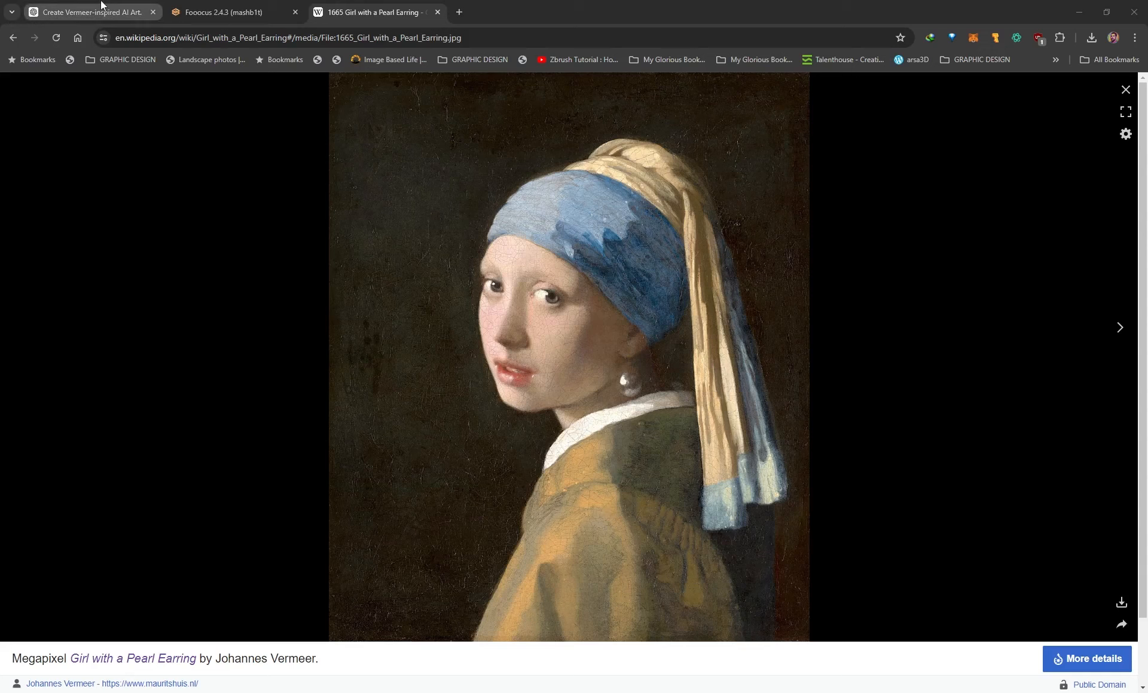
Switch to the ChatGPT conversation about the Vermeer painting and go to its message input.
click(61, 14)
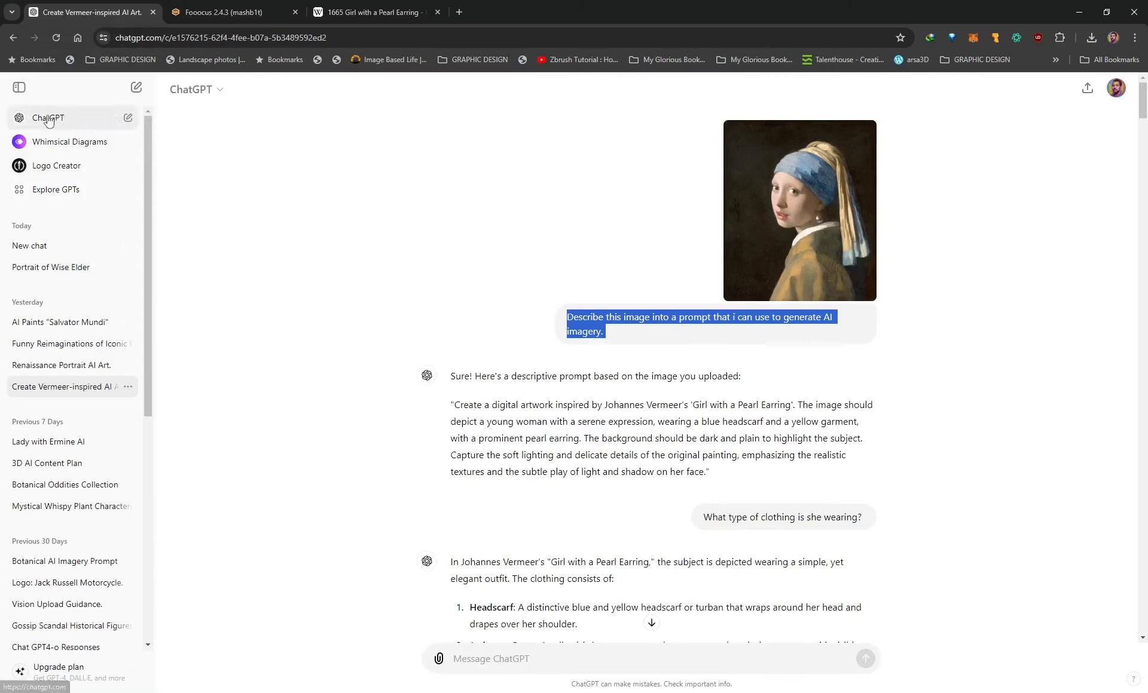
mouse_move(438, 662)
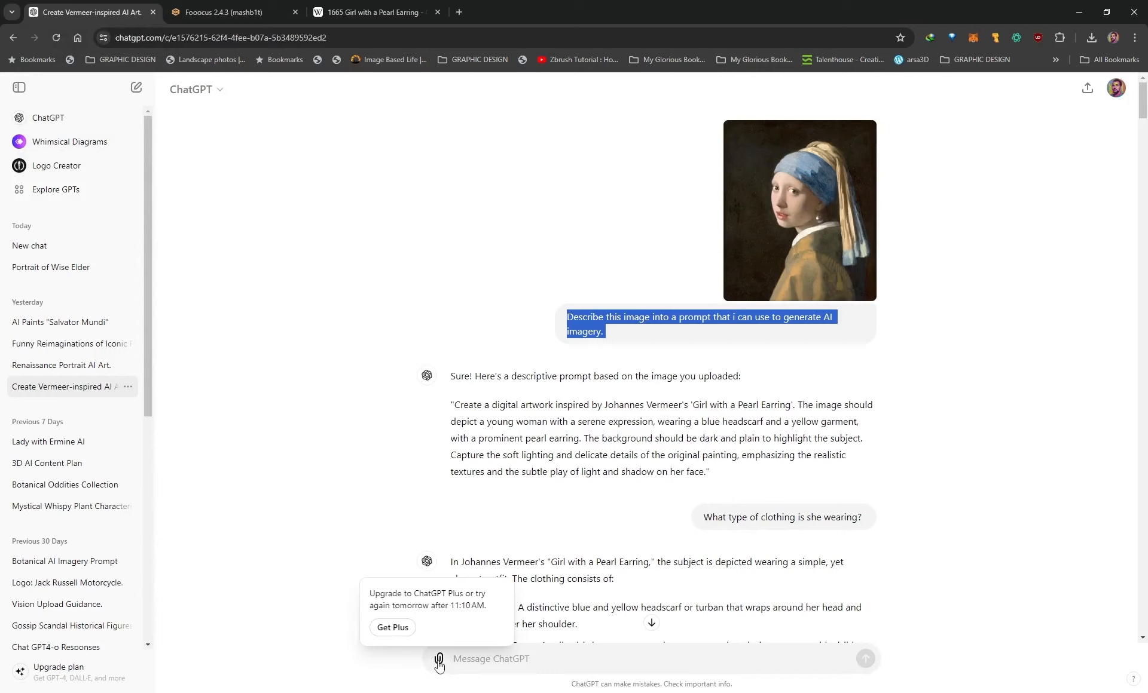
click(469, 660)
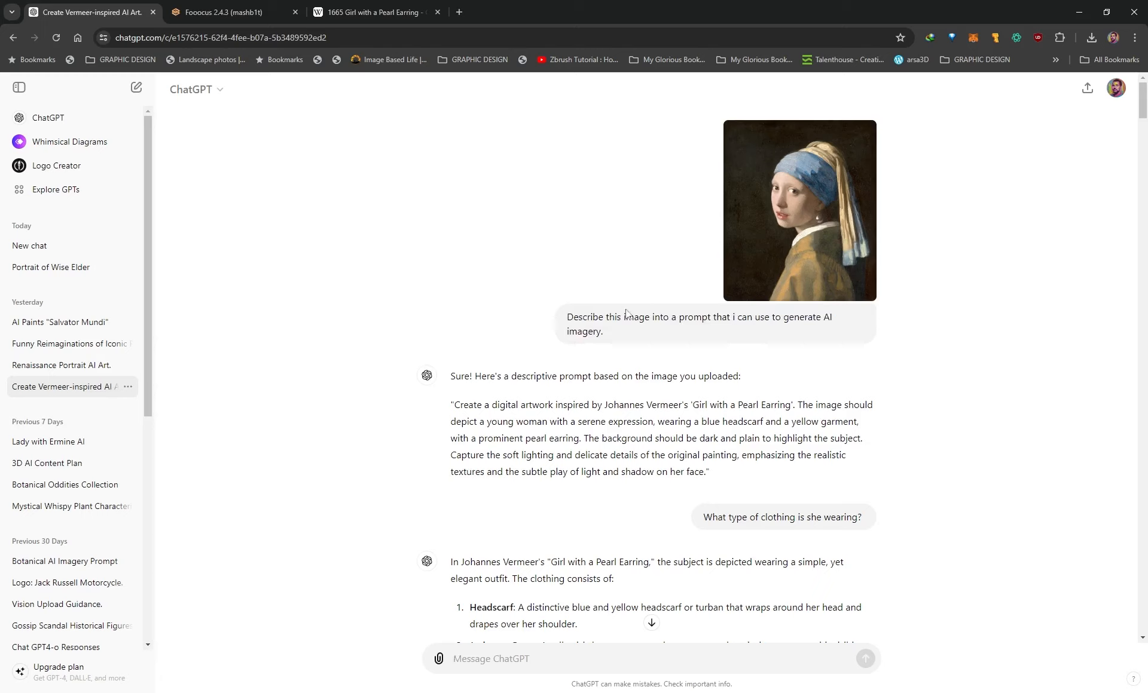
drag(623, 336, 564, 319)
key(ctrl+c)
click(495, 661)
key(ctrl+v)
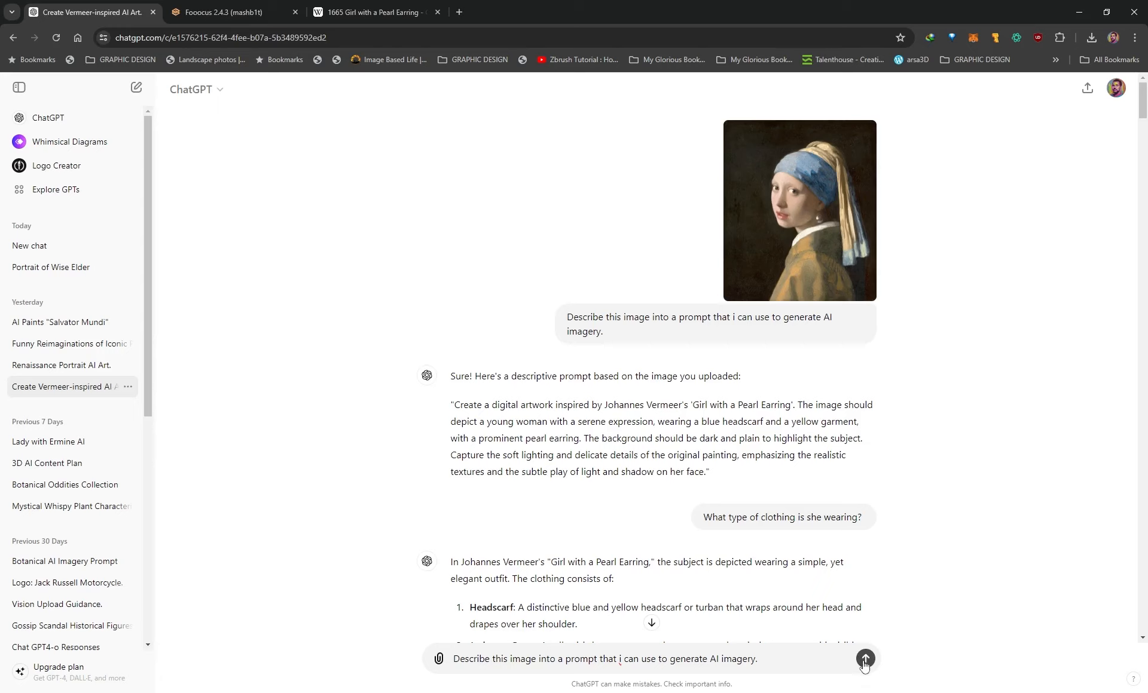
key(ctrl+a)
key(BackSpace)
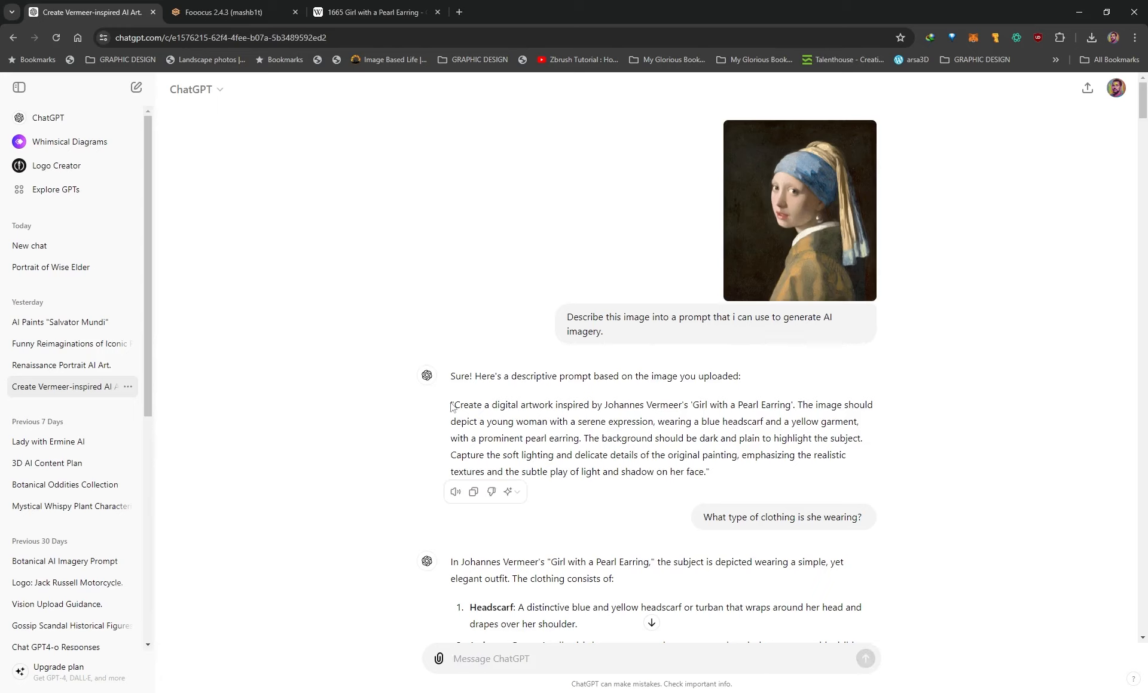
Select the descriptive image prompt in ChatGPT's first answer and switch to Fooocus.
drag(455, 404, 706, 471)
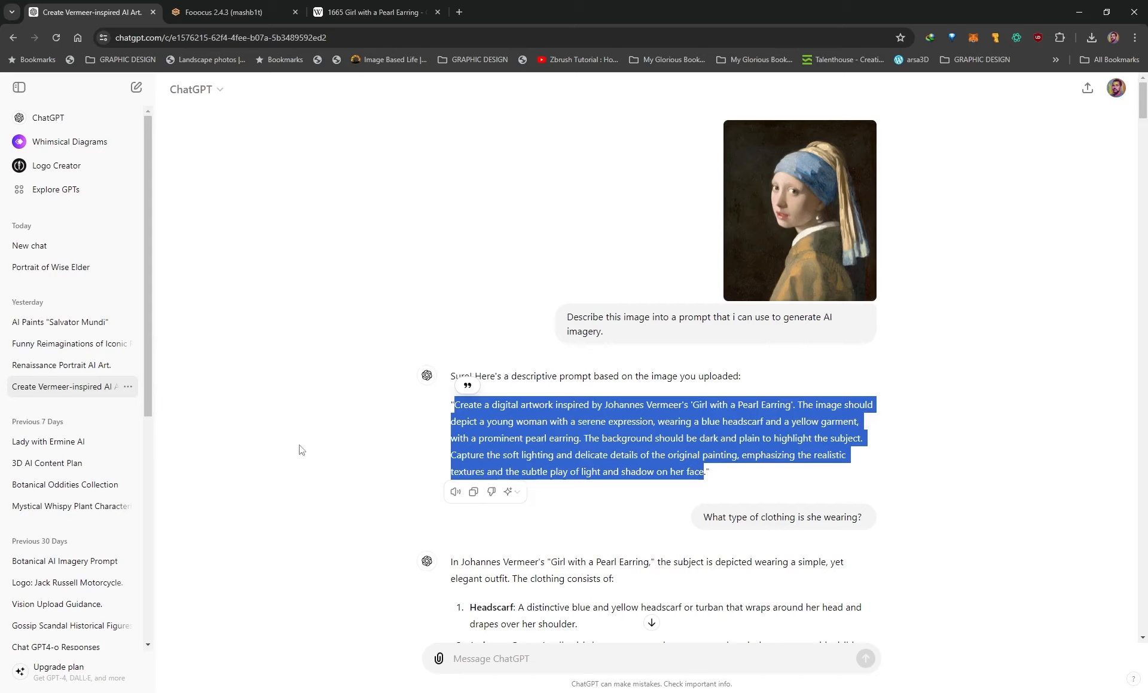
key(ctrl+Tab)
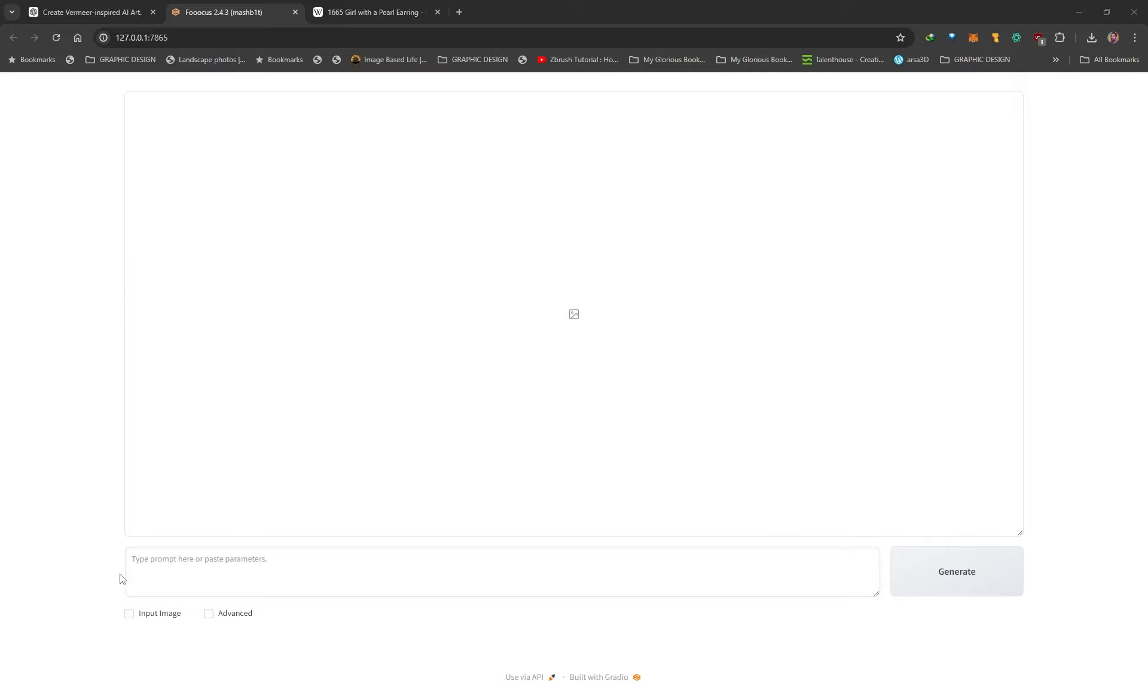
Enable the Input Image and Advanced options beneath the prompt.
click(130, 613)
scroll(180, 621, down, 2)
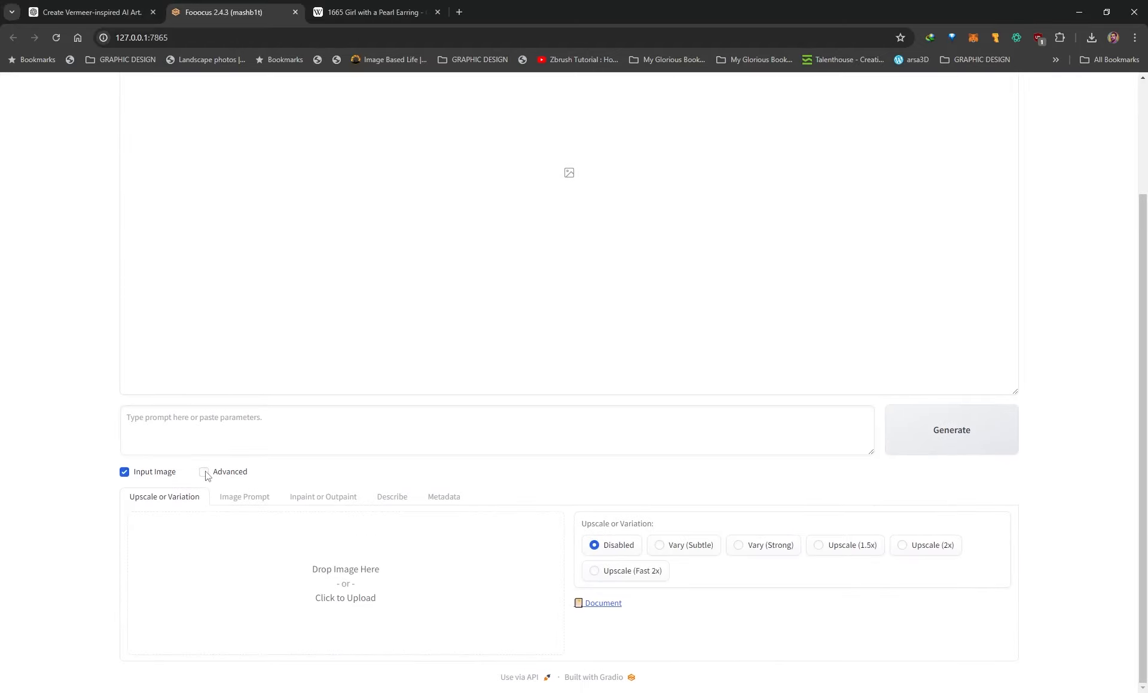
click(204, 473)
scroll(1102, 278, up, 2)
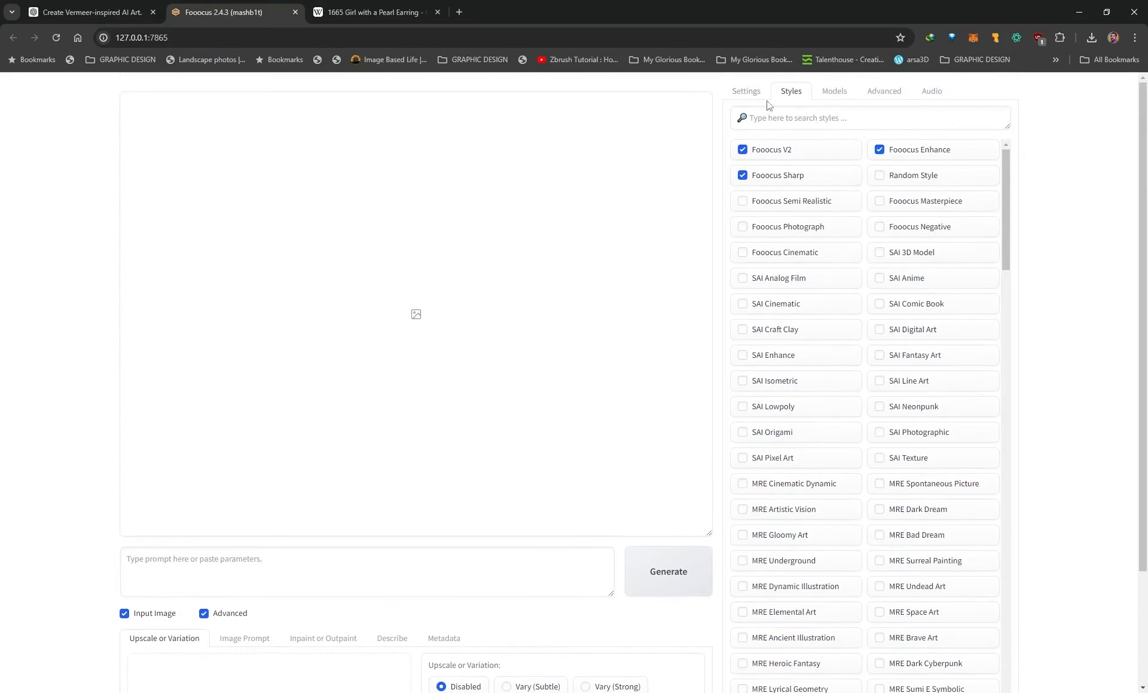
Enable the SAI Analog Film style in addition to the default Fooocus styles.
click(747, 92)
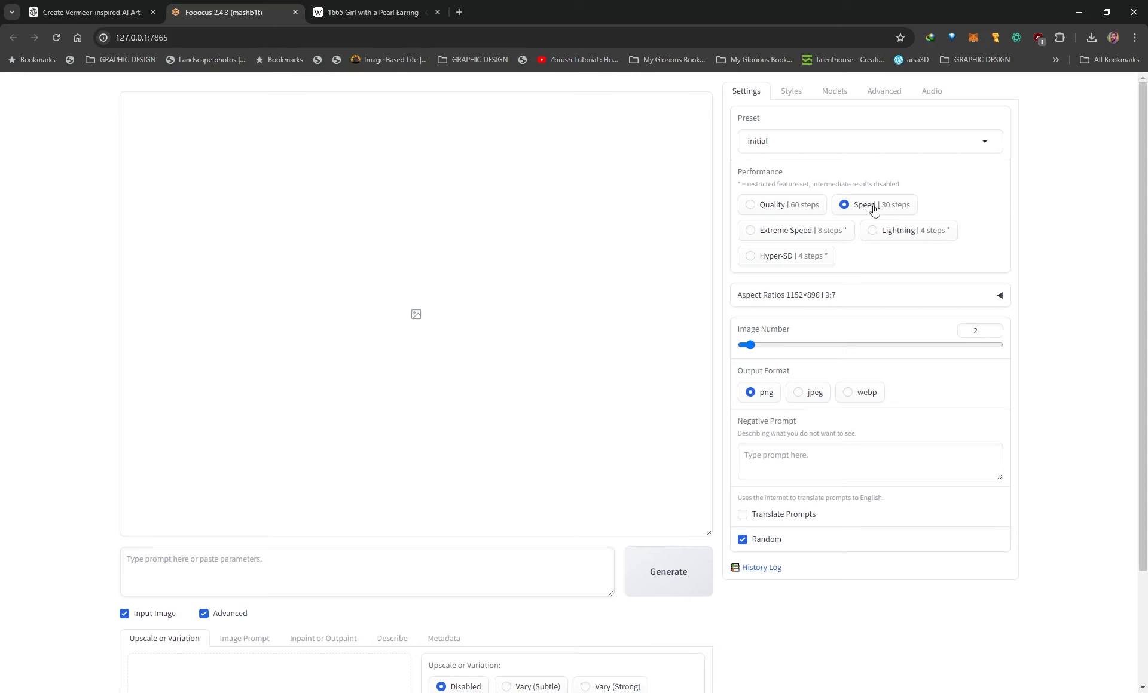
click(791, 93)
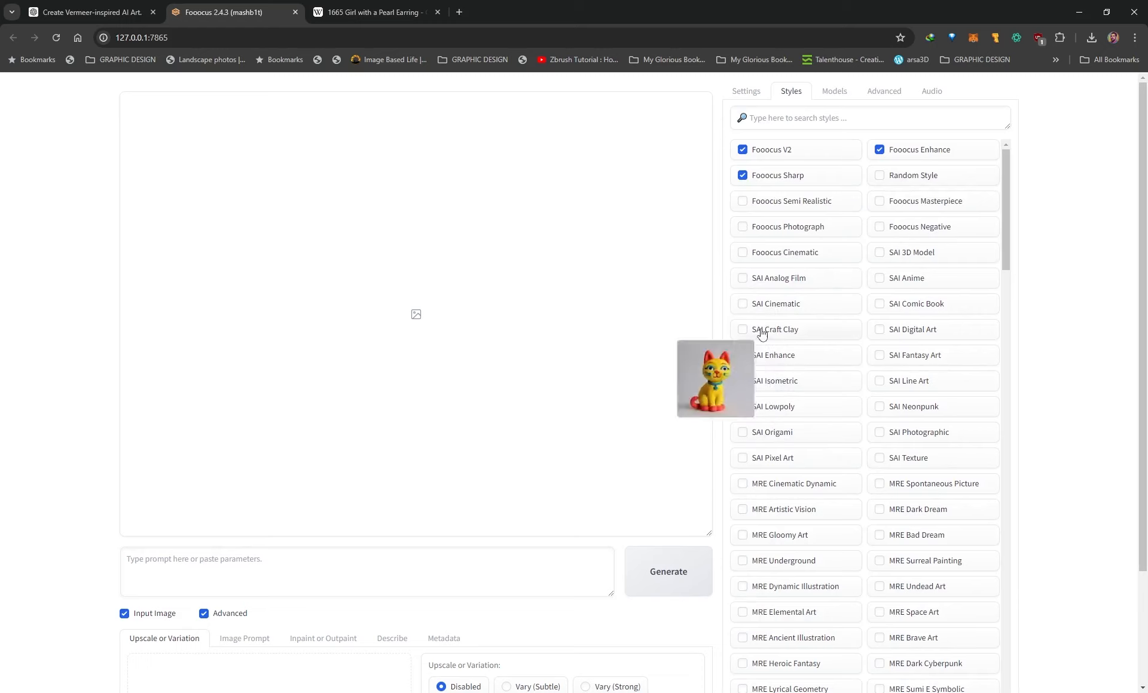
click(774, 279)
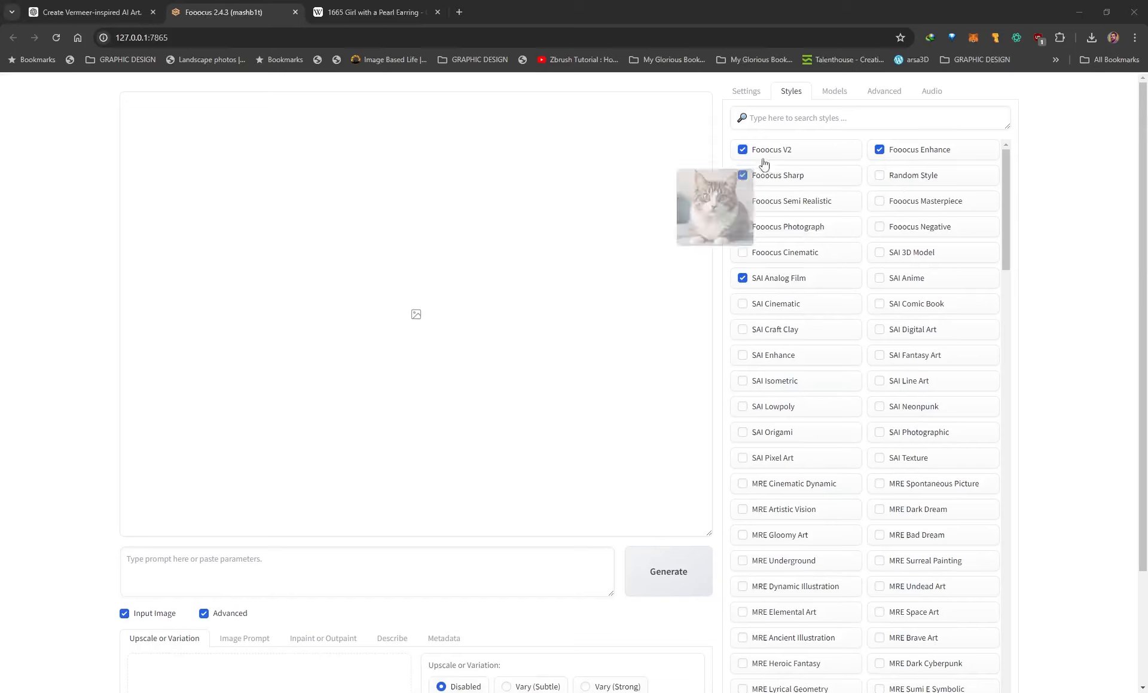
Check which base models are available for the generation.
click(826, 93)
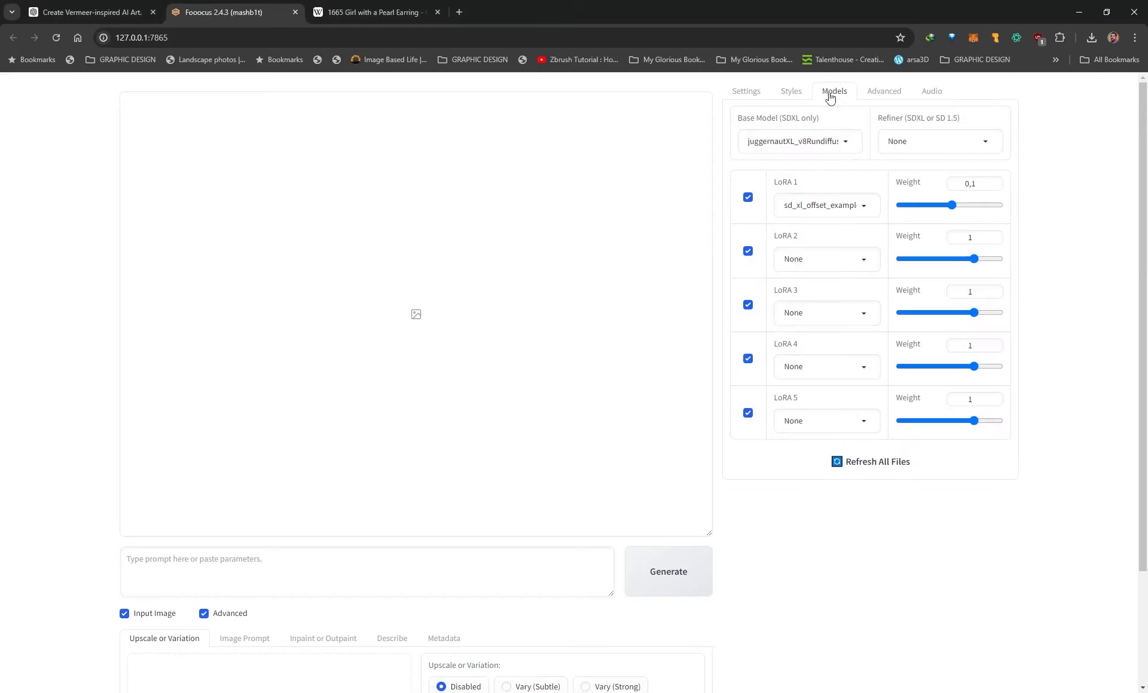
click(775, 143)
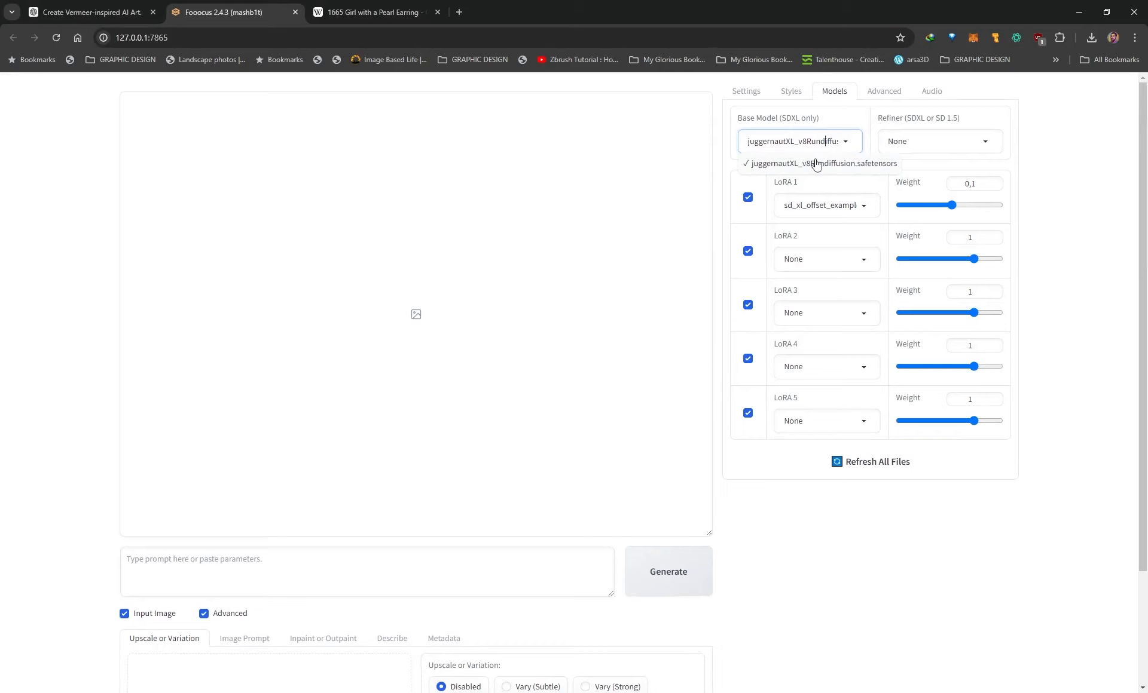
click(1056, 146)
Set the image number to 8 in the generation settings.
click(745, 91)
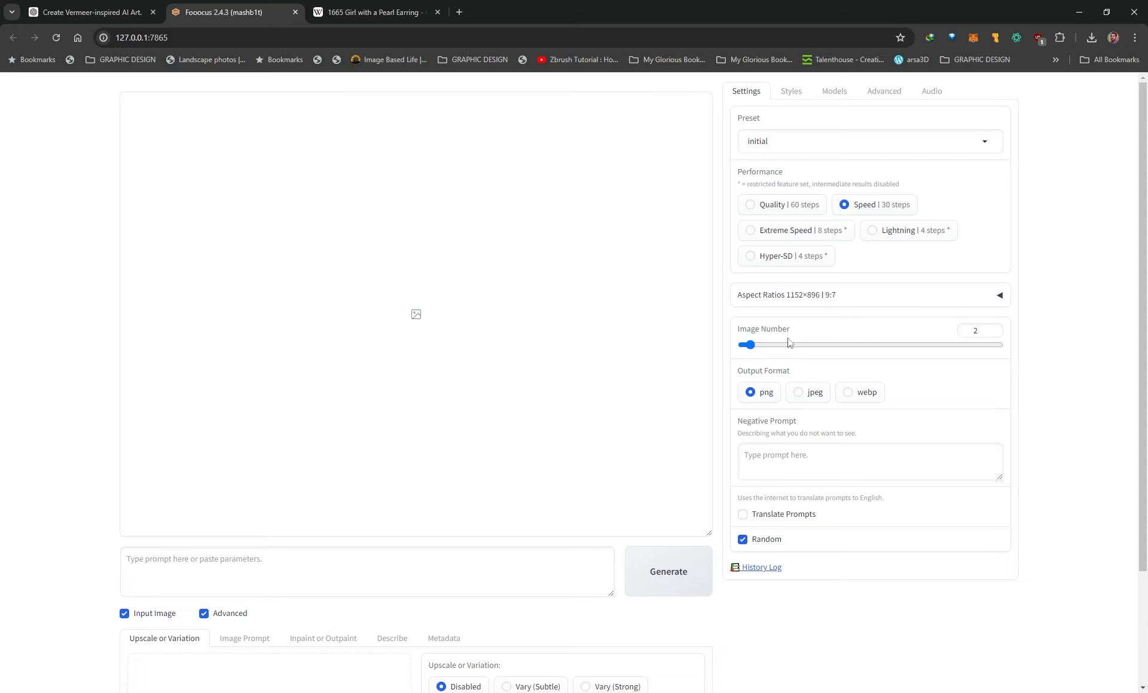
double_click(983, 335)
text(8)
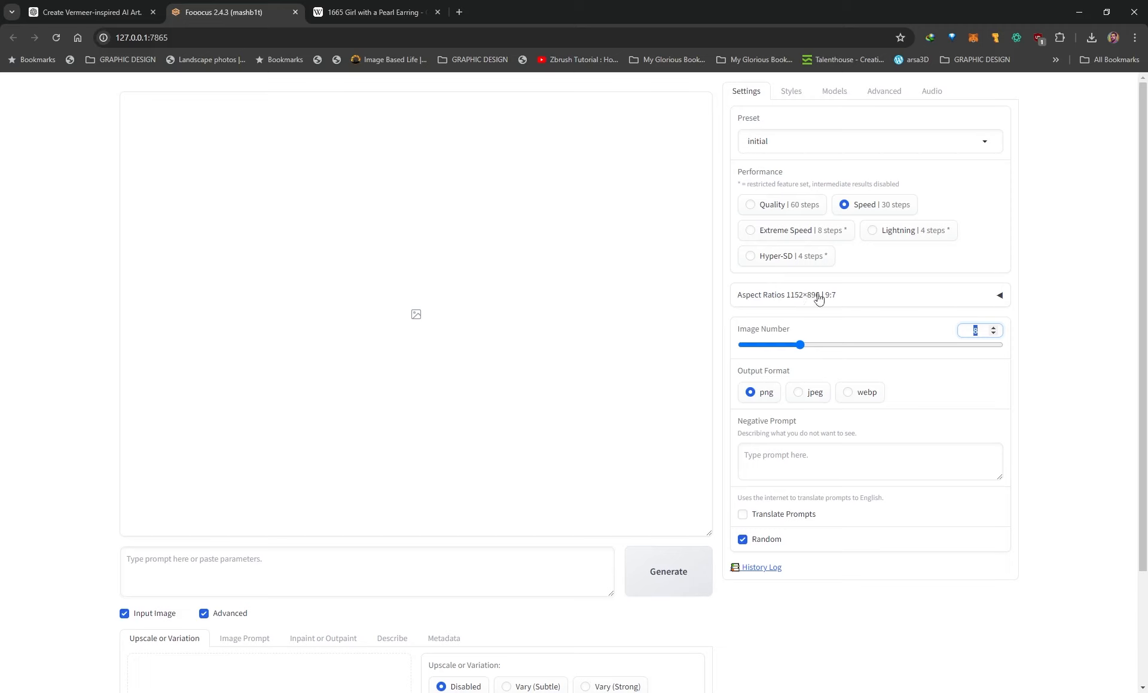
View the downloaded painting from the desktop to compare its proportions and set the aspect ratio to 832×1152 (13:18).
click(955, 299)
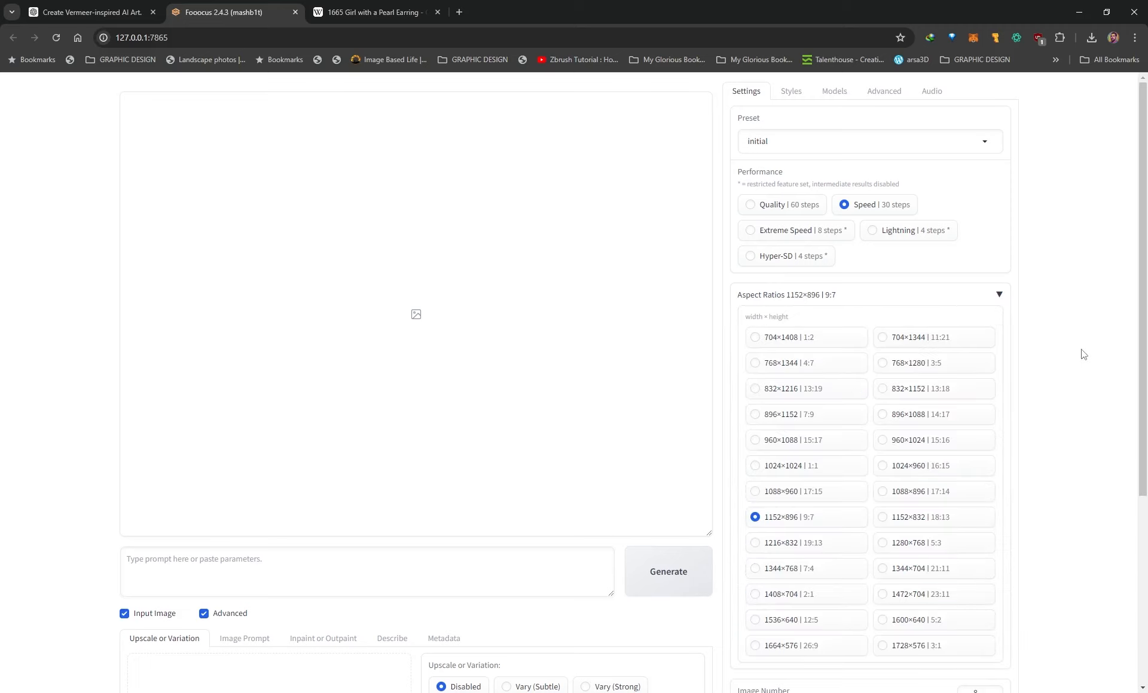
scroll(1083, 343, down, 3)
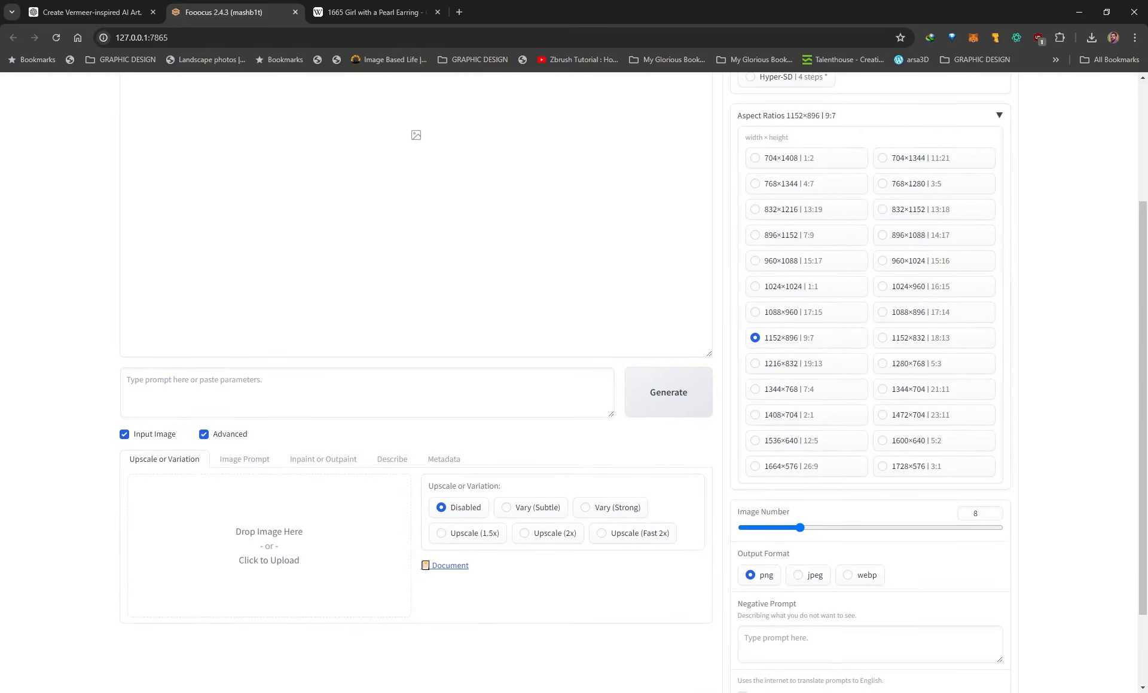
double_click(574, 15)
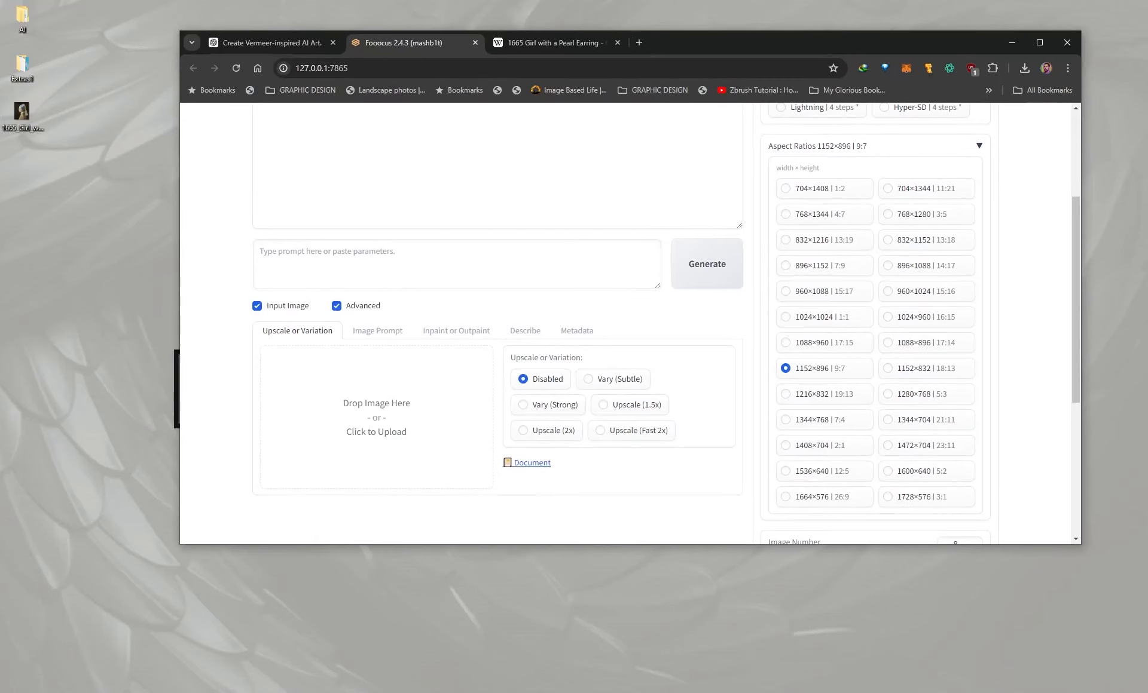
click(29, 131)
drag(0, 50, 204, 58)
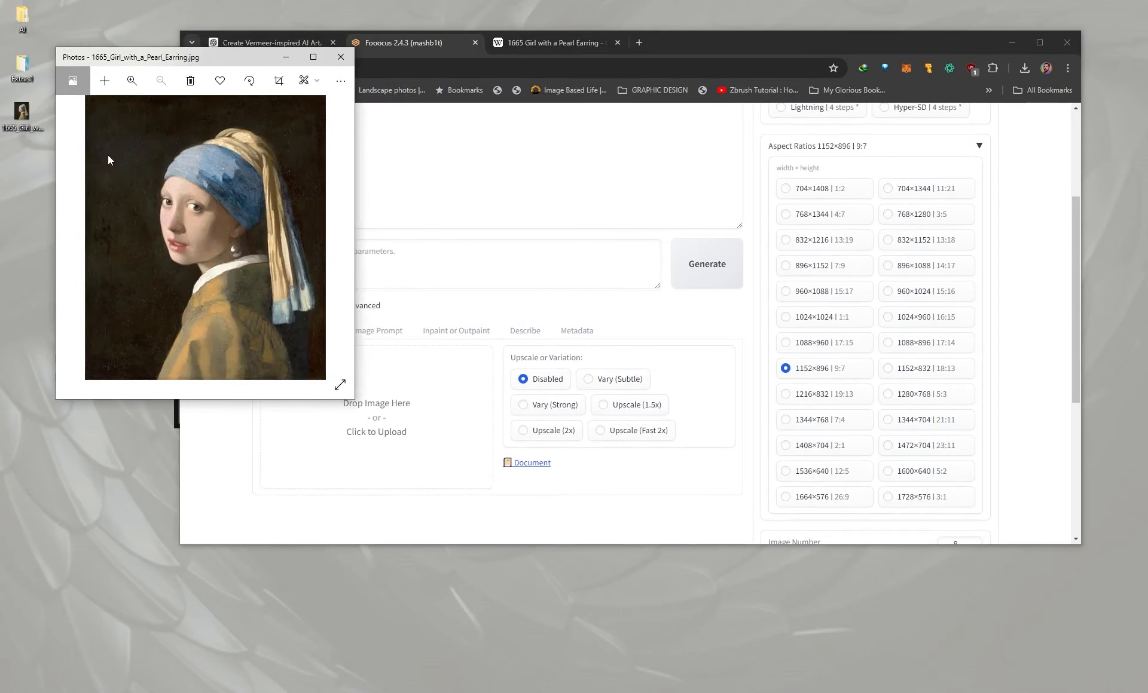
click(909, 247)
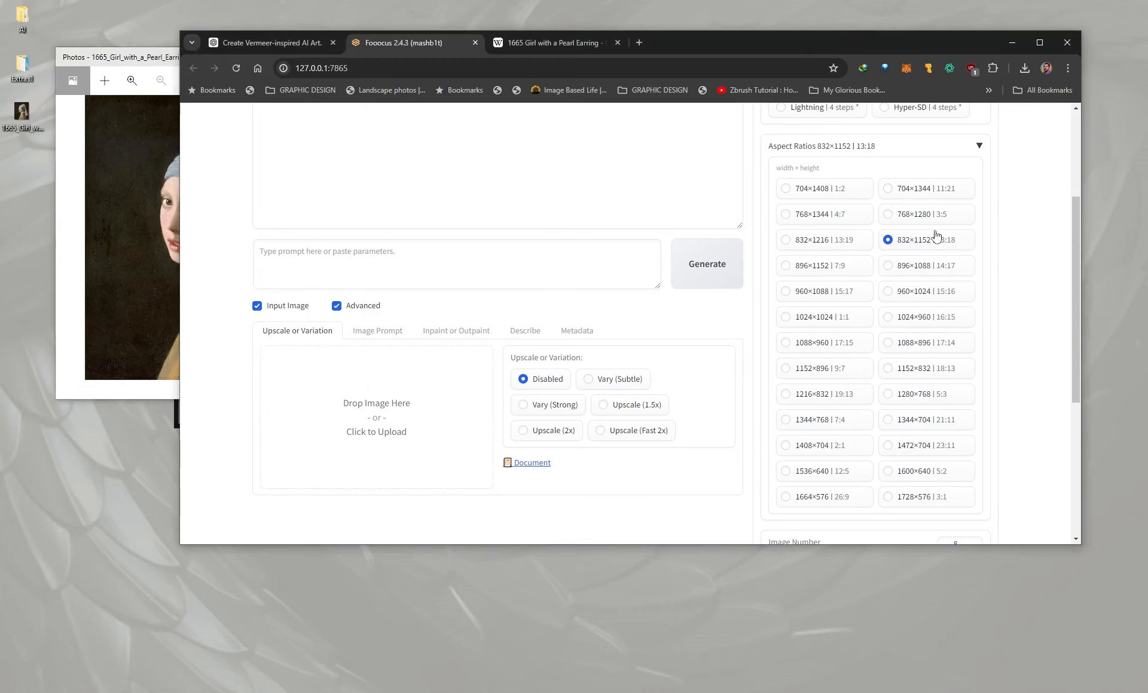
drag(142, 57, 113, 58)
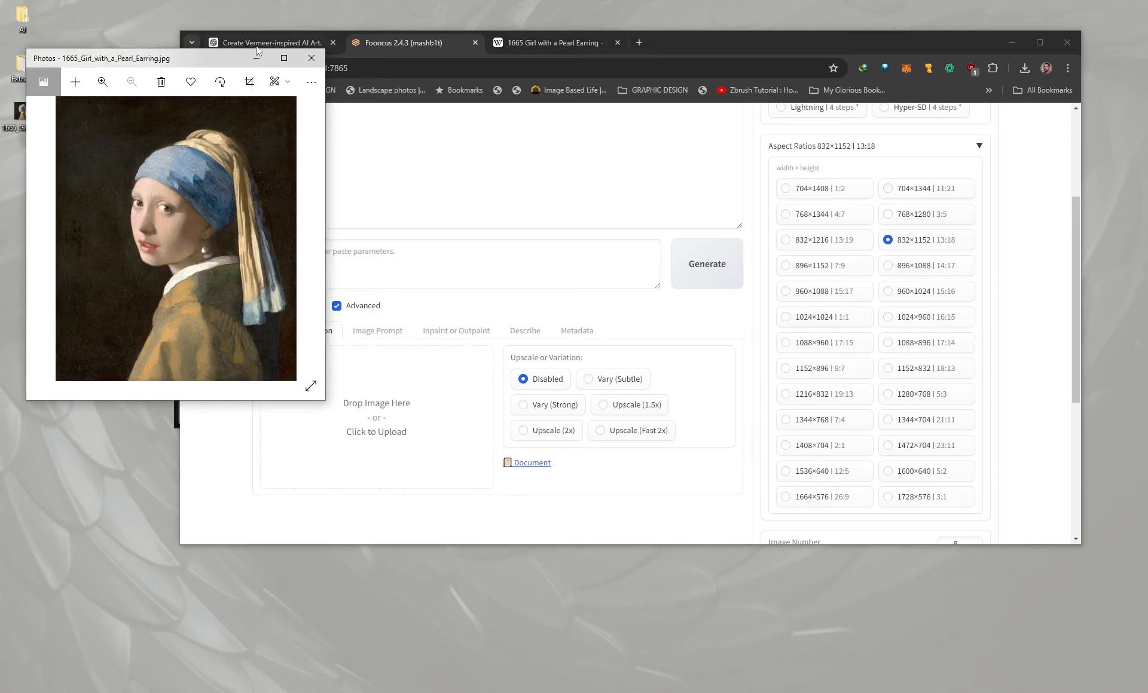
drag(218, 60, 0, 96)
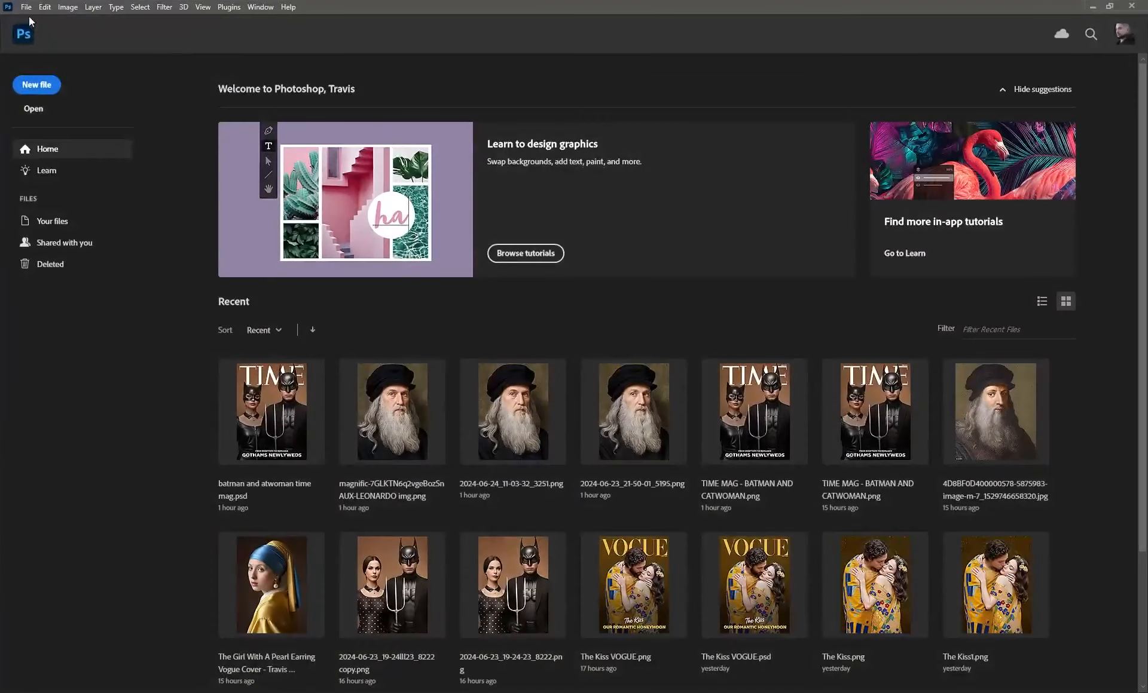
Create a new 832 x 1152 pixel Photoshop document at 300 pixels per centimetre with a white background.
click(26, 7)
click(30, 26)
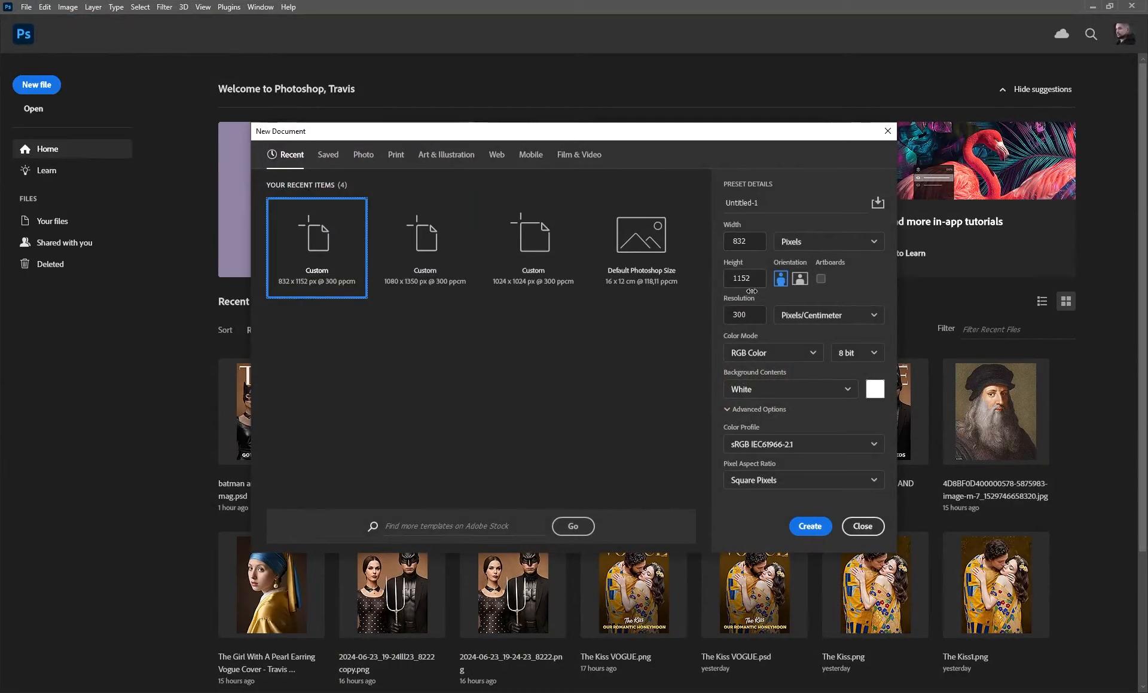
click(810, 526)
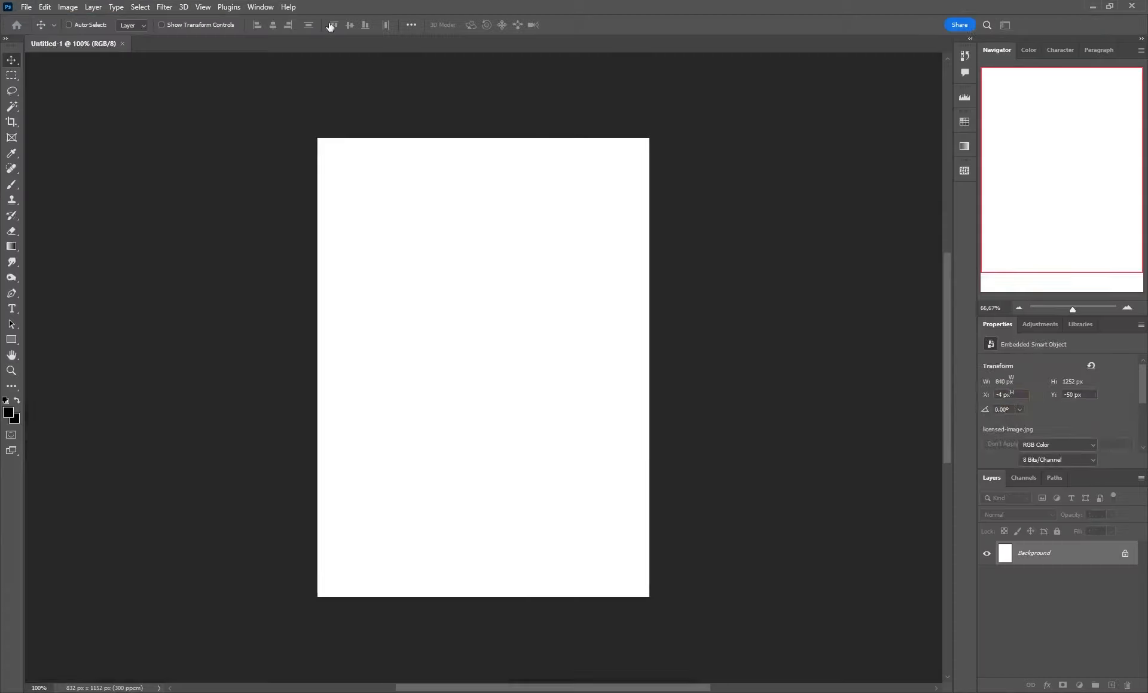
Place the Girl with a Pearl Earring image from the desktop, scaled to about 9.58% and positioned to fill the whole canvas.
click(1111, 8)
drag(21, 113, 553, 380)
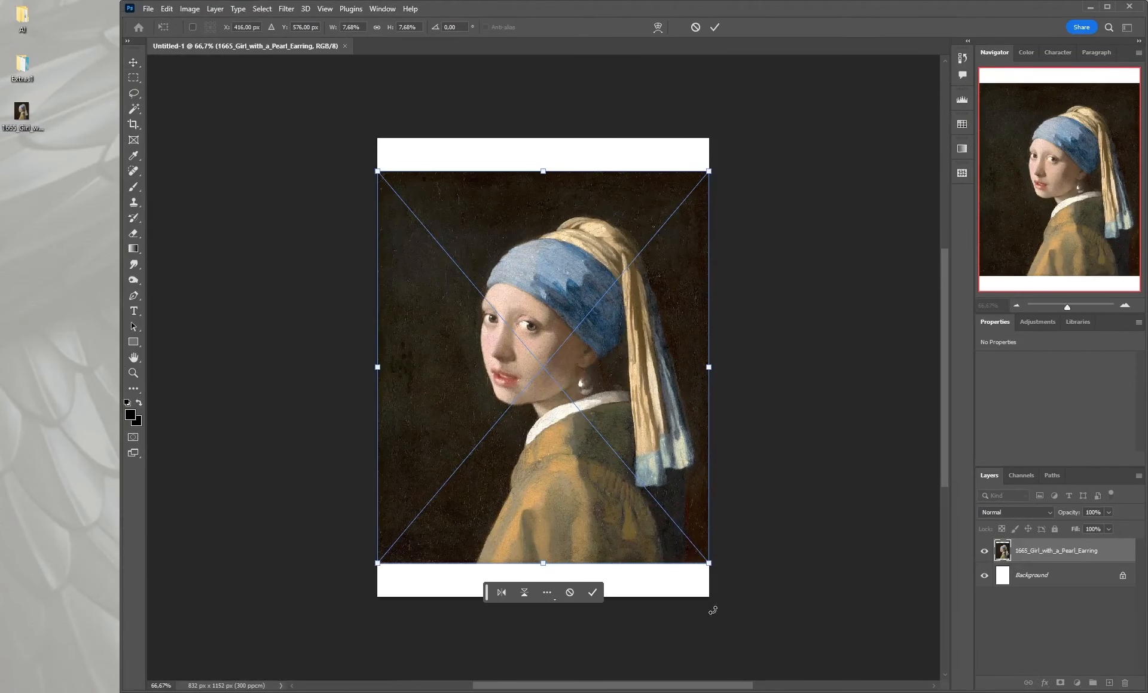
drag(709, 563, 749, 611)
drag(374, 173, 333, 120)
drag(702, 347, 666, 336)
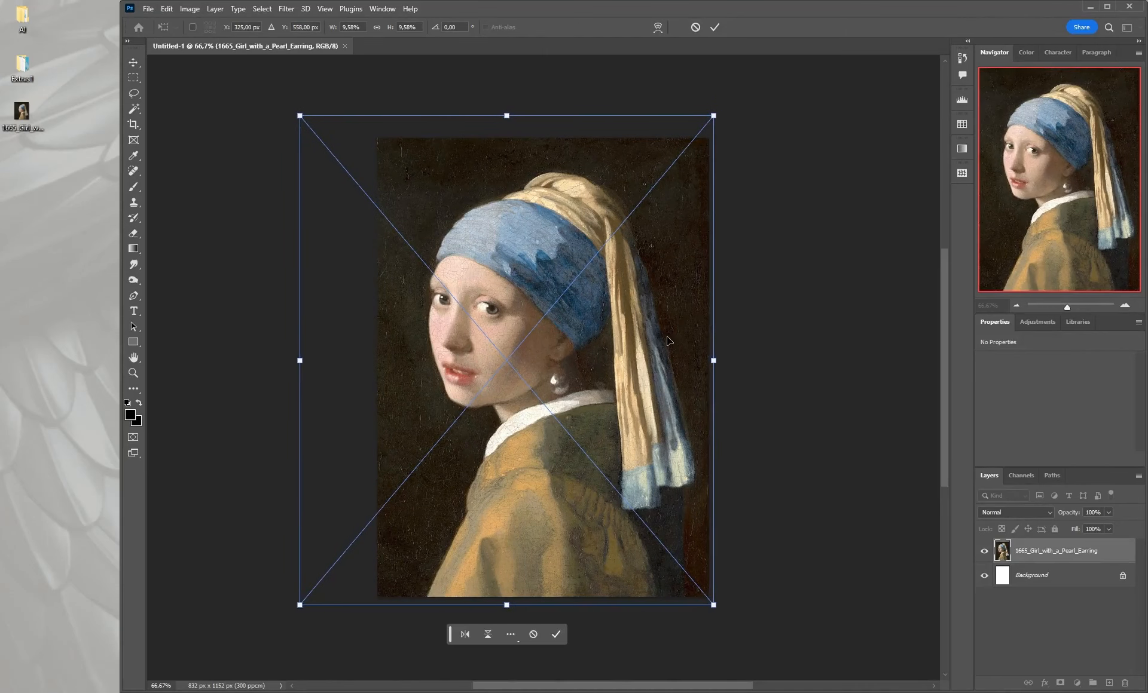
key(Return)
Save a copy of the document to the Desktop as girl.png in PNG format with large file size.
click(148, 9)
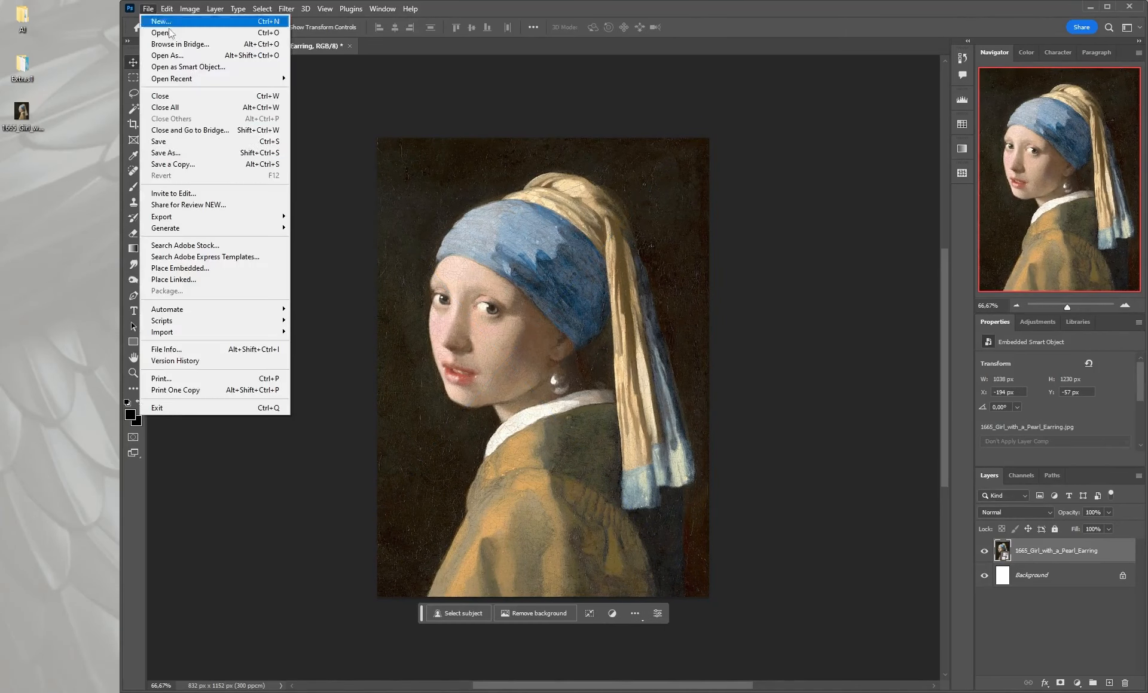
click(173, 164)
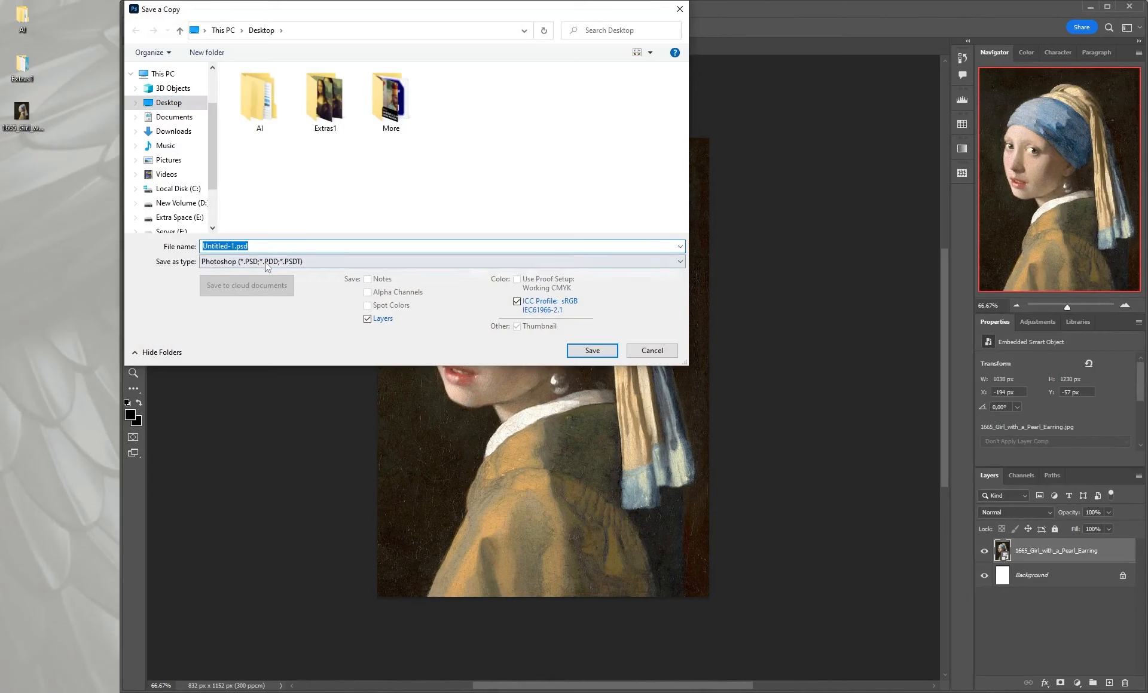
click(267, 263)
click(239, 423)
drag(236, 246, 163, 247)
text(gi)
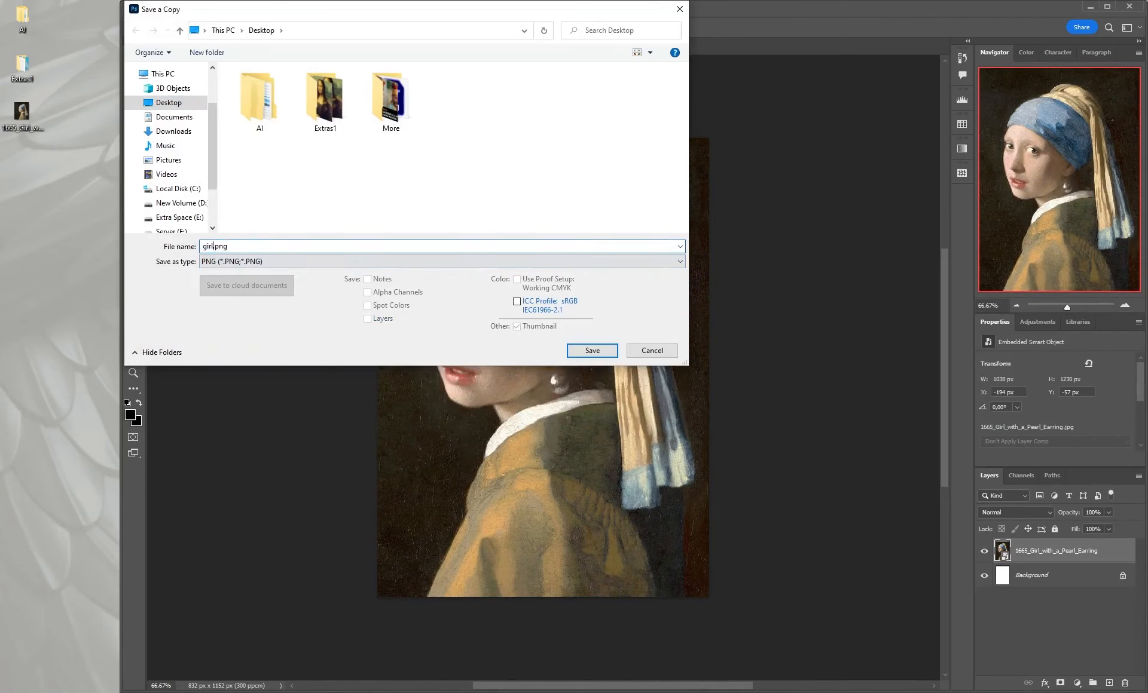
text(rl)
click(610, 345)
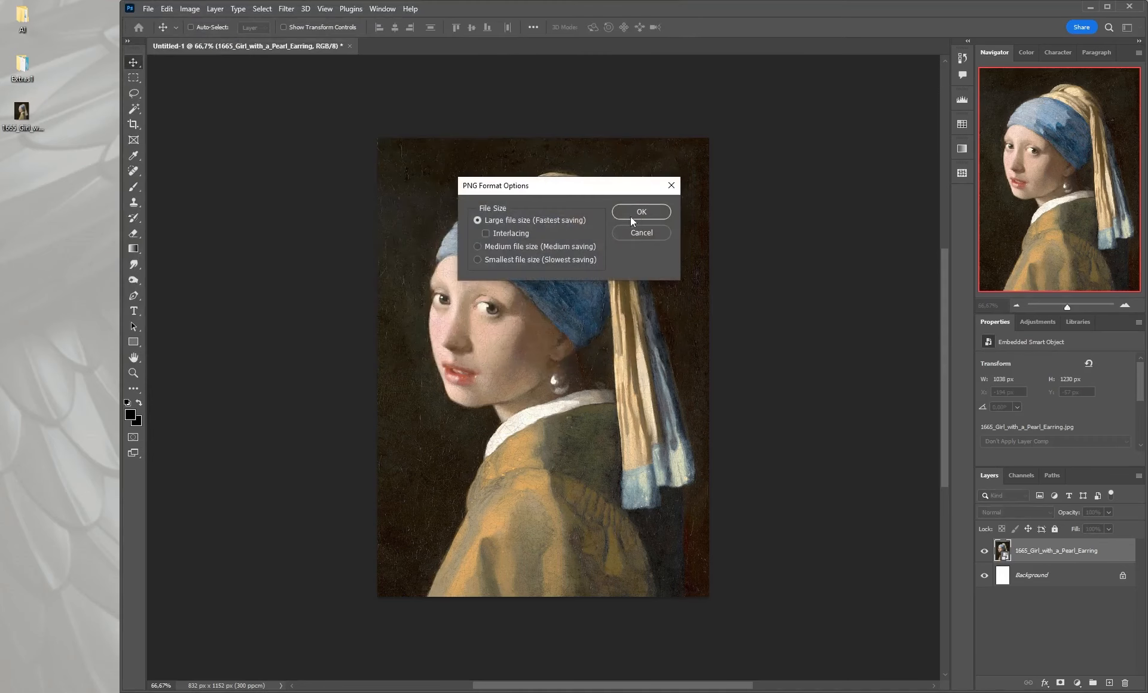
click(637, 214)
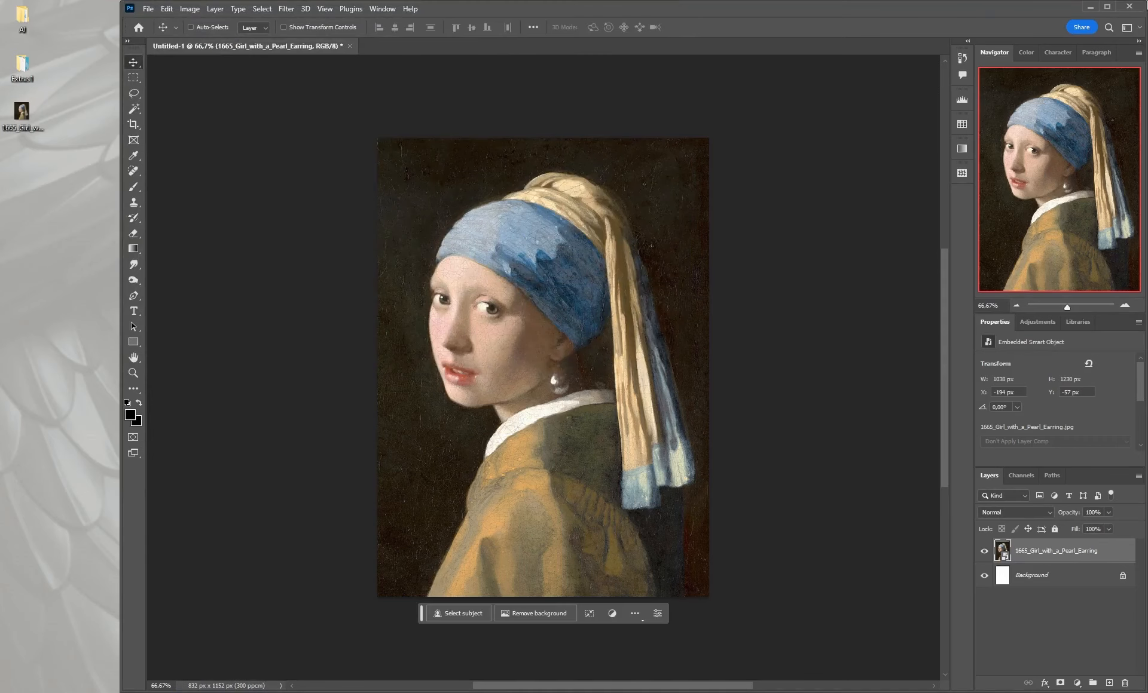
Return to Fooocus in a maximized browser window and show the Image Prompt upload slots.
click(1089, 6)
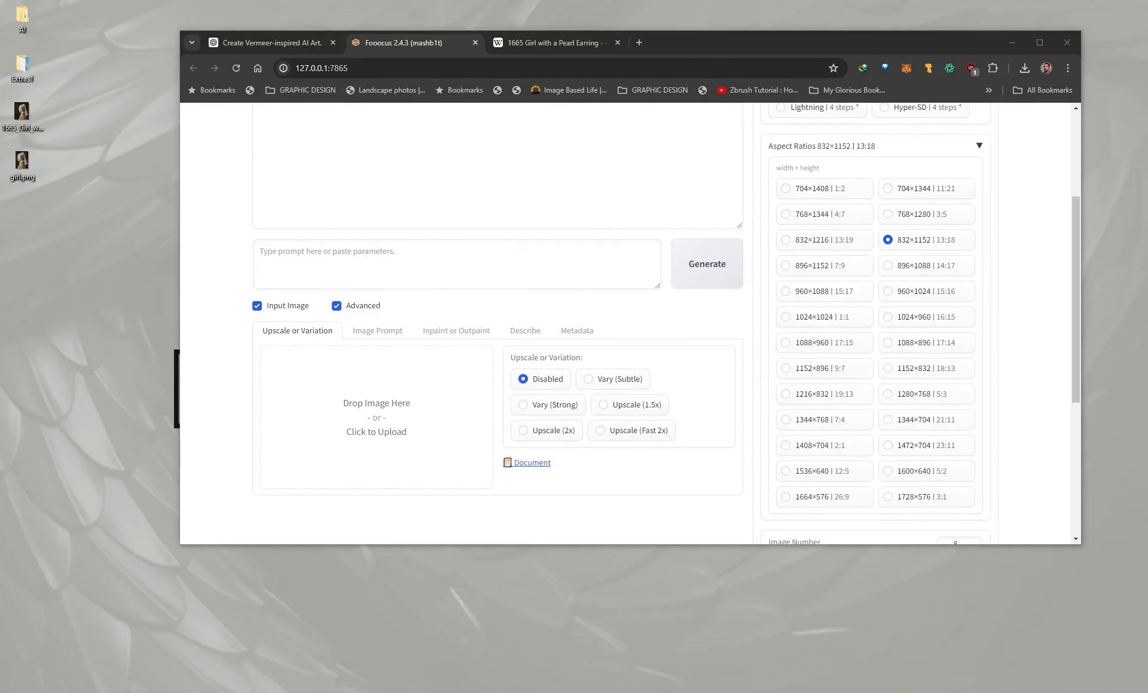
key(super+Up)
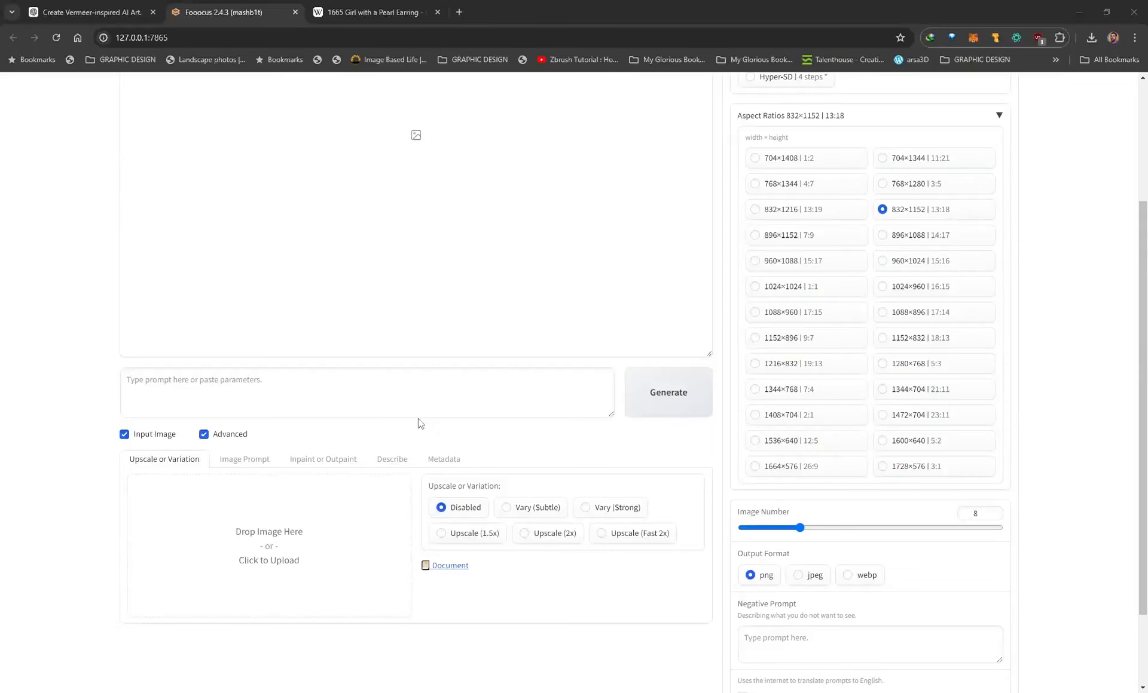
click(258, 464)
scroll(84, 488, down, 4)
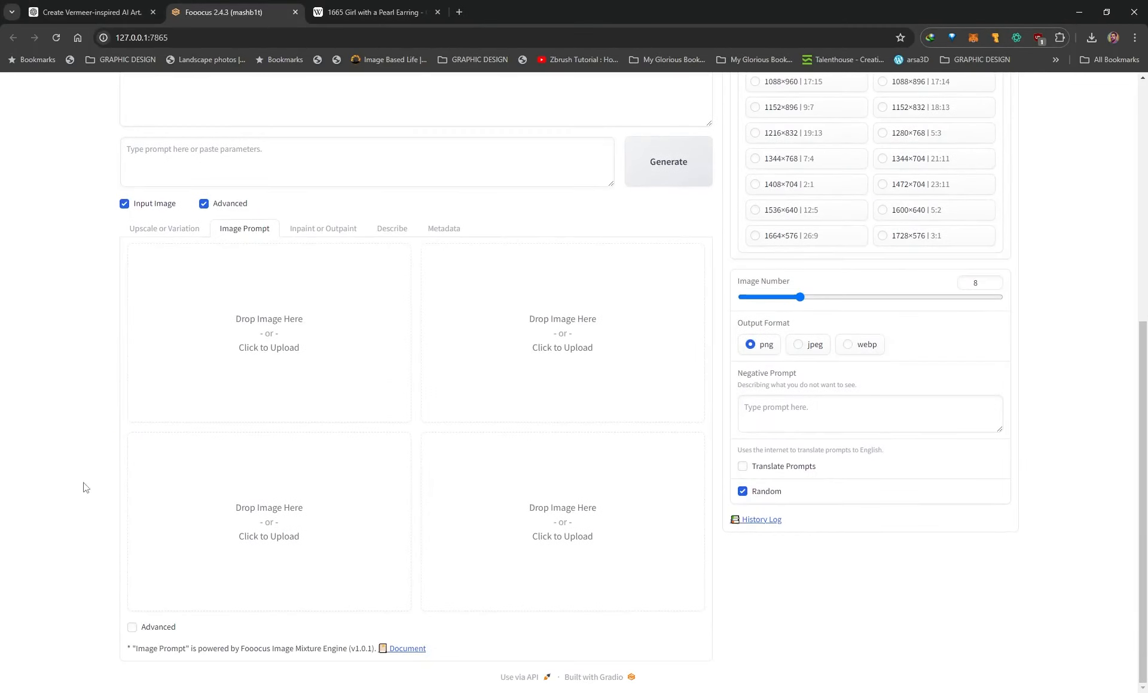
Show the advanced Image Prompt settings and load girl.png from the desktop into the first two reference slots.
click(132, 627)
scroll(141, 636, down, 1)
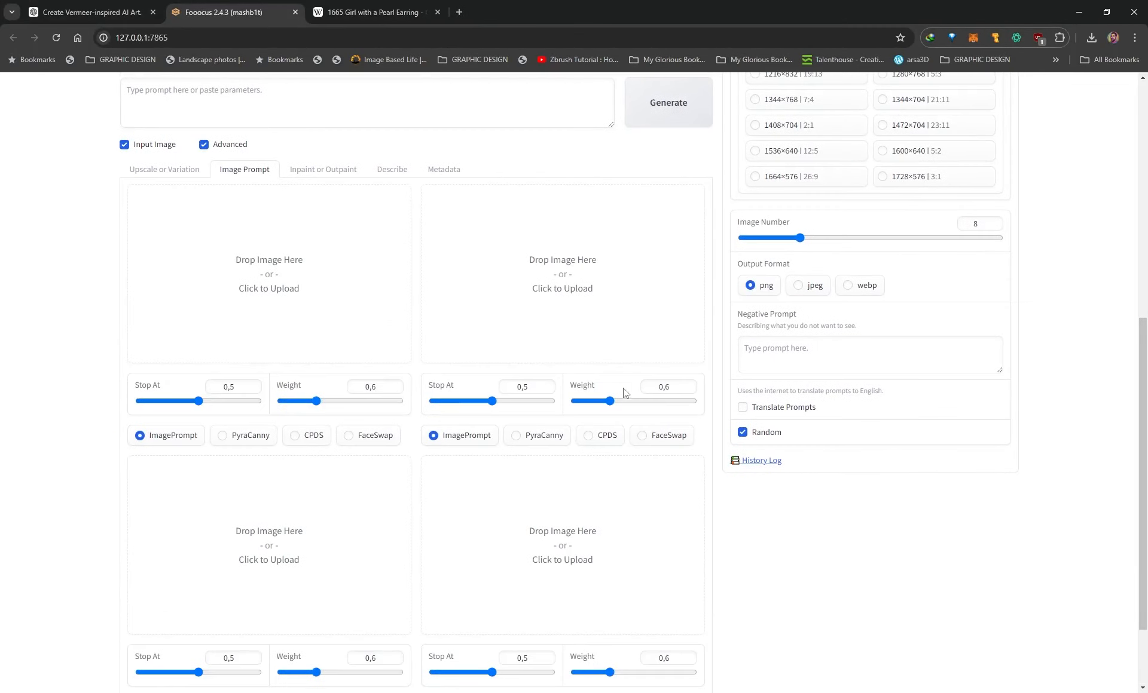
drag(596, 4, 626, 72)
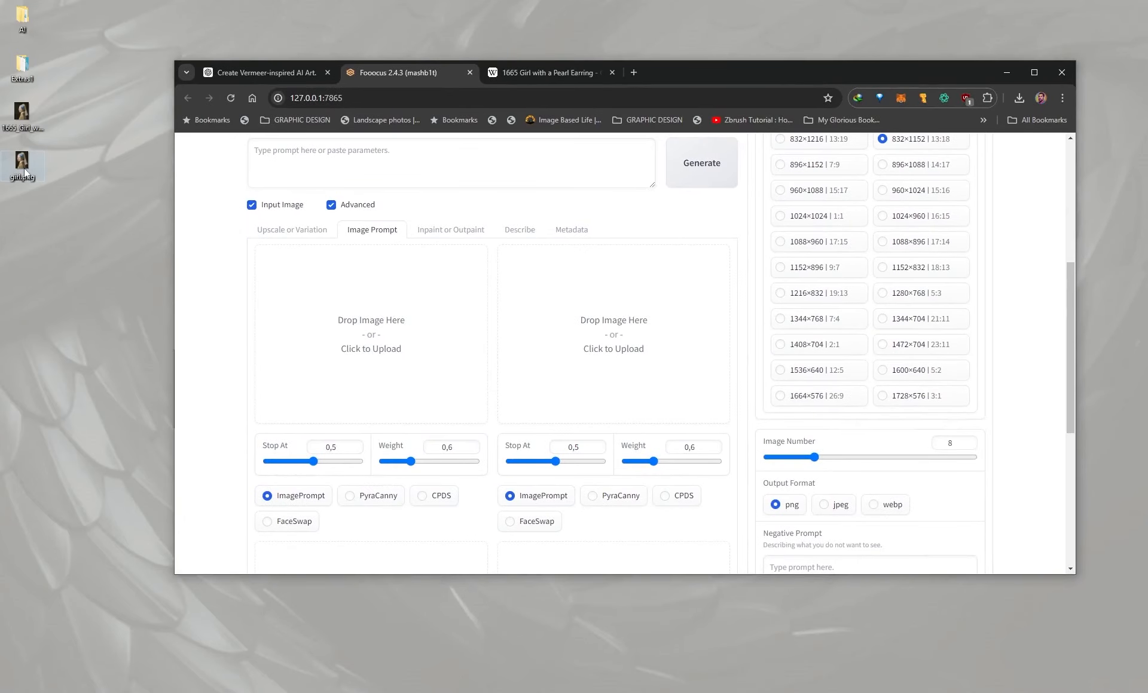
drag(23, 167, 50, 204)
drag(148, 247, 371, 326)
drag(23, 163, 623, 328)
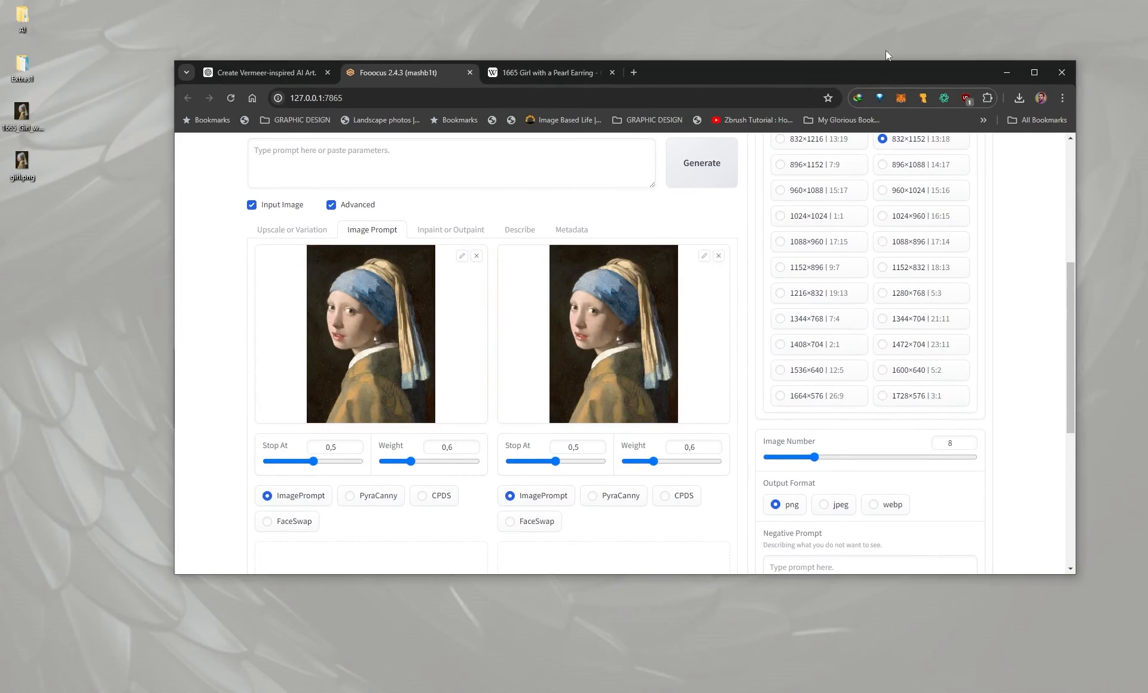
double_click(879, 73)
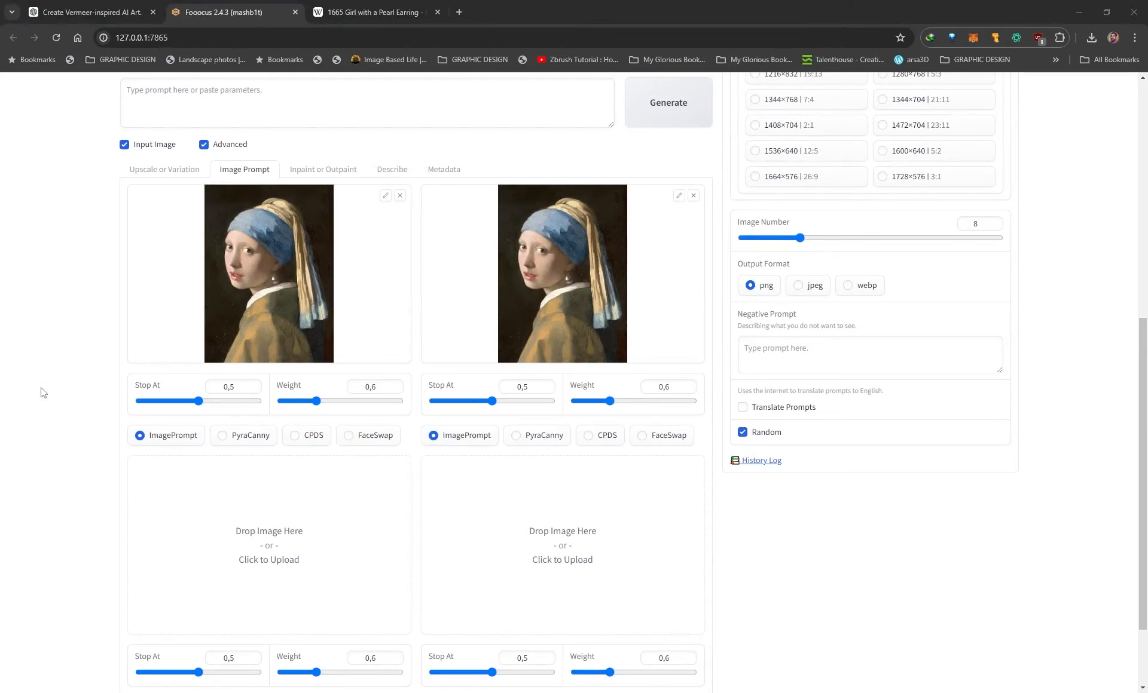
Assign FaceSwap to the second reference image, and try PyraCanny and CPDS on the first one.
scroll(41, 391, up, 3)
scroll(51, 430, down, 2)
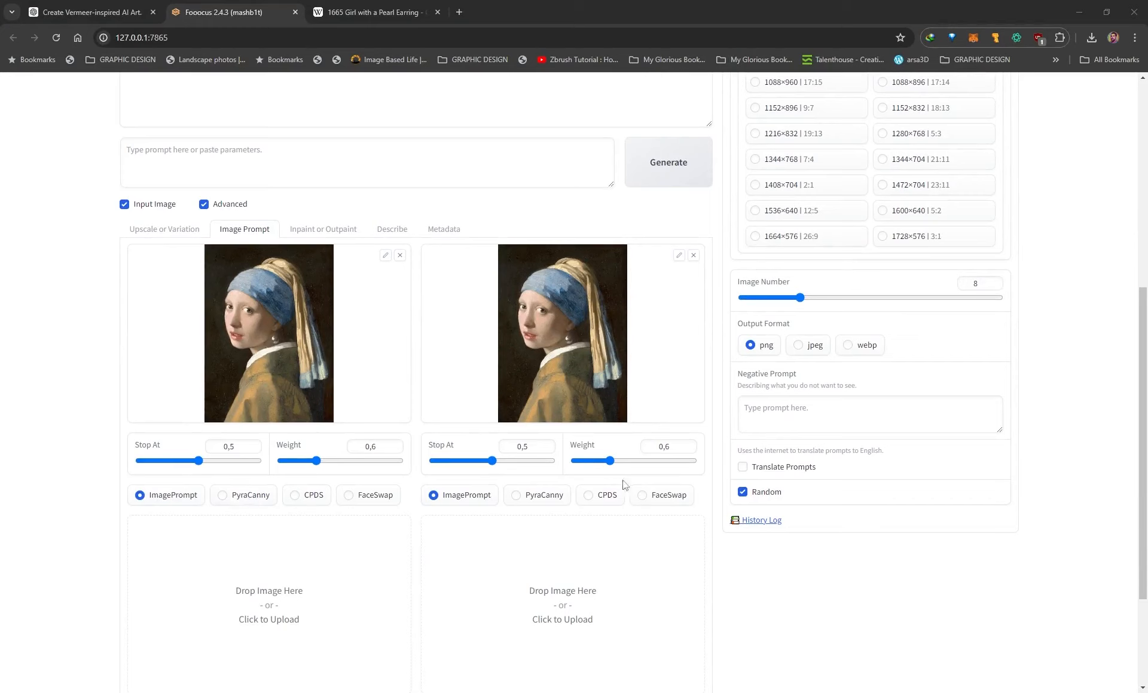
click(648, 496)
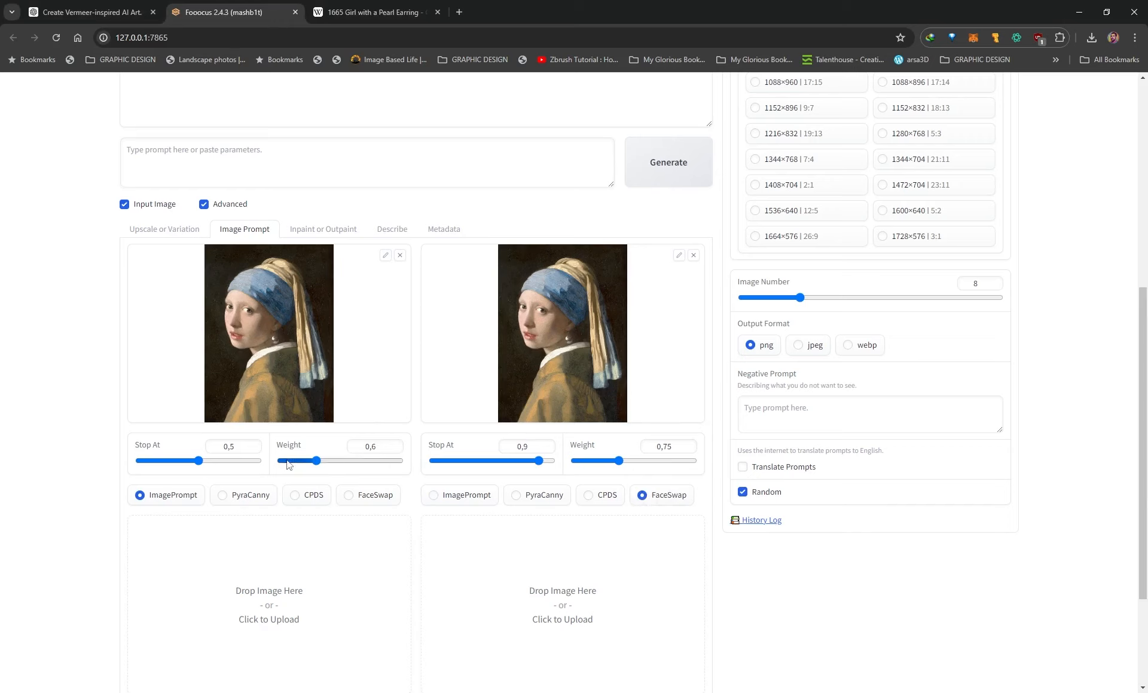
click(224, 500)
scroll(251, 445, up, 2)
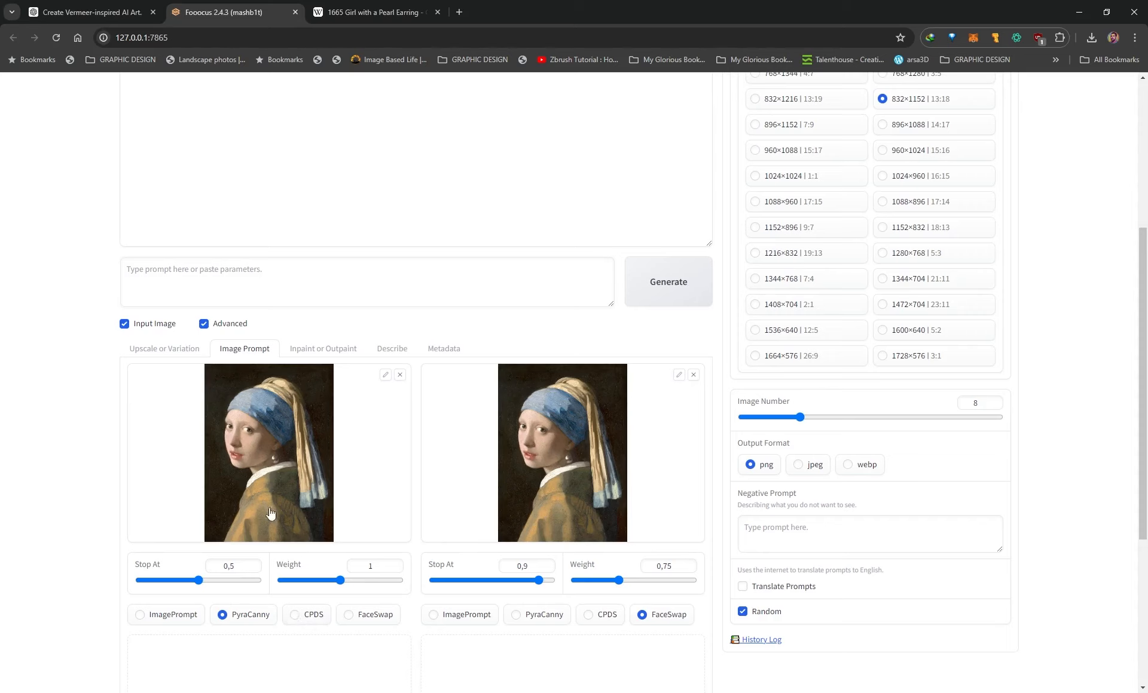
click(294, 618)
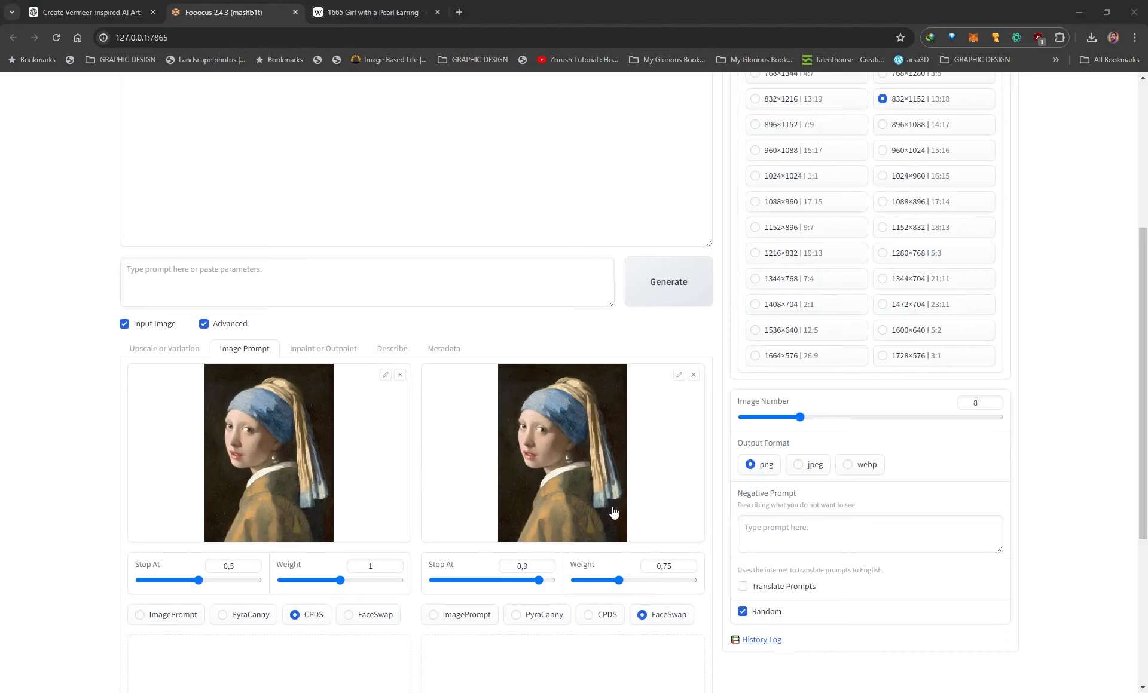
Set both Stop At and Weight of the FaceSwap reference image to 1.
click(527, 565)
drag(527, 564, 497, 566)
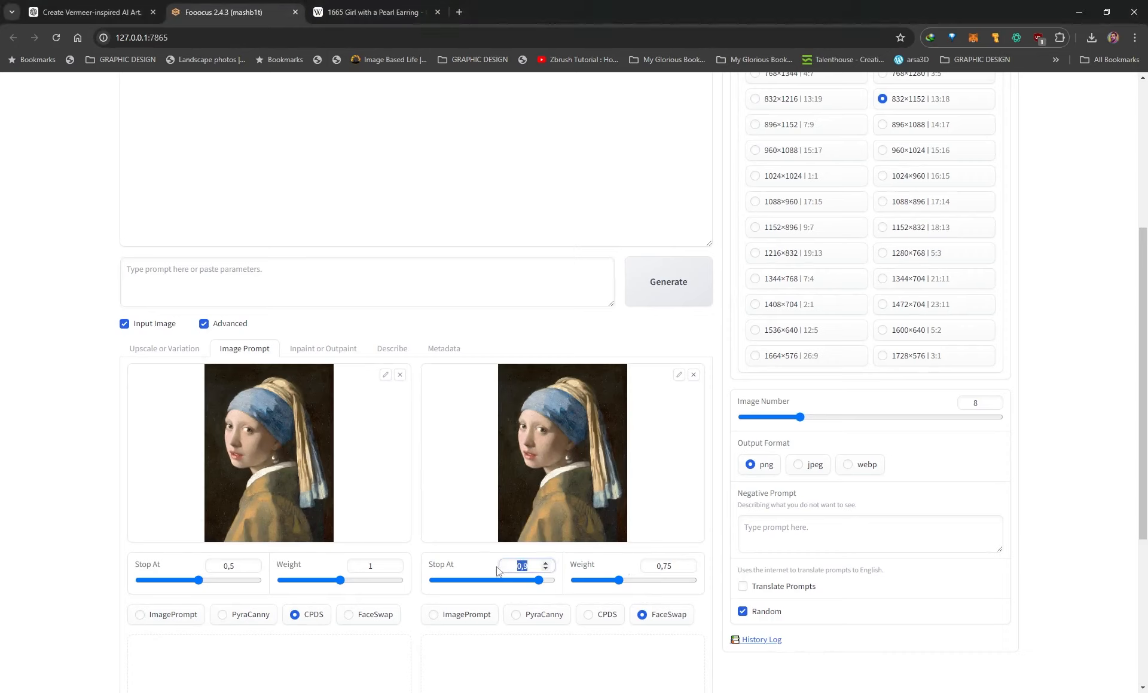
text(1)
drag(668, 566, 637, 569)
text(1)
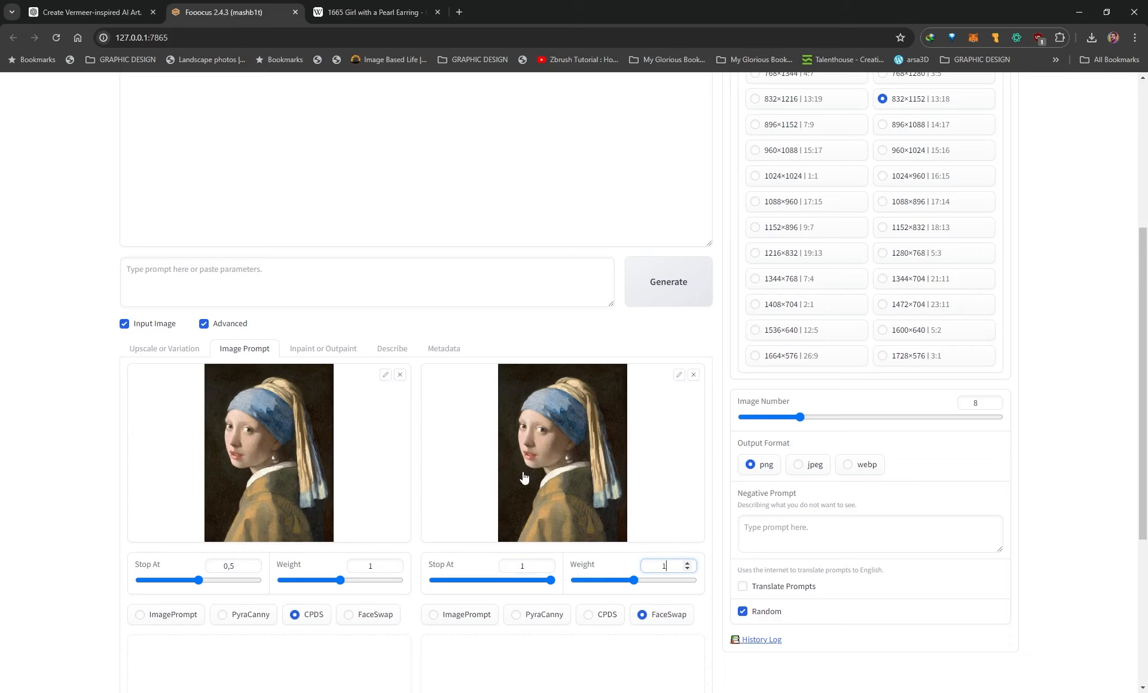
Try a Weight of 1.5 on the FaceSwap reference image and put it back to 1.
double_click(666, 569)
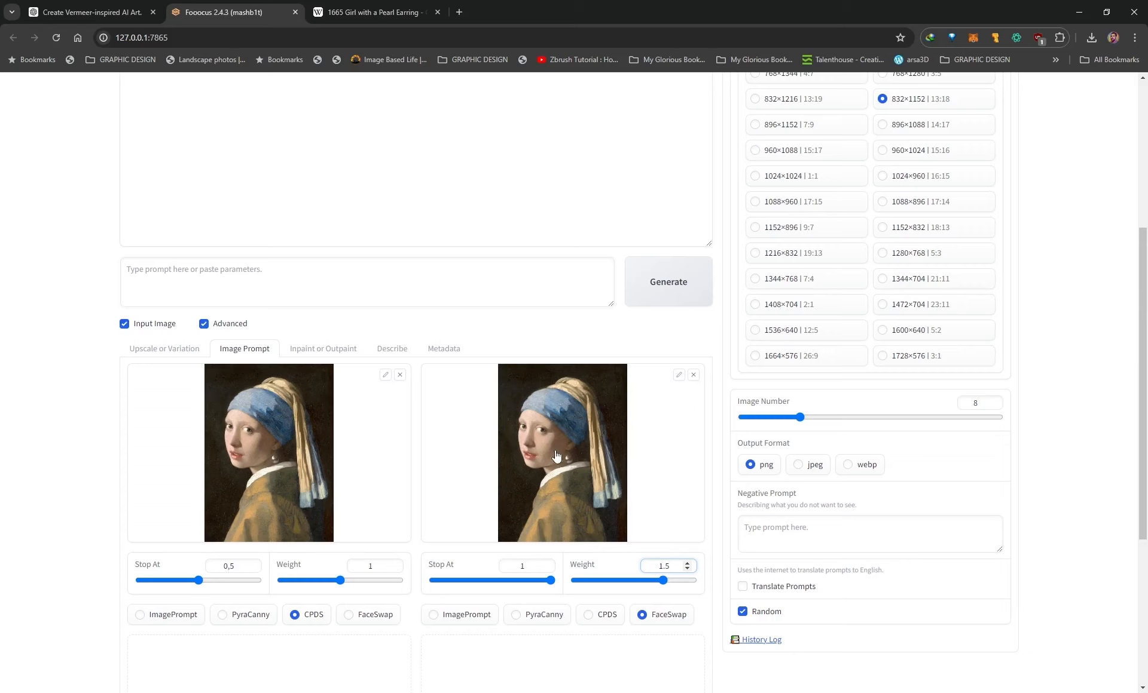
click(674, 566)
key(BackSpace)
key(BackSpace)
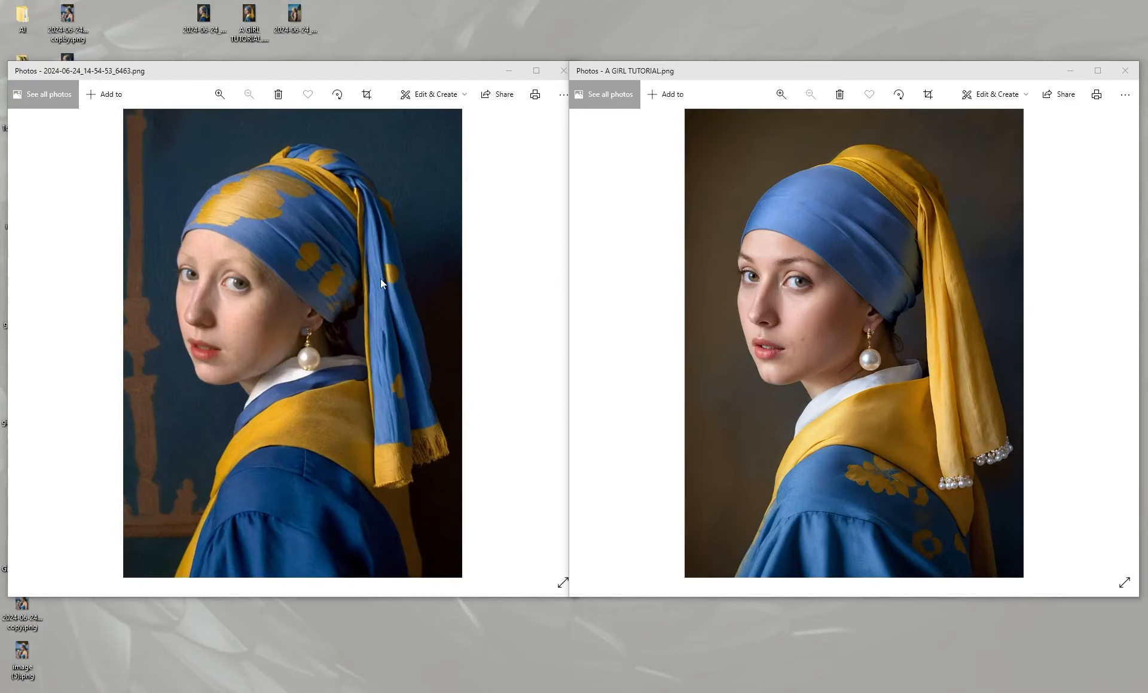
Compare the portraits 2024-06-24_14-54-53_6463.png and A GIRL TUTORIAL.png in Photos with the original painting 1665_Girl_with_a_Pearl_Earring.jpg.
click(234, 74)
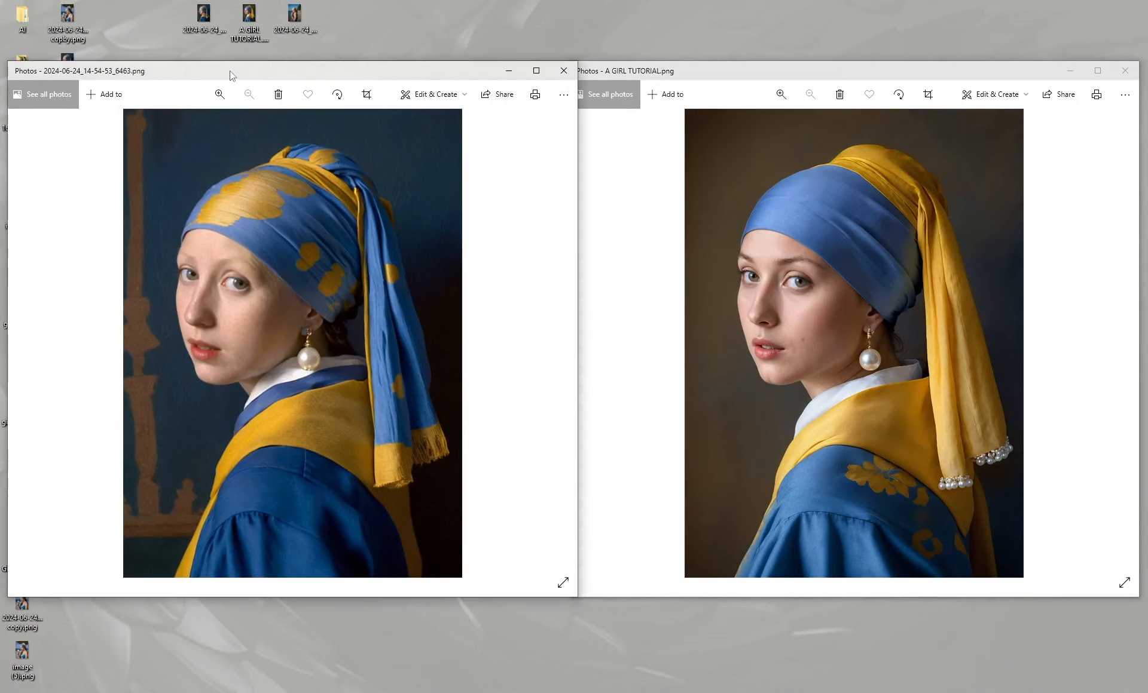
click(722, 98)
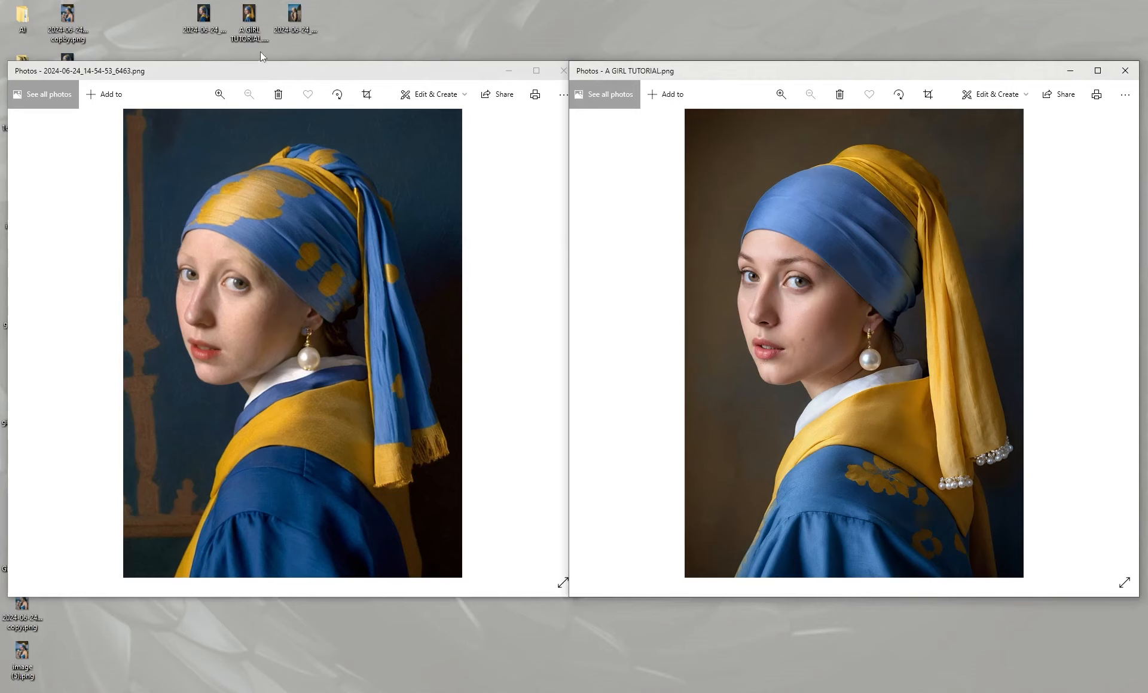
click(213, 307)
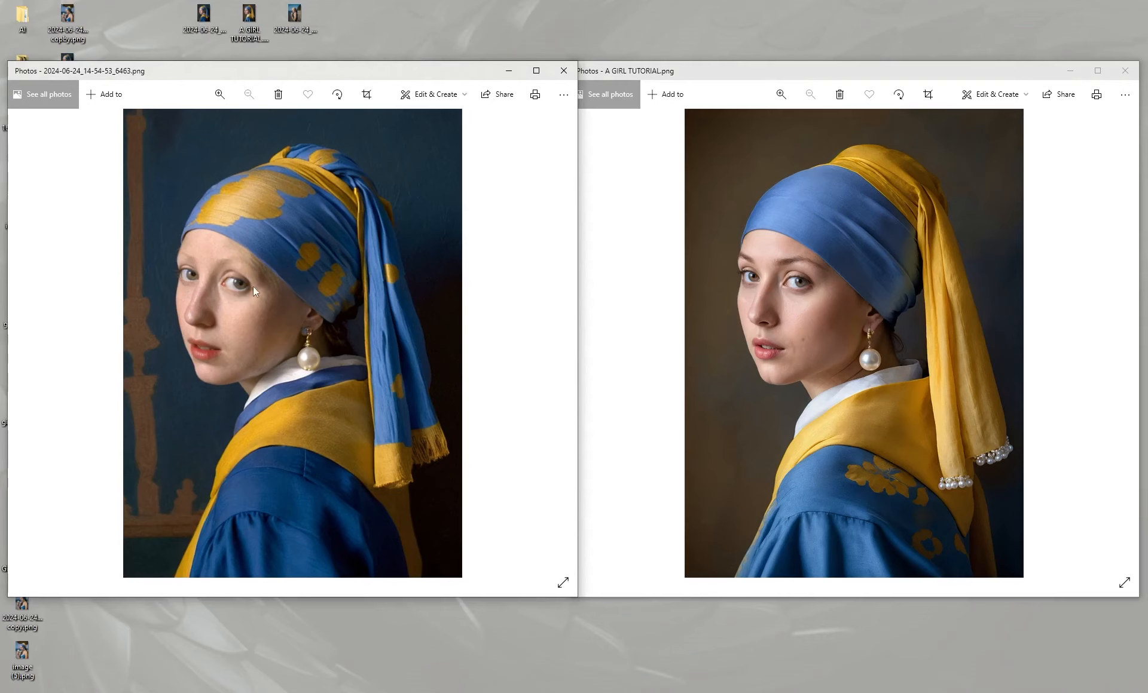
drag(224, 74, 254, 74)
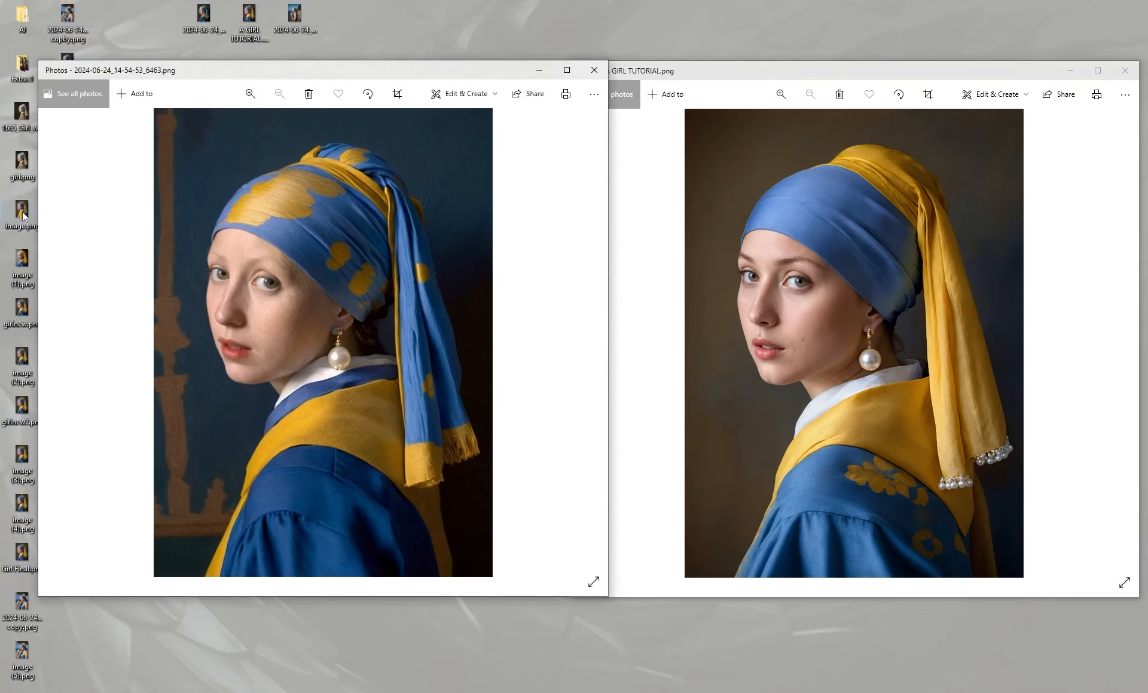
double_click(22, 128)
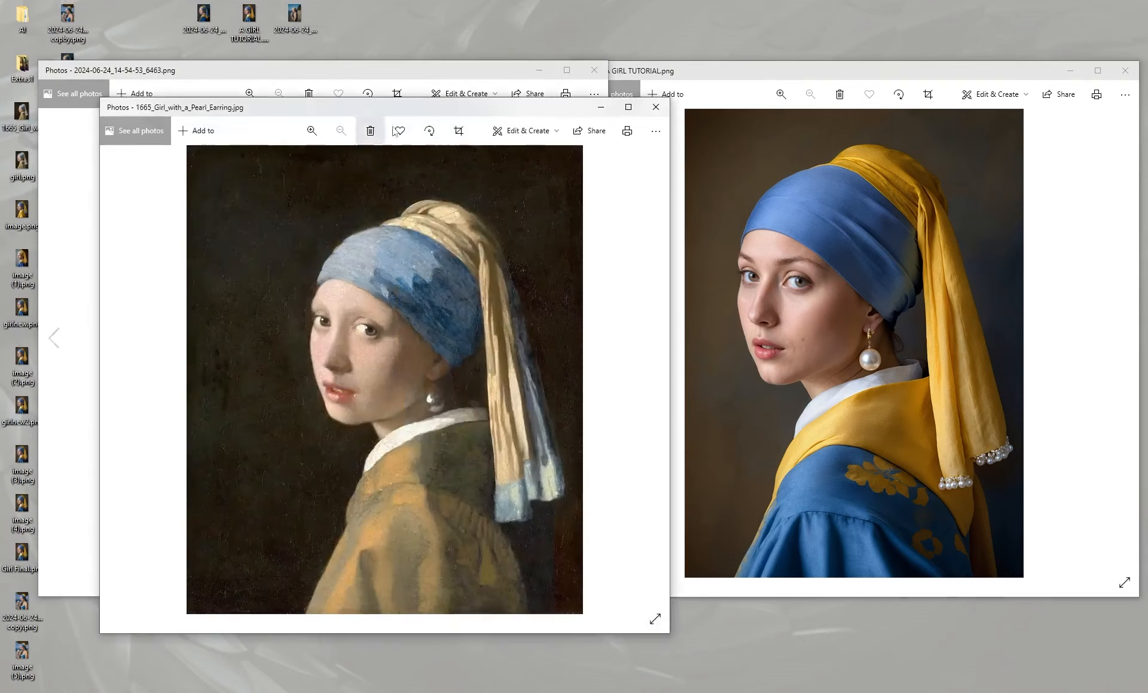
drag(317, 107, 730, 58)
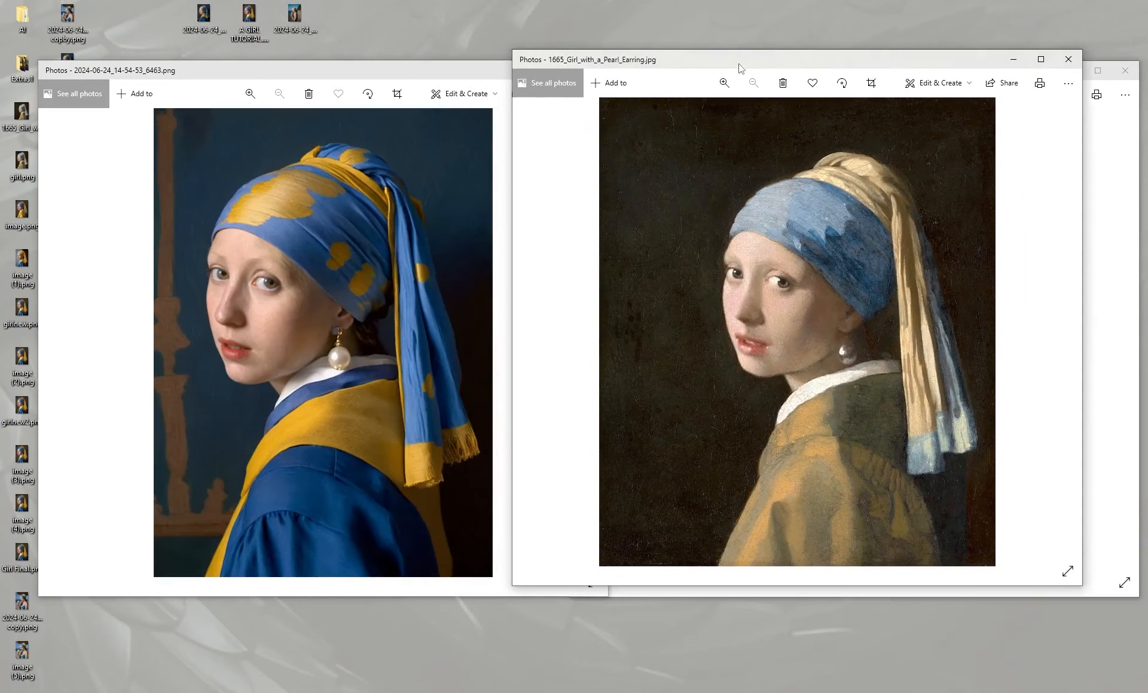
drag(743, 67, 297, 78)
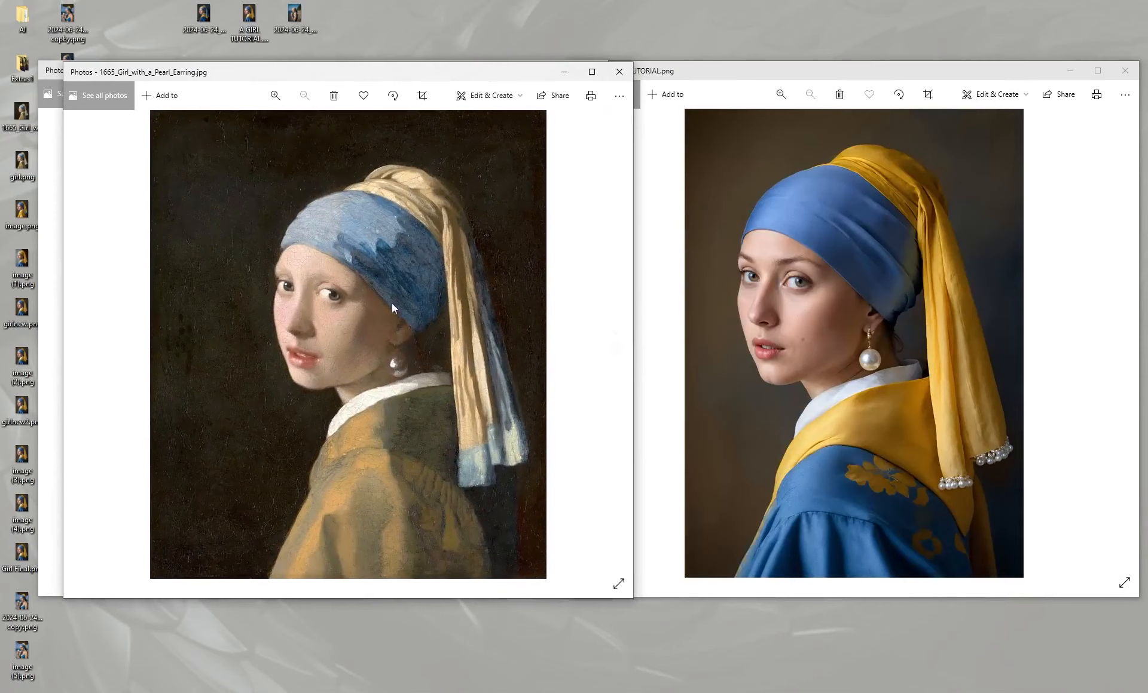
drag(505, 74, 0, 71)
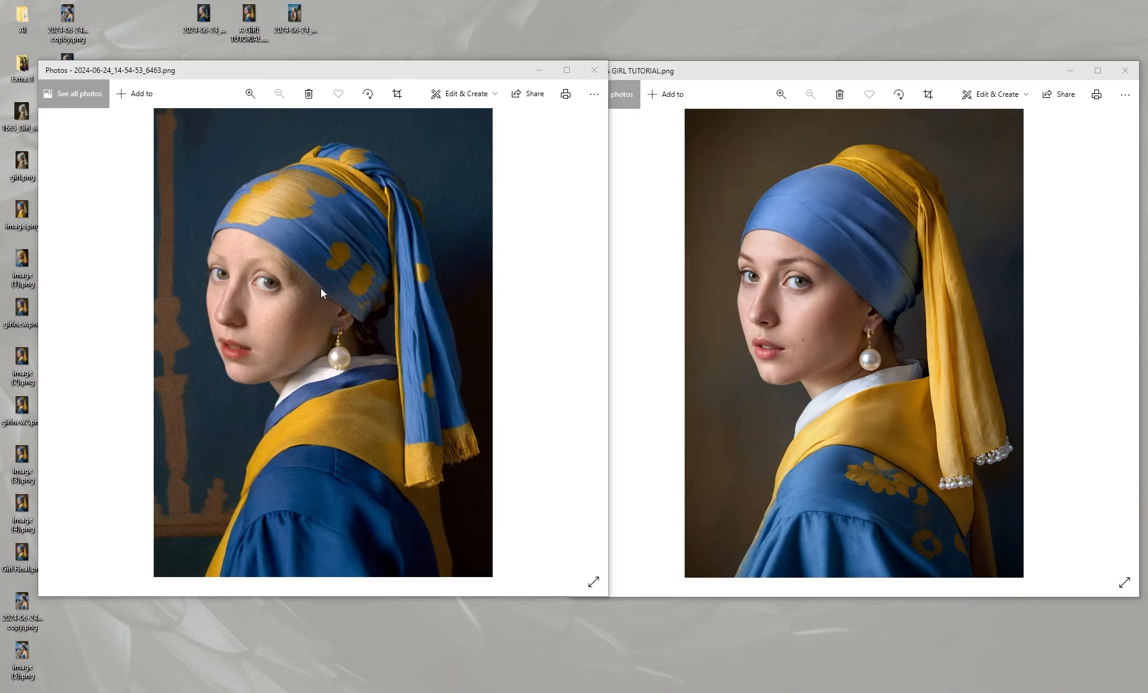
click(731, 76)
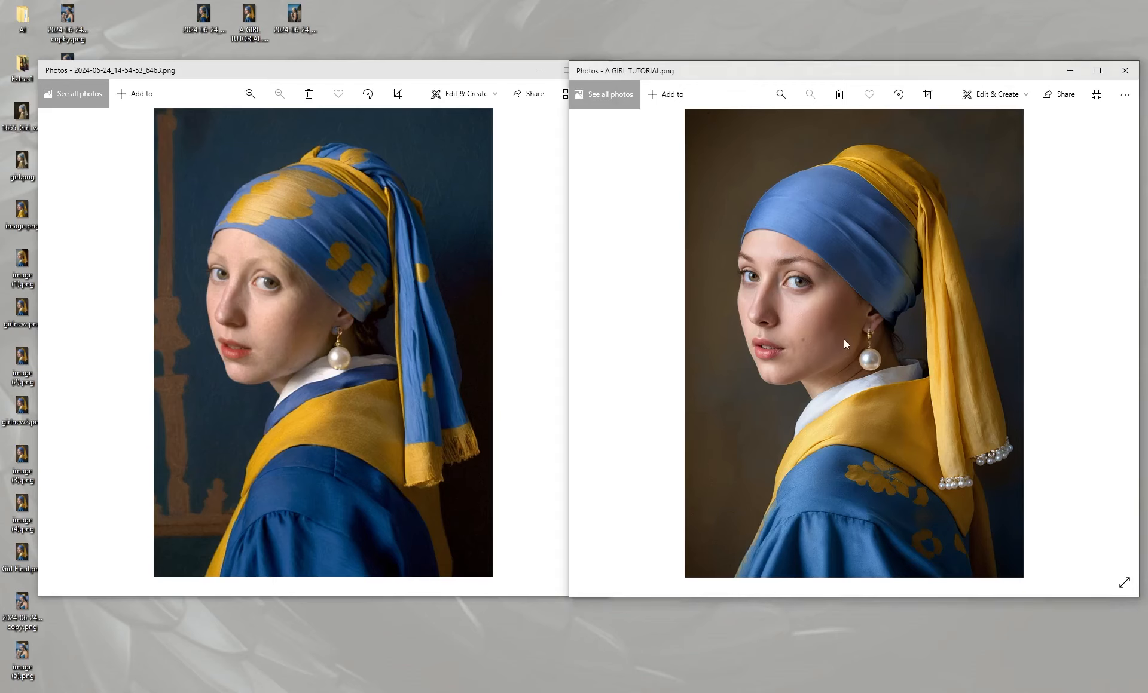
drag(705, 79, 688, 76)
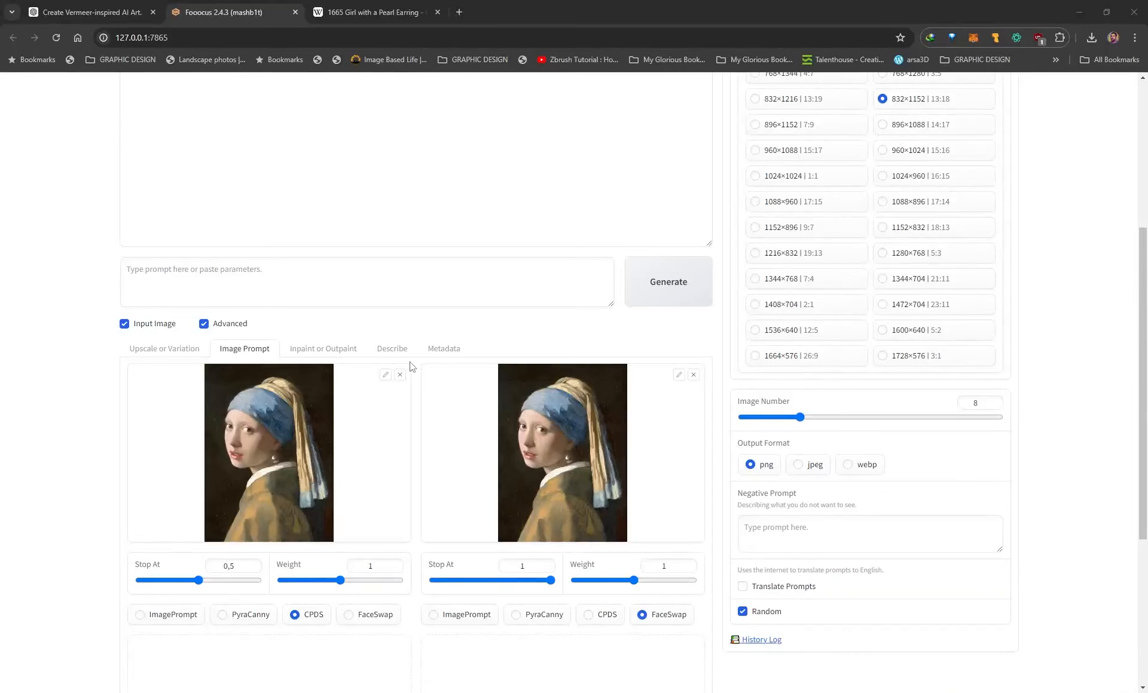
Copy the highlighted Girl with a Pearl Earring description from the ChatGPT conversation and paste it as the Fooocus prompt.
click(99, 17)
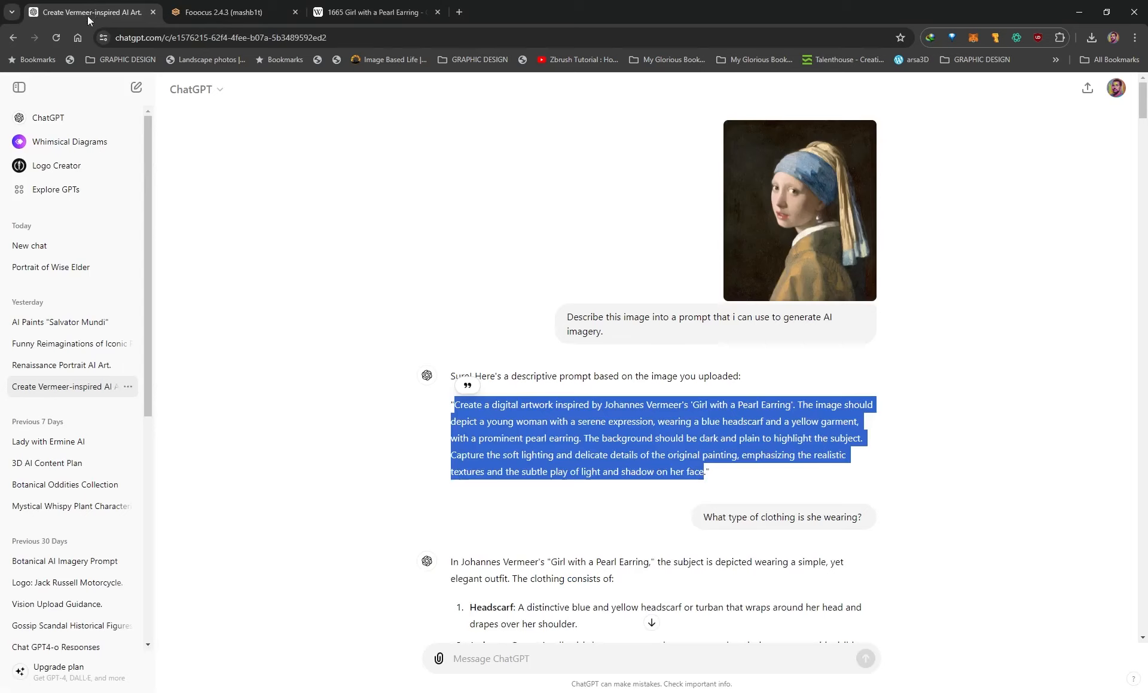
right_click(538, 405)
click(573, 415)
click(221, 12)
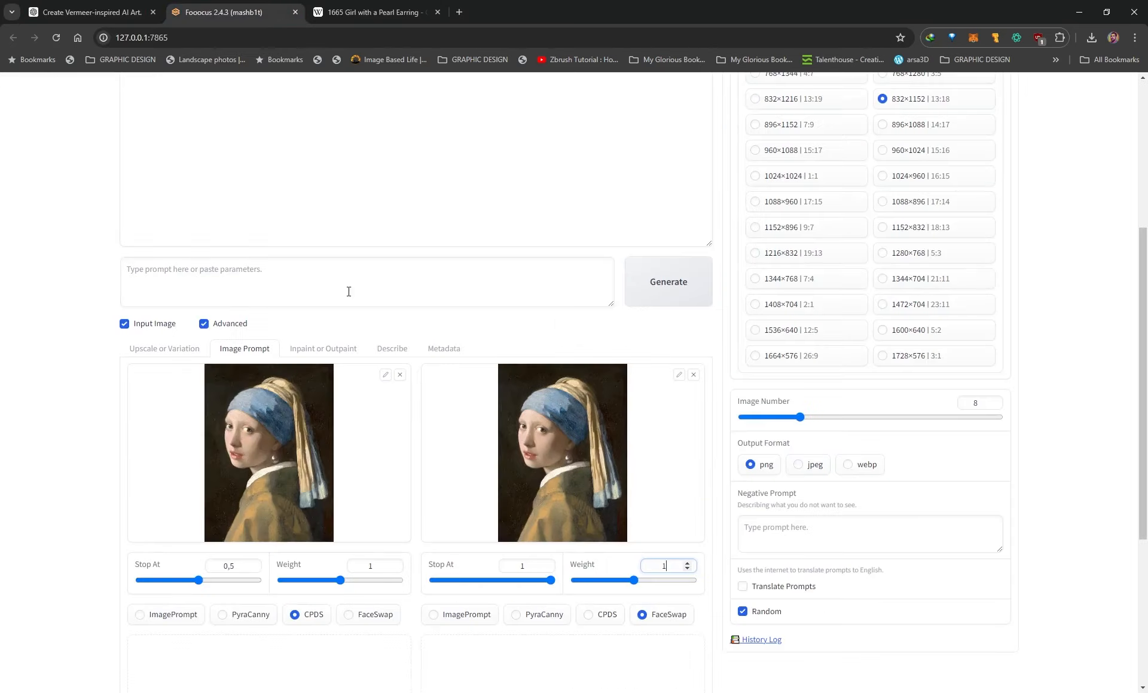
click(310, 279)
key(ctrl+v)
scroll(119, 377, up, 3)
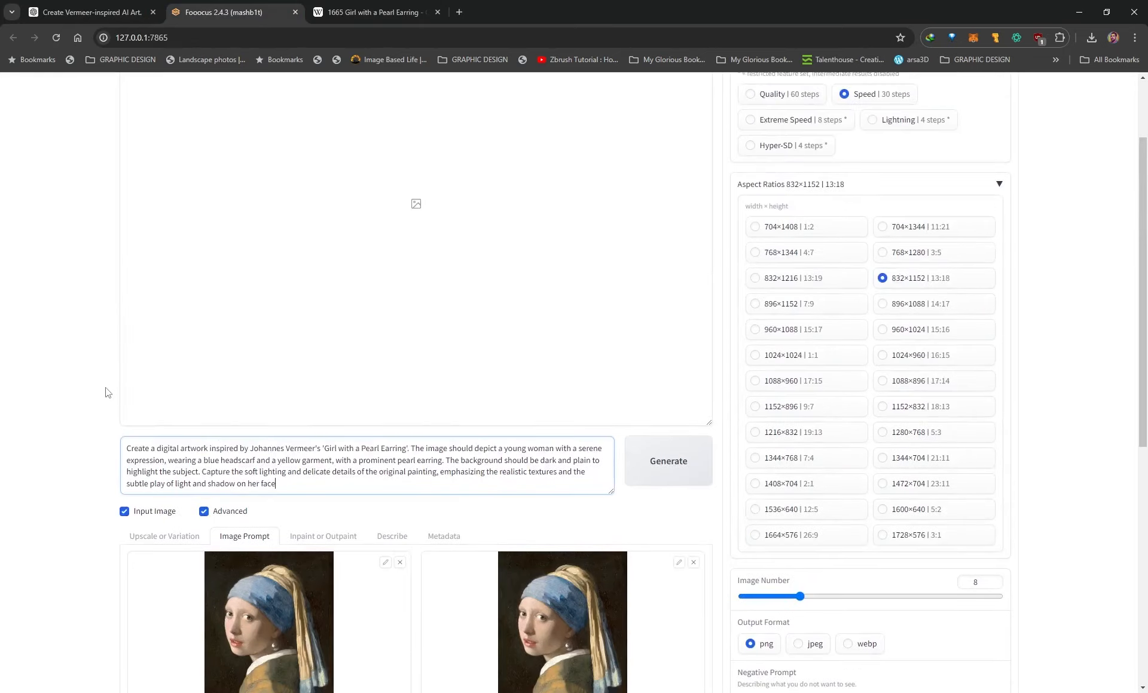
scroll(78, 395, down, 5)
scroll(133, 364, up, 5)
scroll(100, 374, down, 3)
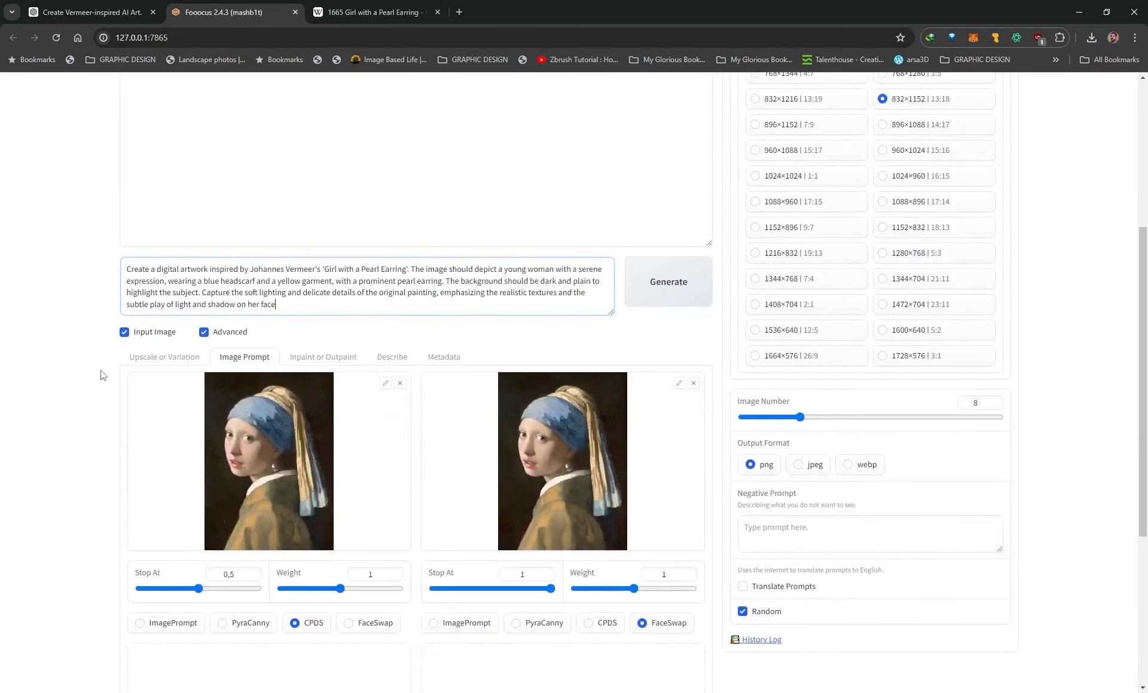
scroll(80, 389, down, 2)
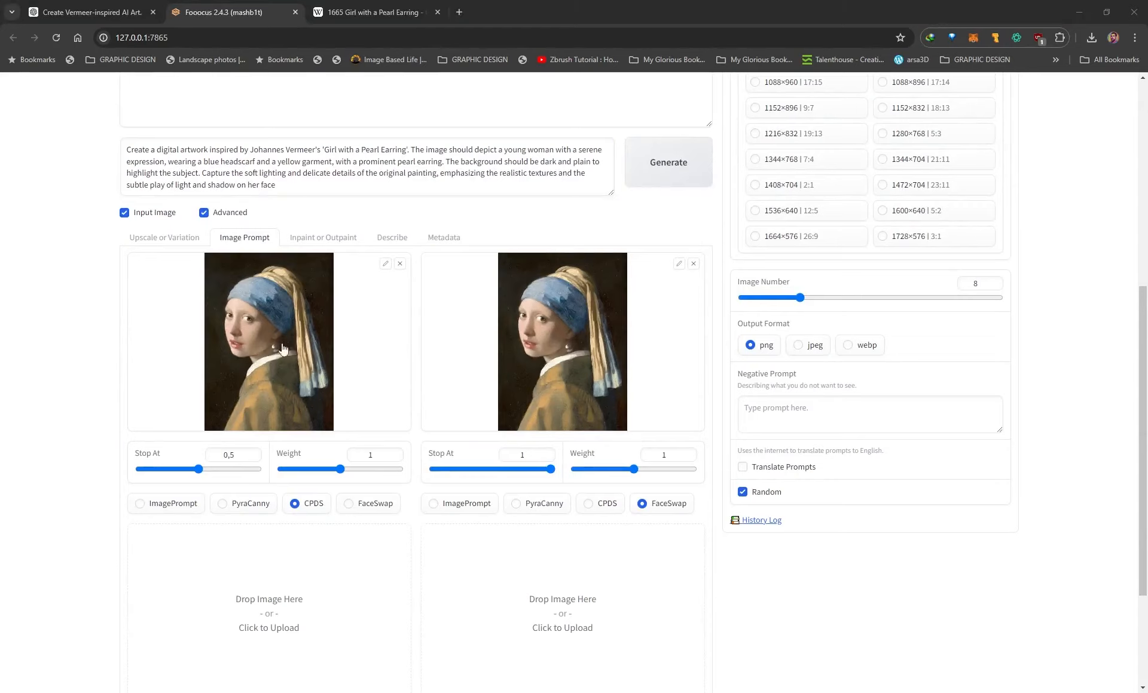
scroll(296, 409, up, 2)
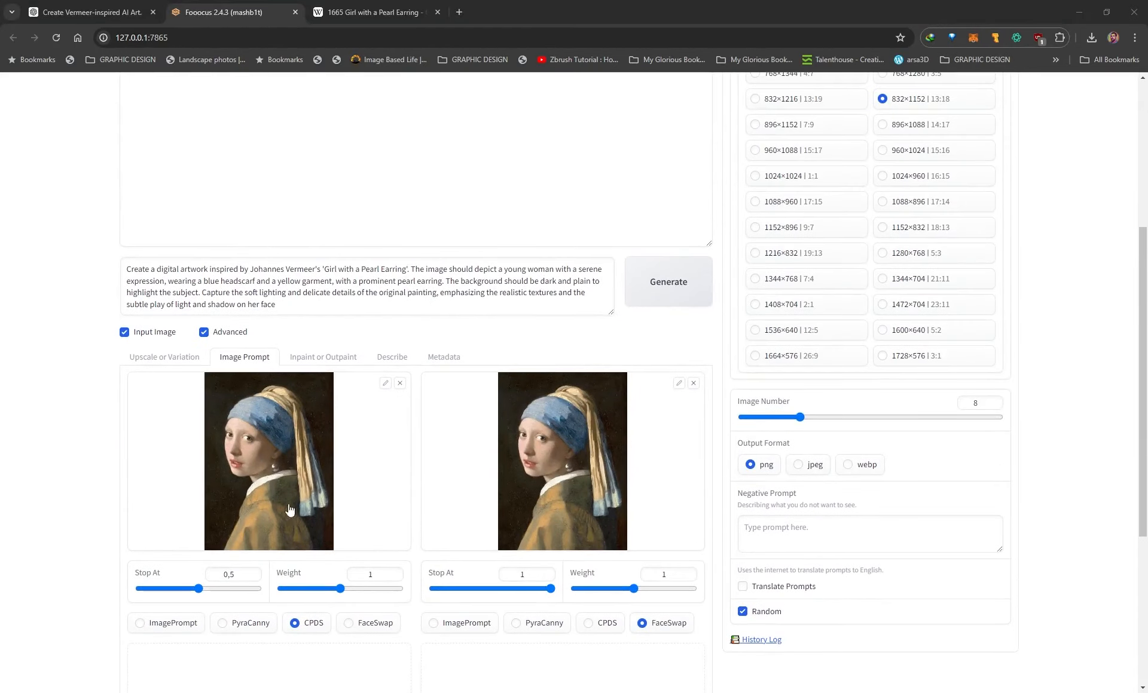
Try Stop At values of 0.5 and 0.9 on the CPDS reference image, ending on 0.9.
scroll(251, 463, down, 1)
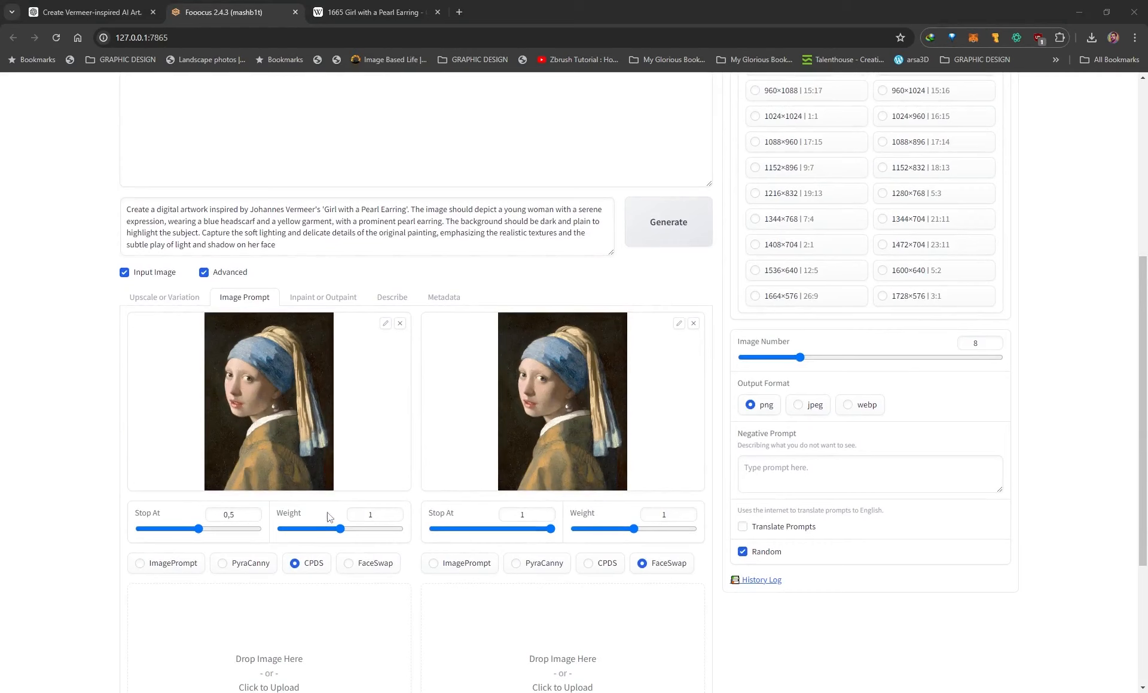
double_click(365, 516)
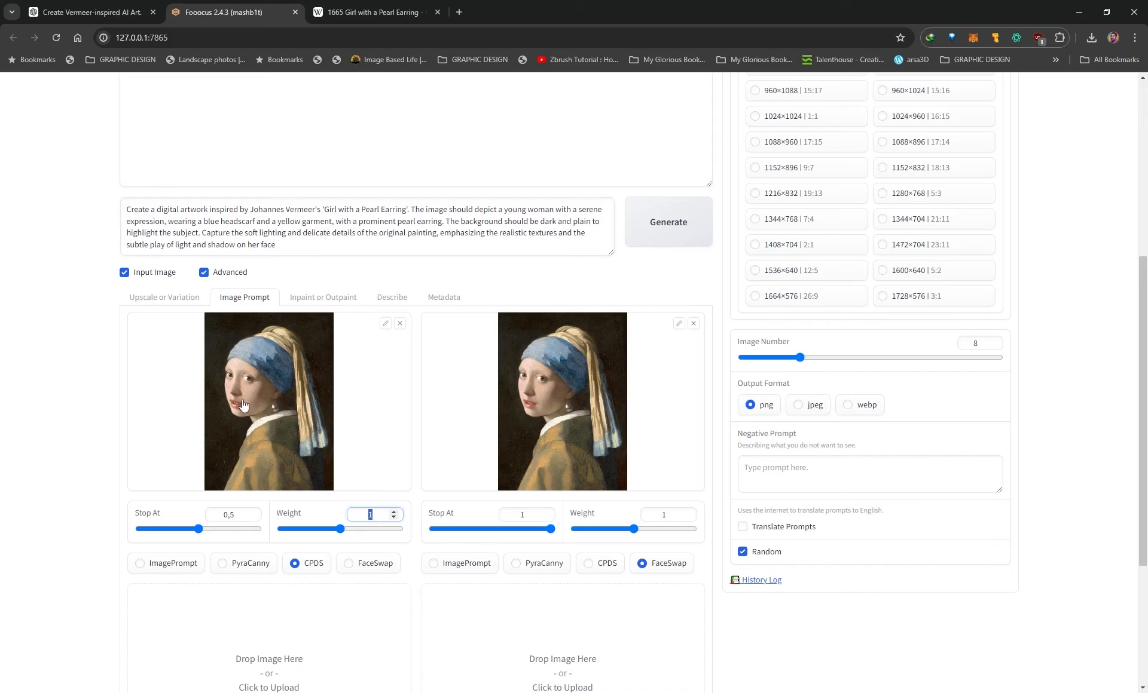
click(233, 514)
key(BackSpace)
text(9)
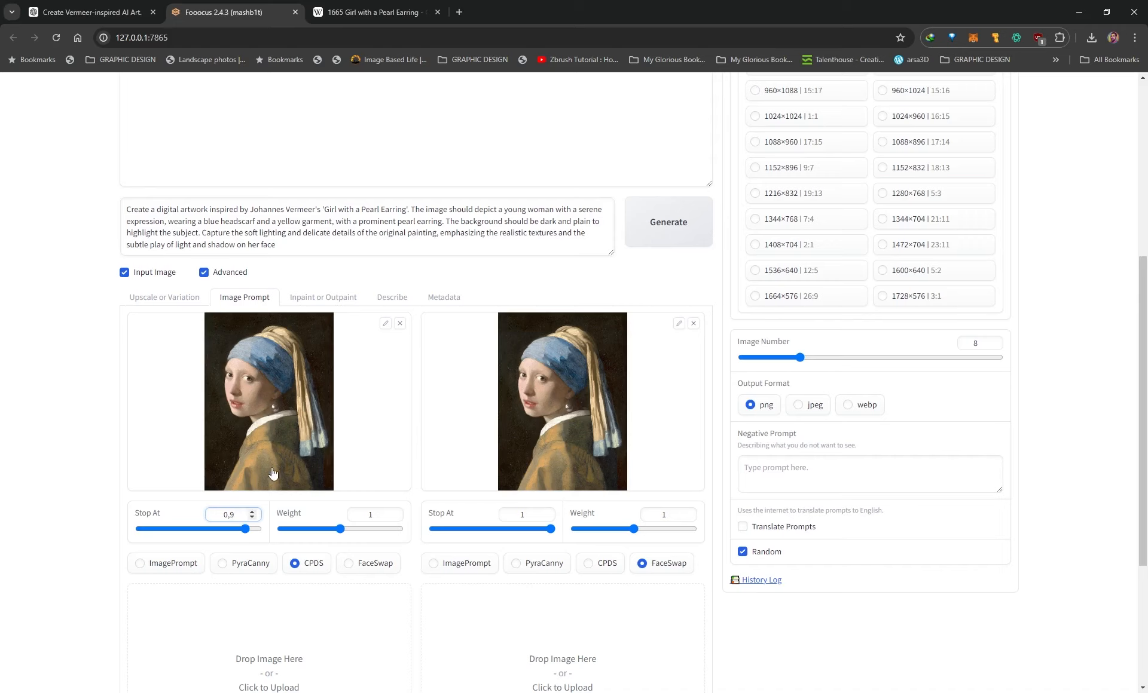
key(BackSpace)
text(5)
key(BackSpace)
text(9)
Switch the first reference image to PyraCanny with Stop At 0.9 and start generating the images.
click(232, 572)
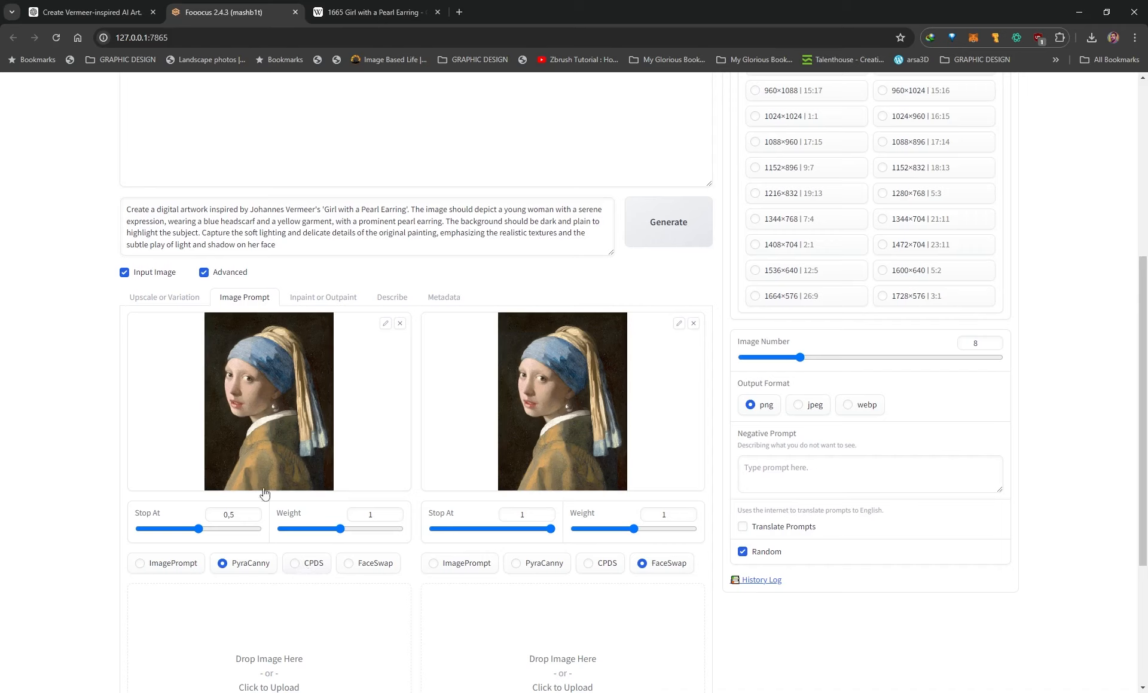
click(242, 514)
key(BackSpace)
text(9)
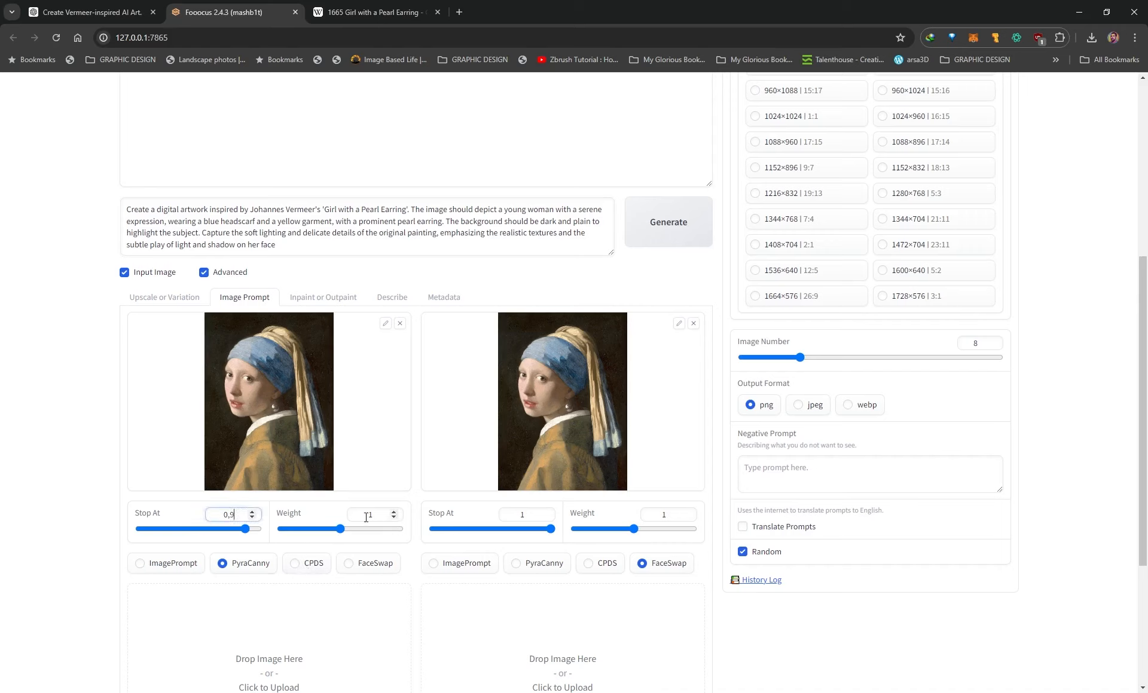
scroll(174, 487, up, 2)
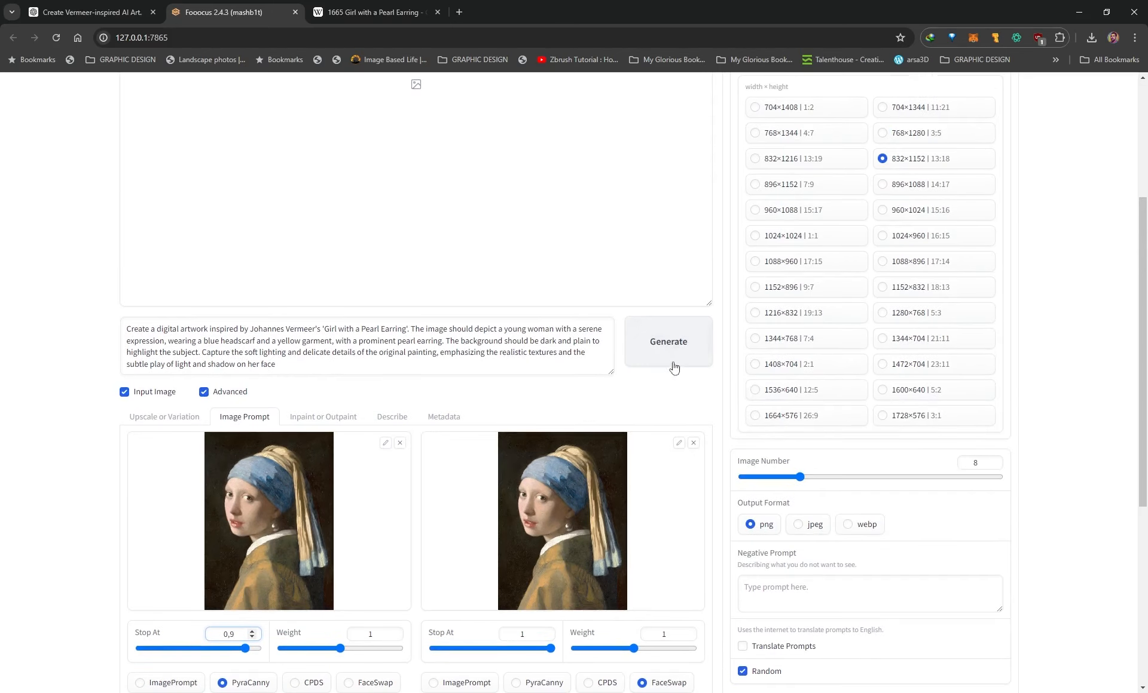
click(652, 343)
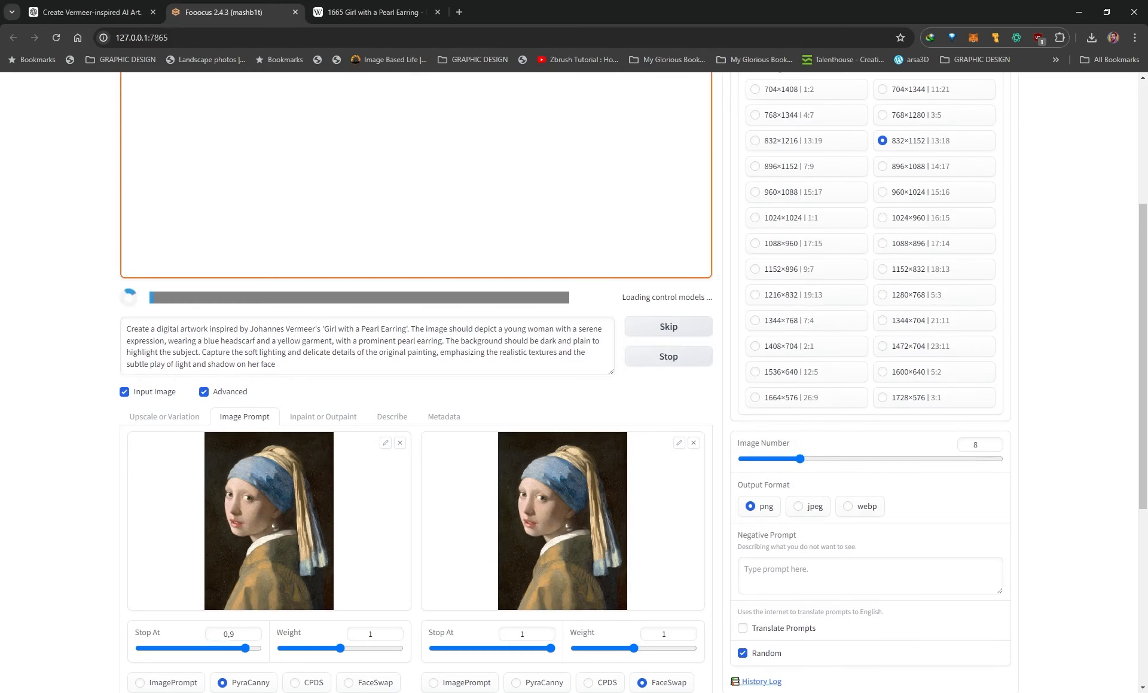
Examine the portraits being generated against the reference images, along with the selected styles and generation settings.
scroll(512, 502, up, 2)
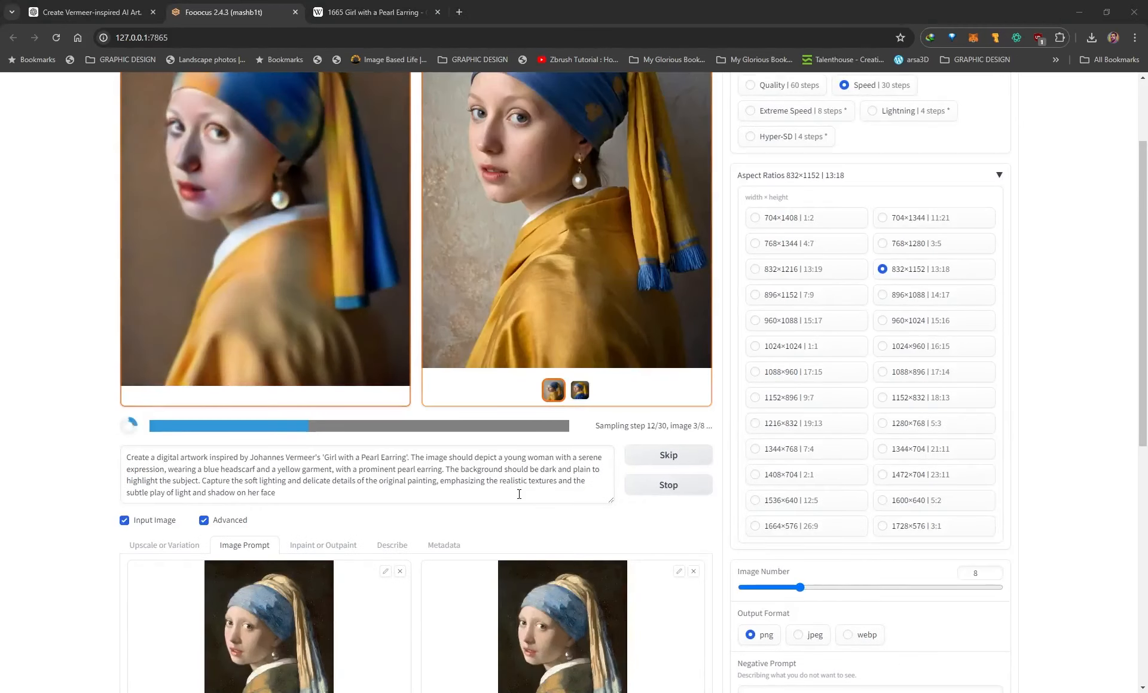
scroll(499, 514, up, 2)
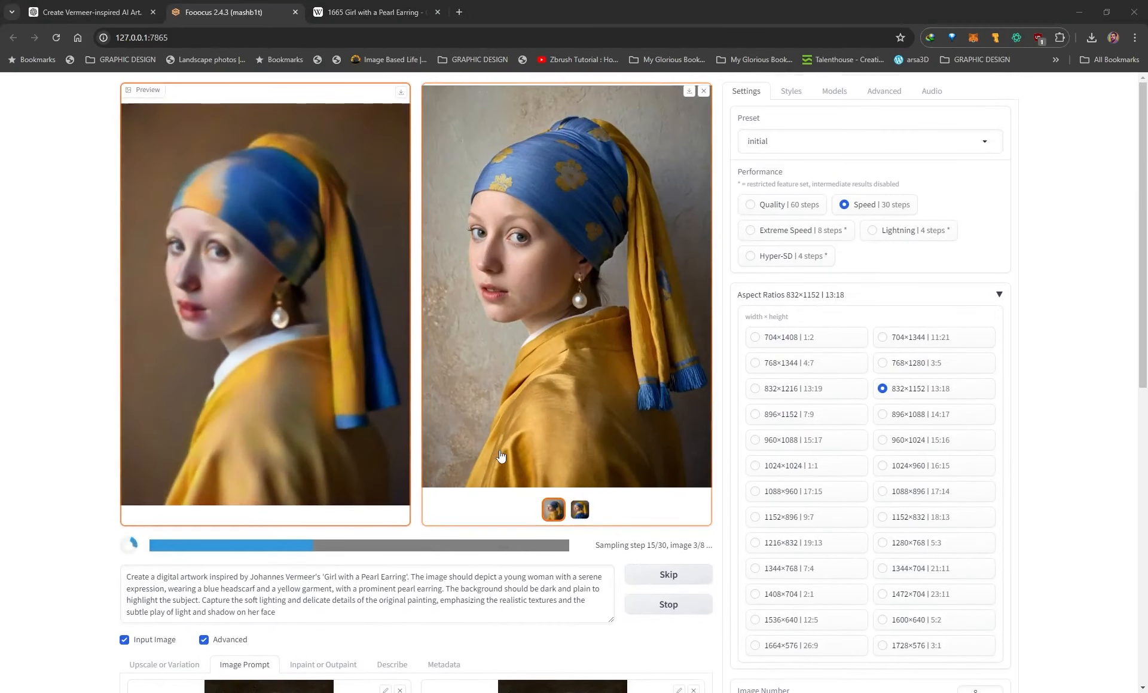
scroll(501, 454, down, 2)
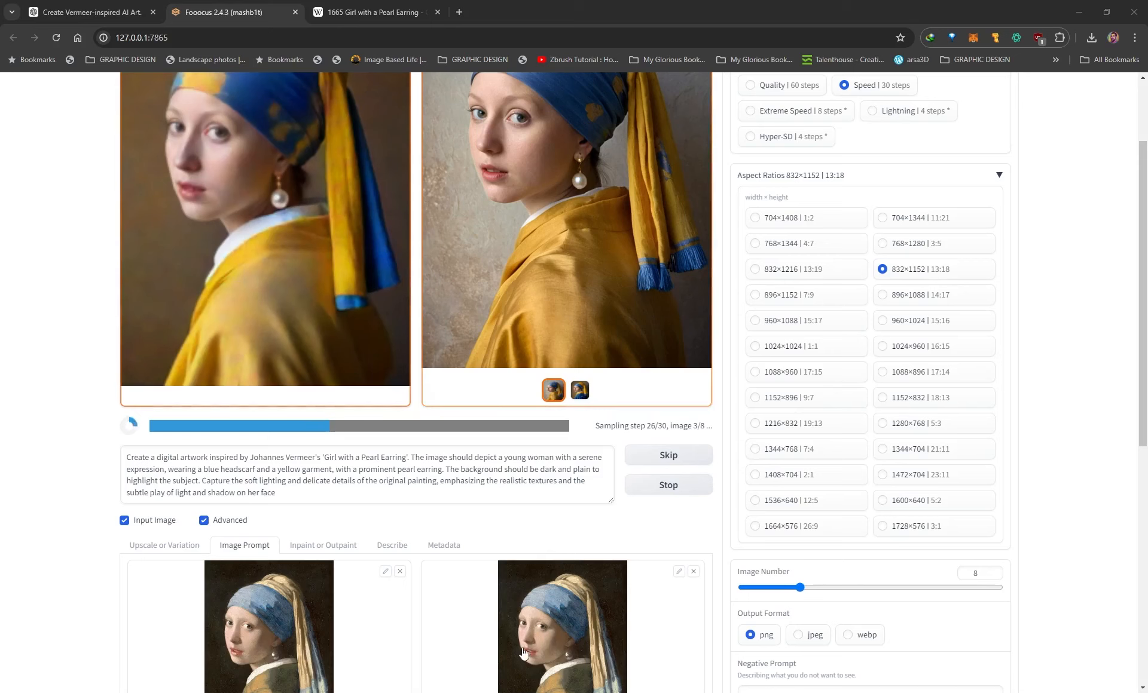
scroll(434, 179, up, 1)
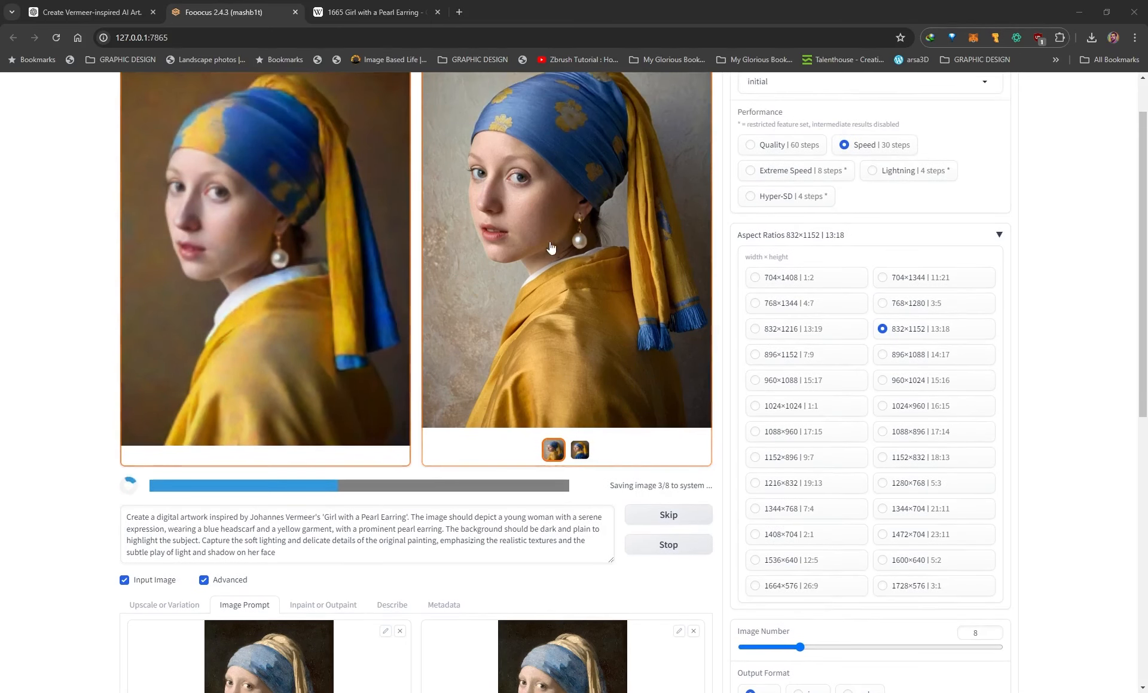
scroll(777, 156, up, 1)
click(791, 91)
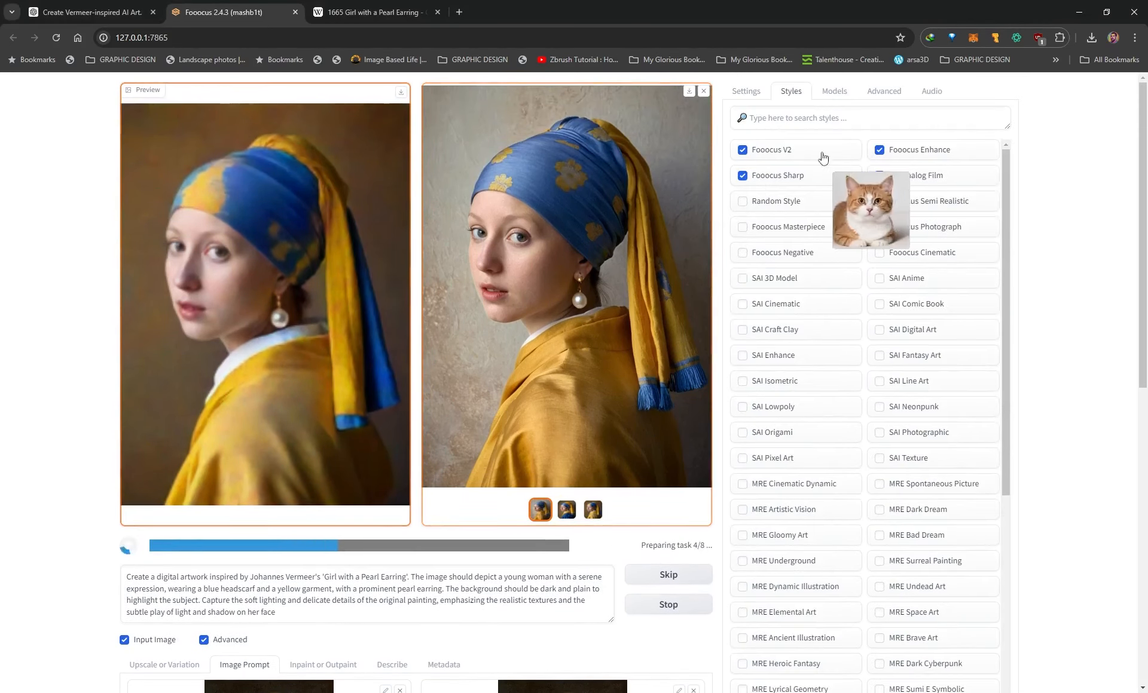
click(746, 91)
scroll(1032, 464, down, 4)
scroll(1058, 466, up, 4)
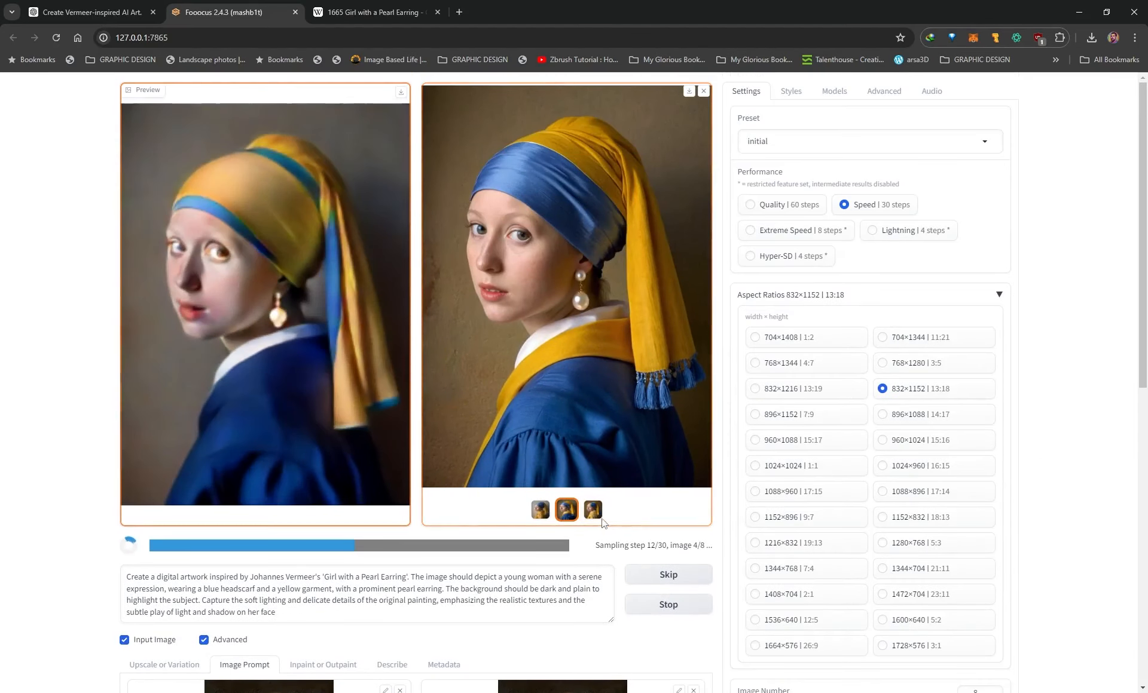
Compare the first finished portraits in the results gallery with the portrait still being generated.
click(593, 511)
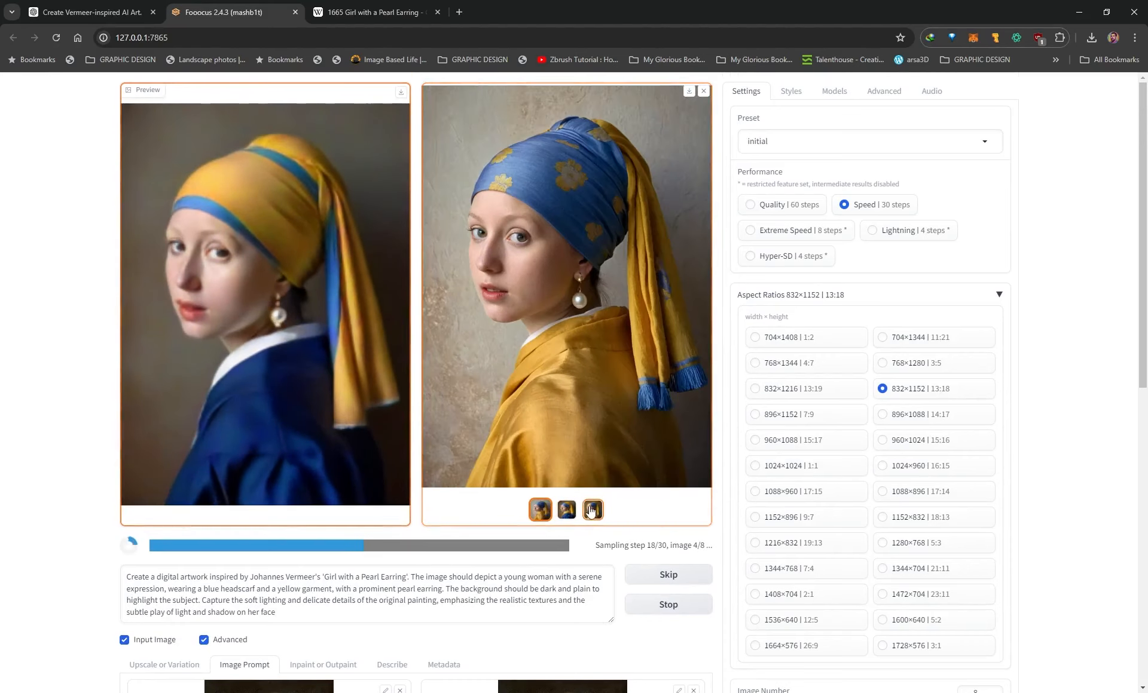
click(572, 185)
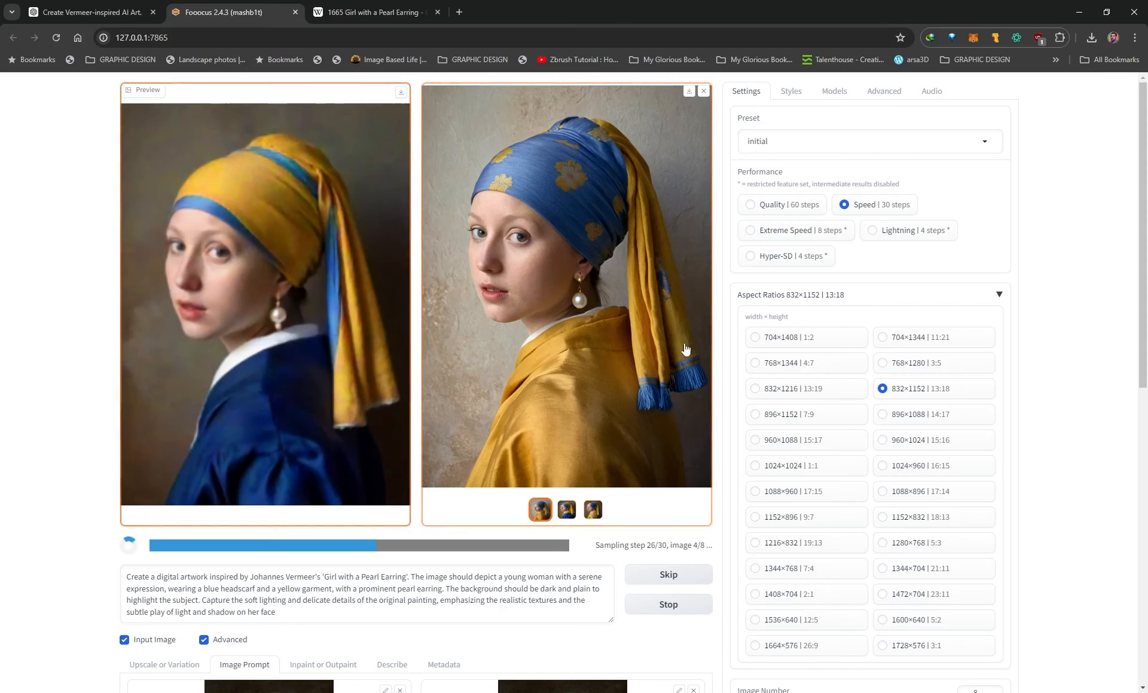
click(562, 344)
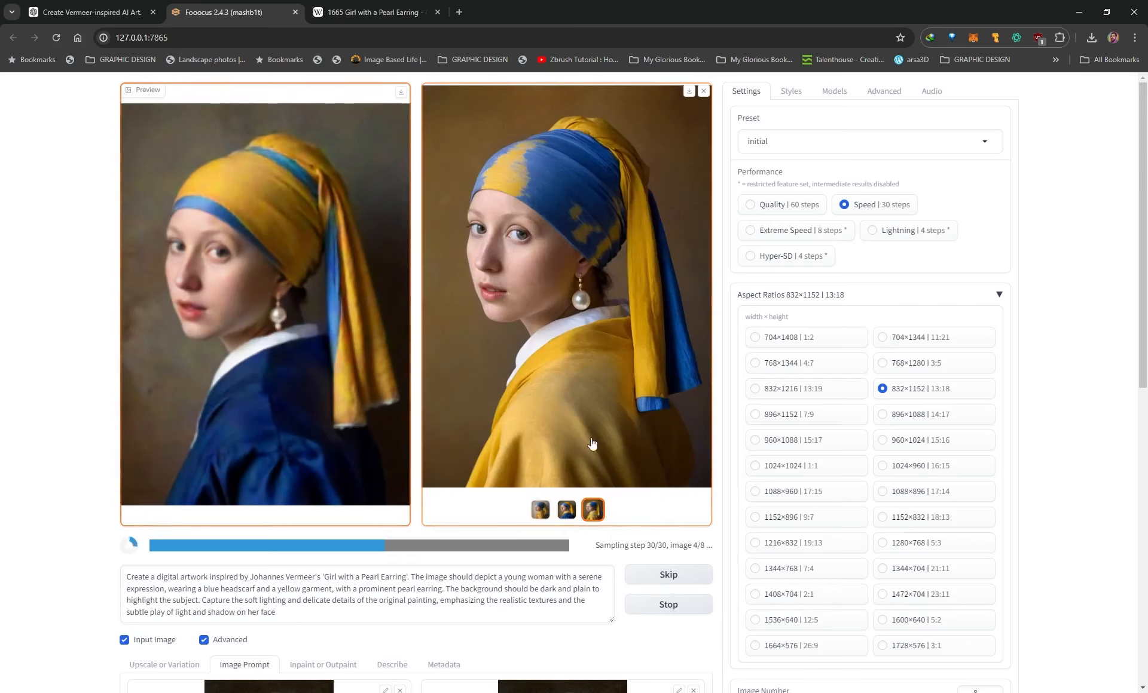
scroll(567, 389, down, 2)
scroll(486, 454, up, 1)
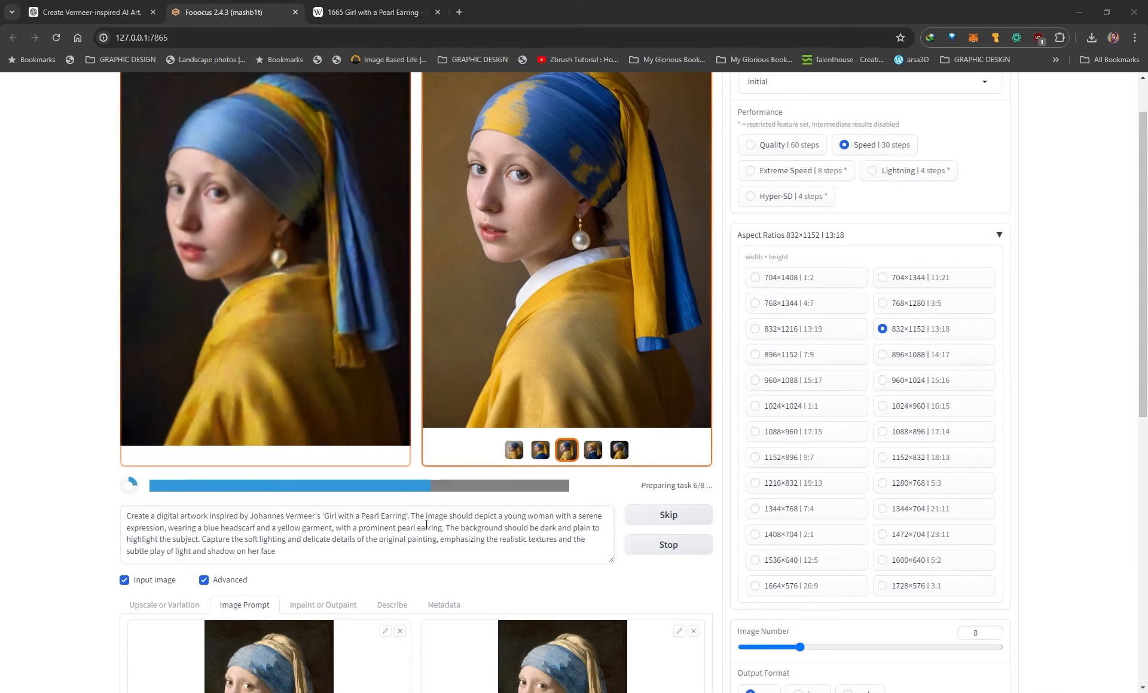
Highlight the words "prominent pearl earring" in the prompt and check the earrings in the generated portraits.
drag(443, 527, 397, 528)
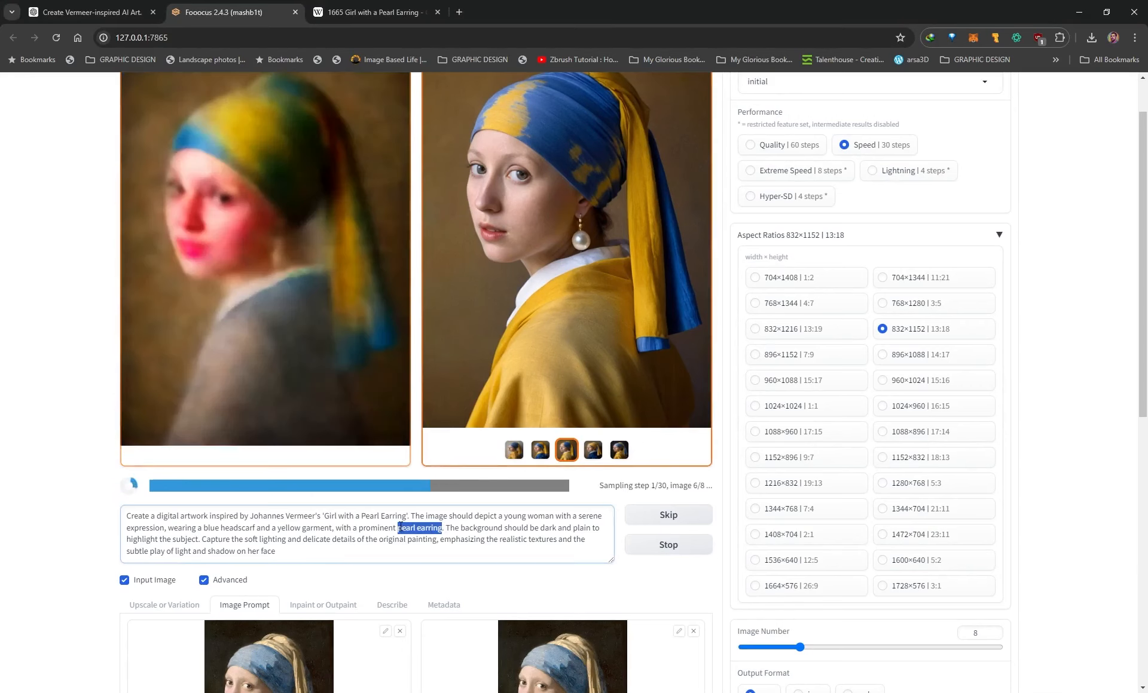
scroll(340, 553, down, 2)
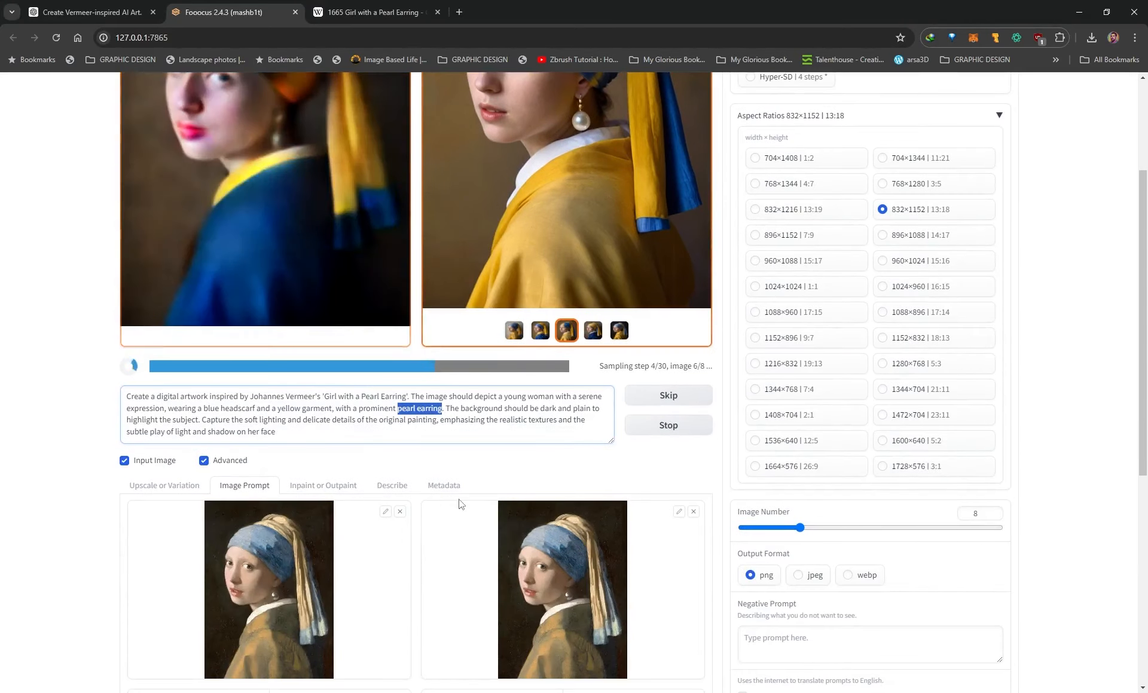
scroll(507, 550, down, 1)
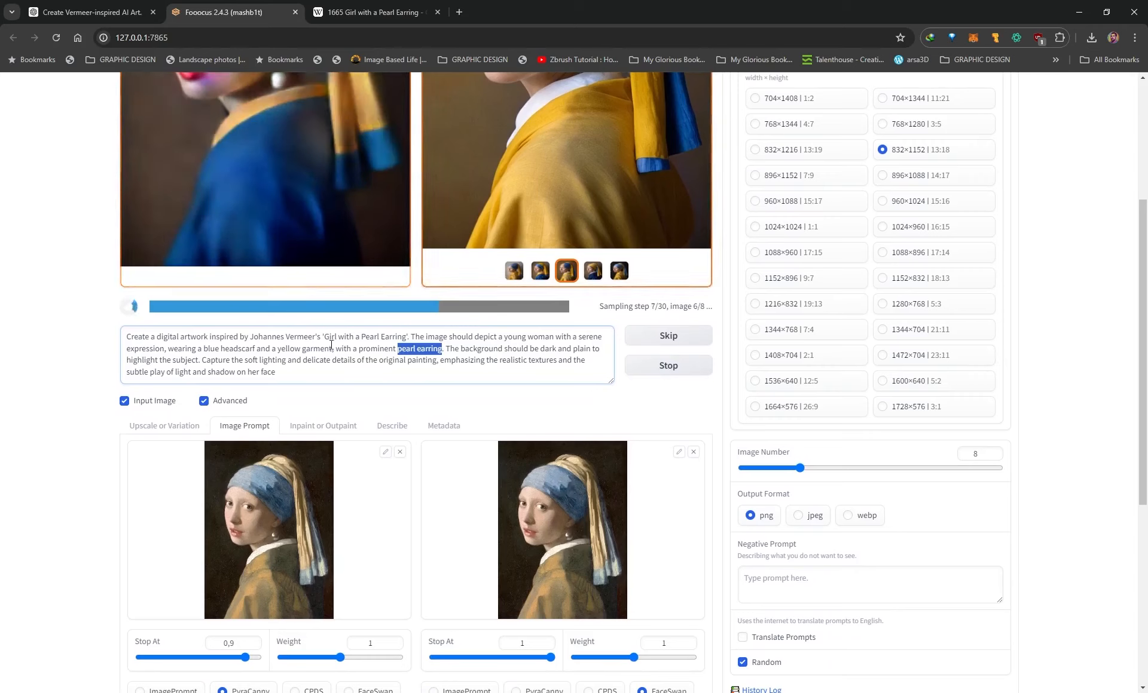
click(445, 348)
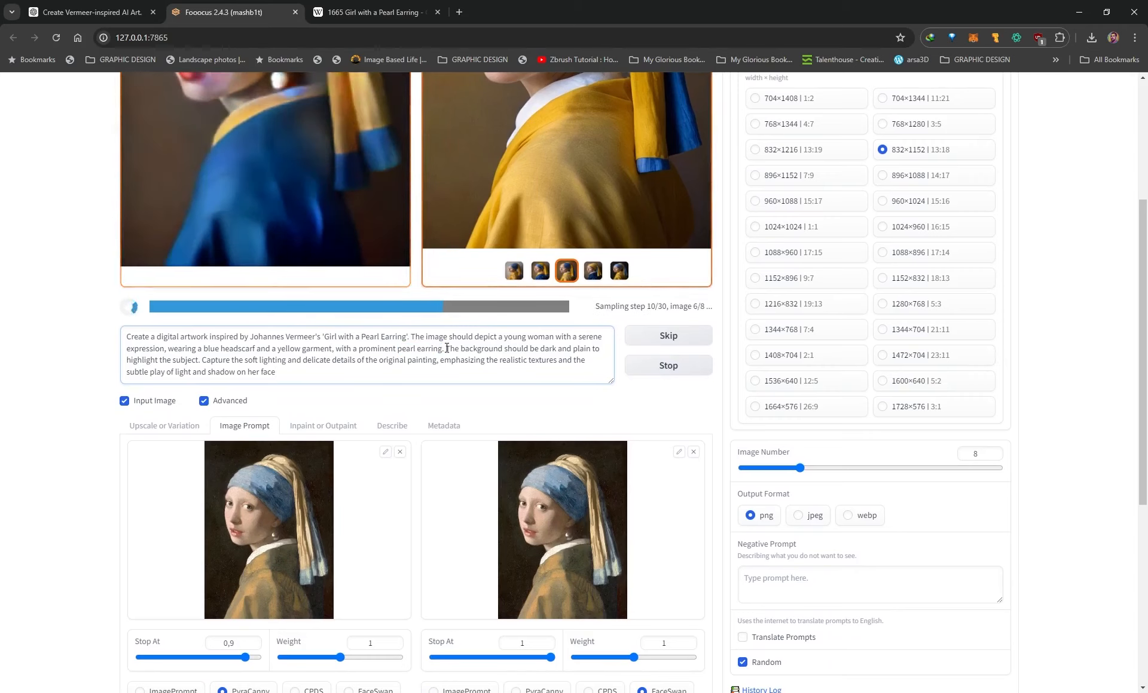
drag(445, 348, 394, 347)
drag(359, 348, 360, 348)
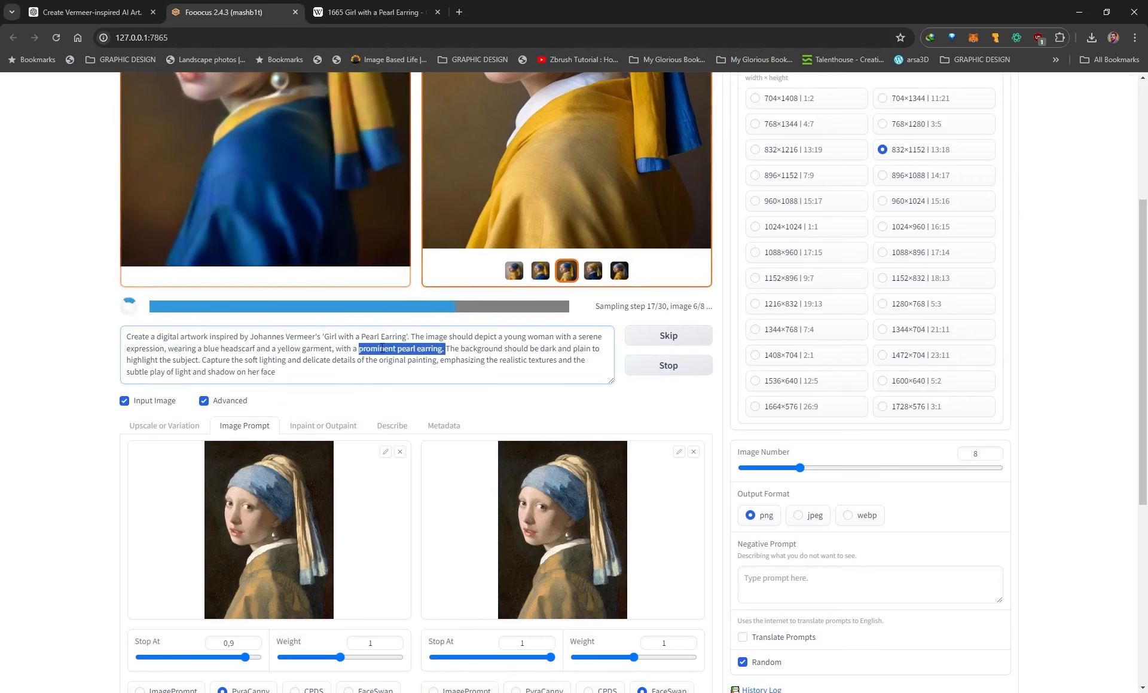
scroll(538, 299, up, 3)
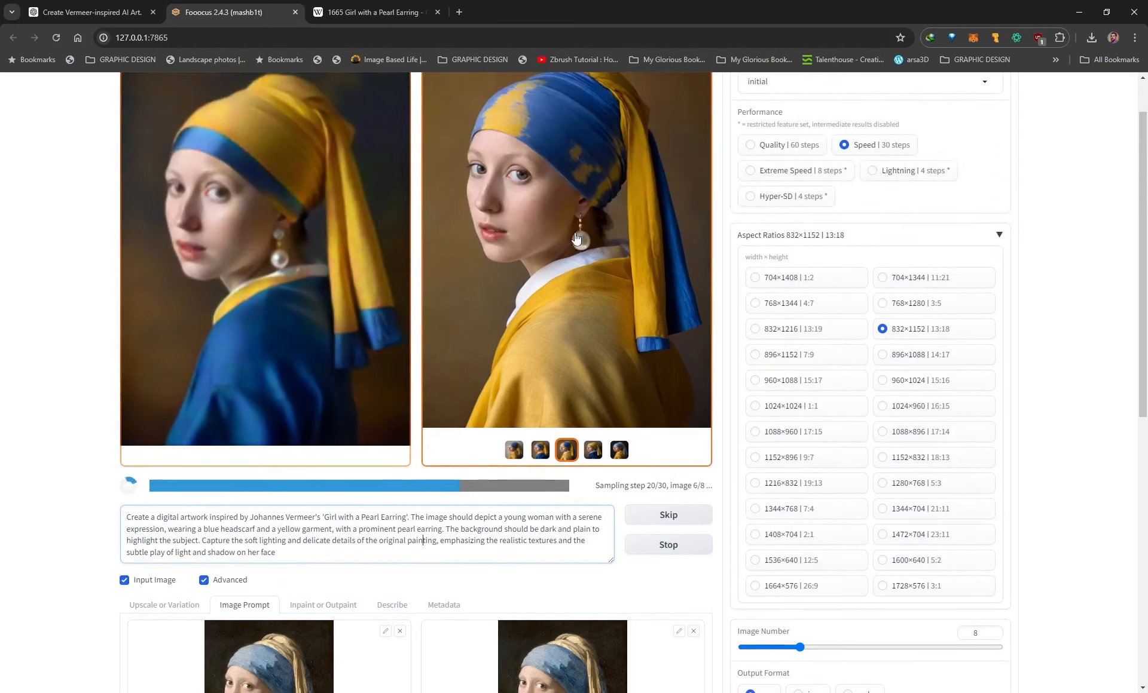
Review three of the finished portraits in the gallery and highlight the whole prompt text.
click(619, 451)
click(593, 451)
click(567, 450)
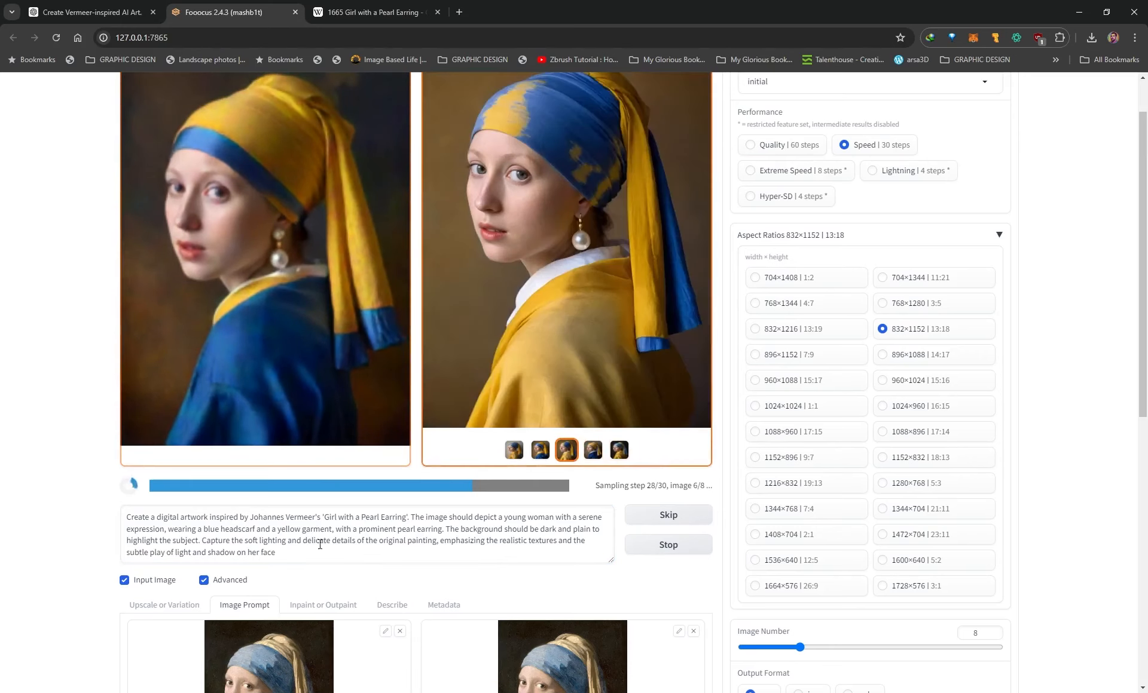
drag(276, 552, 209, 503)
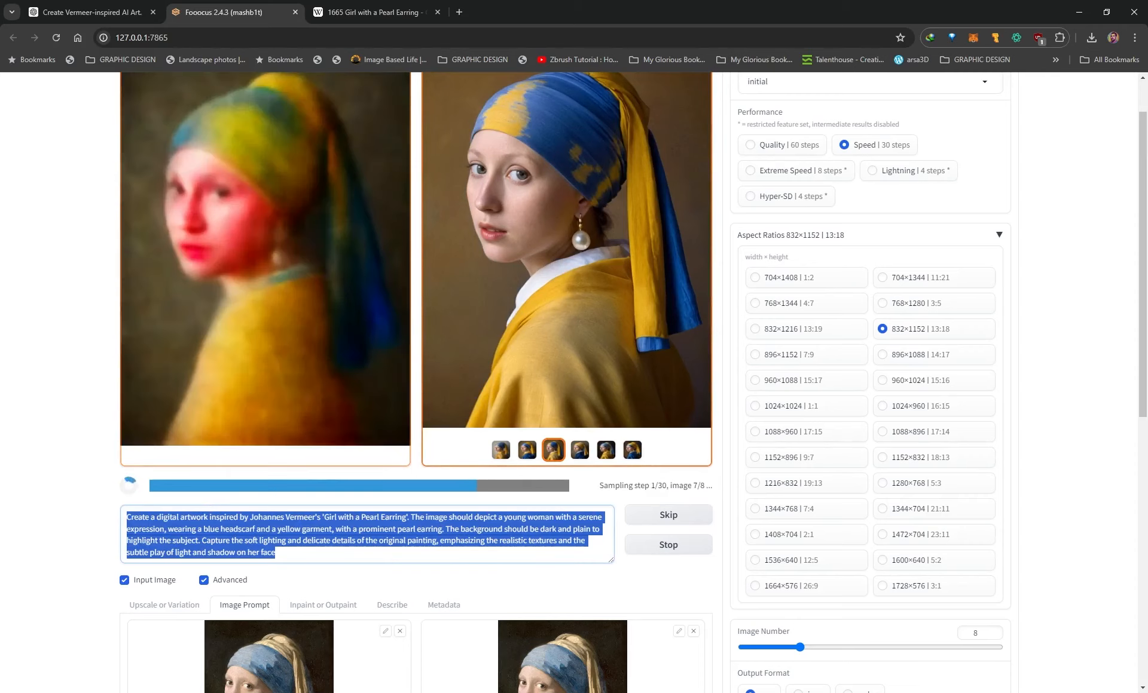
click(322, 541)
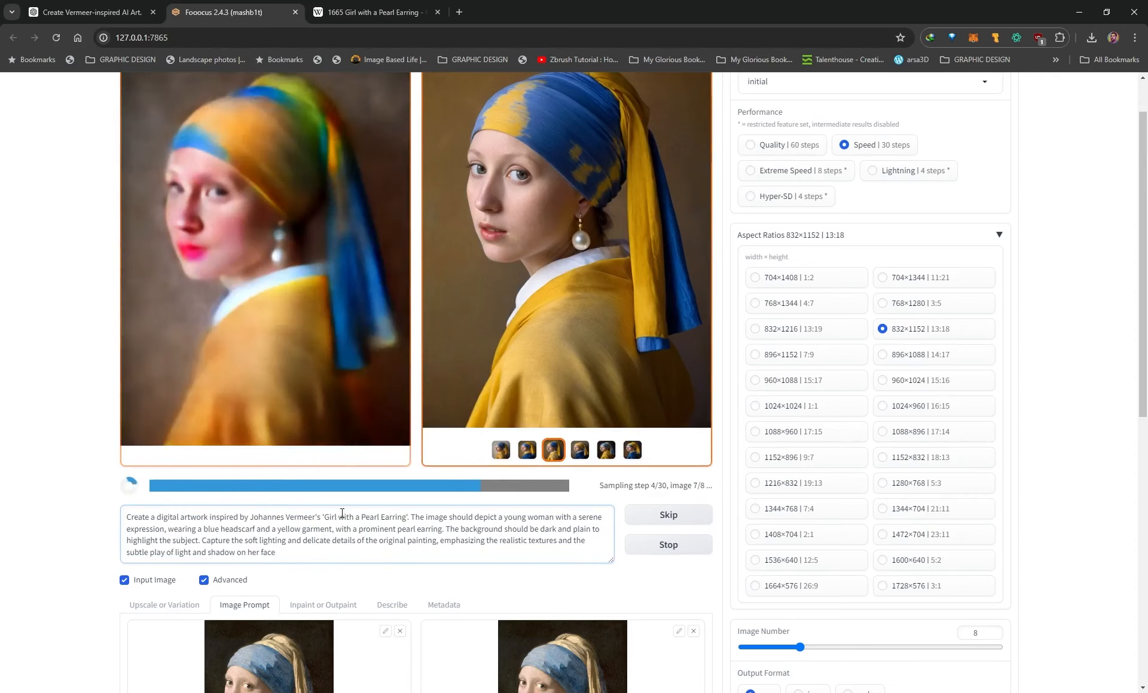
drag(287, 553, 174, 506)
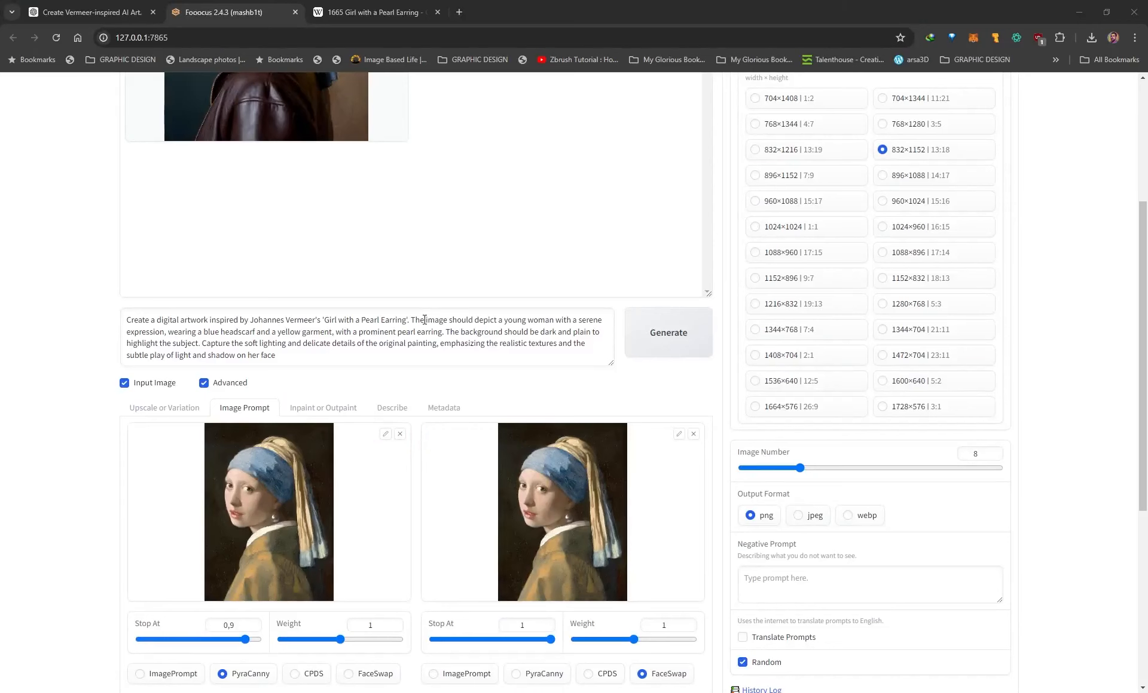
Change the clothing in the prompt to "headscarf and a leather jacket" and generate the images.
scroll(390, 335, up, 4)
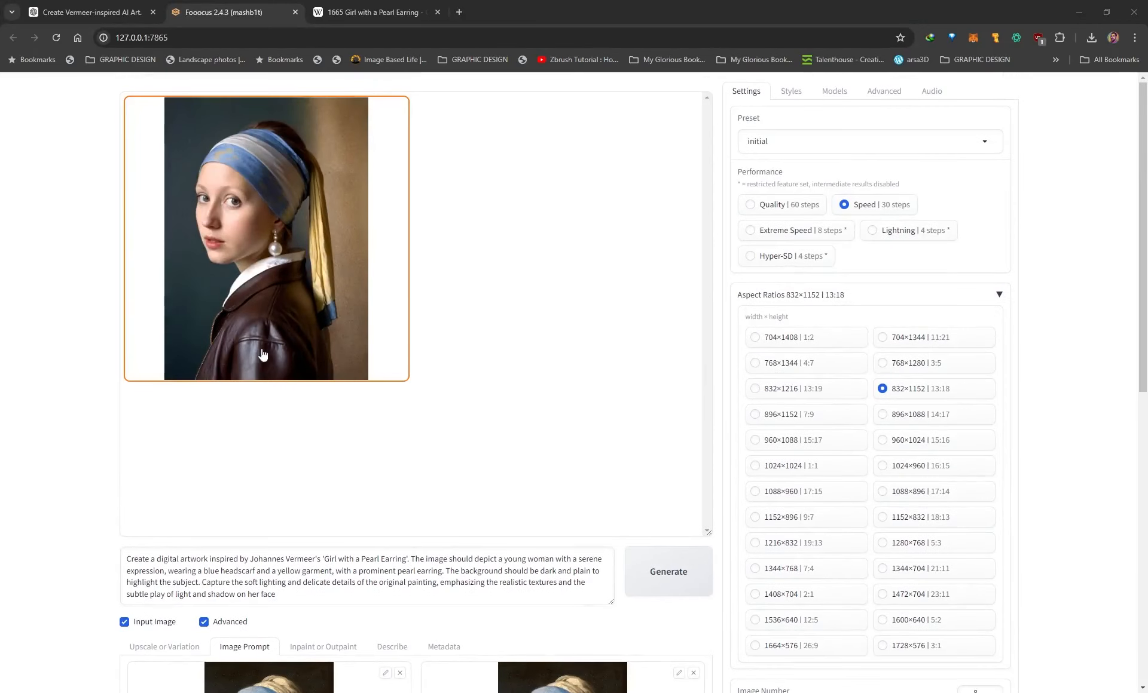
scroll(263, 354, down, 4)
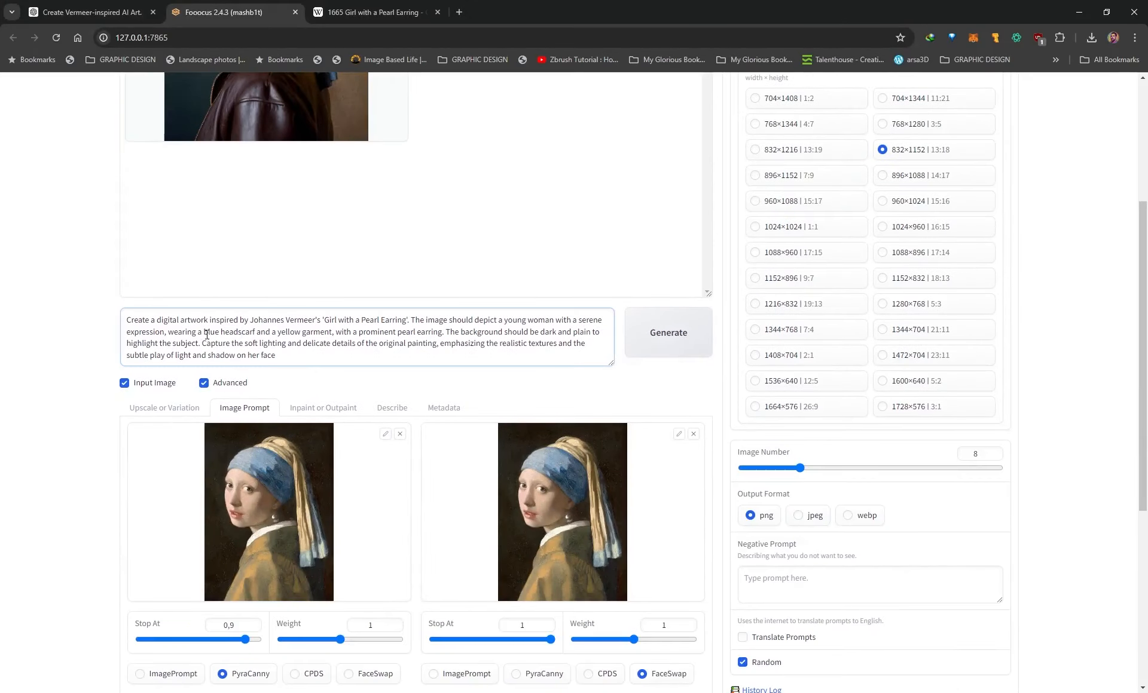
drag(206, 332, 334, 332)
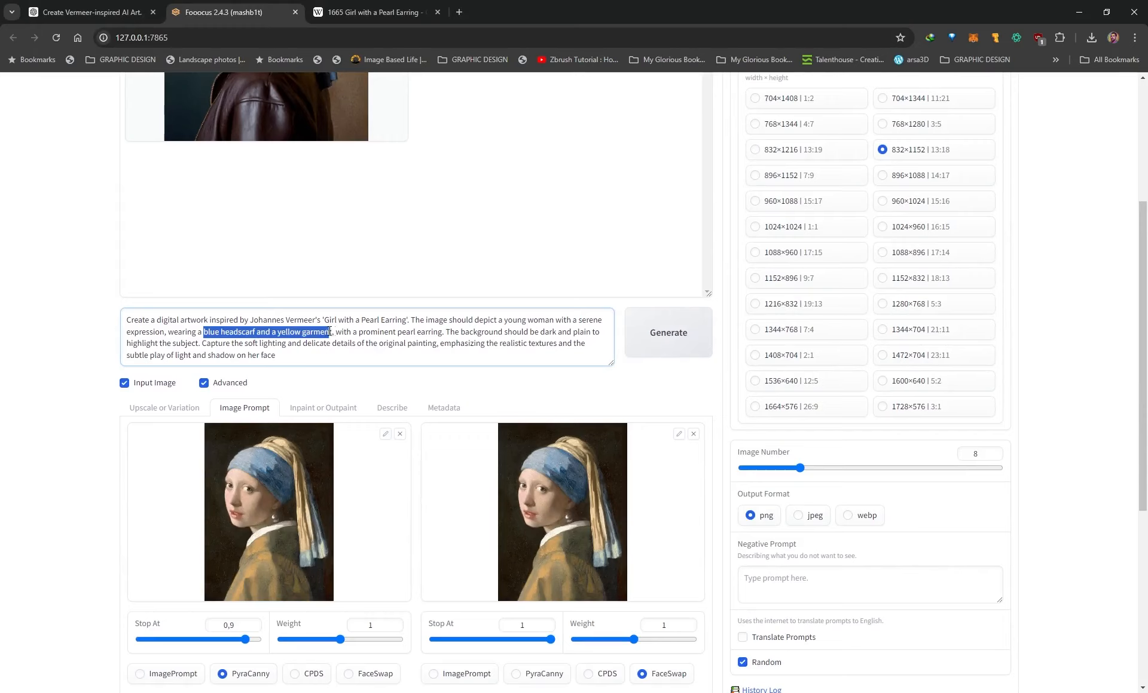
key(BackSpace)
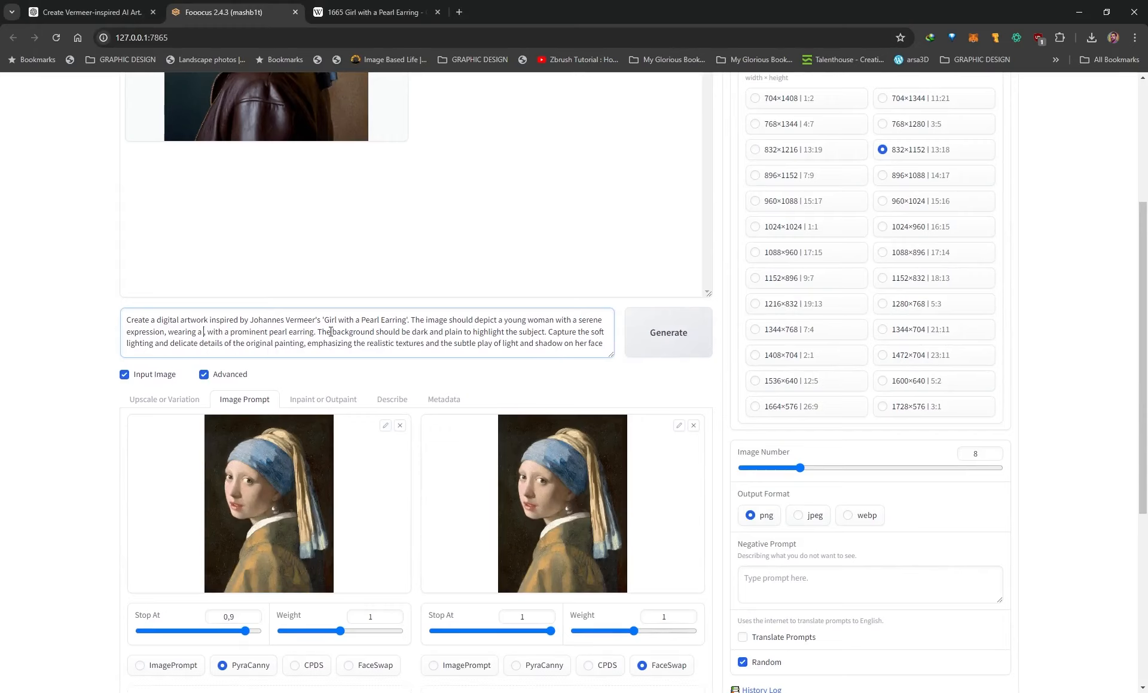
text(headscarf and a lae)
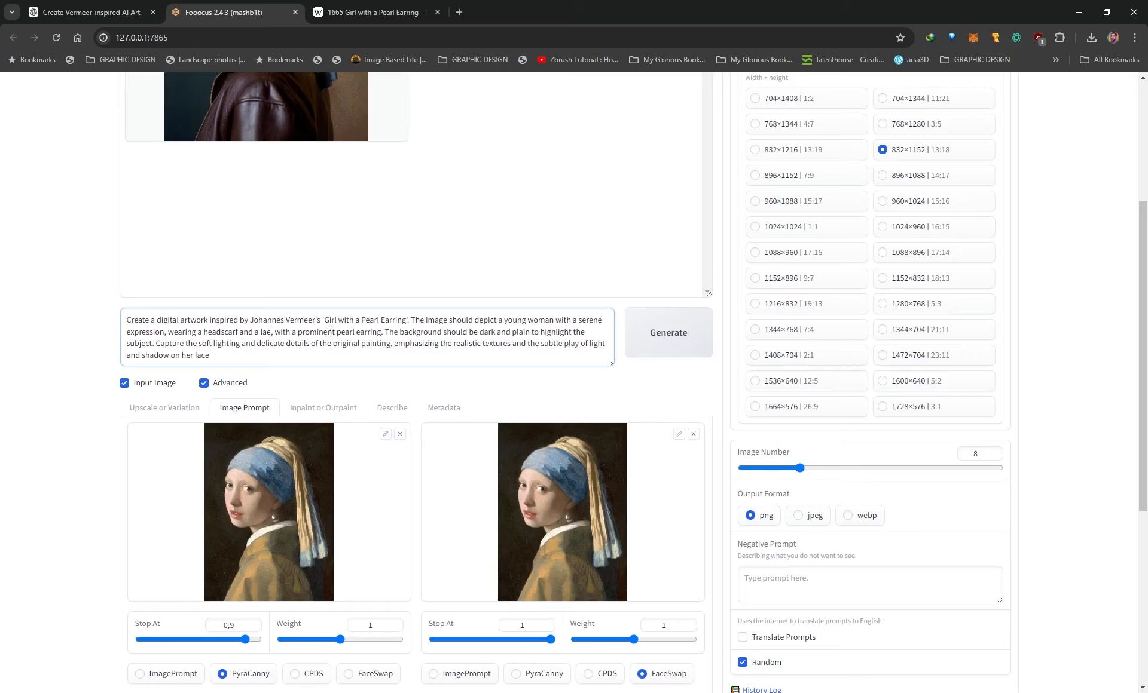
key(BackSpace)
key(BackSpace)
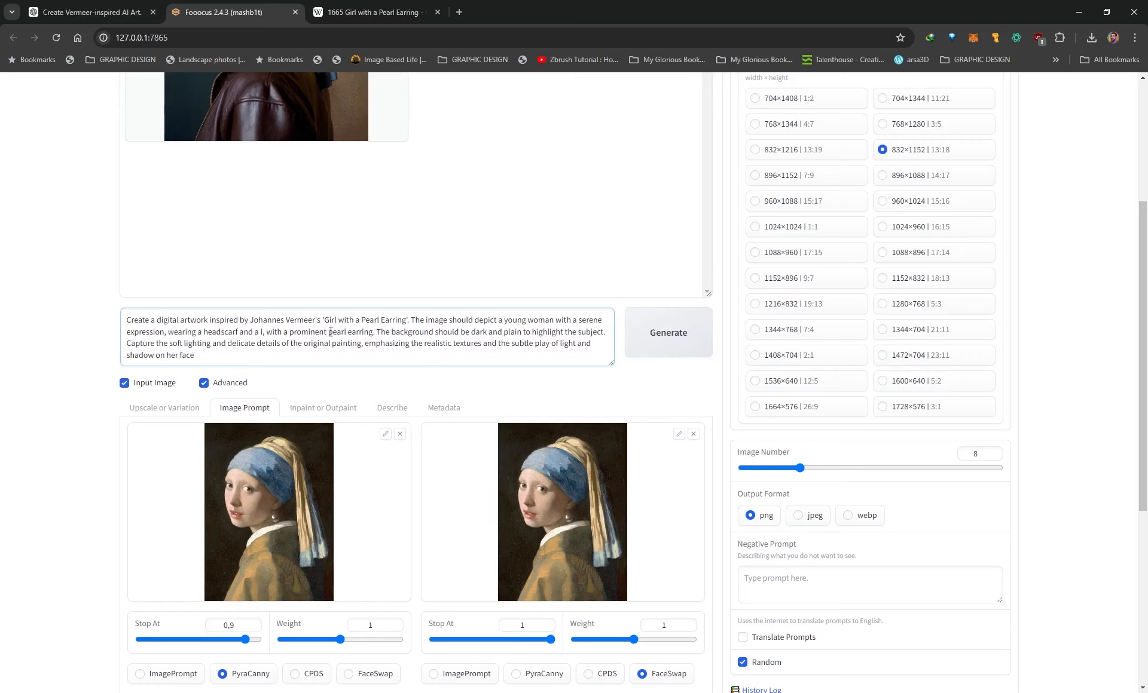
text(eather jacket)
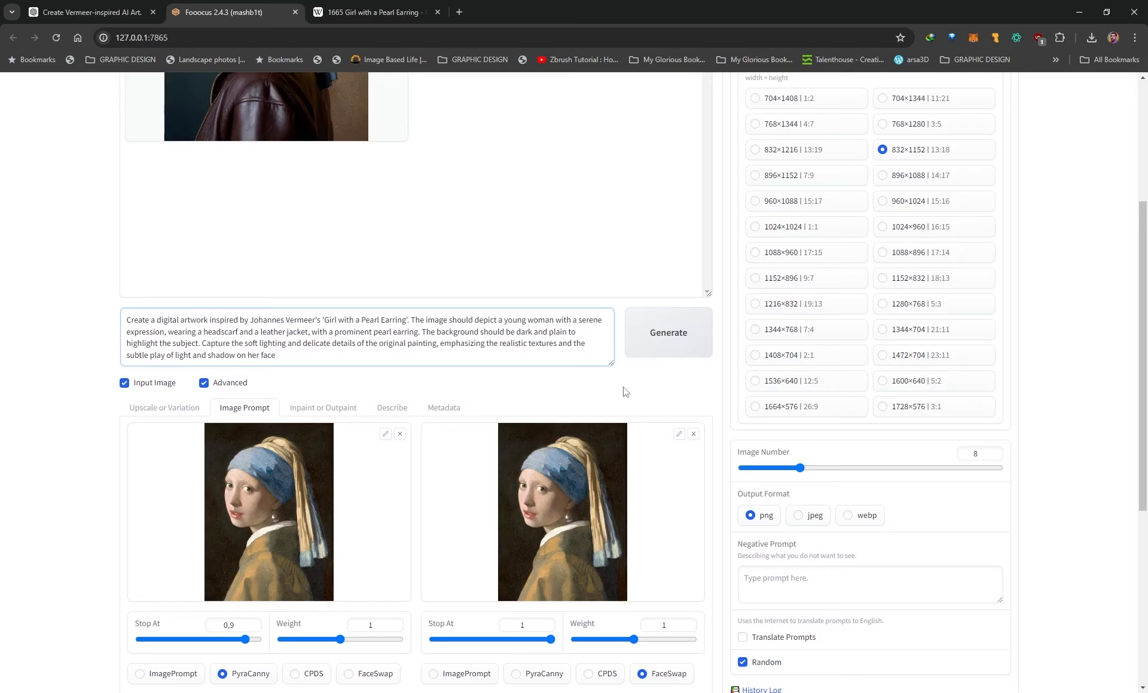
click(668, 330)
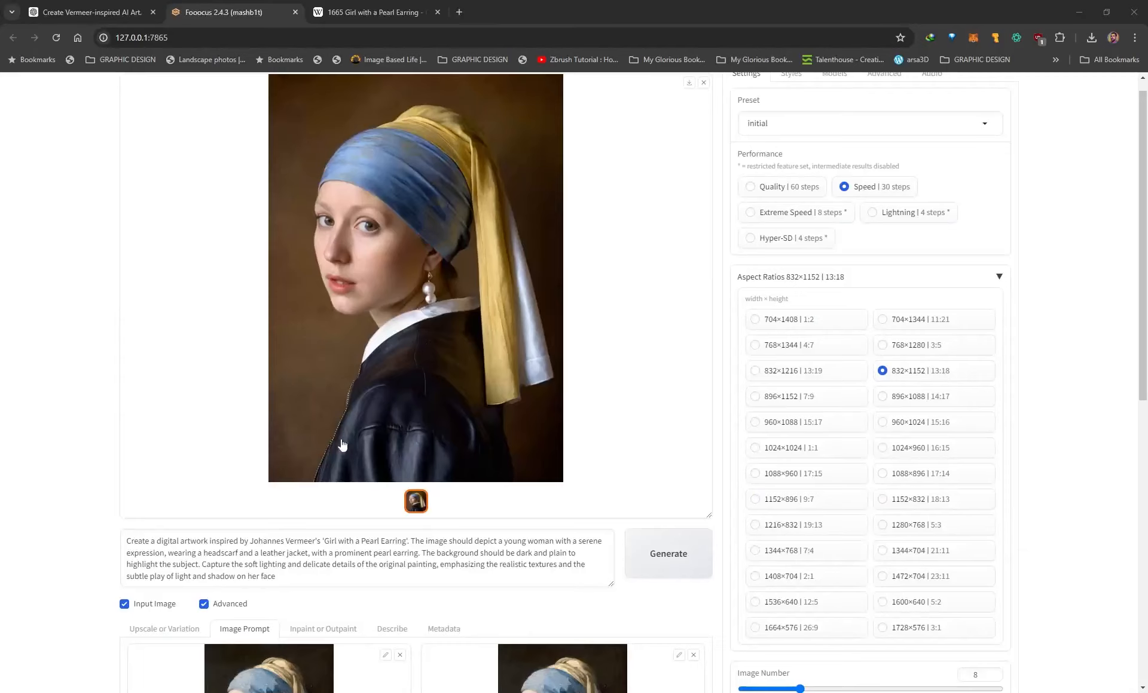
Check the leather jacket portrait and remove the FaceSwap reference image from the image prompts.
scroll(412, 252, down, 2)
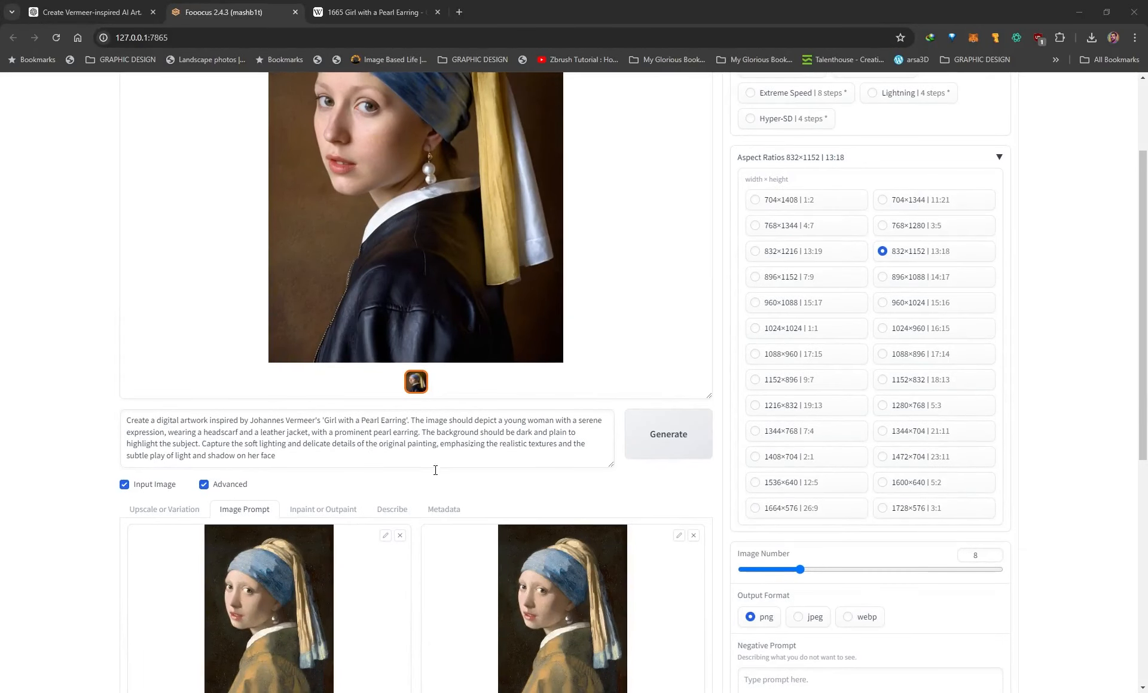
scroll(331, 458, down, 2)
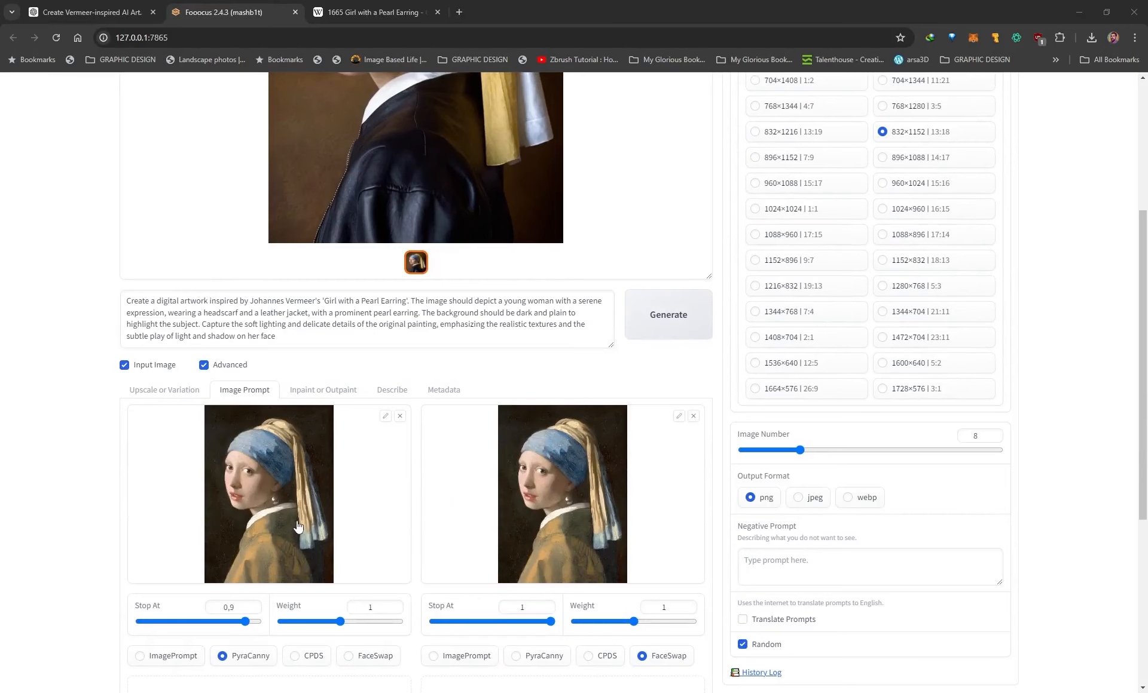
scroll(573, 470, down, 2)
scroll(569, 469, up, 2)
click(694, 416)
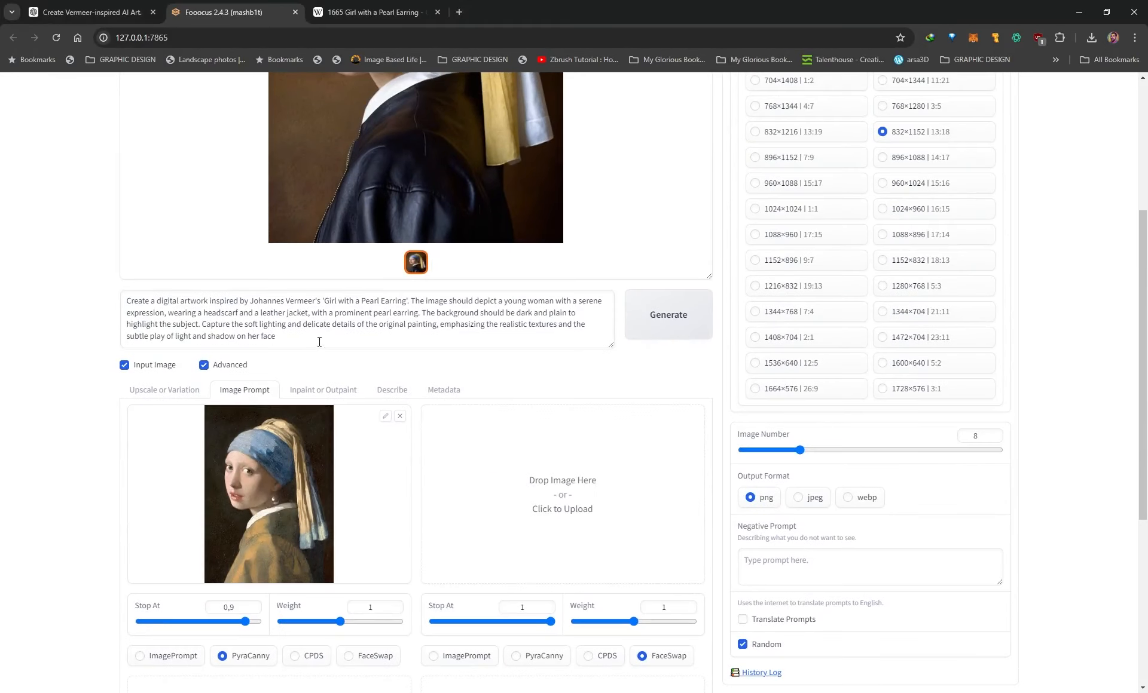
Replace the prompt with "a black female wearing a black leather headscarf and a black leather jacket", generate the images and check the preview.
drag(319, 342, 69, 288)
text(a black female wearing a black leather headscarf and a black leather jacket)
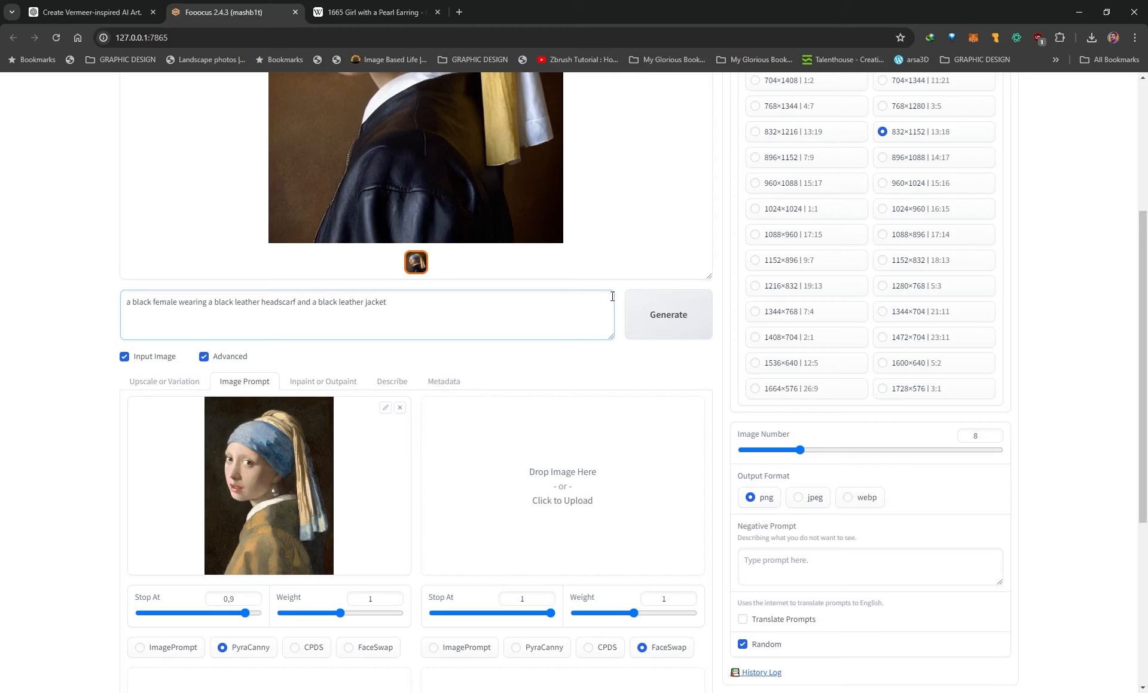
click(651, 314)
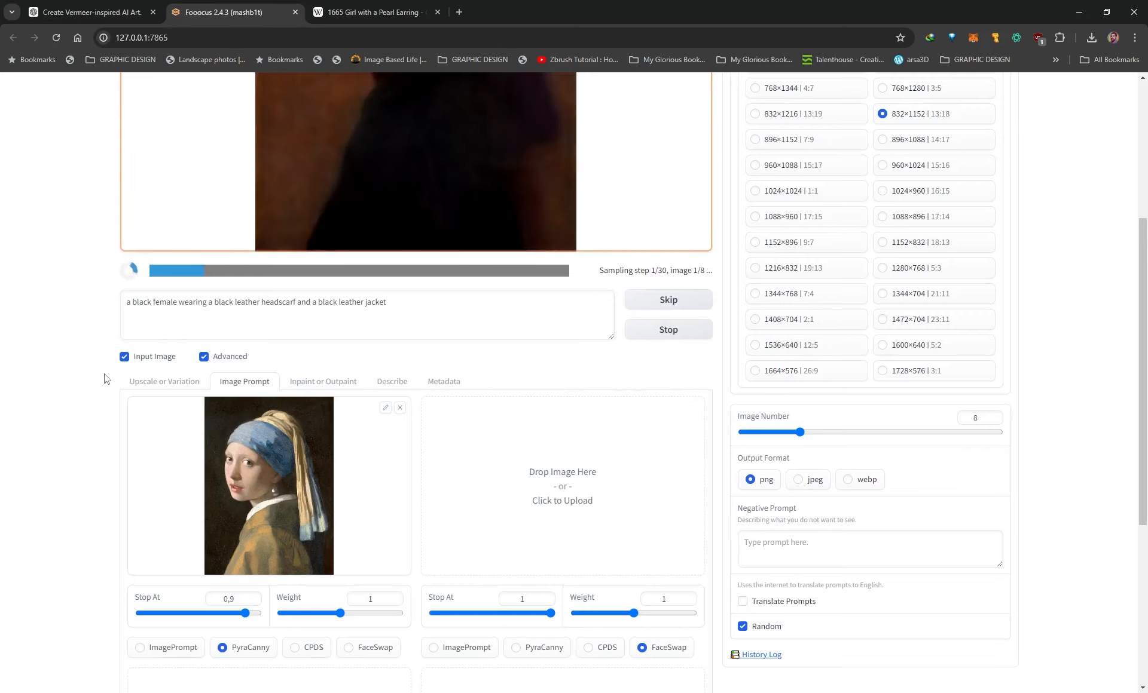
scroll(137, 359, up, 3)
scroll(245, 346, up, 2)
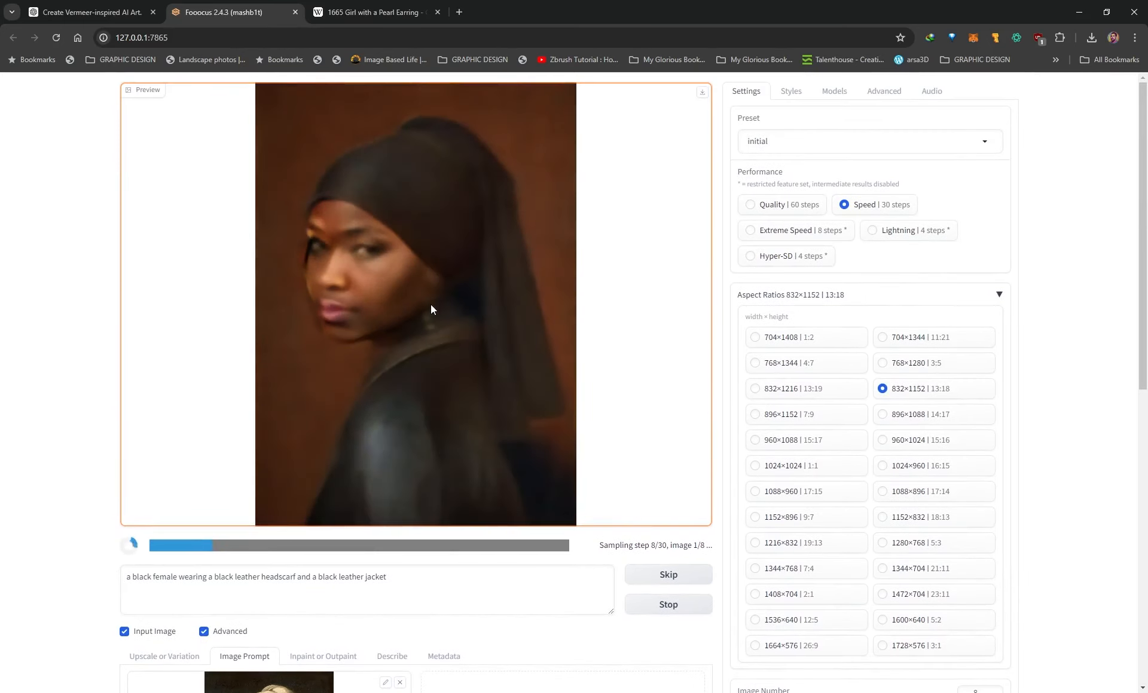
scroll(487, 346, down, 2)
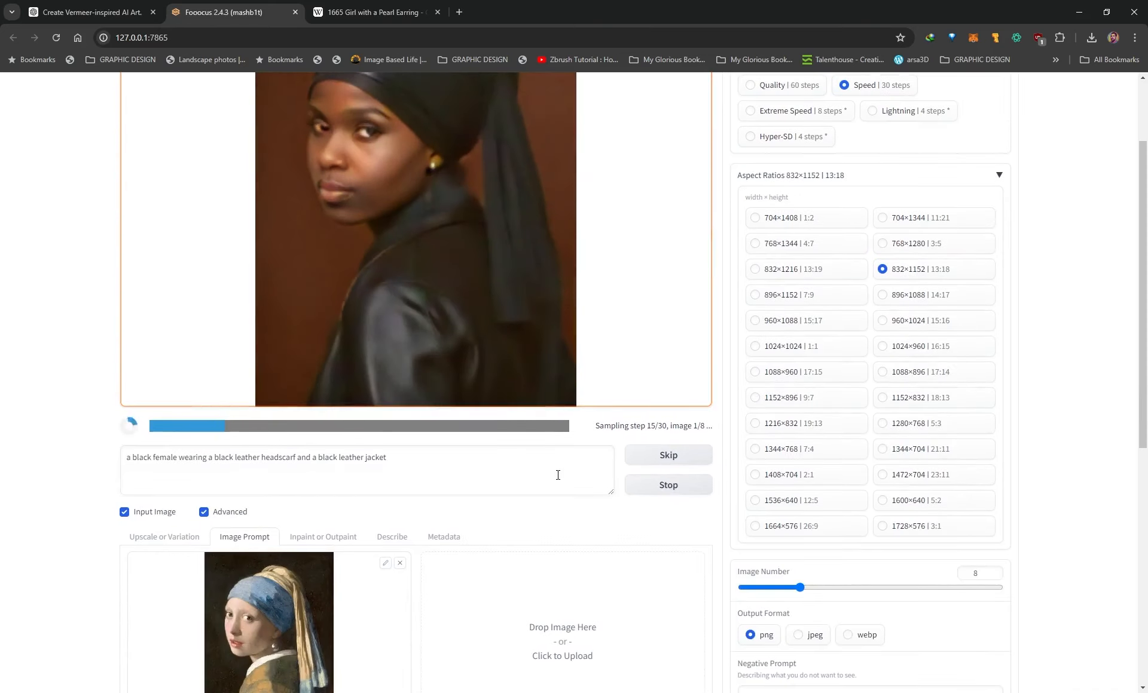
Compare the preview and the first finished portrait with the painting reference and its PyraCanny setting.
scroll(614, 610, up, 1)
scroll(379, 384, up, 1)
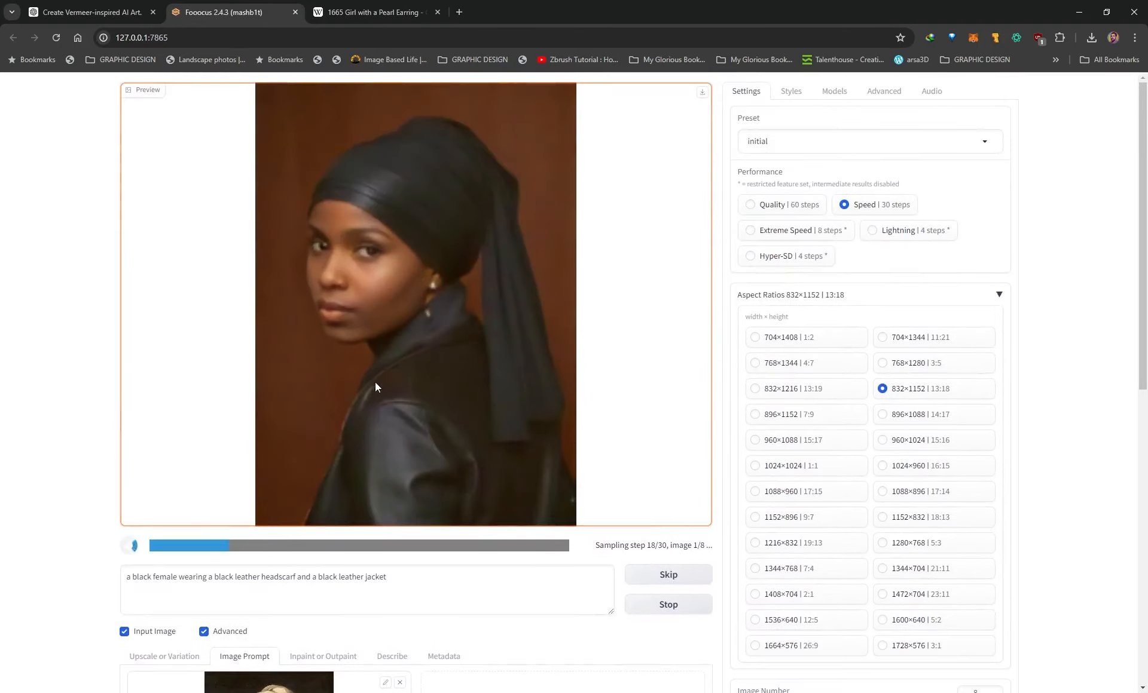
scroll(450, 435, down, 6)
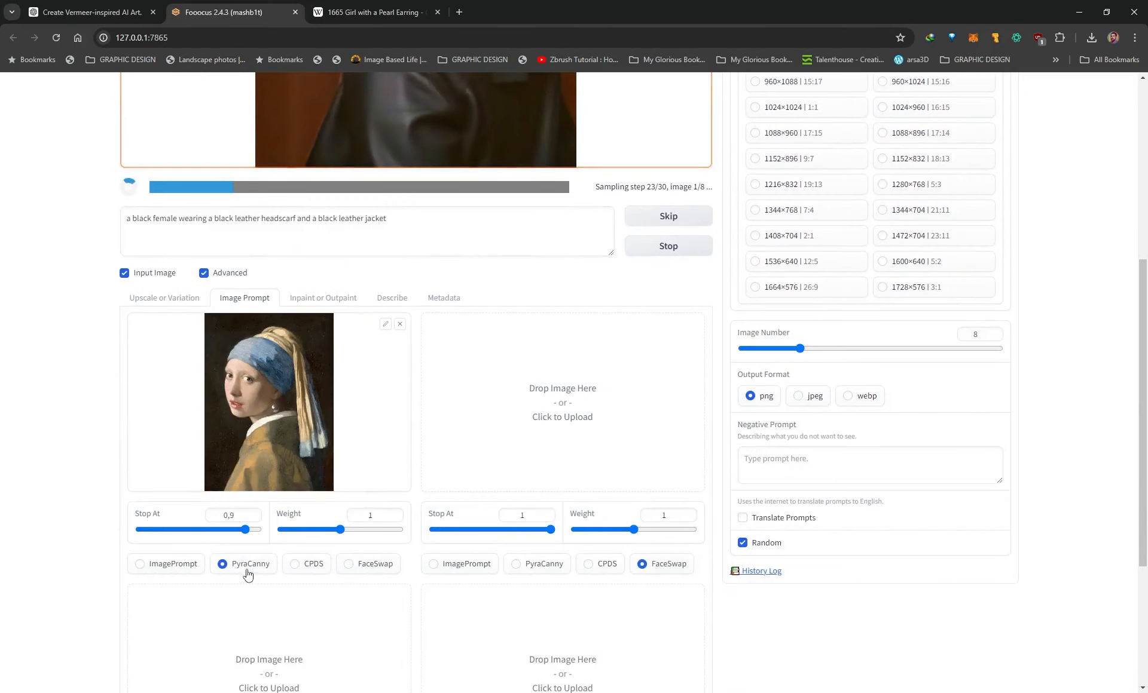
scroll(248, 573, up, 5)
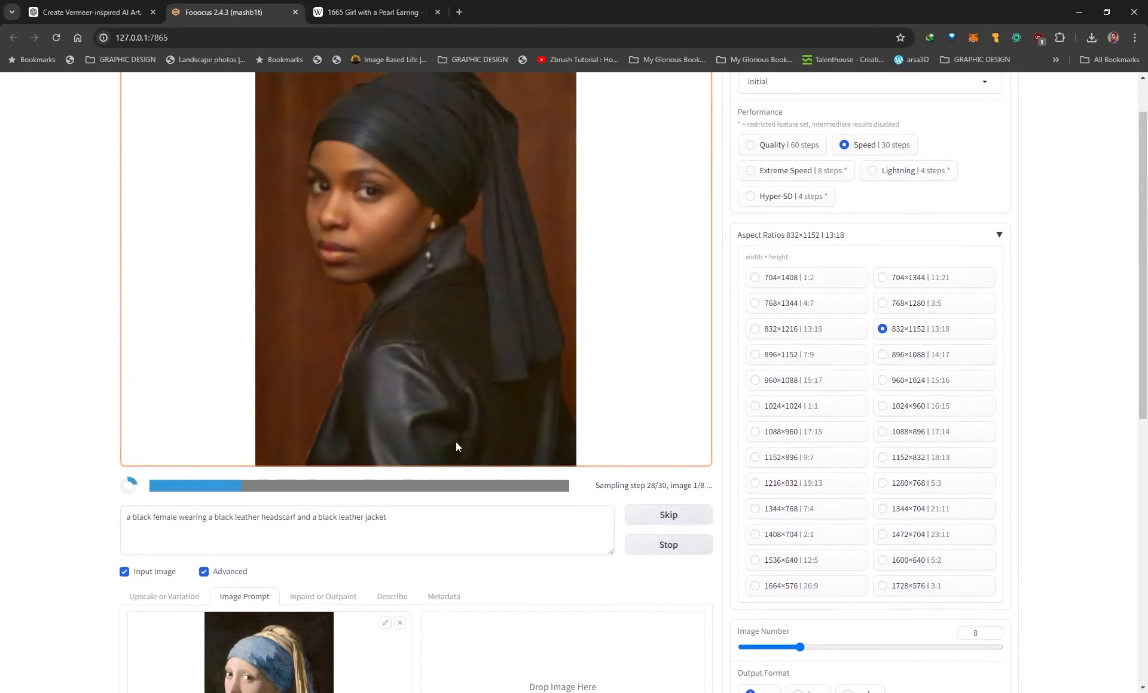
scroll(446, 419, up, 1)
scroll(393, 458, down, 4)
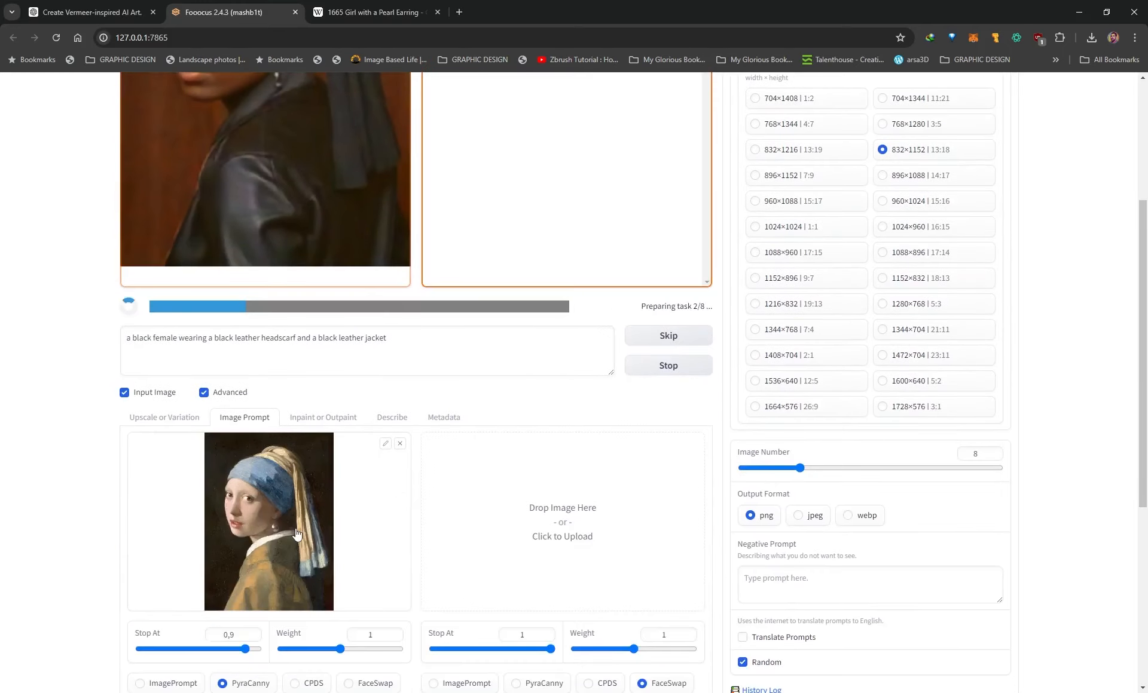
scroll(495, 188, up, 4)
click(495, 188)
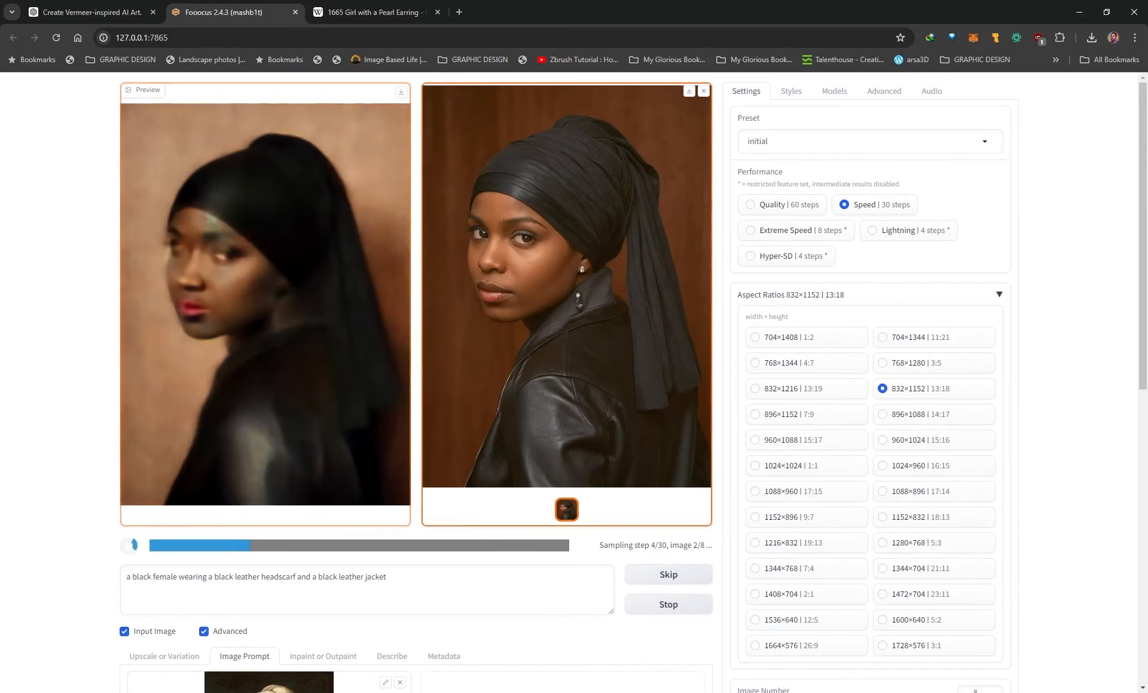
Stop the generation and load girl.png from the desktop as the second image prompt, the one used for FaceSwap.
scroll(462, 486, down, 2)
scroll(462, 485, down, 2)
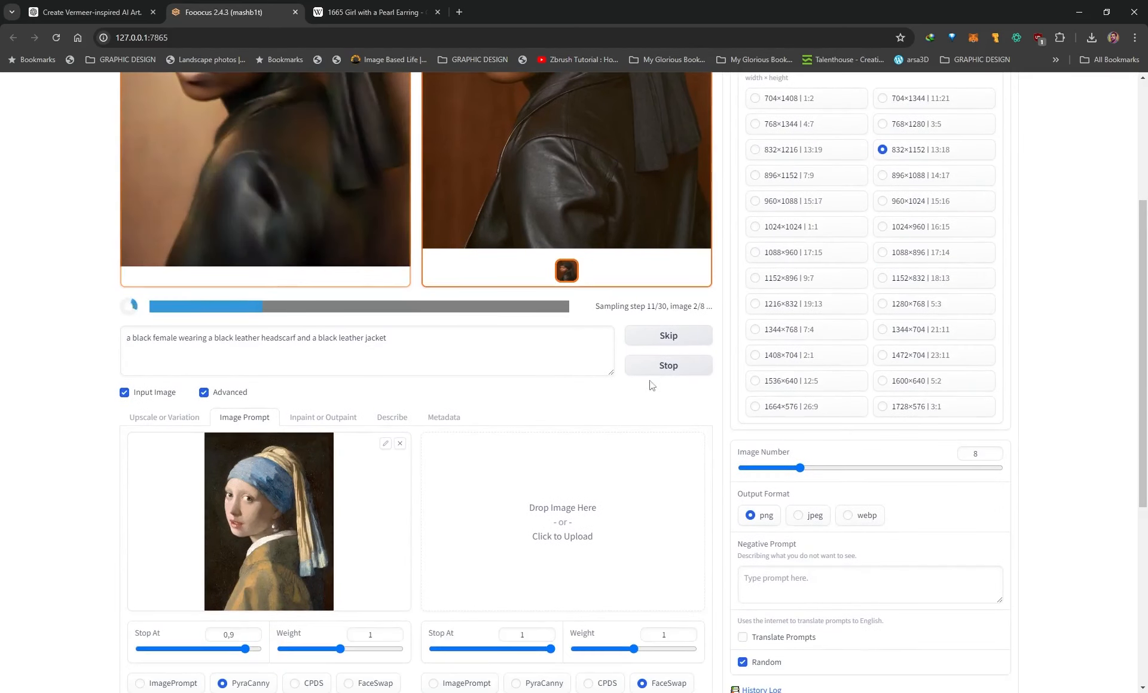
click(660, 366)
drag(604, 14, 627, 57)
drag(35, 166, 592, 394)
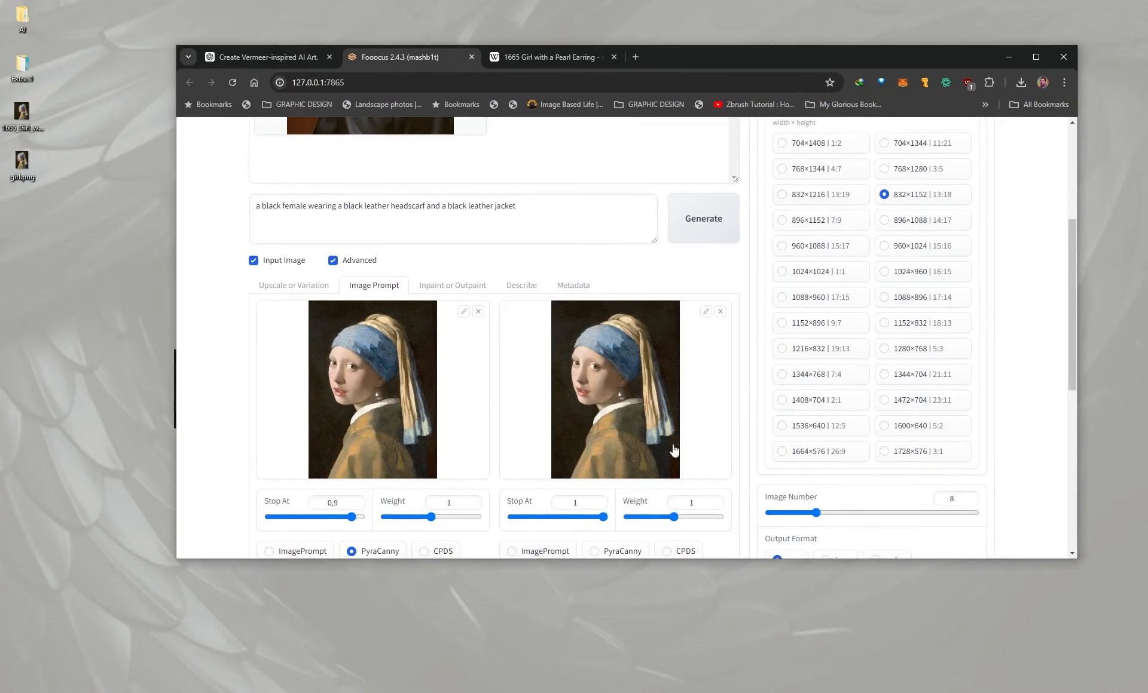
scroll(493, 400, down, 3)
scroll(248, 270, up, 4)
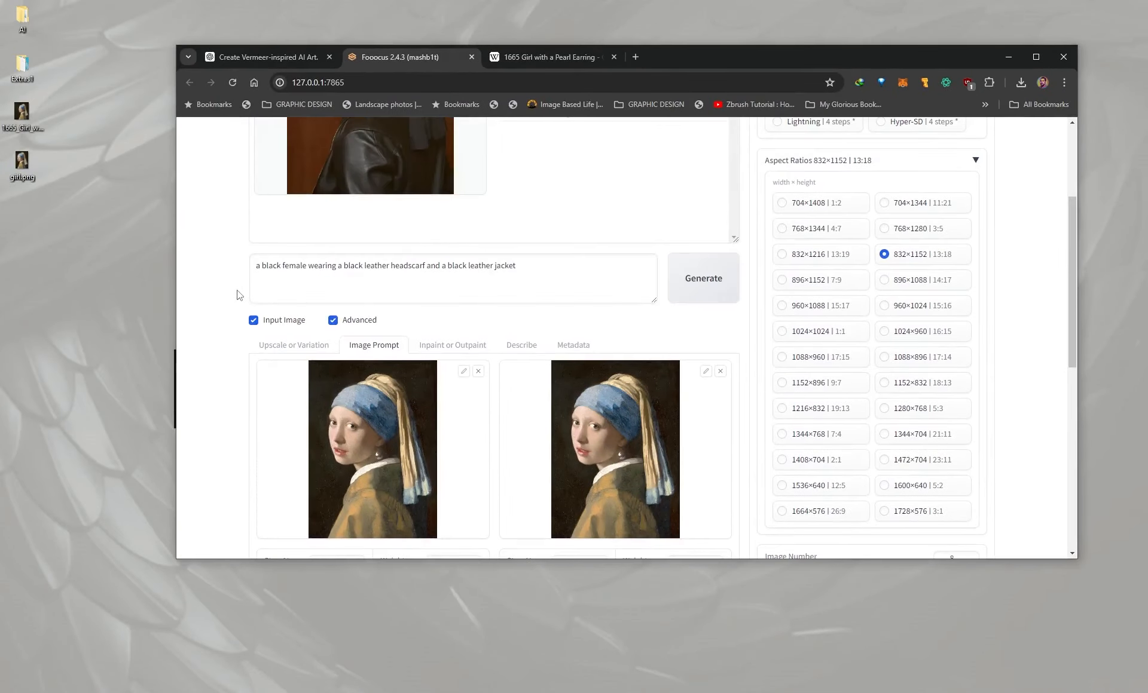
Replace the prompt with the Vermeer-inspired "Girl with a Pearl Earring" description copied from ChatGPT and generate the images.
drag(579, 275, 179, 268)
click(289, 59)
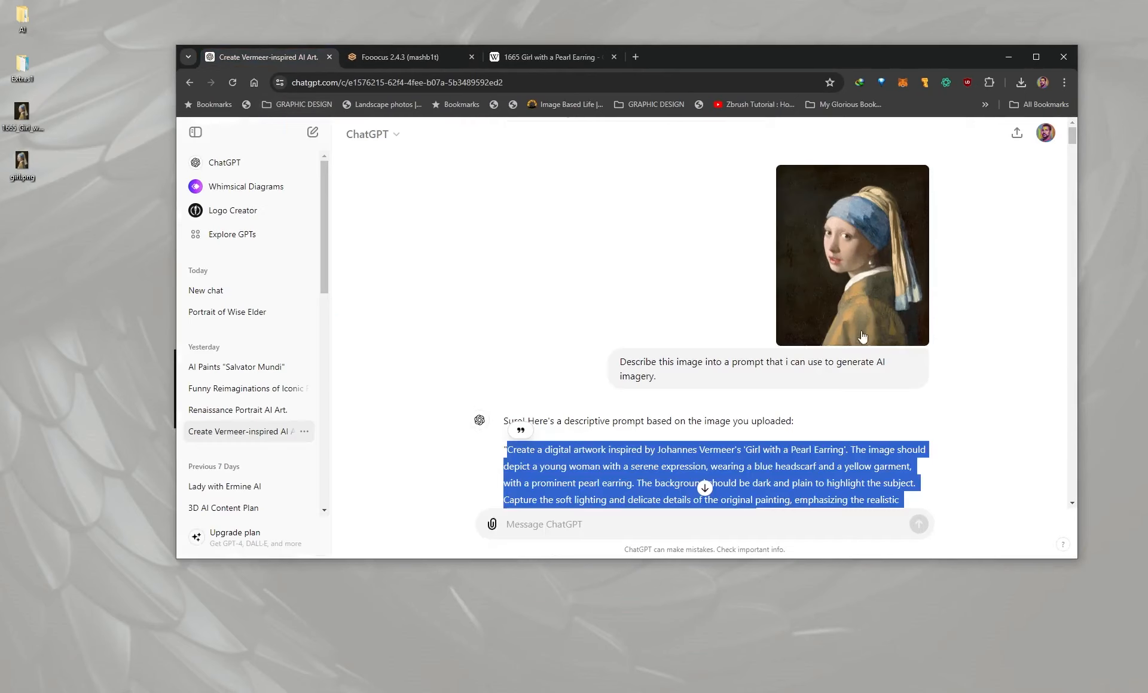
right_click(584, 451)
click(598, 464)
click(388, 58)
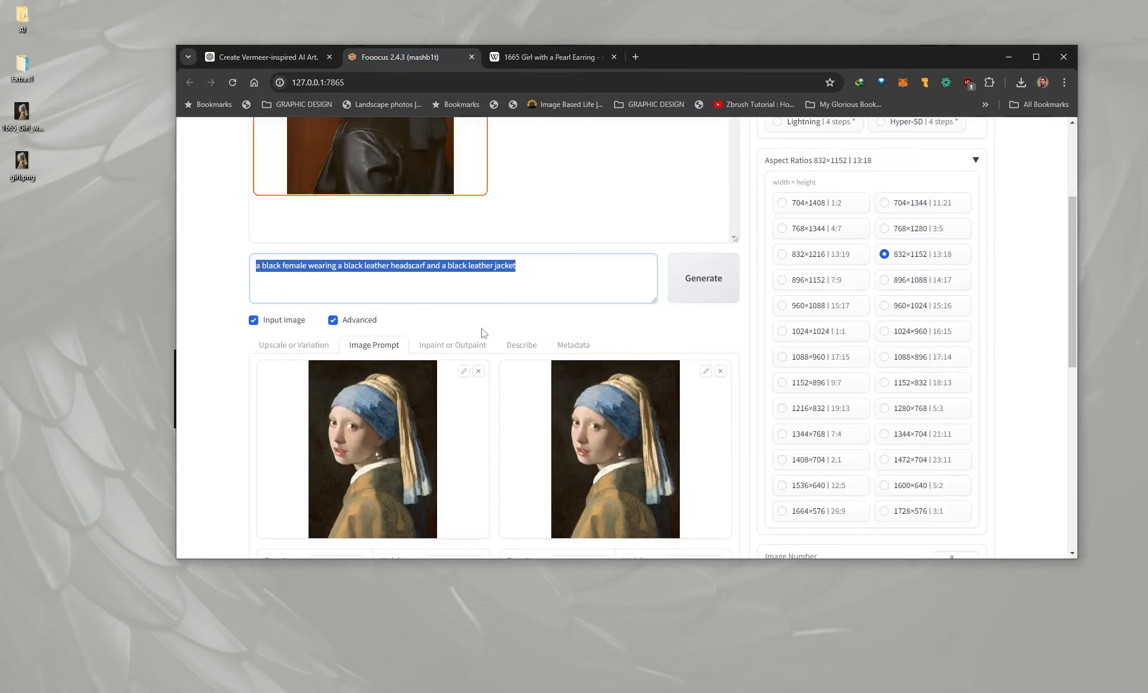
click(496, 266)
key(ctrl+a)
text(Create a digital artwork inspired by Johannes Vermeer's 'Girl with a Pearl Earring'. The image should depict a young woman with a serene expression, wearing a blue headscarf and a yellow garment, with a prominent pearl earring. The background should be dark and plain to highlight the subject. Capture the soft lighting and delicate details of the original painting, emphasizing the realistic textures and the subtle play of light and shadow on her face)
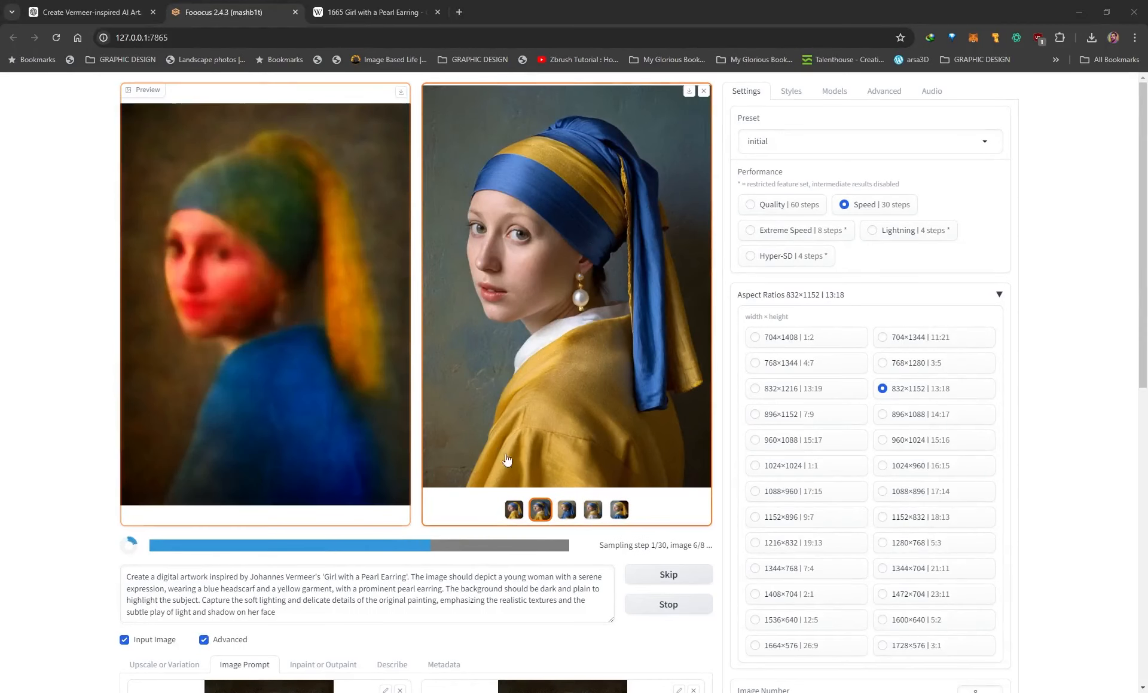
Review the finished portraits in the gallery, comparing the first portrait's yellow garment with the fifth one's blue floral garment.
click(571, 513)
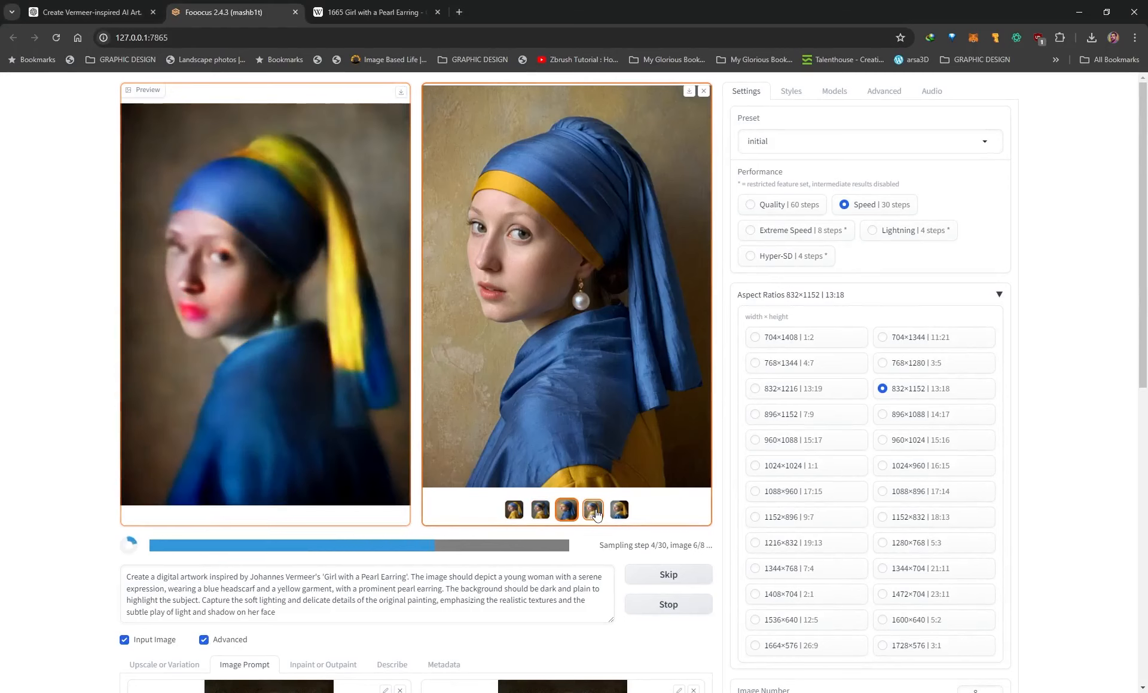
click(593, 510)
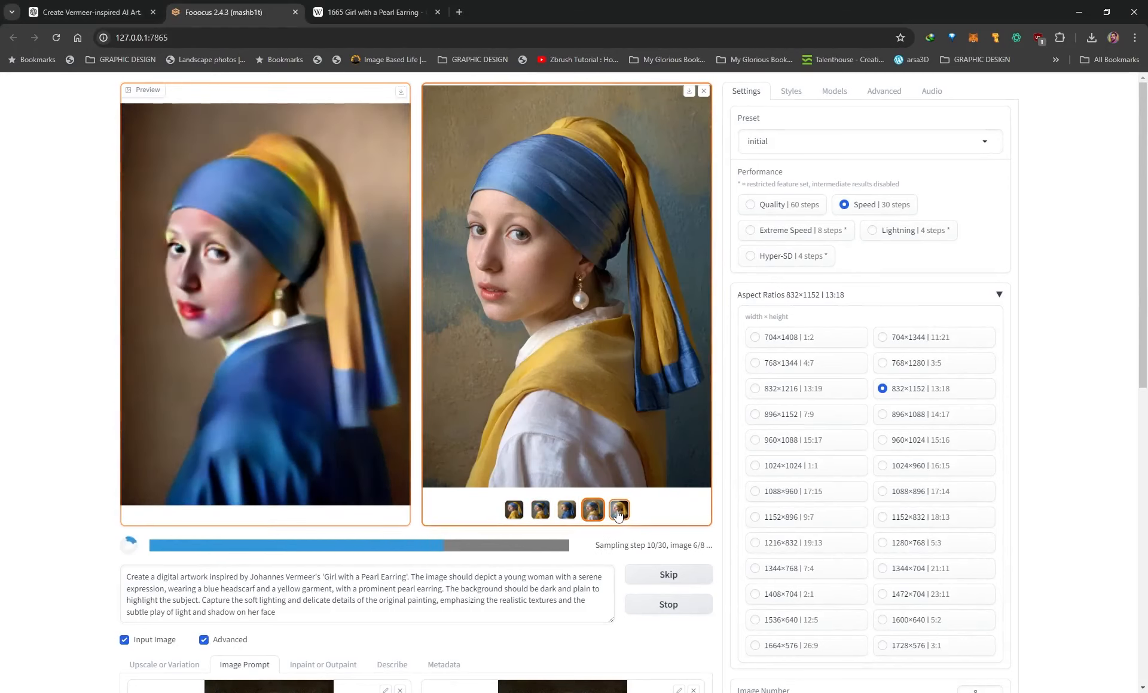
click(618, 511)
click(585, 246)
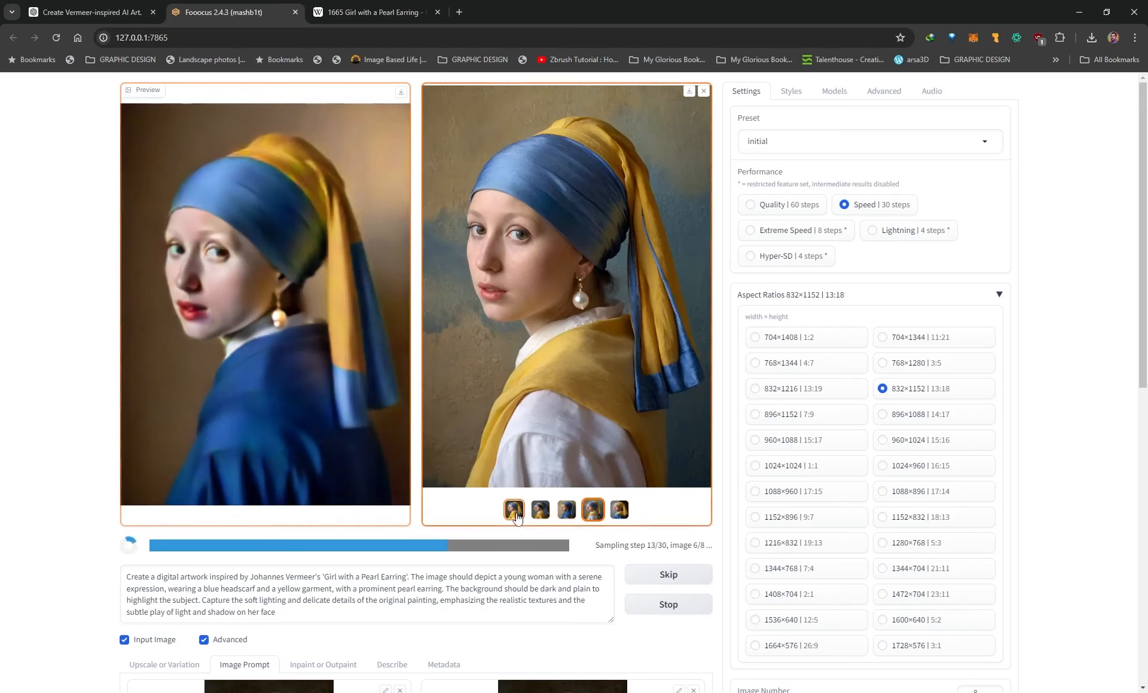
scroll(585, 247, down, 3)
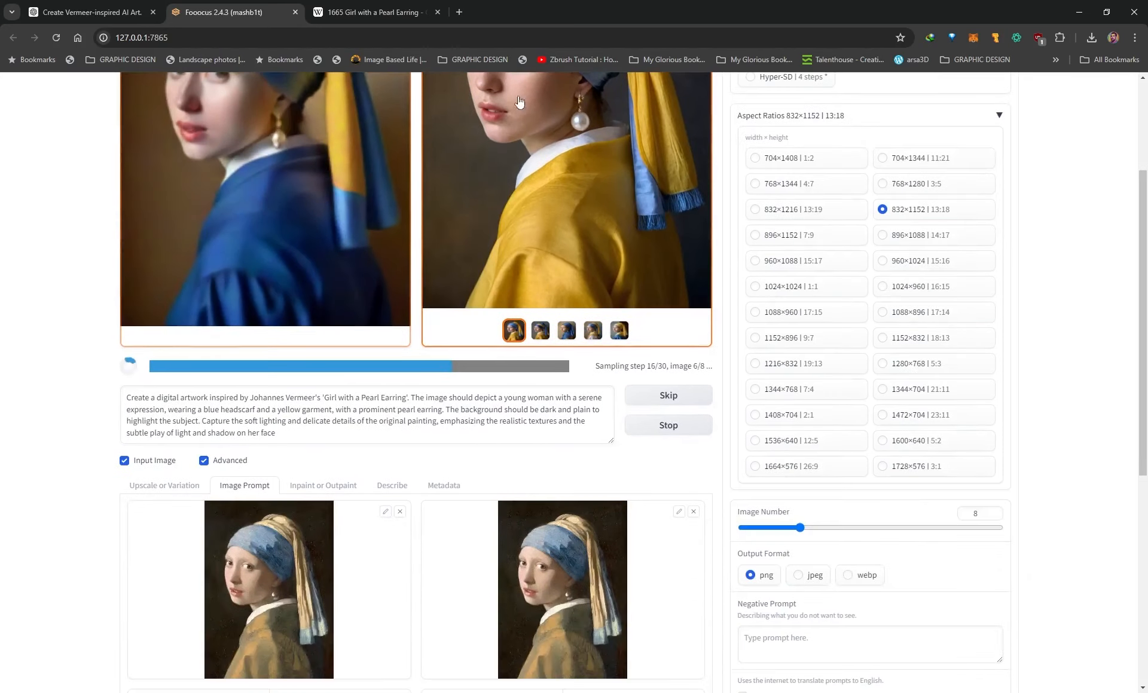
scroll(569, 422, up, 3)
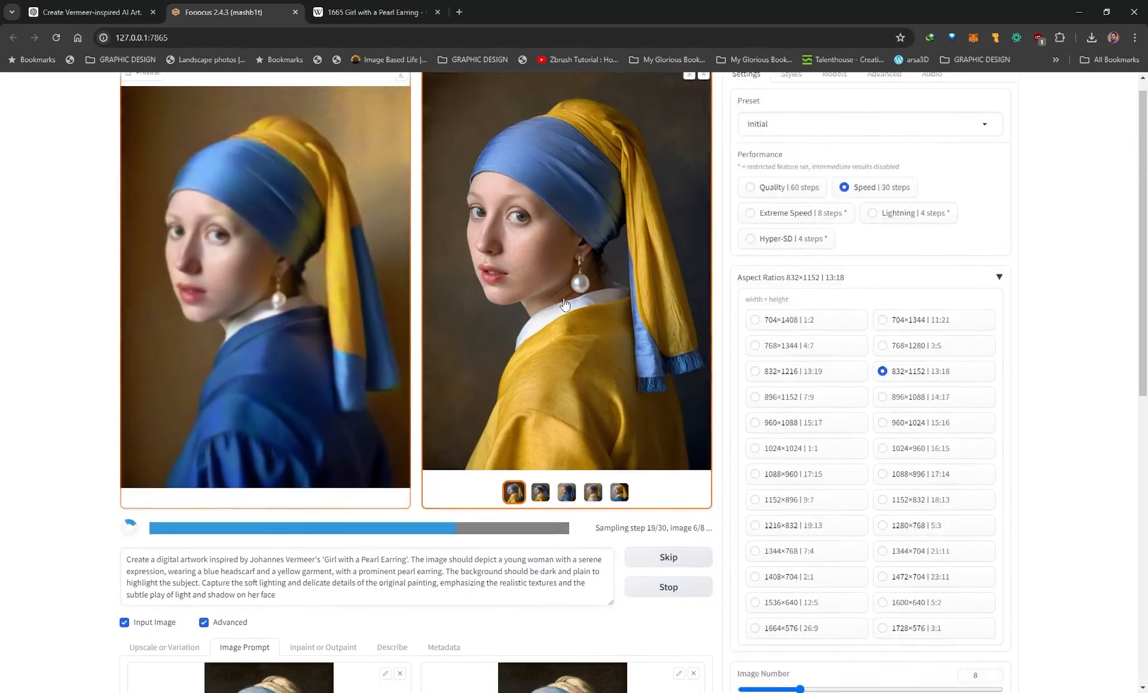
click(618, 507)
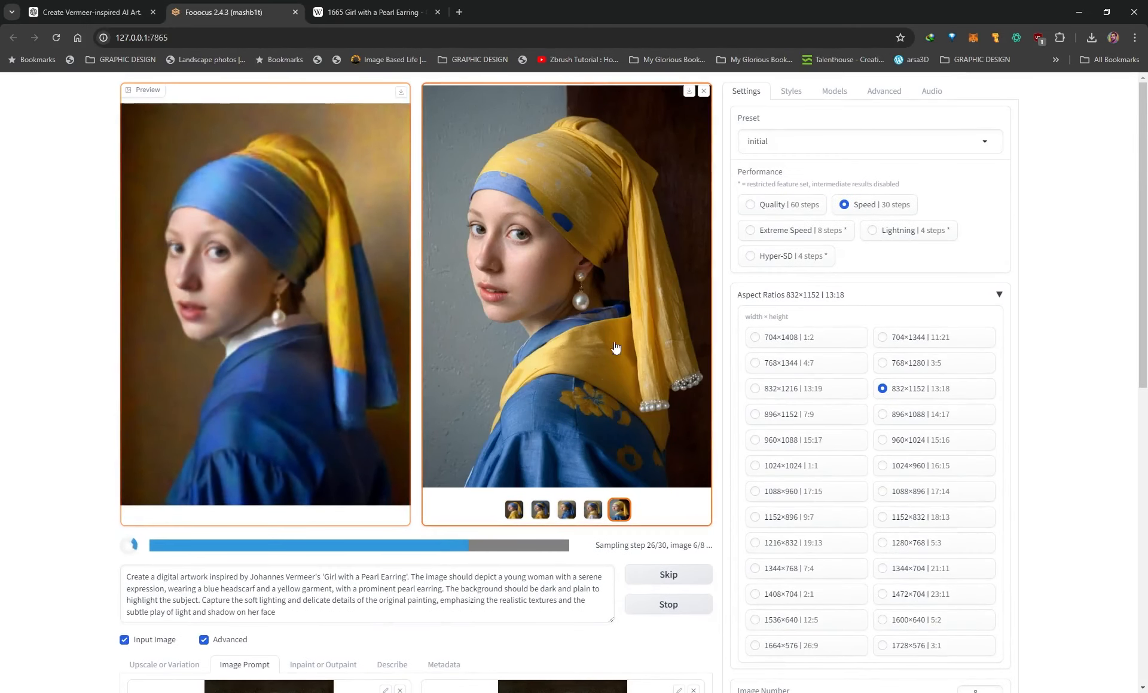
click(516, 511)
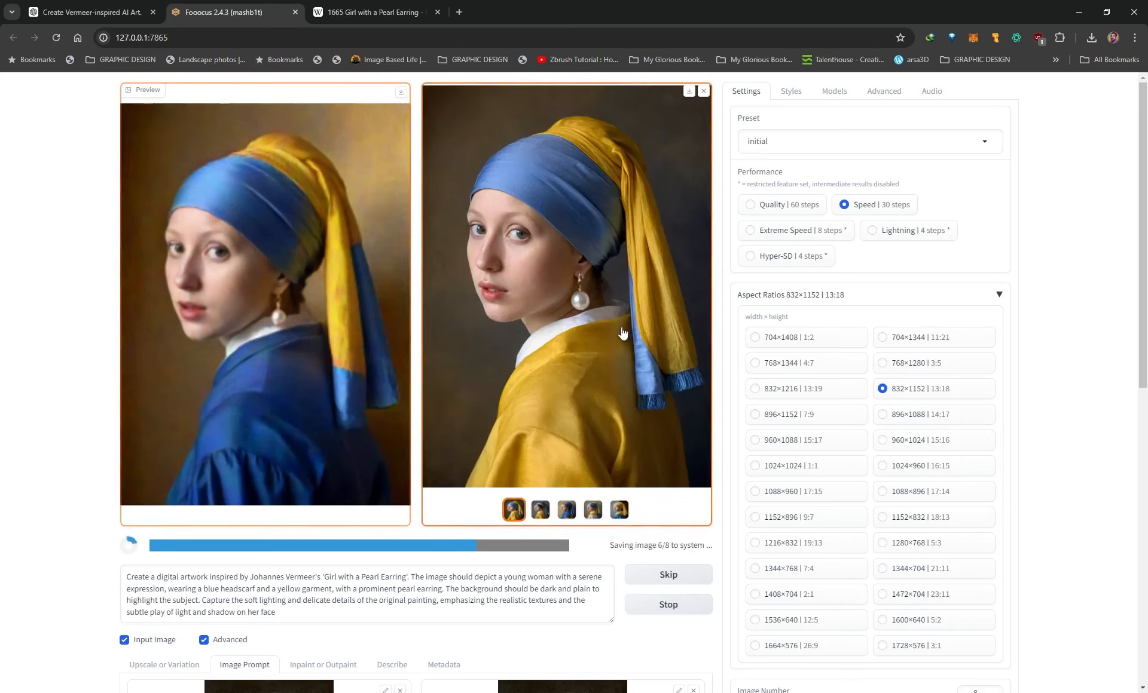
click(607, 510)
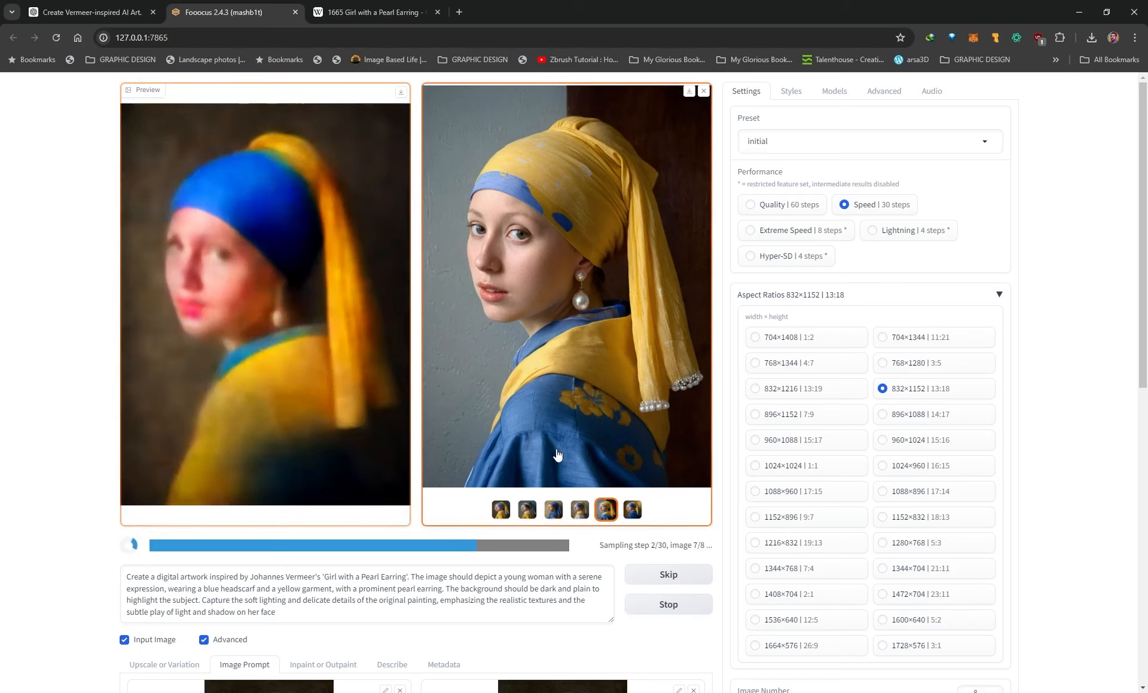
click(503, 505)
click(606, 509)
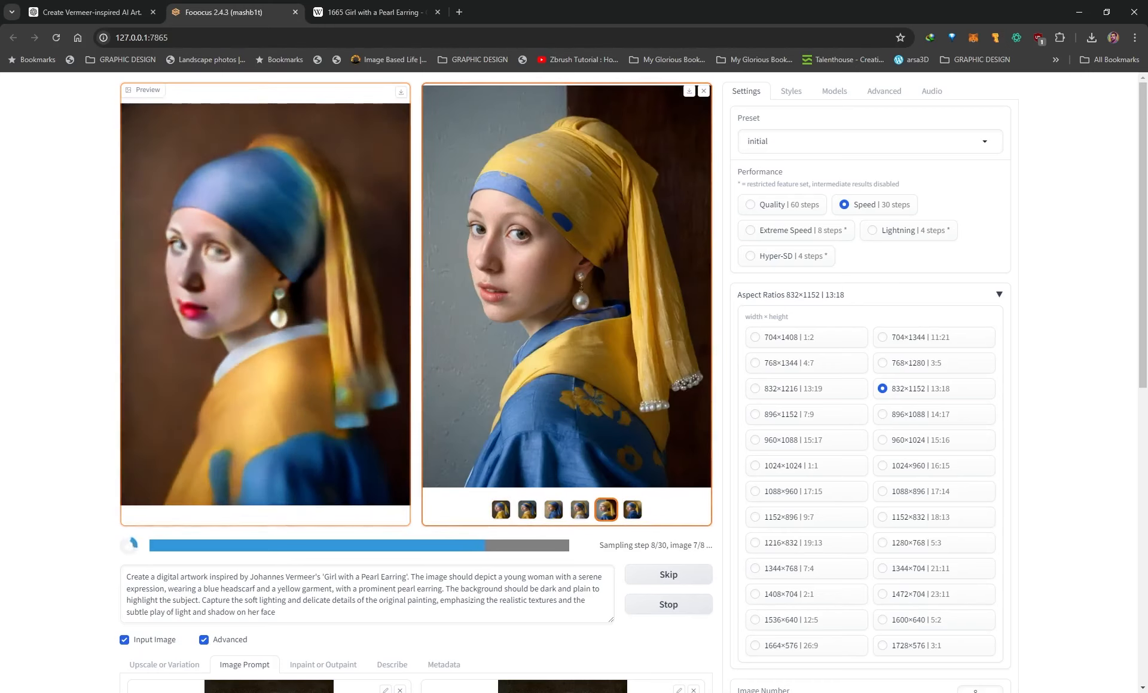
Save the first portrait, with the blue headscarf and yellow garment, to the desktop as image.png.
click(501, 510)
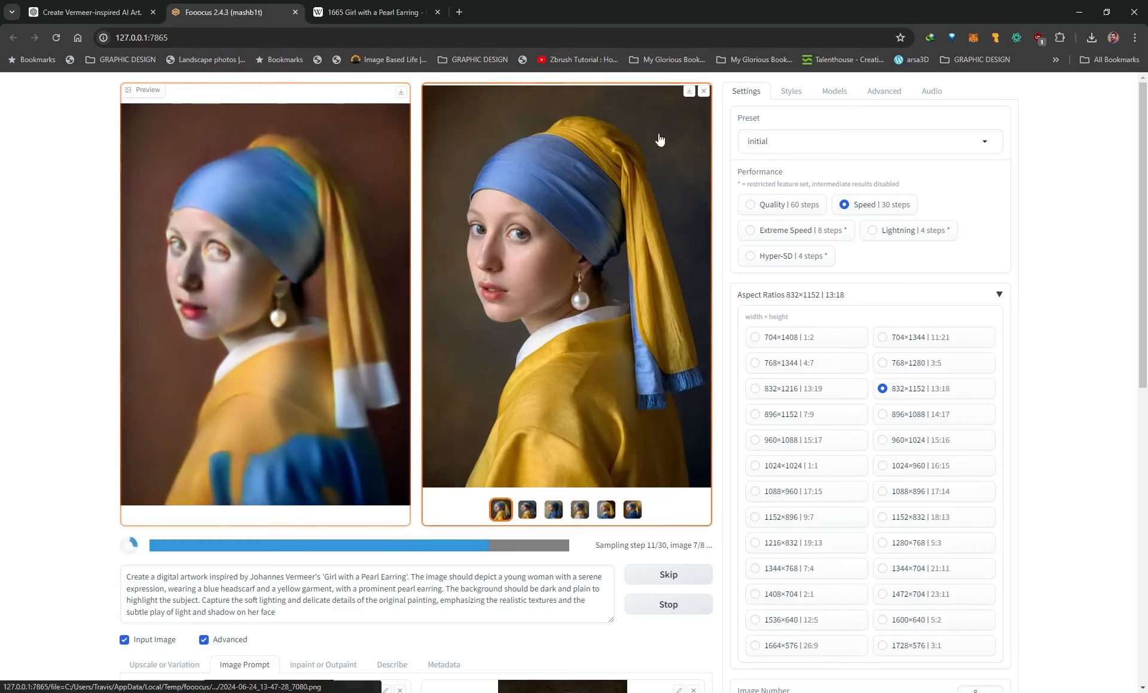
click(690, 92)
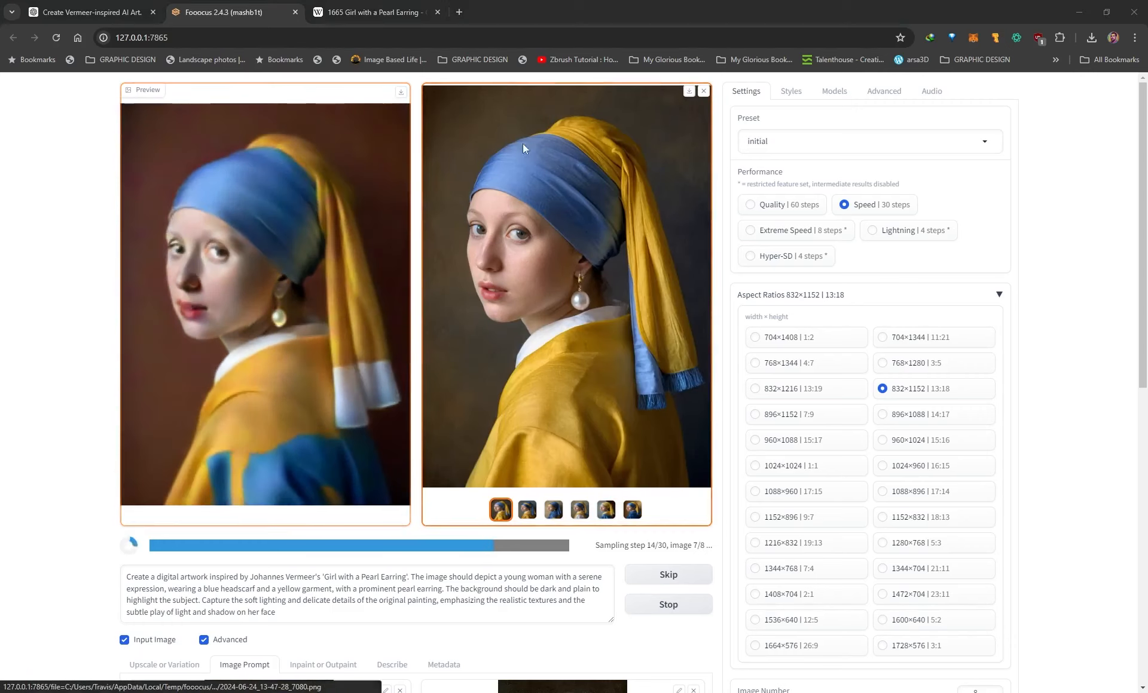
click(538, 486)
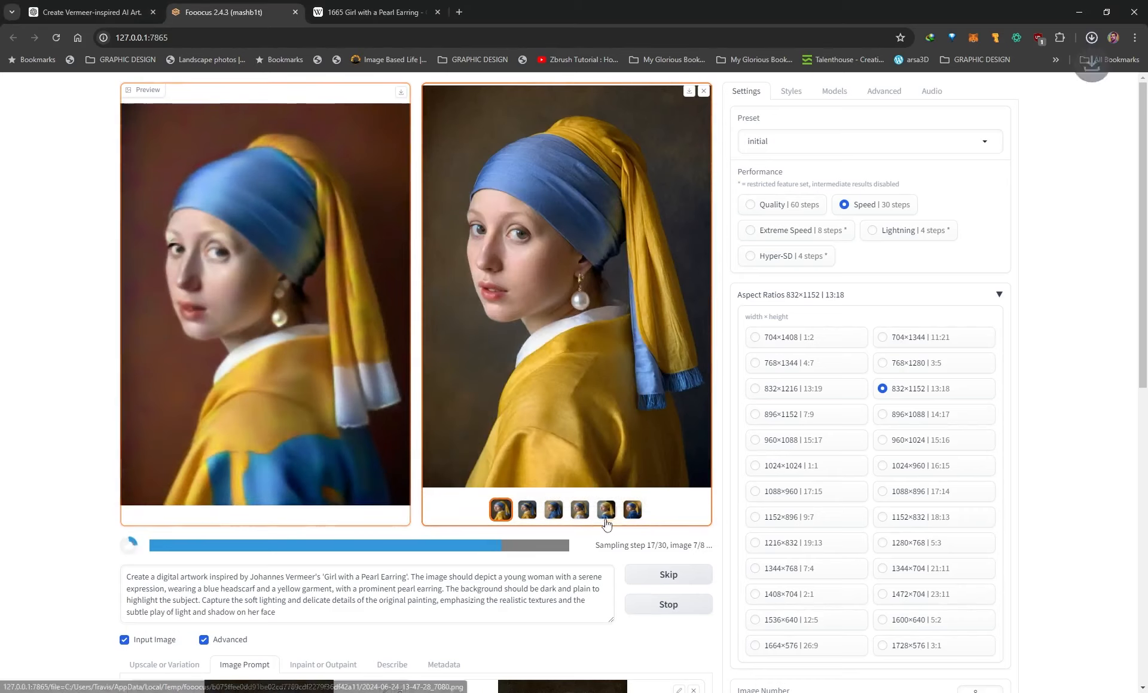
Look through the other portraits and save the fifth one, with the blue floral garment, to the desktop as image (1).png.
click(632, 510)
click(606, 510)
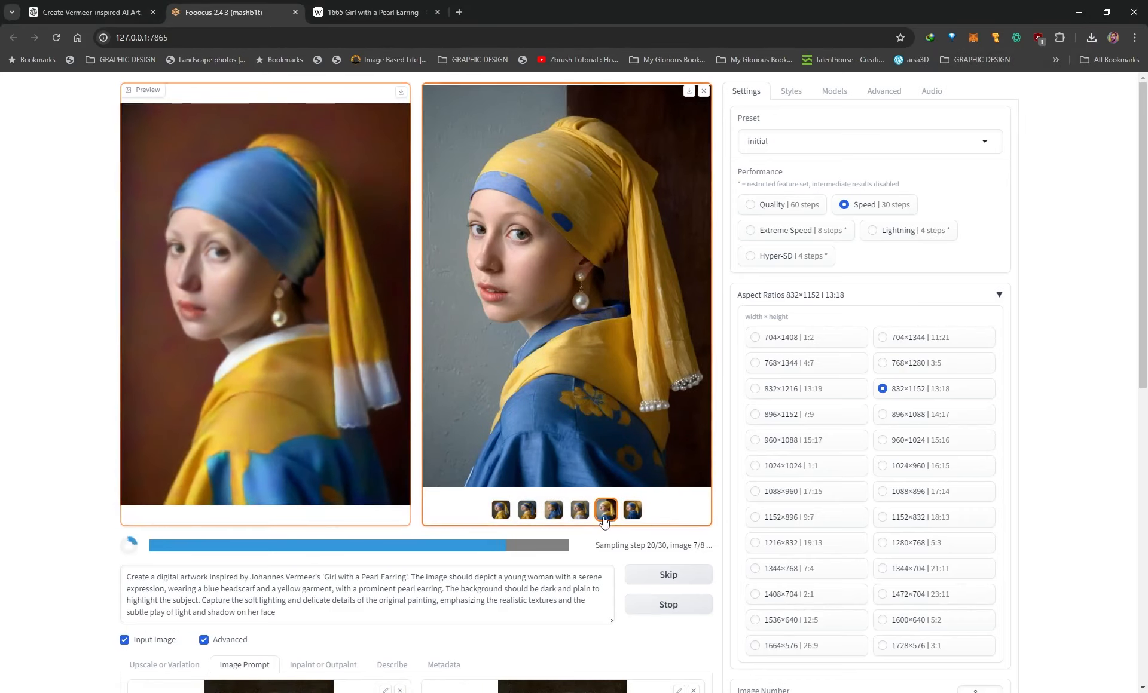
click(553, 510)
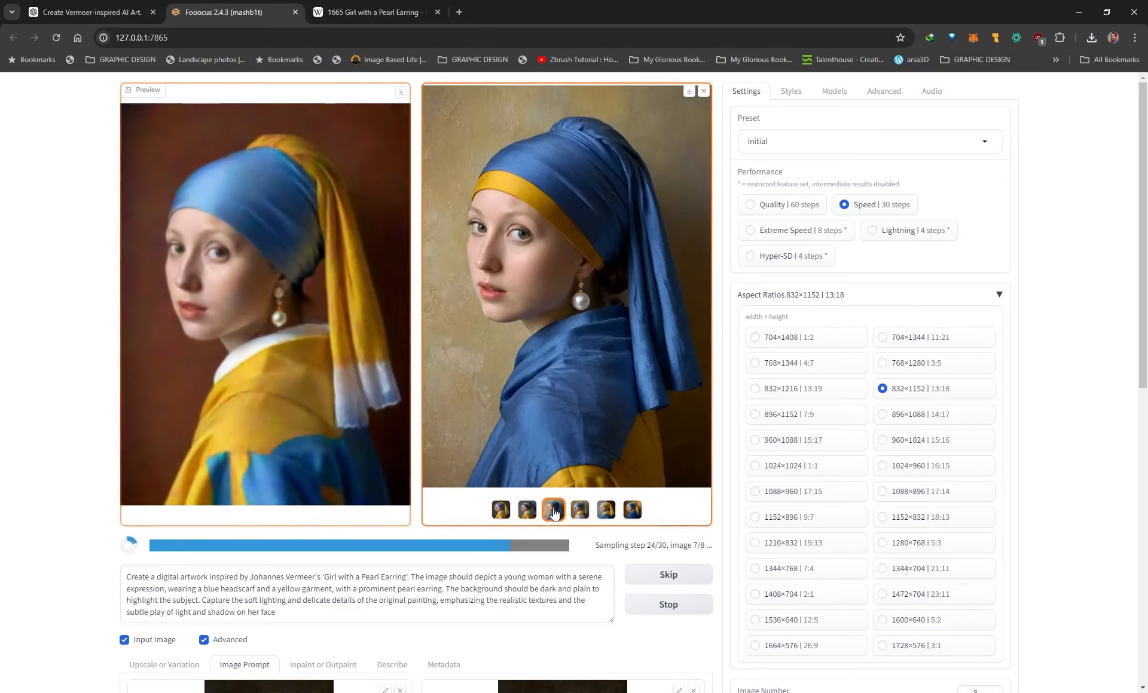
click(605, 510)
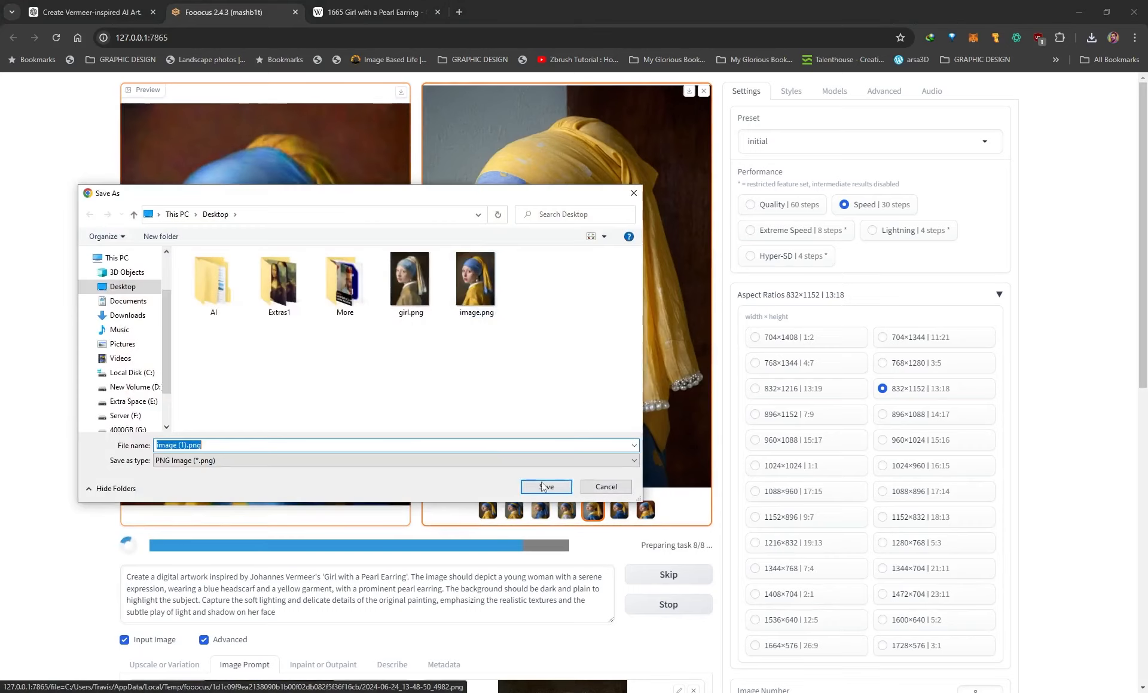
click(547, 487)
Switch to Photoshop and open image.png from the desktop.
click(1082, 9)
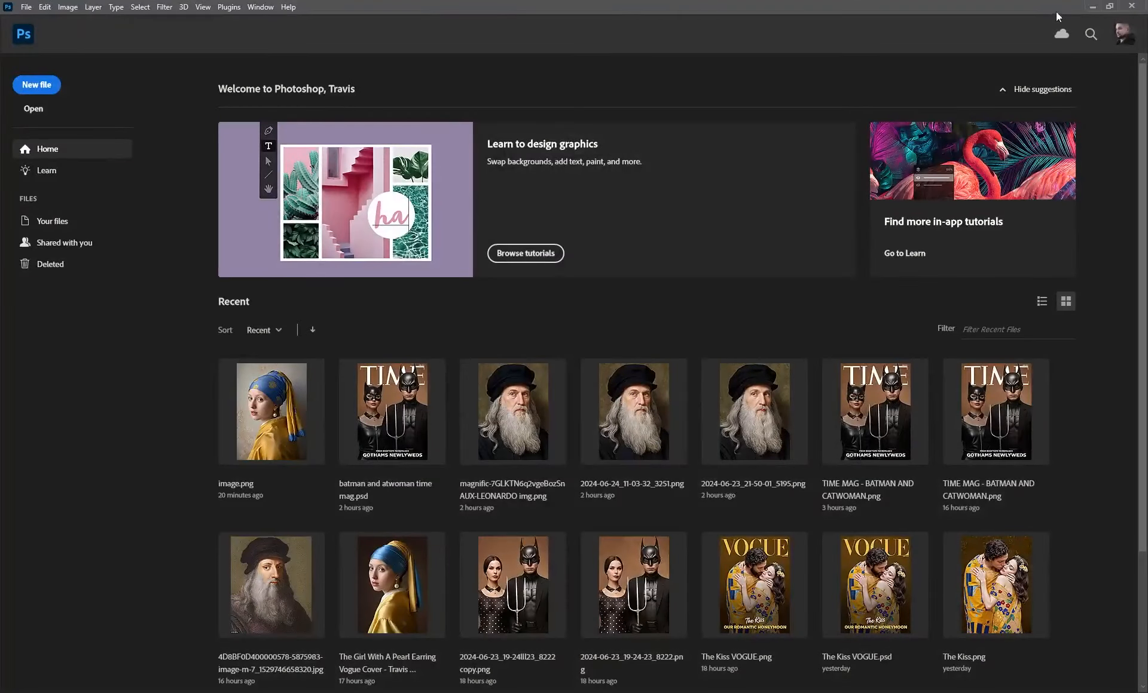
click(1093, 6)
drag(26, 214, 87, 416)
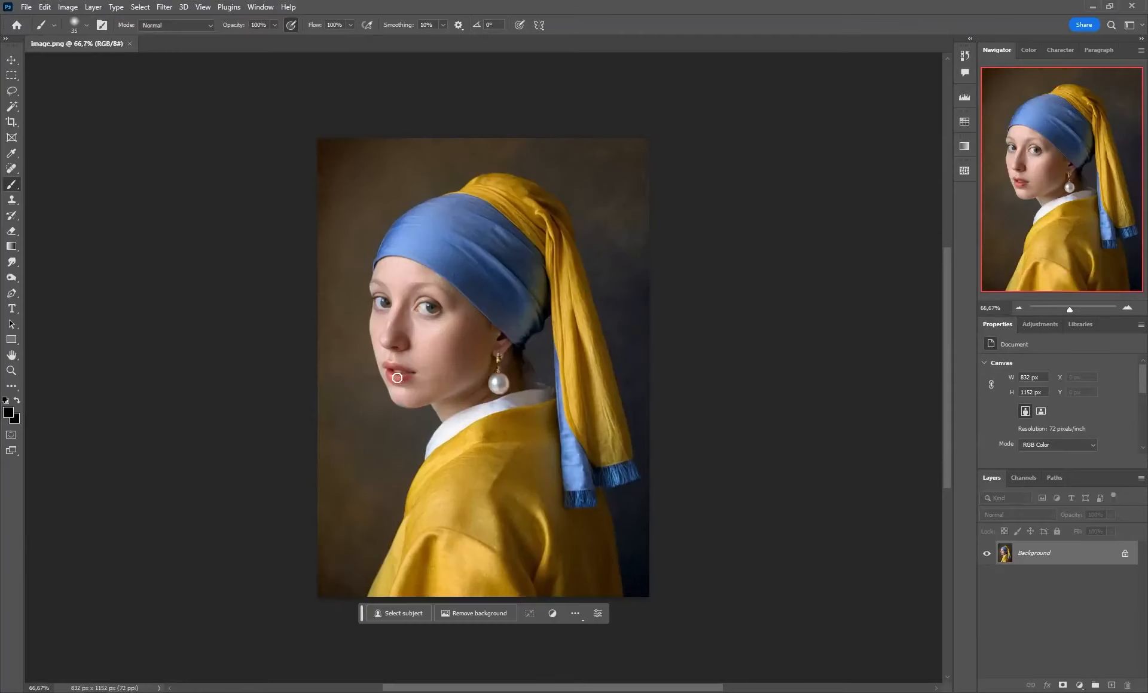
Place image (1).png from the desktop as a layer over the portrait, keeping its size and position.
click(1087, 6)
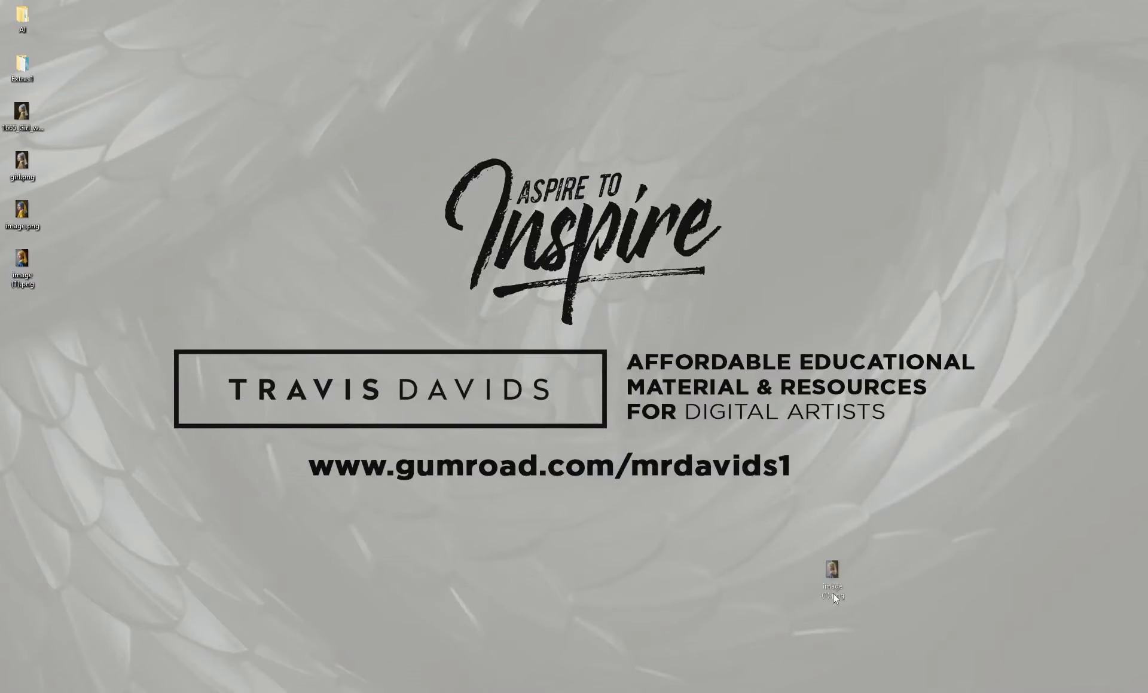
drag(22, 261, 573, 531)
drag(472, 394, 471, 403)
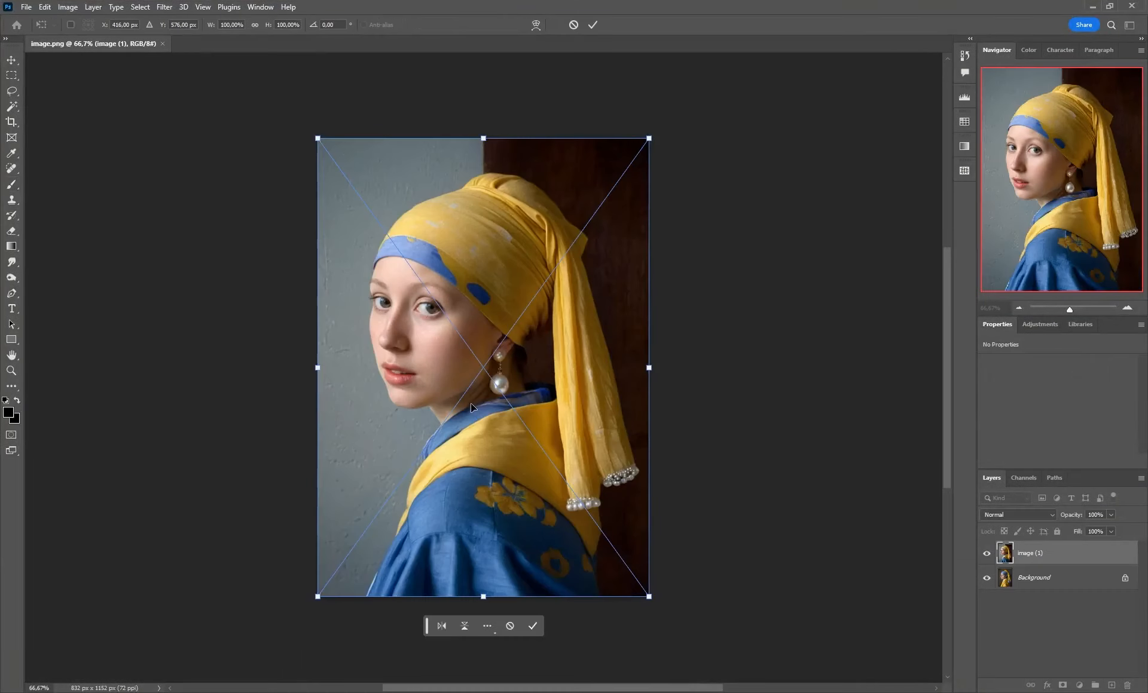
key(Return)
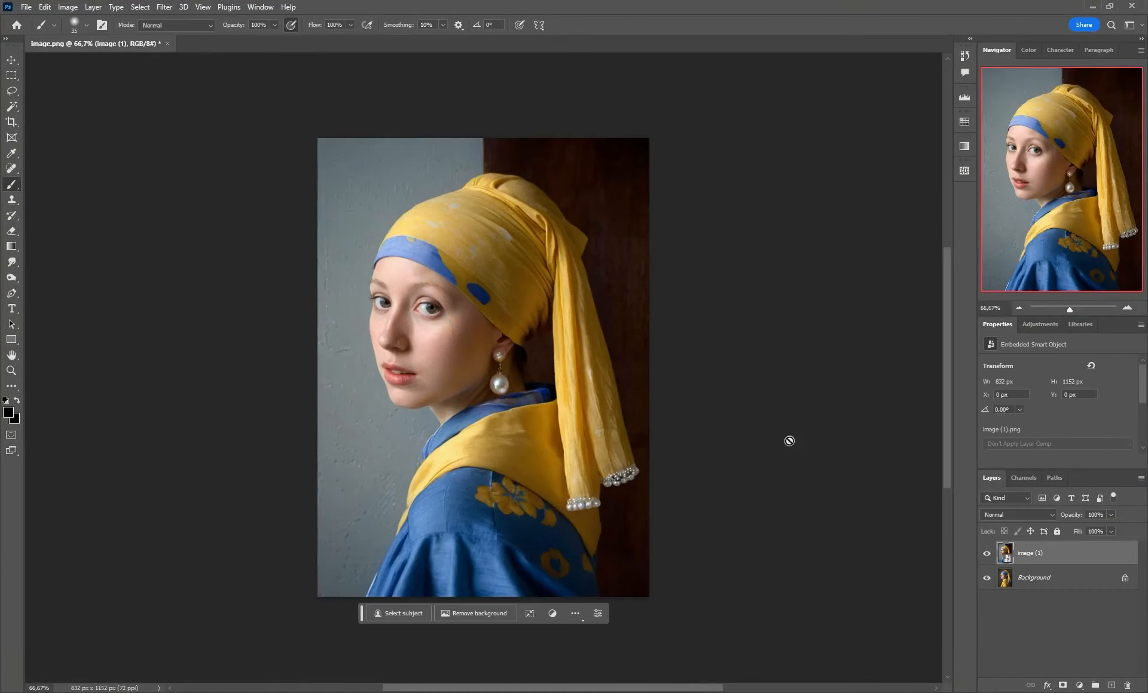
Convert the Background into a regular layer, move it above the image (1) layer and add a layer mask to it.
click(1062, 686)
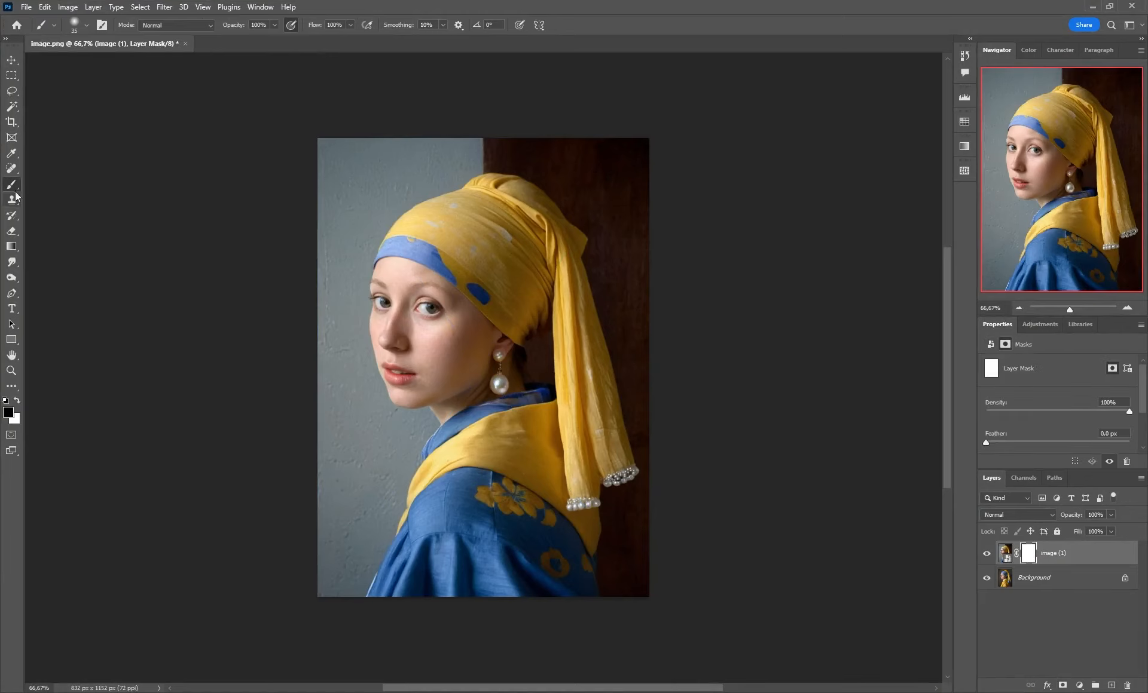
double_click(1043, 578)
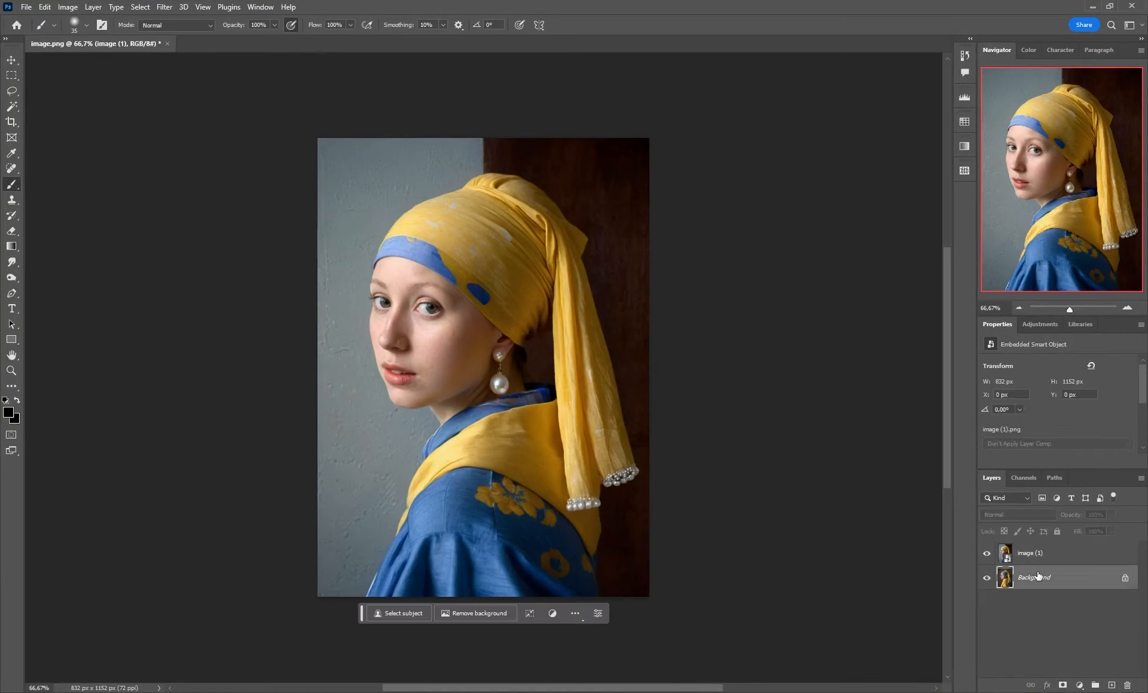
click(670, 216)
drag(1080, 575, 1036, 550)
click(1062, 686)
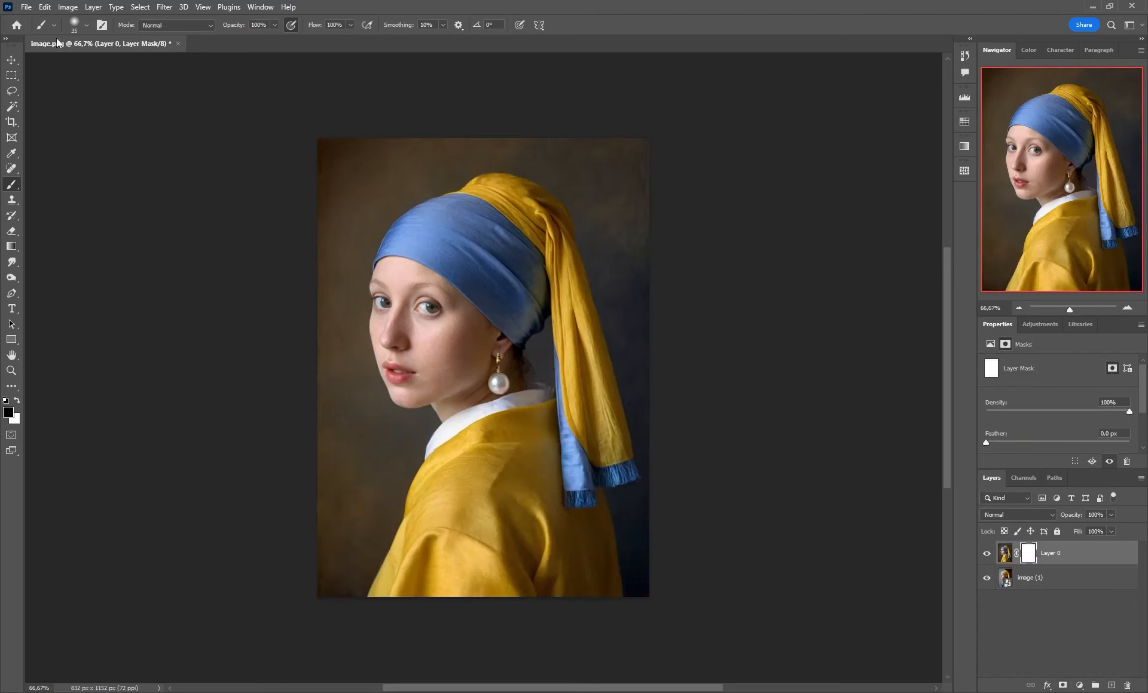
Paint black with an enlarged soft brush on the Layer 0 mask over the yellow garment to reveal the blue floral clothing underneath.
click(77, 26)
click(674, 25)
key(bracketright)
key(bracketright)
mouse_move(500, 491)
mouse_down()
mouse_move(478, 543)
mouse_move(496, 553)
mouse_move(504, 518)
mouse_move(579, 613)
mouse_move(593, 583)
mouse_move(607, 596)
mouse_move(582, 519)
mouse_move(577, 550)
mouse_move(499, 531)
mouse_move(526, 524)
mouse_move(497, 530)
mouse_move(465, 494)
mouse_move(481, 440)
mouse_move(562, 415)
mouse_move(482, 464)
mouse_move(437, 573)
mouse_move(452, 558)
mouse_move(468, 599)
mouse_move(400, 631)
mouse_move(385, 622)
mouse_move(392, 605)
mouse_move(381, 607)
mouse_move(400, 570)
mouse_move(369, 611)
mouse_move(416, 555)
mouse_move(467, 434)
mouse_move(472, 447)
mouse_move(437, 475)
mouse_move(412, 529)
mouse_move(434, 478)
mouse_move(503, 465)
mouse_move(420, 558)
mouse_move(420, 509)
mouse_move(384, 551)
mouse_up()
key(bracketleft)
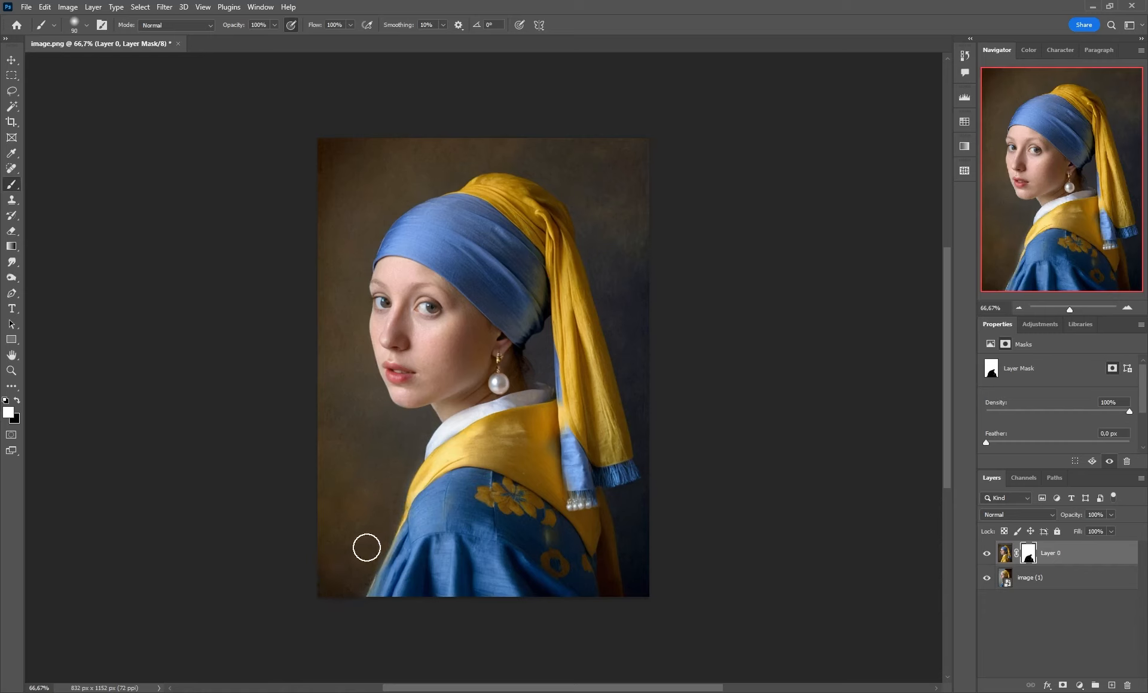
Paint black with the soft brush on the Layer 0 mask over the hanging scarf to reveal the all-yellow, pearl-trimmed tails underneath.
click(20, 400)
key(bracketright)
key(bracketright)
key(bracketright)
key(bracketright)
mouse_move(610, 479)
mouse_down()
mouse_move(583, 492)
mouse_move(573, 382)
mouse_move(572, 397)
mouse_move(582, 393)
mouse_move(560, 345)
mouse_move(586, 371)
mouse_move(601, 456)
mouse_up()
key(bracketleft)
key(bracketleft)
key(bracketleft)
key(bracketleft)
key(bracketleft)
key(bracketleft)
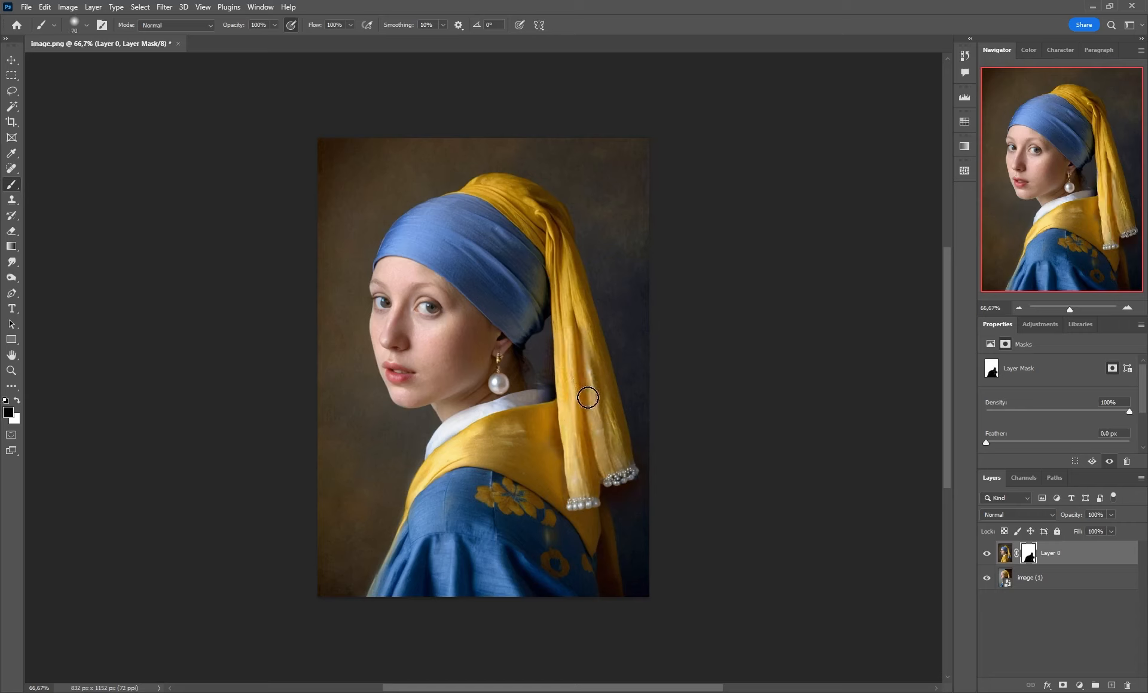
mouse_move(587, 398)
mouse_down()
mouse_move(599, 407)
mouse_move(583, 333)
mouse_up()
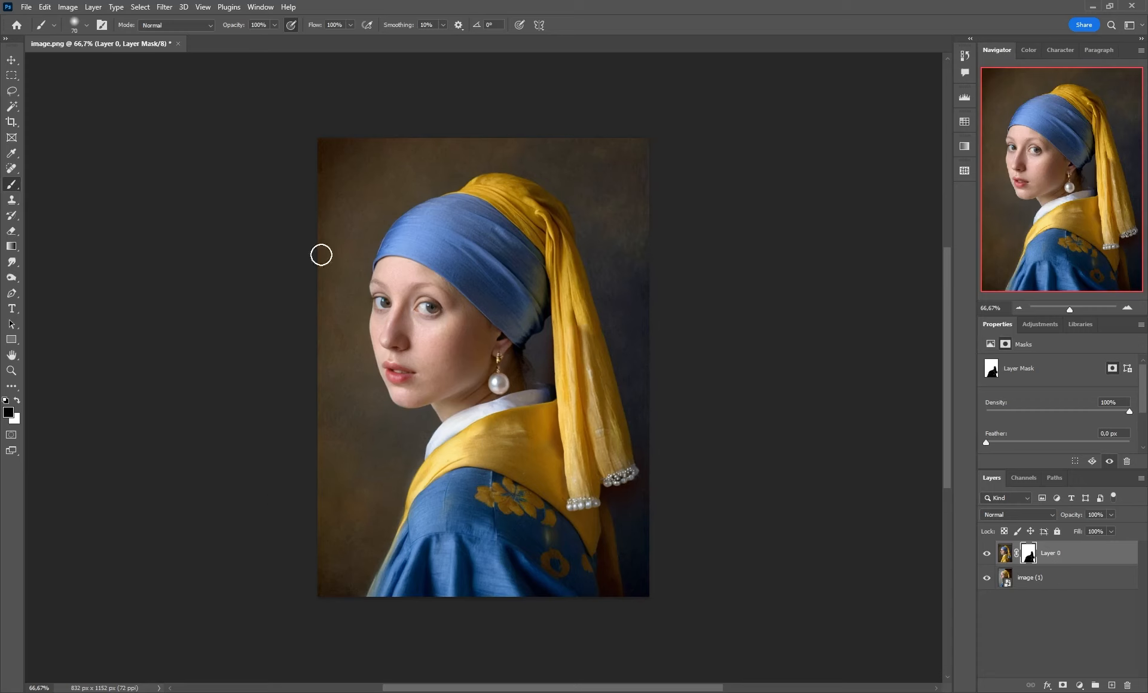
Save a copy of the composite to the desktop as girlnew.png with the large file size option.
click(29, 11)
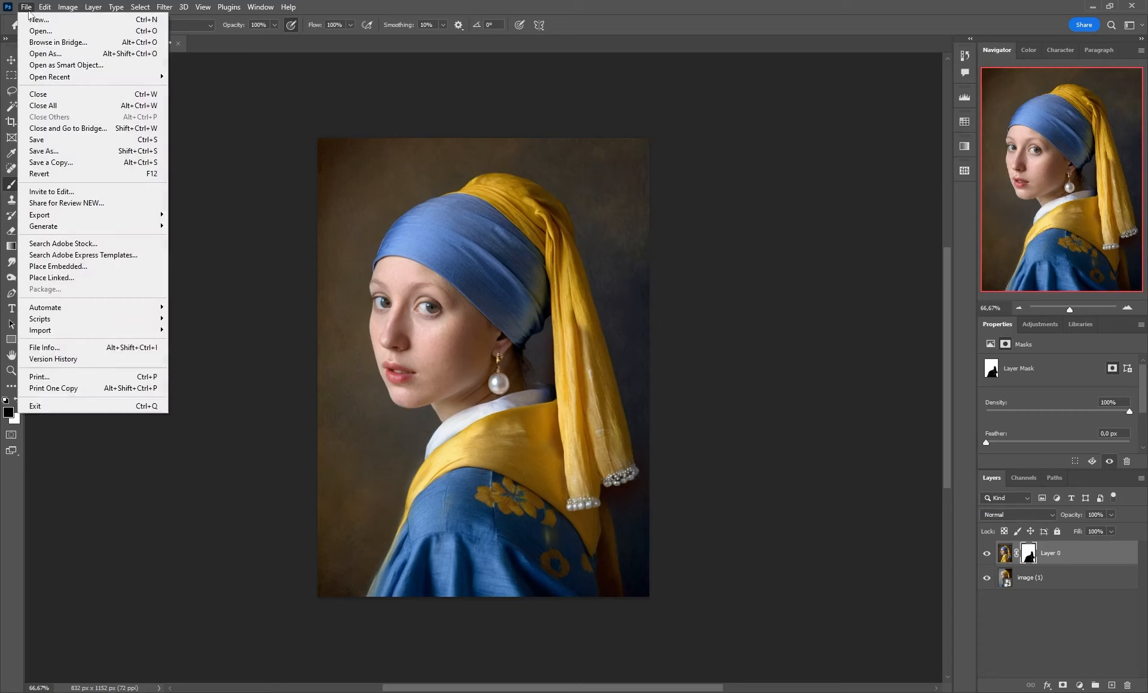
click(56, 163)
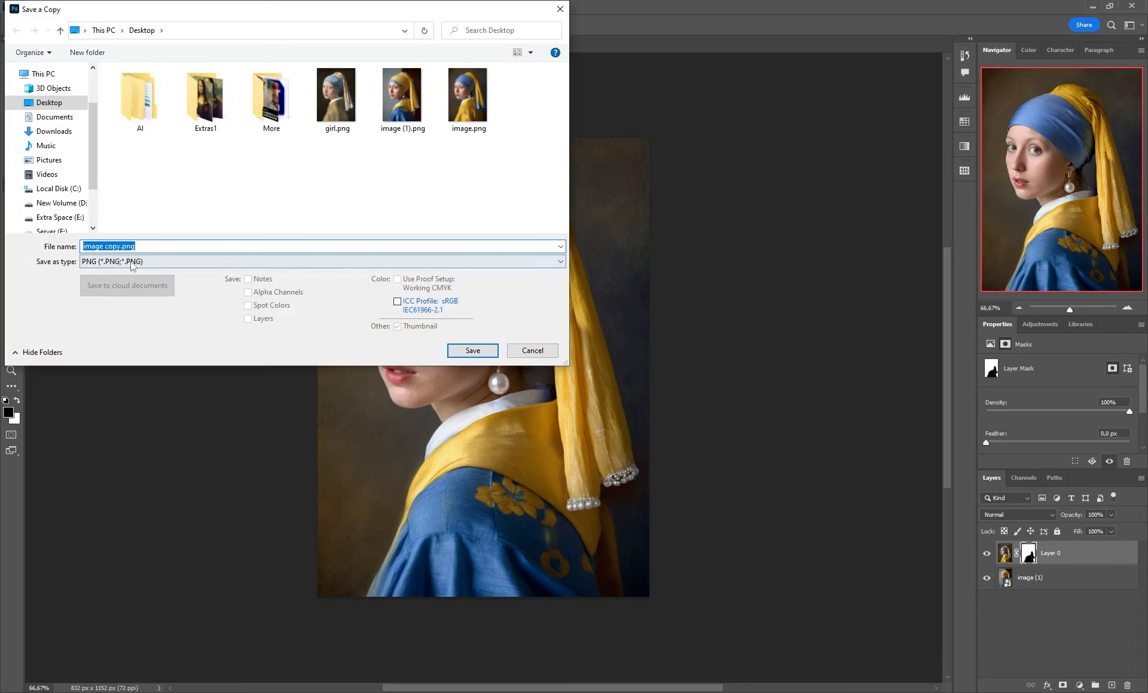
click(120, 246)
drag(120, 246, 12, 247)
text(girlnew)
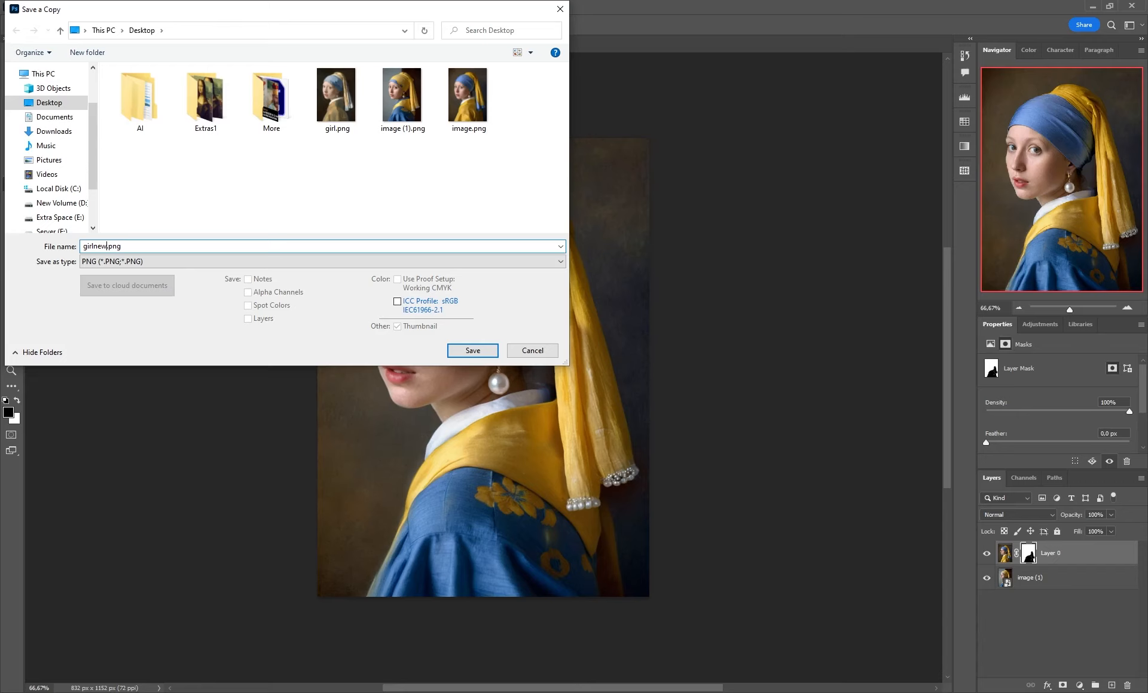
click(472, 350)
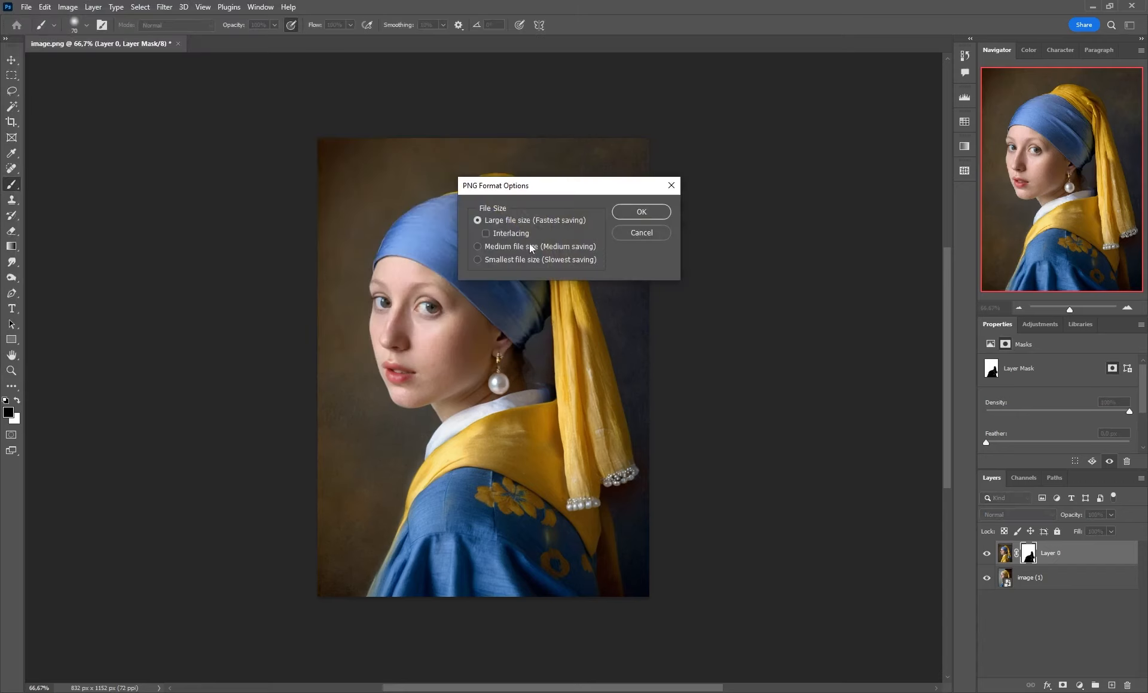
click(641, 211)
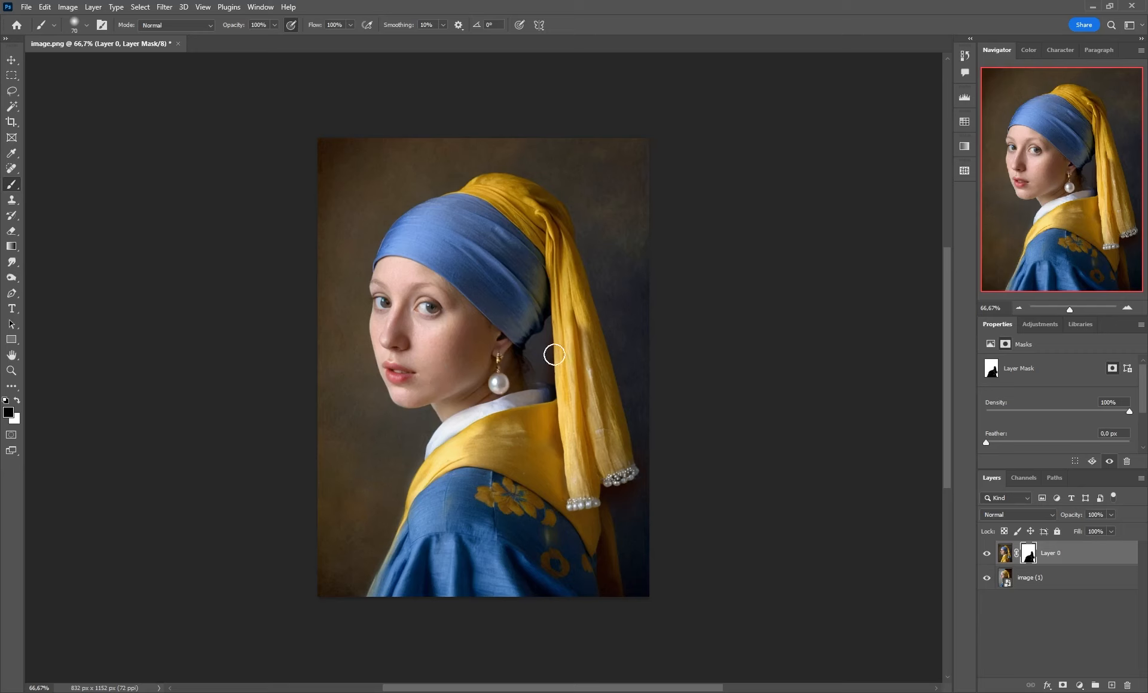
Switch to the desktop and preview girlnew.png in Photos, closing the viewer when done.
click(1092, 6)
double_click(26, 323)
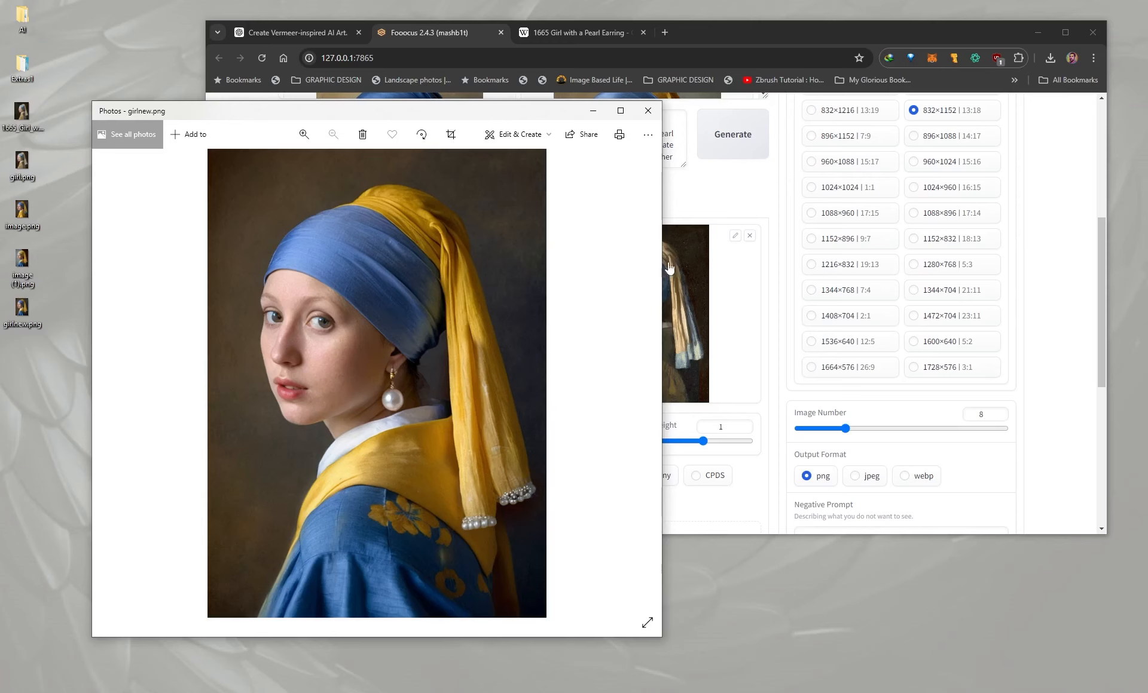
click(648, 111)
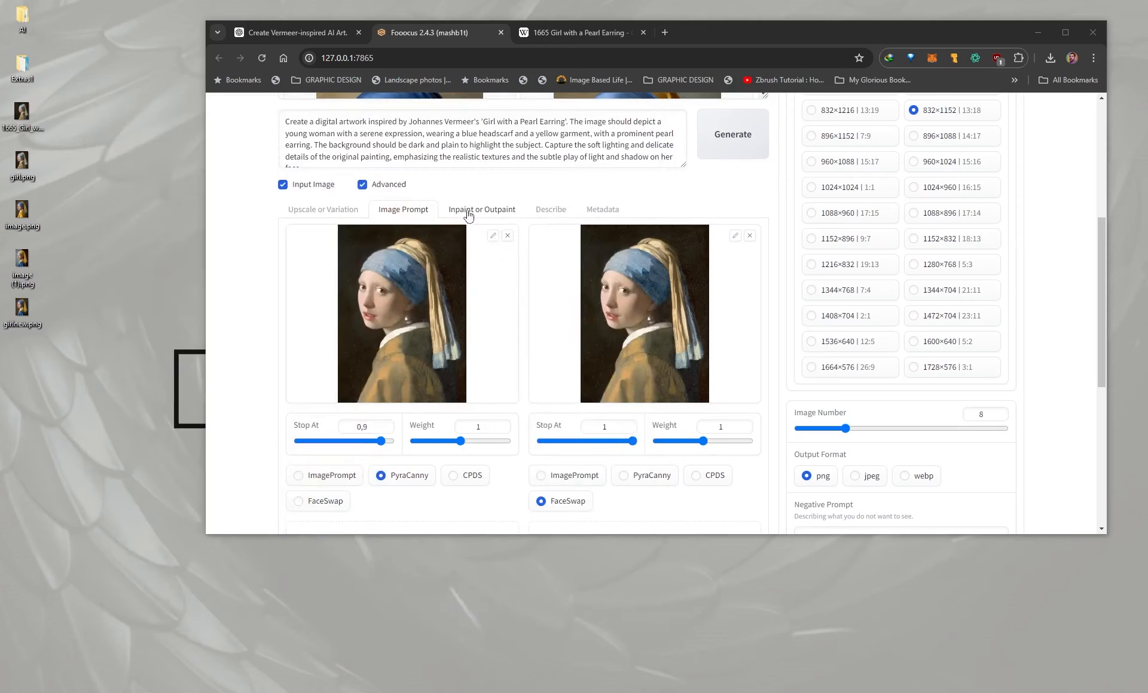
Load girlnew.png from the desktop for inpainting in Fooocus and set the method to Improve Detail (face, hand, eyes, etc.).
click(481, 210)
drag(22, 308, 528, 353)
key(super+Up)
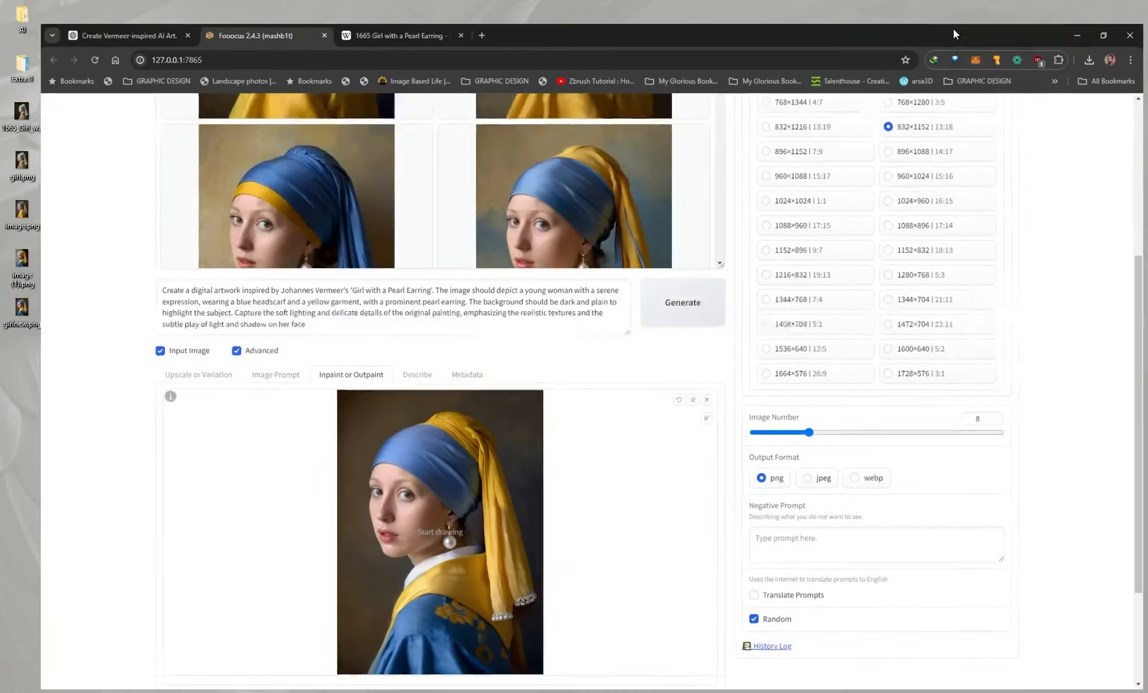
scroll(93, 470, down, 3)
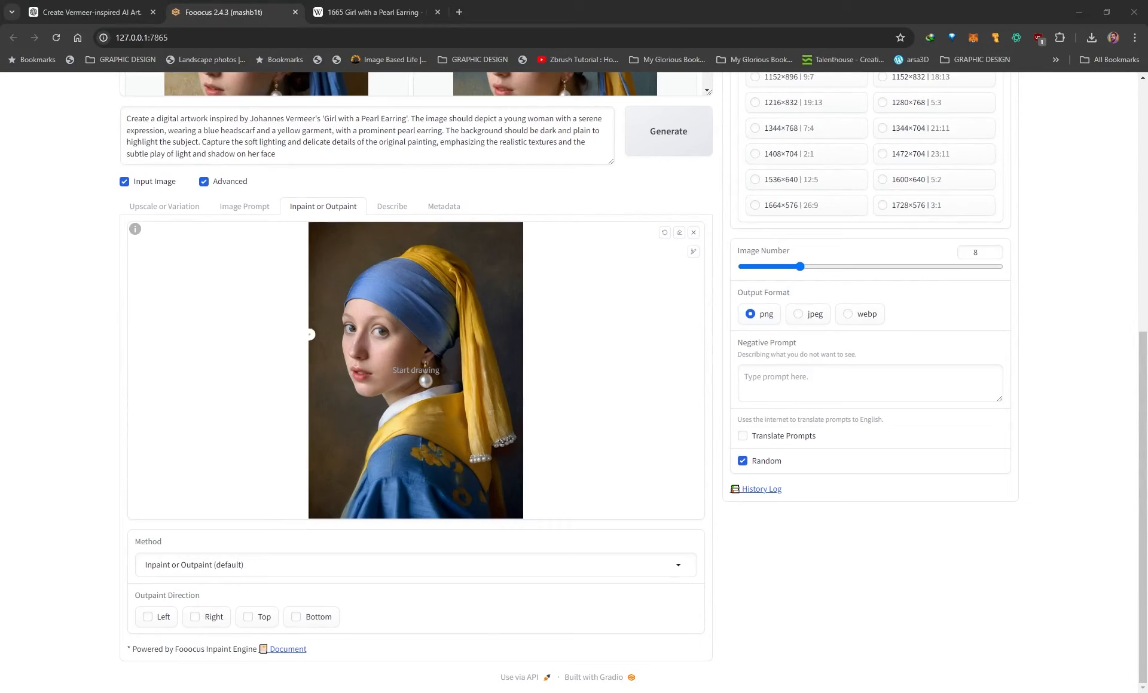
click(550, 568)
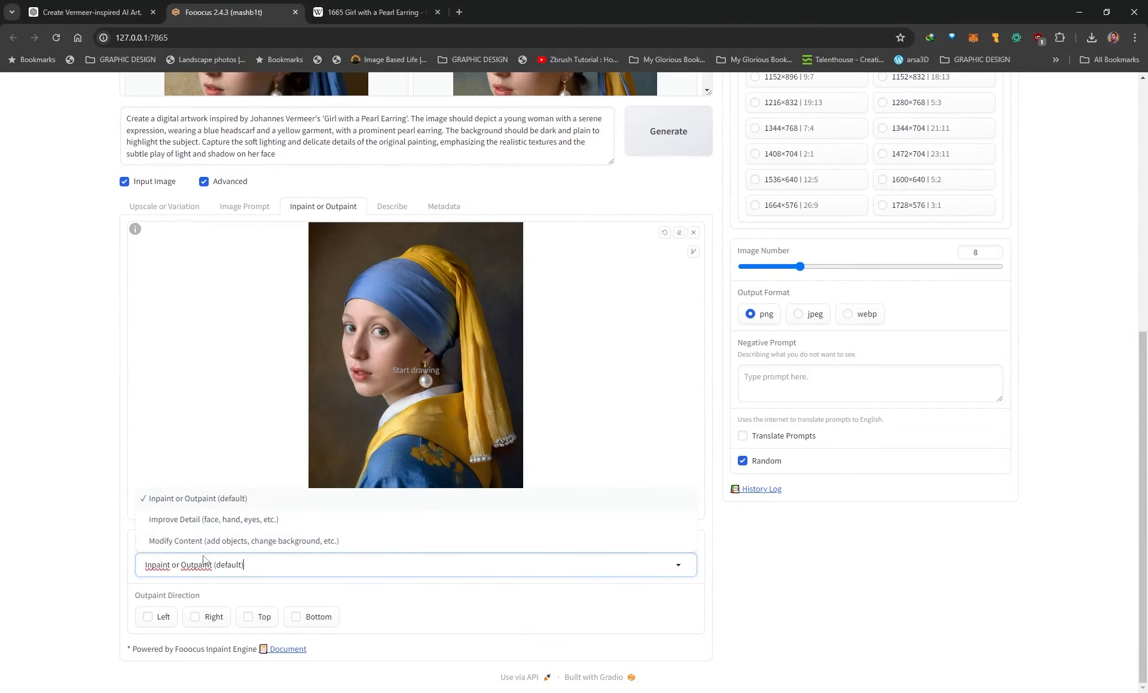
click(177, 520)
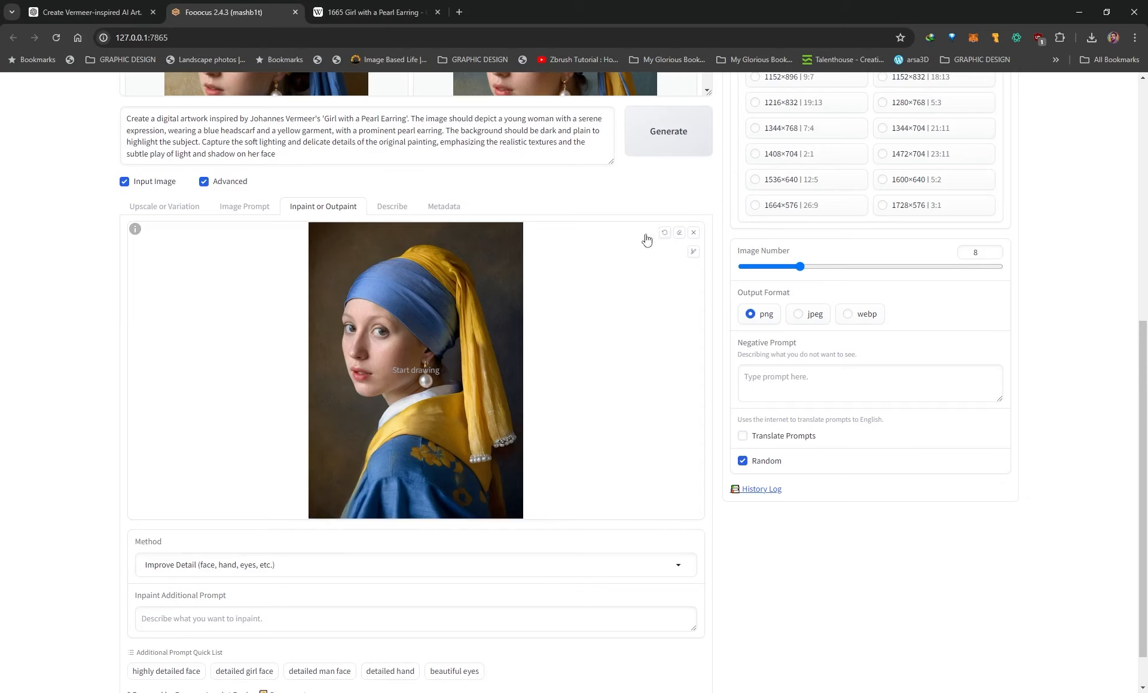
click(693, 252)
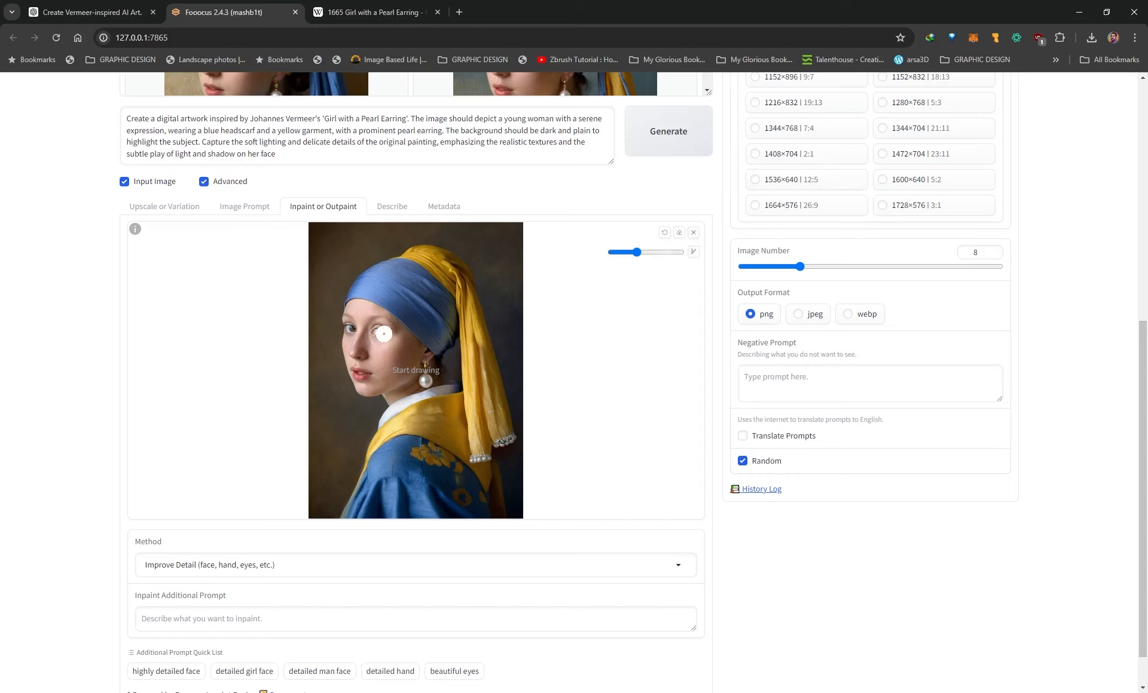
drag(382, 359, 422, 359)
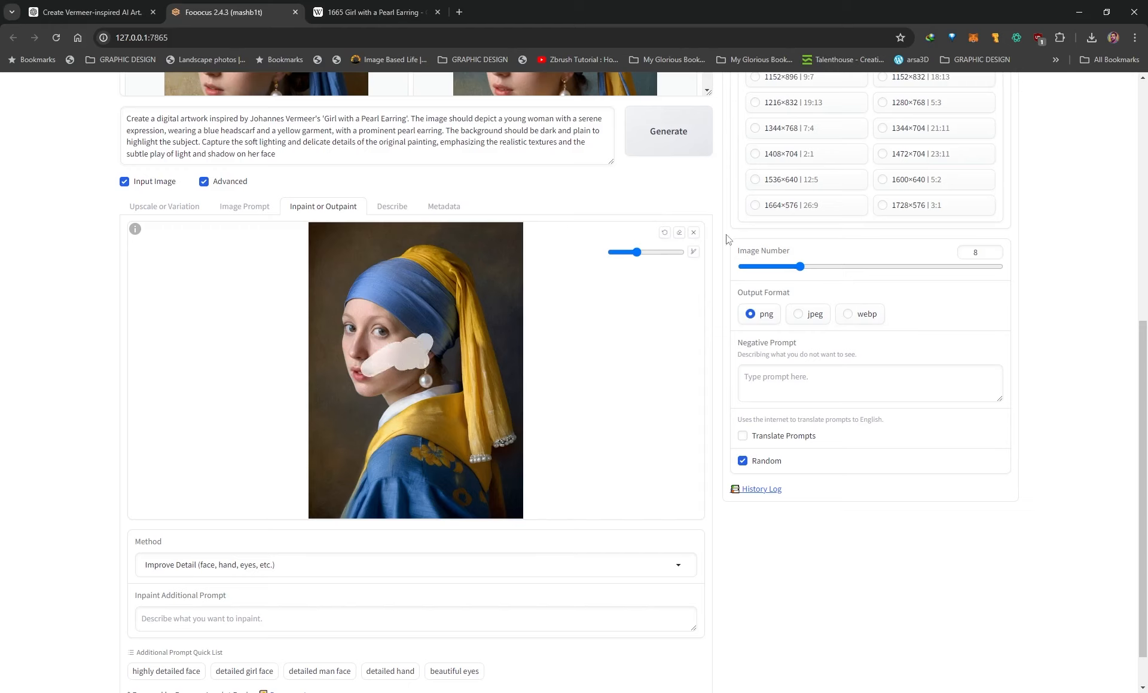
click(682, 236)
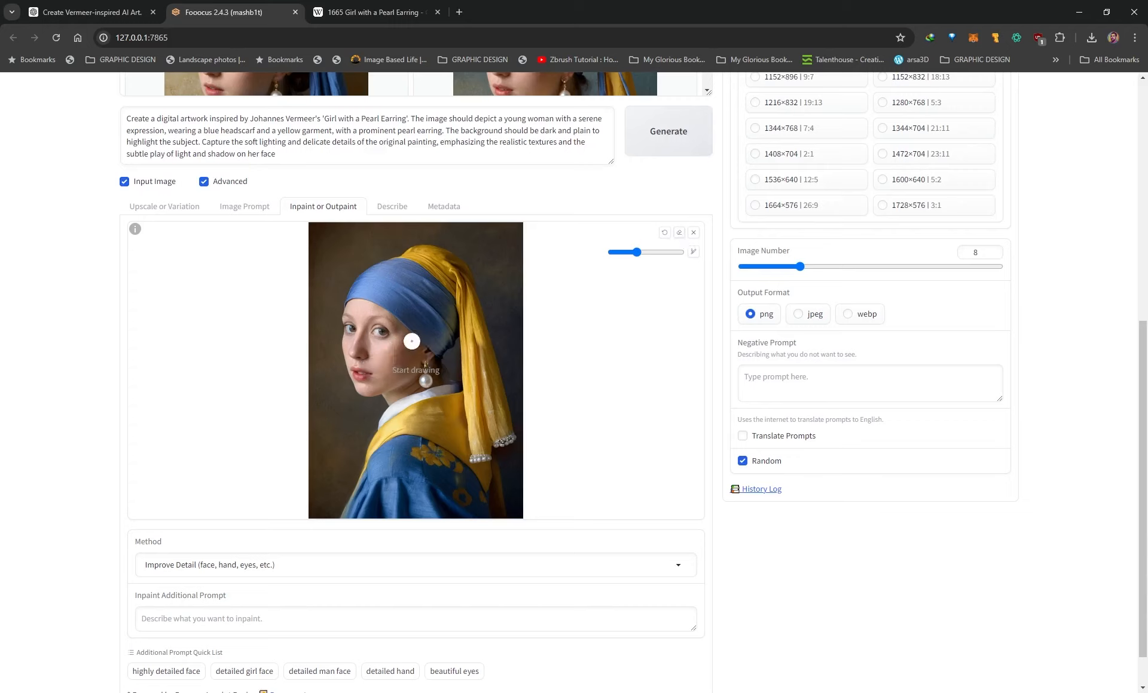
mouse_move(411, 341)
mouse_down()
mouse_move(446, 358)
mouse_move(457, 391)
mouse_up()
click(665, 235)
Mask both eyes of the portrait and generate inpaintings with the additional prompt "beautiful brown female eyes".
drag(386, 337, 364, 332)
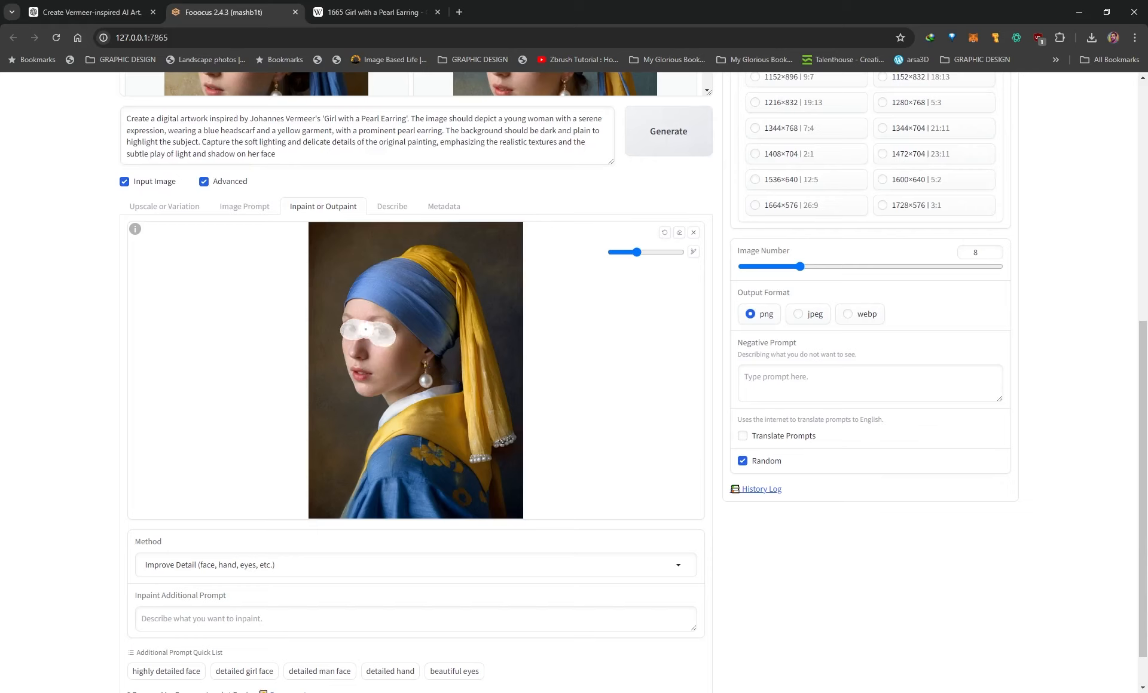
scroll(108, 610, down, 2)
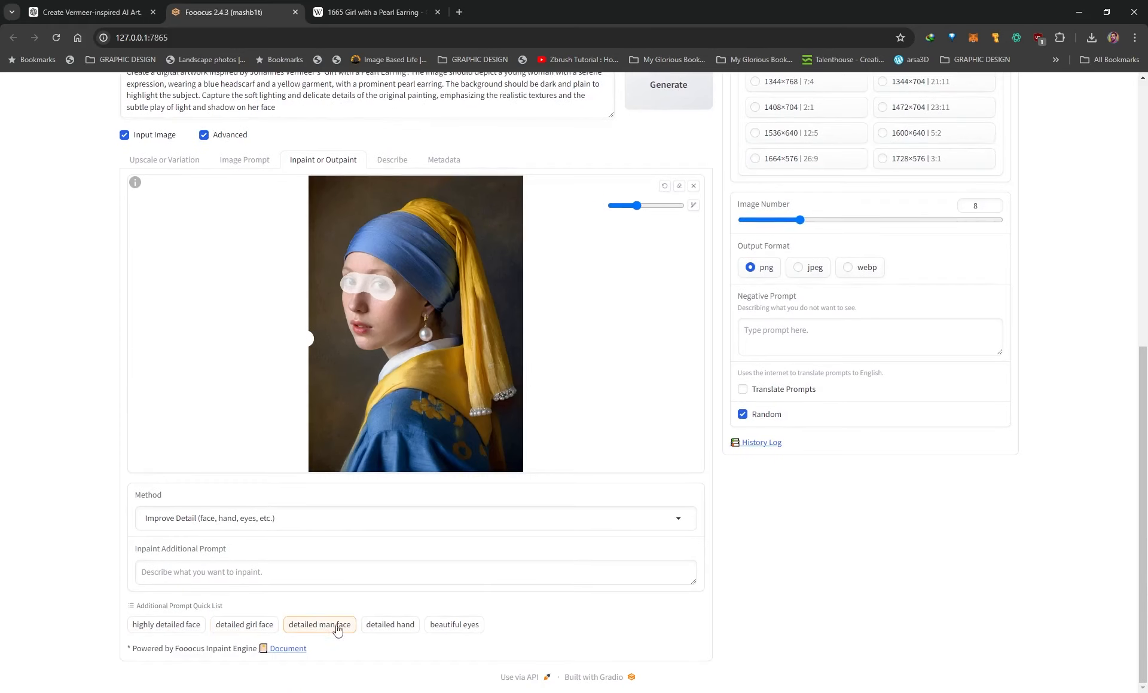
click(439, 631)
click(167, 574)
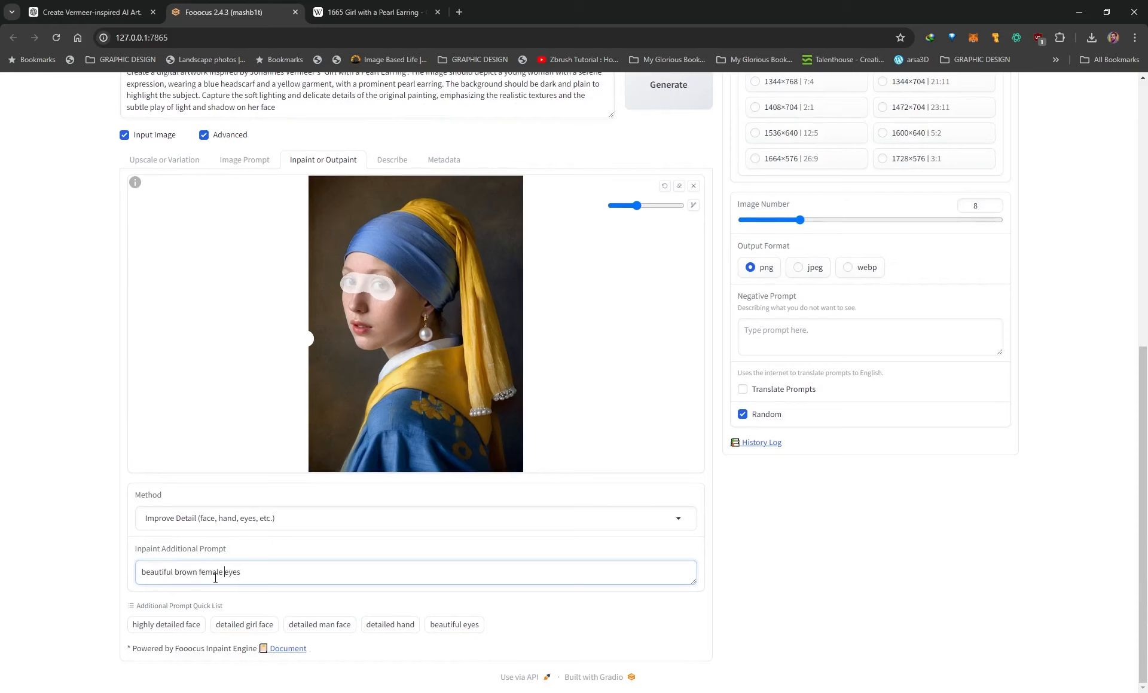
scroll(653, 274, up, 1)
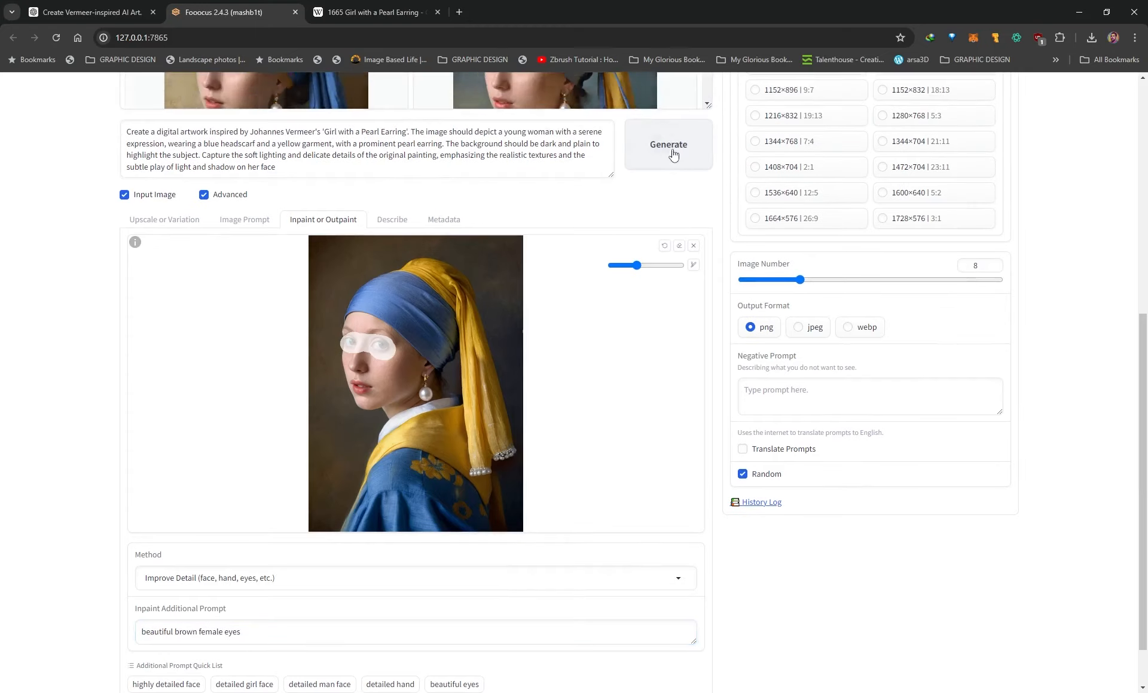
click(669, 149)
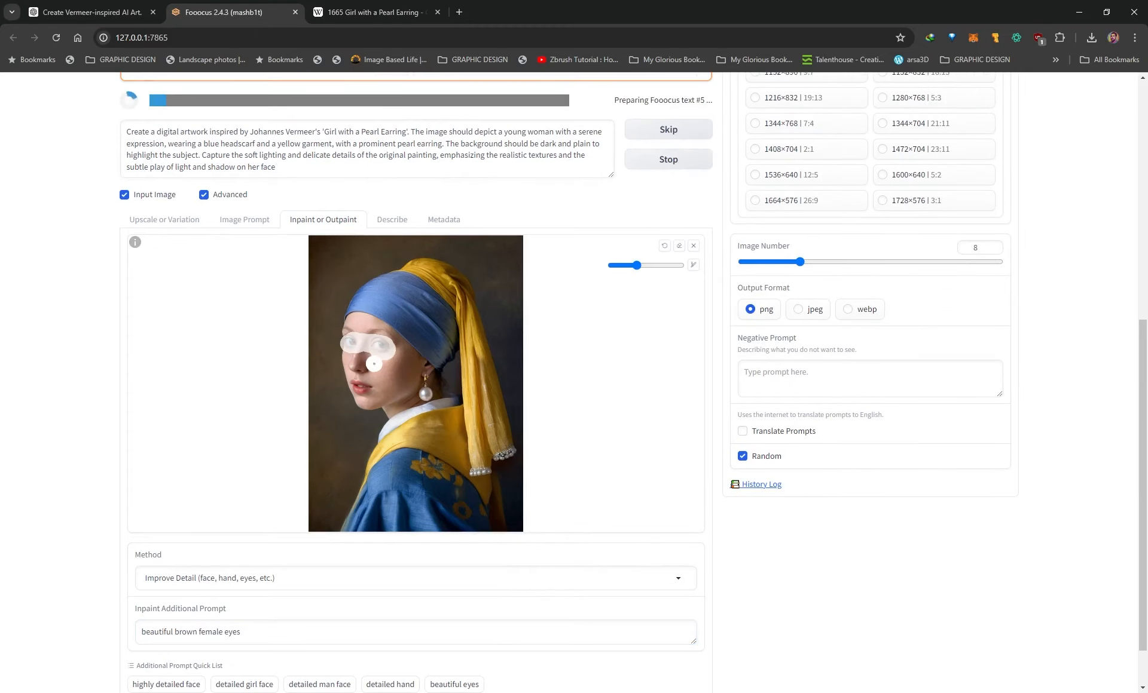
Review the finished eye variations, download the second one to the desktop as image (2).png, and stop the remaining generation.
scroll(382, 377, up, 3)
scroll(401, 379, up, 3)
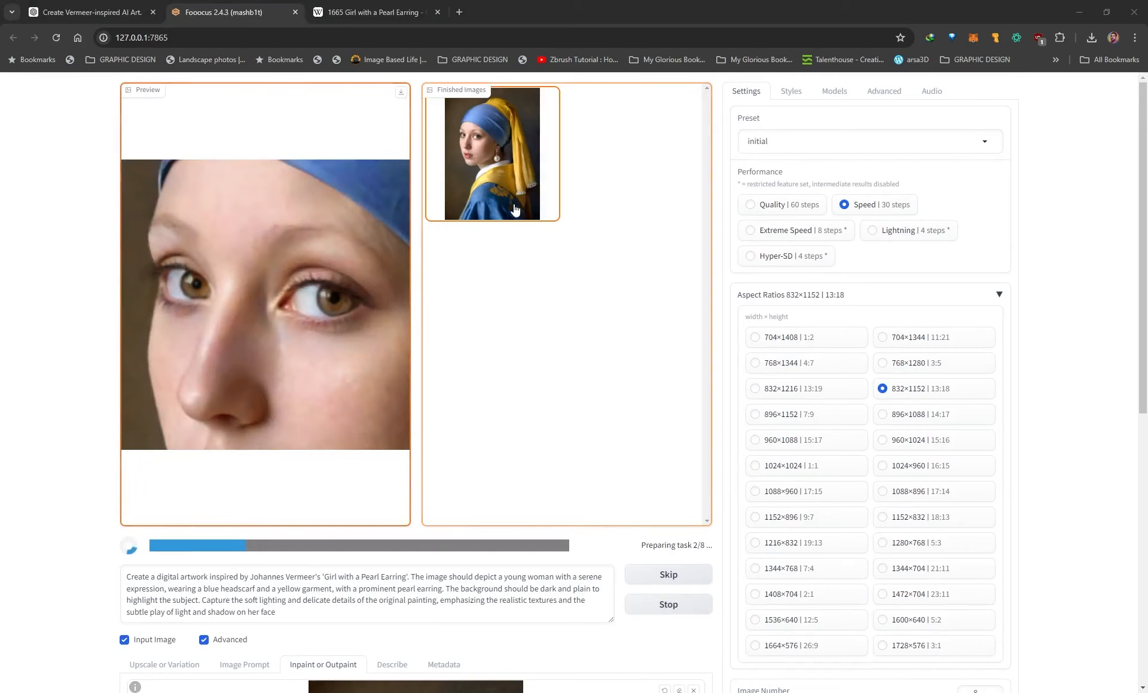
click(497, 188)
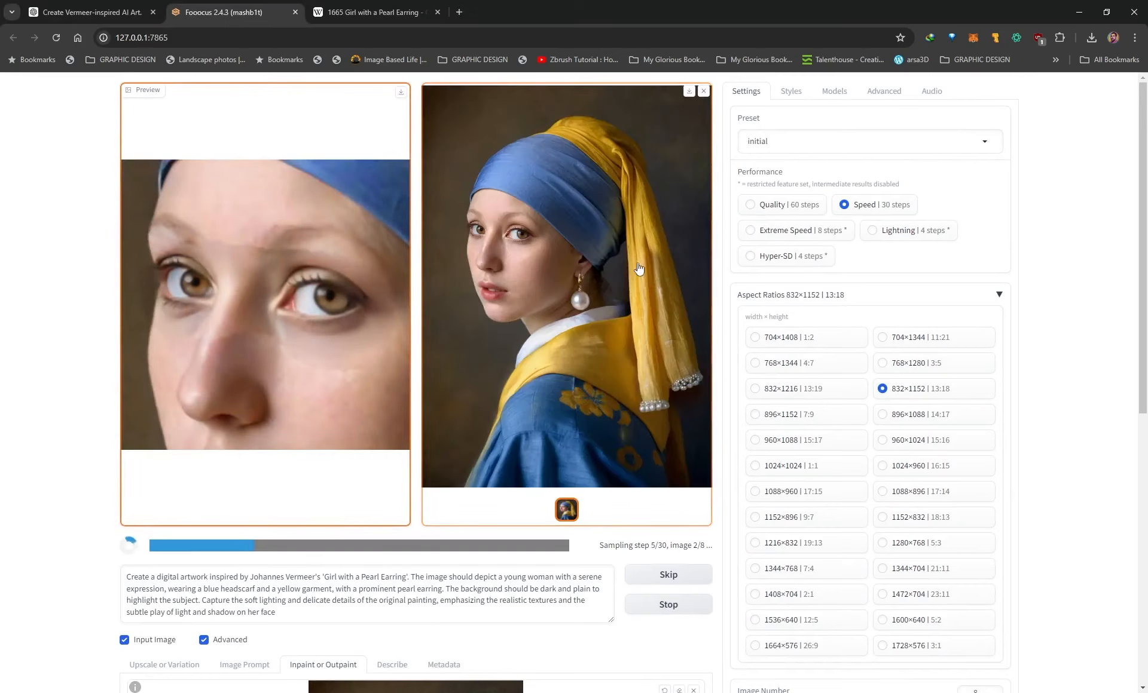
scroll(498, 187, down, 4)
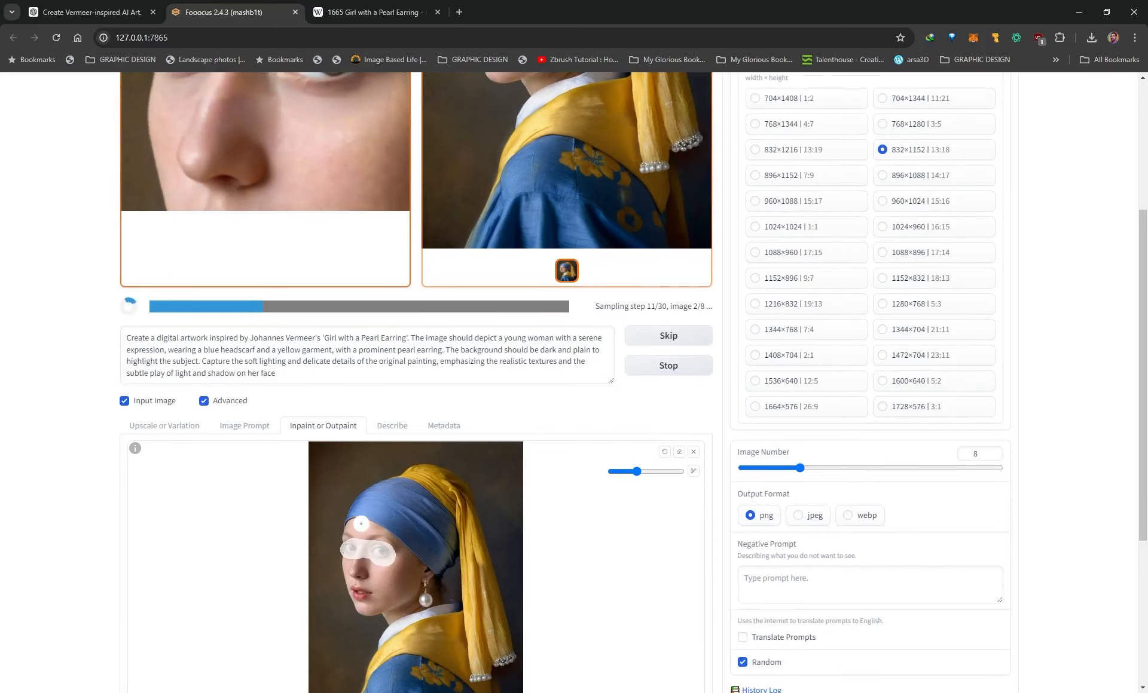
scroll(308, 587, up, 4)
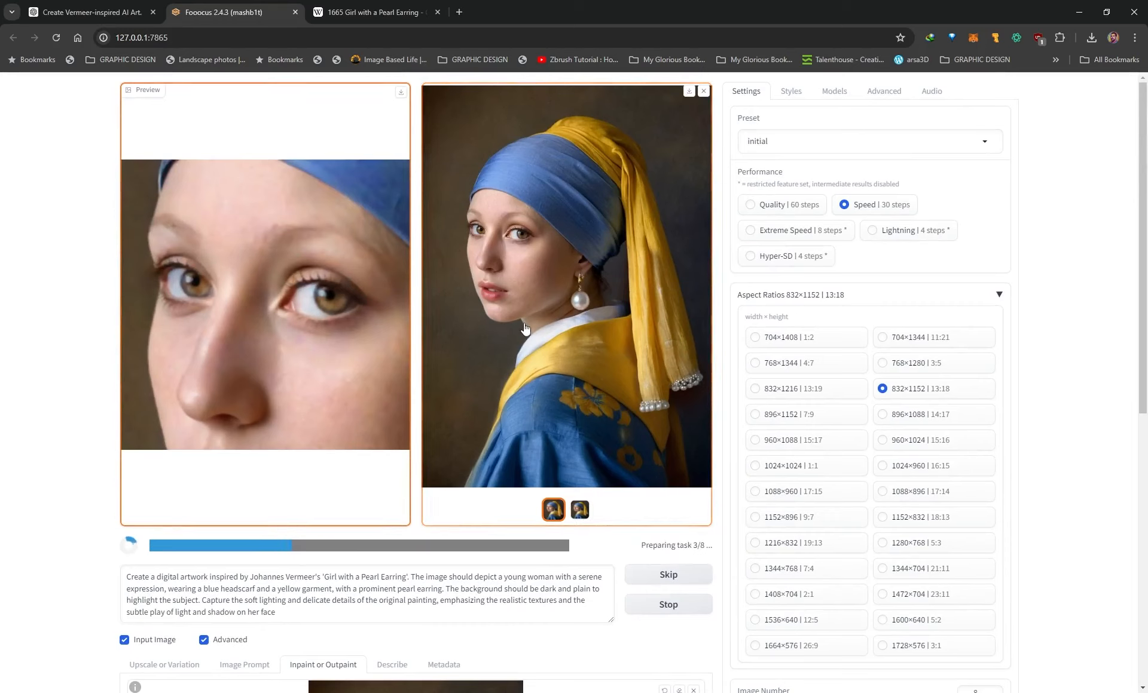
click(581, 511)
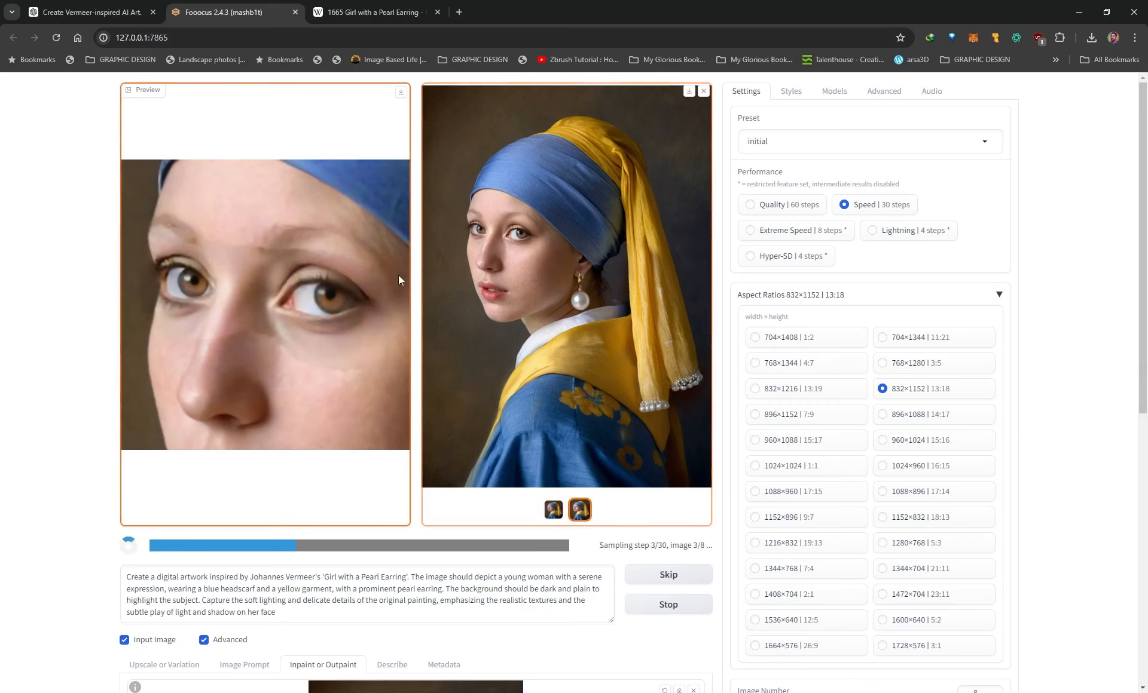
click(688, 91)
click(547, 487)
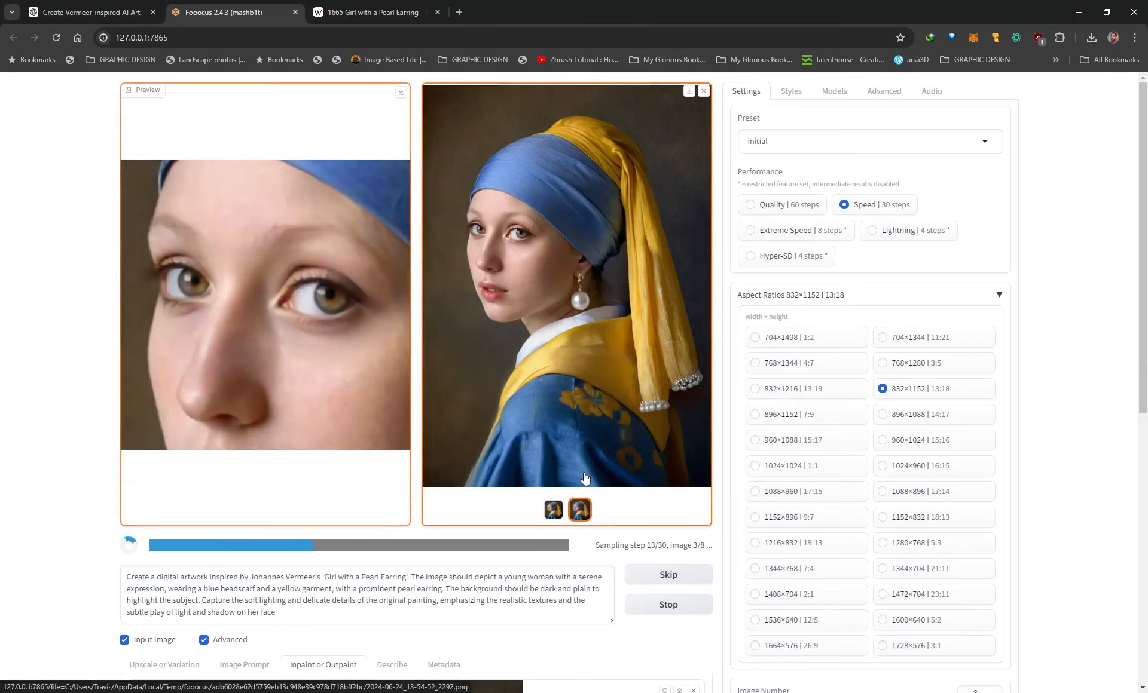
click(681, 607)
Open girlnew.png from the desktop in Photoshop and close the image.png document without saving its changes.
click(1082, 12)
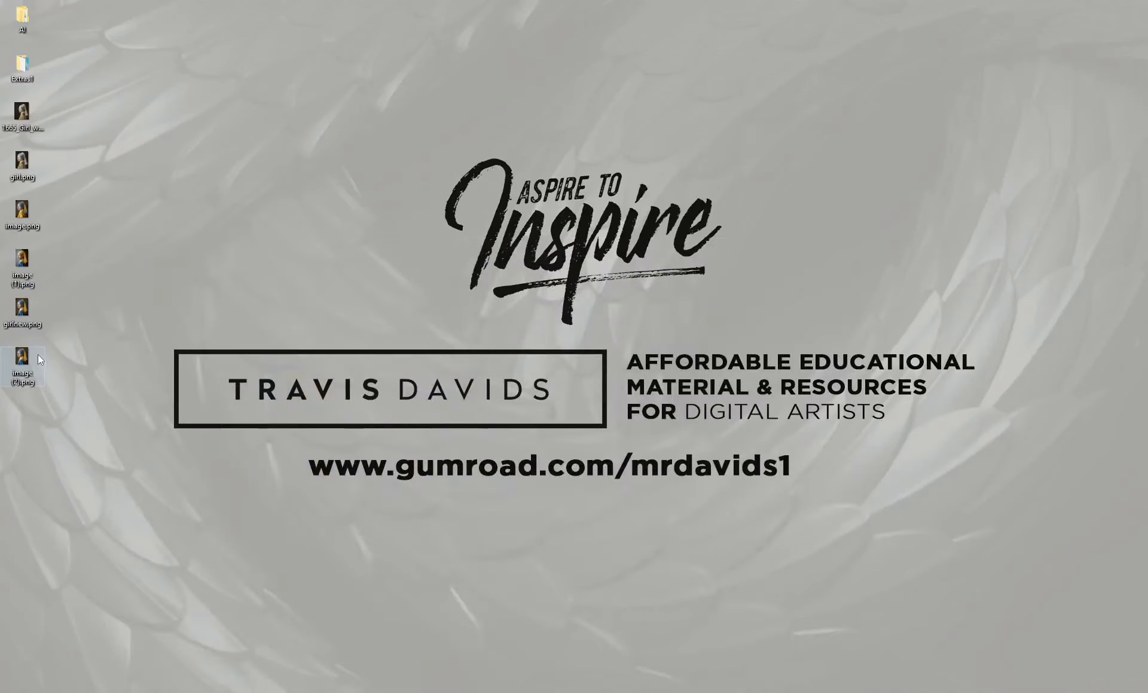
drag(25, 310, 441, 45)
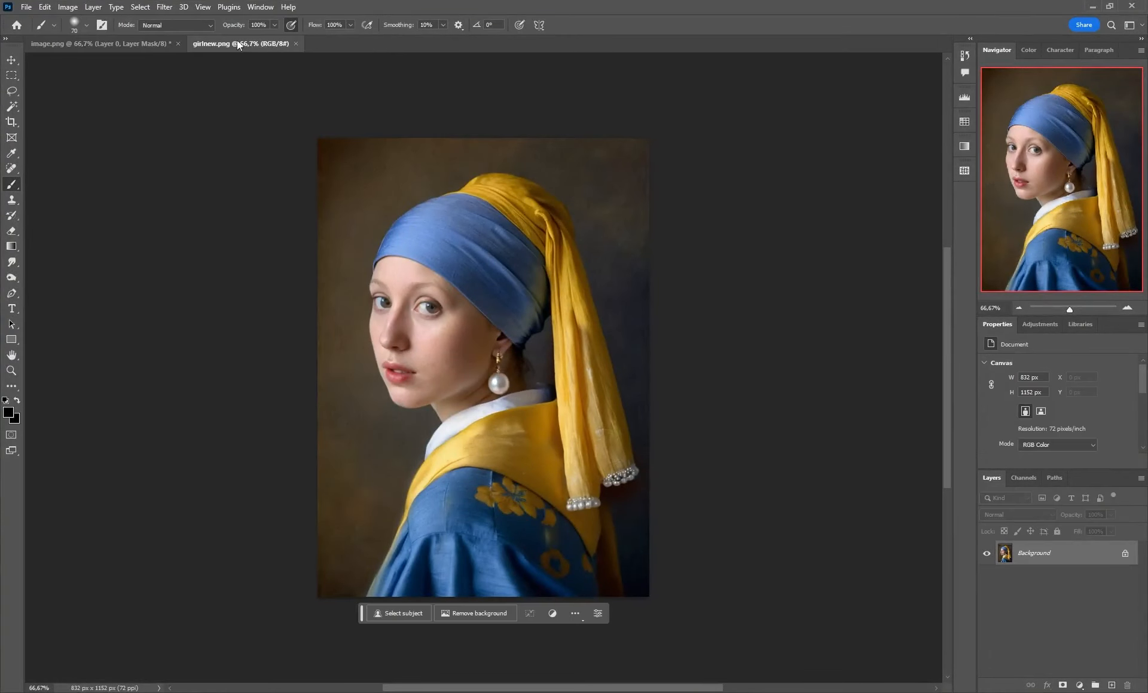
click(179, 43)
click(580, 260)
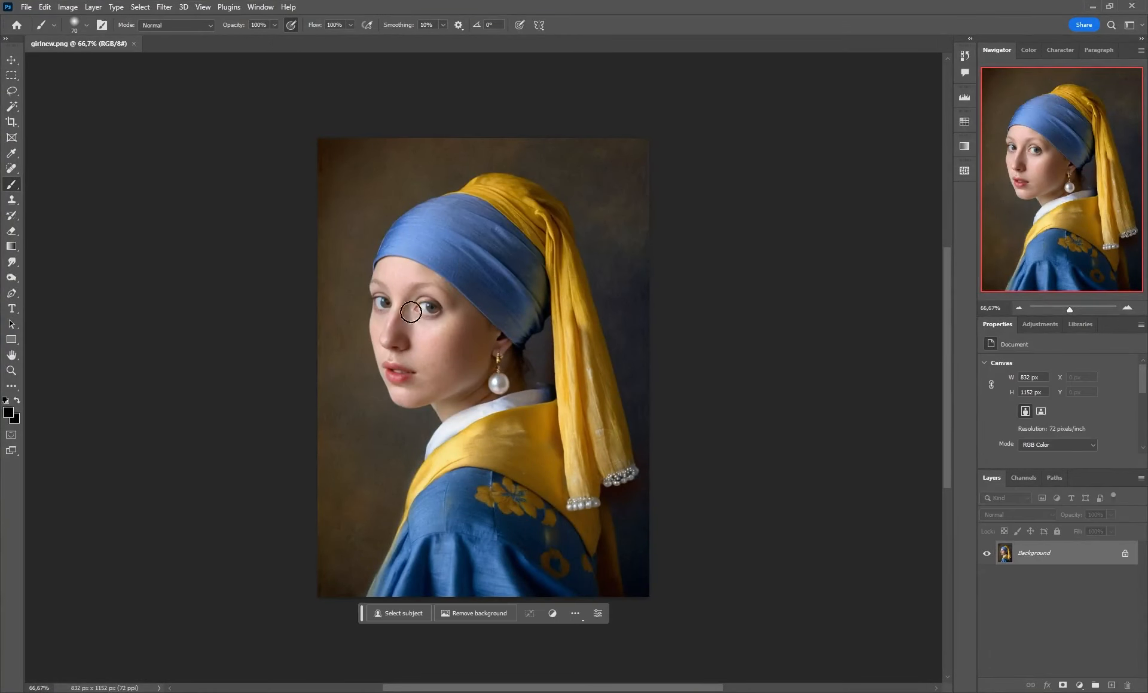
Place image (2).png from the desktop over the girlnew.png portrait at its original size and add a layer mask to it.
click(1092, 6)
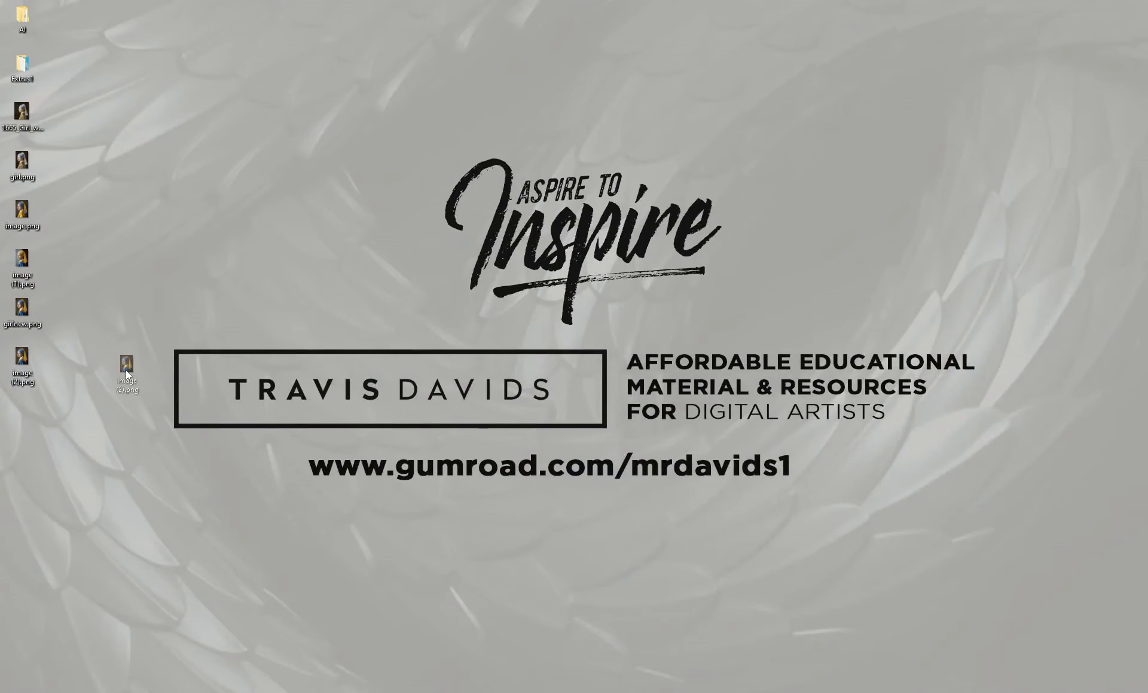
drag(126, 370, 499, 422)
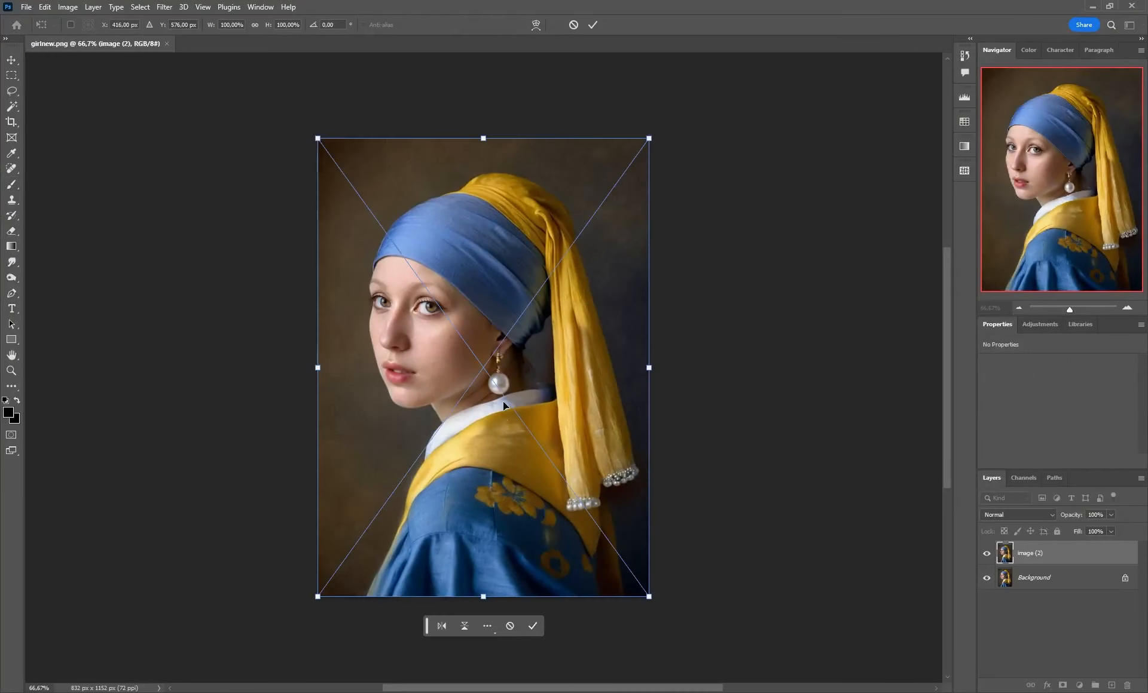
key(Return)
drag(1070, 309, 1077, 309)
click(1062, 688)
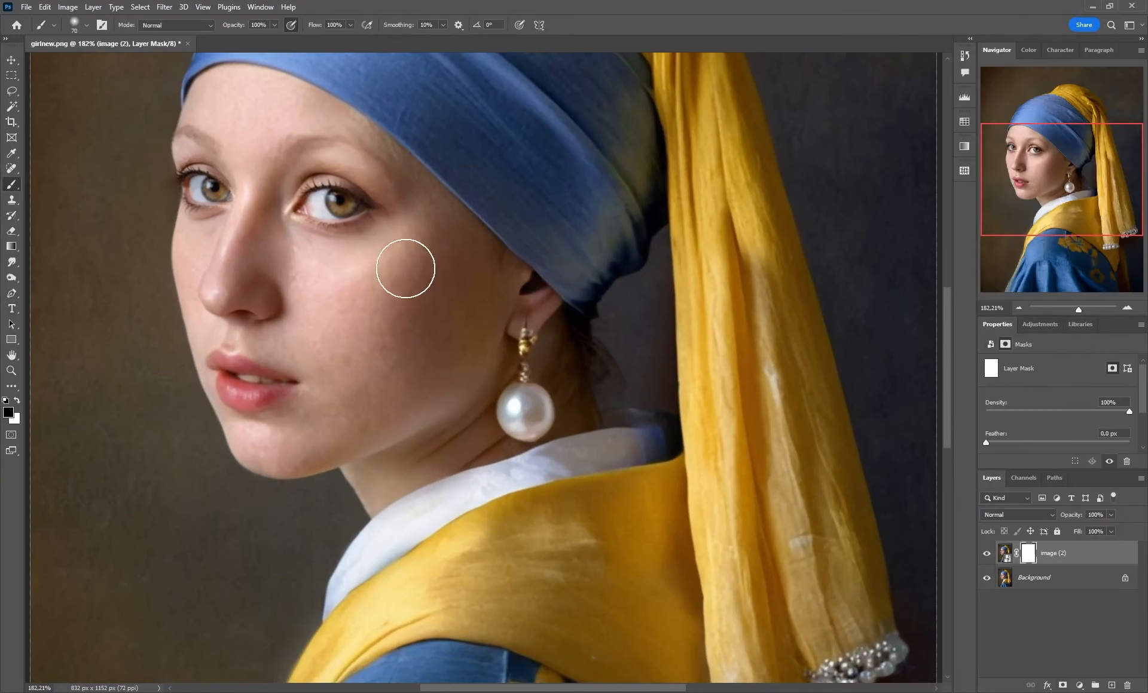
Toggle the image (2) layer's visibility to compare the inpainted eyes with the original ones.
click(985, 554)
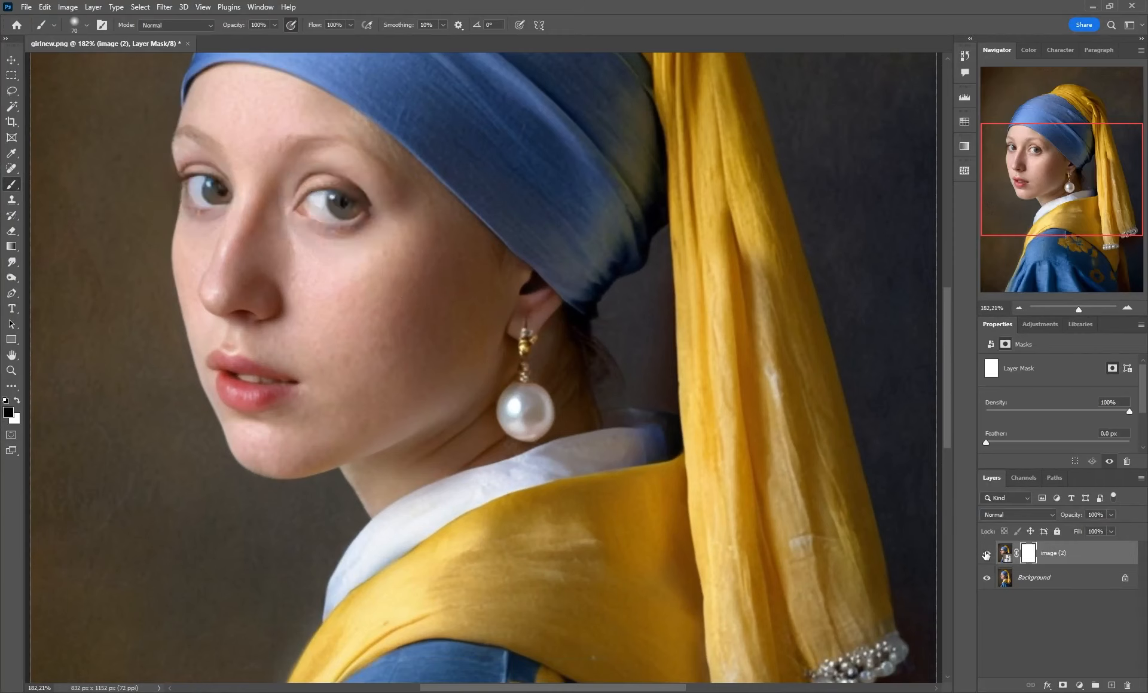
click(986, 554)
click(986, 554)
click(985, 554)
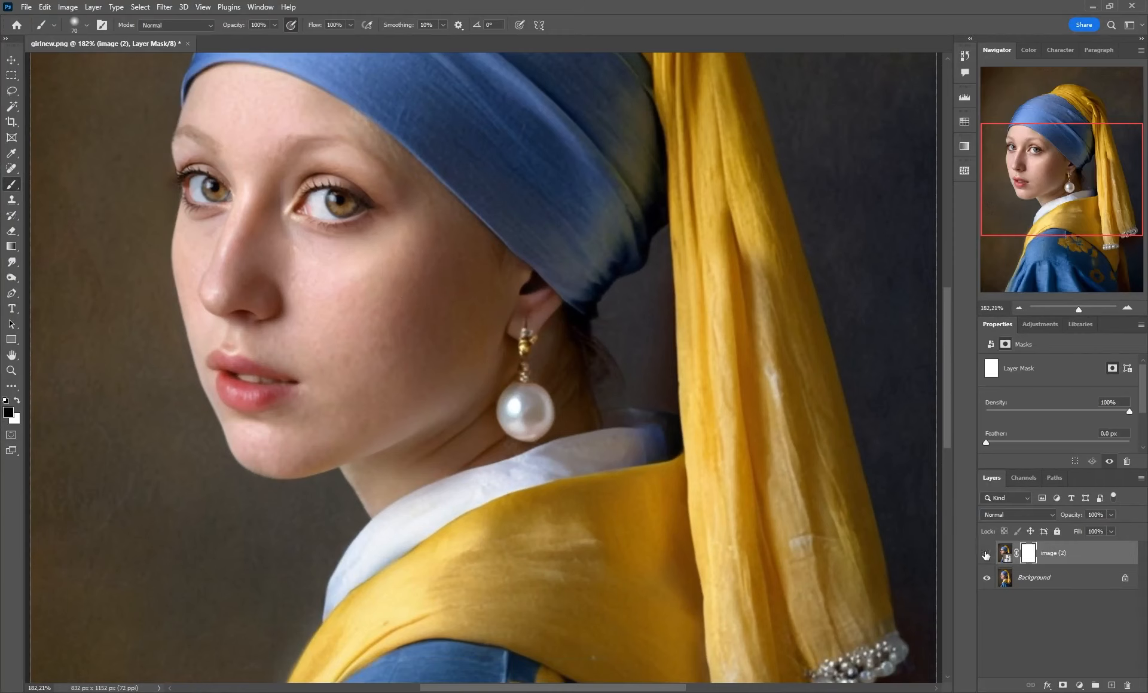
Paint black on the image (2) layer mask around both eyes, reducing the brush size to 40 for the farther eye.
click(985, 554)
click(986, 554)
mouse_move(344, 257)
mouse_down()
mouse_move(300, 248)
mouse_move(278, 184)
mouse_move(293, 171)
mouse_move(321, 195)
mouse_move(306, 200)
mouse_up()
key(bracketleft)
key(bracketleft)
key(bracketleft)
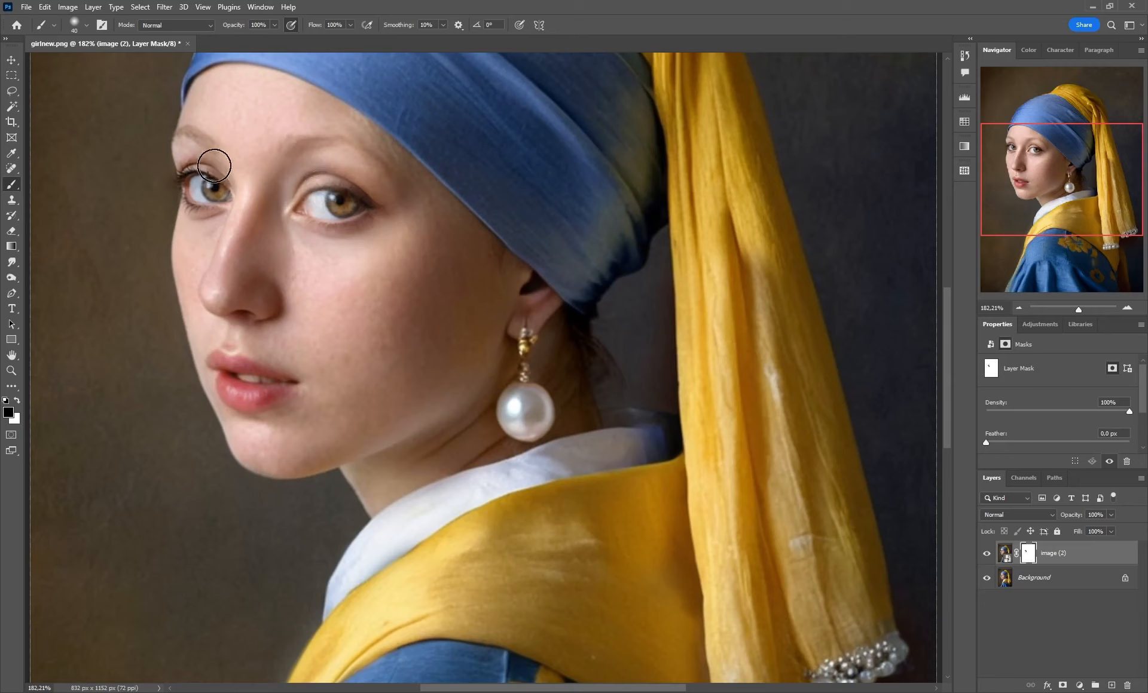
mouse_move(214, 166)
mouse_down()
mouse_move(190, 162)
mouse_move(223, 175)
mouse_move(220, 219)
mouse_move(189, 216)
mouse_up()
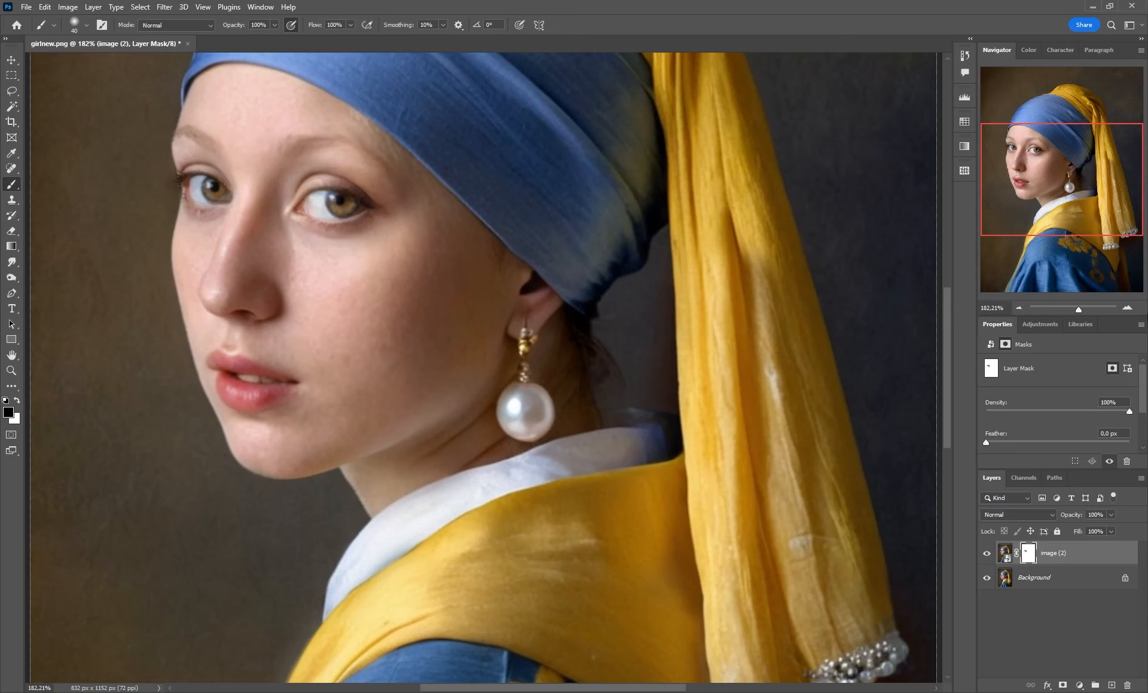
Compare the whole portrait with and without the image (2) layer by toggling its visibility.
drag(1078, 309, 1071, 310)
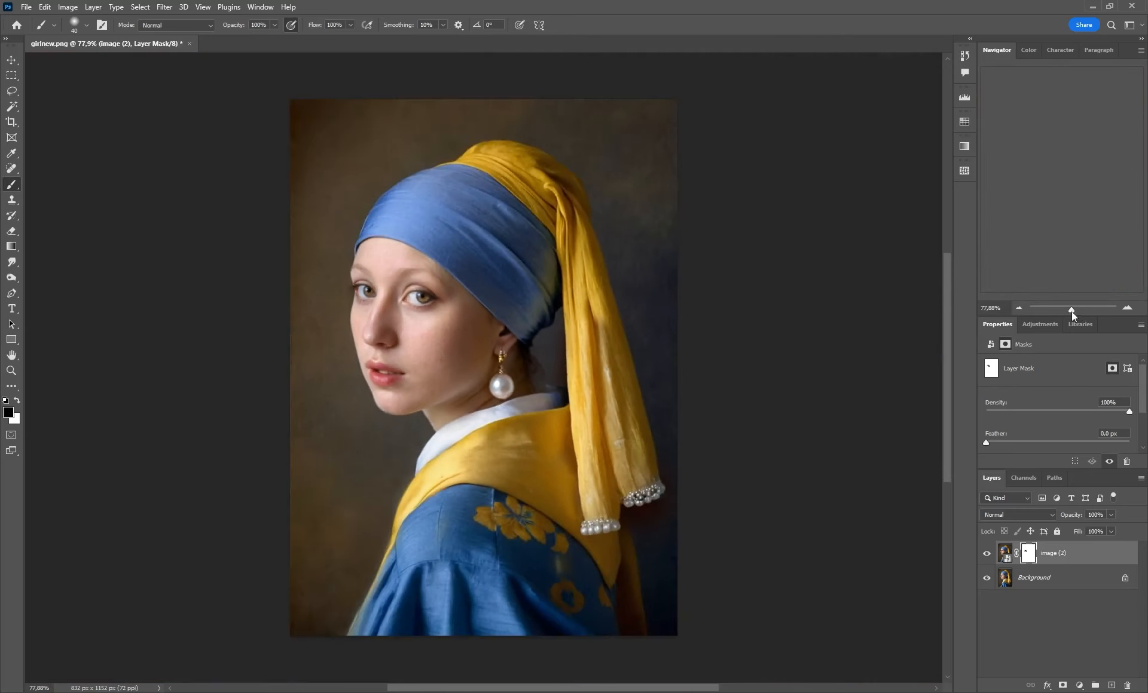
click(987, 555)
click(987, 555)
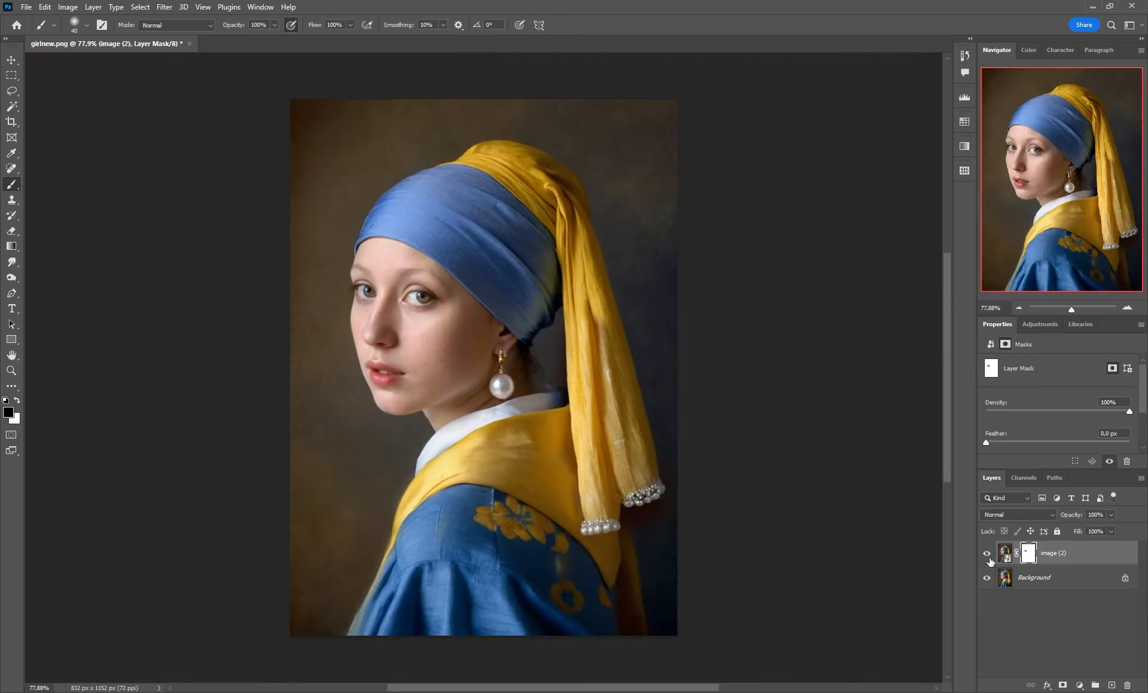
click(987, 555)
click(987, 555)
click(987, 557)
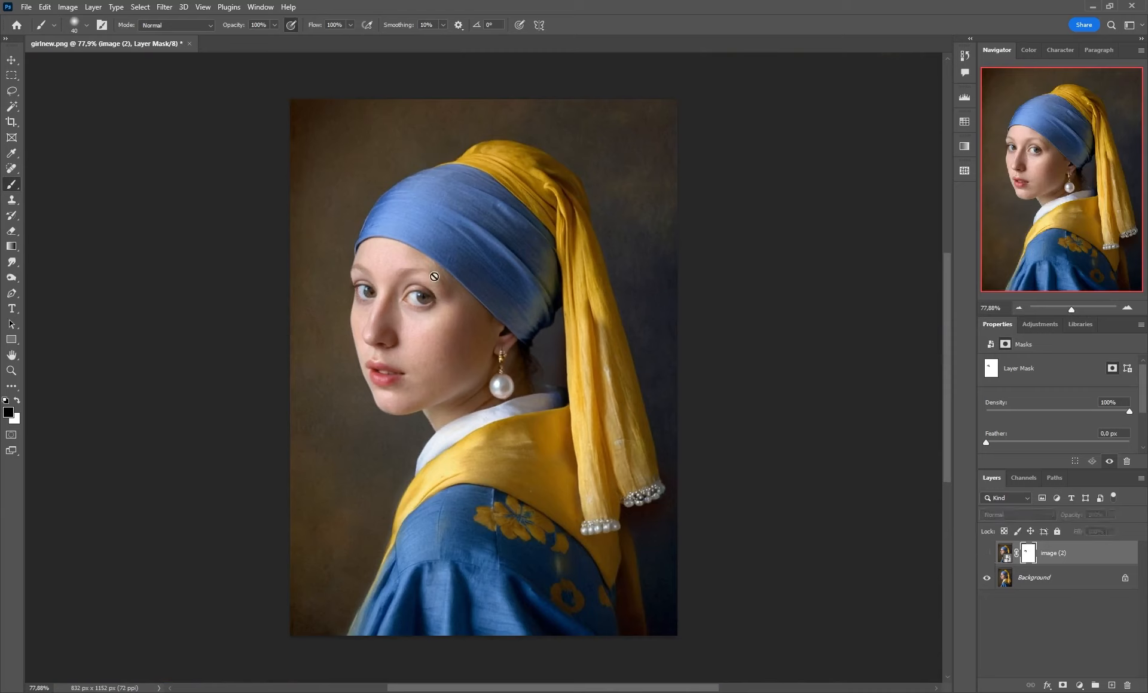
click(989, 557)
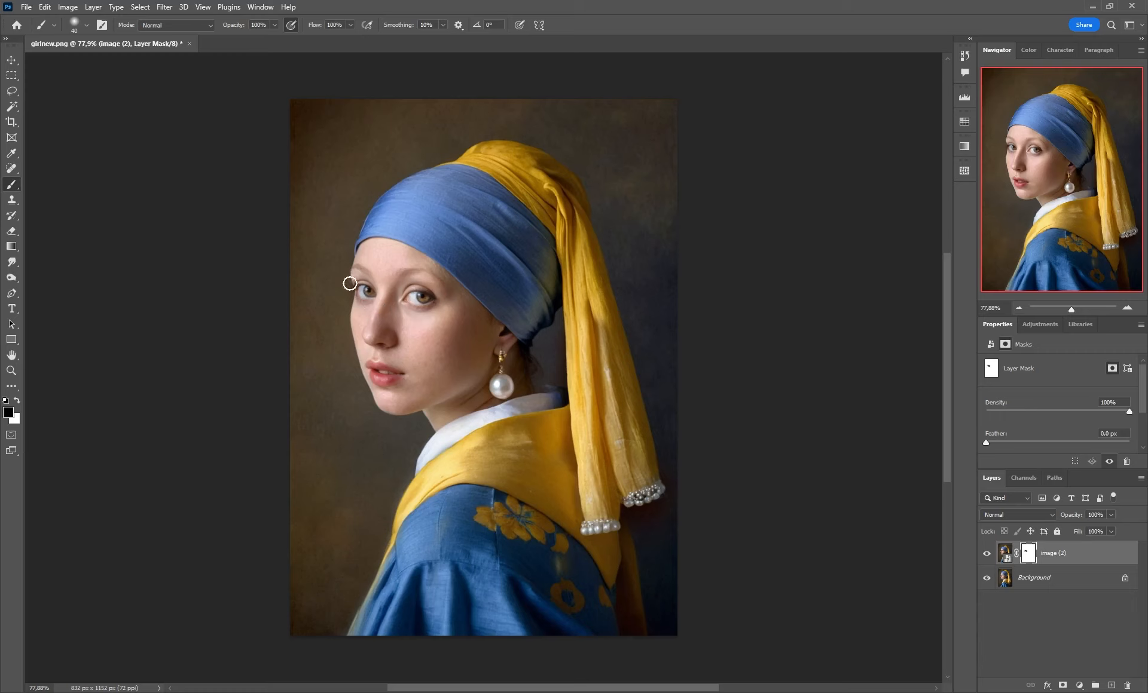
click(987, 555)
click(987, 554)
Switch the image (2) mask brush to white at size 25.
drag(1077, 308, 1074, 309)
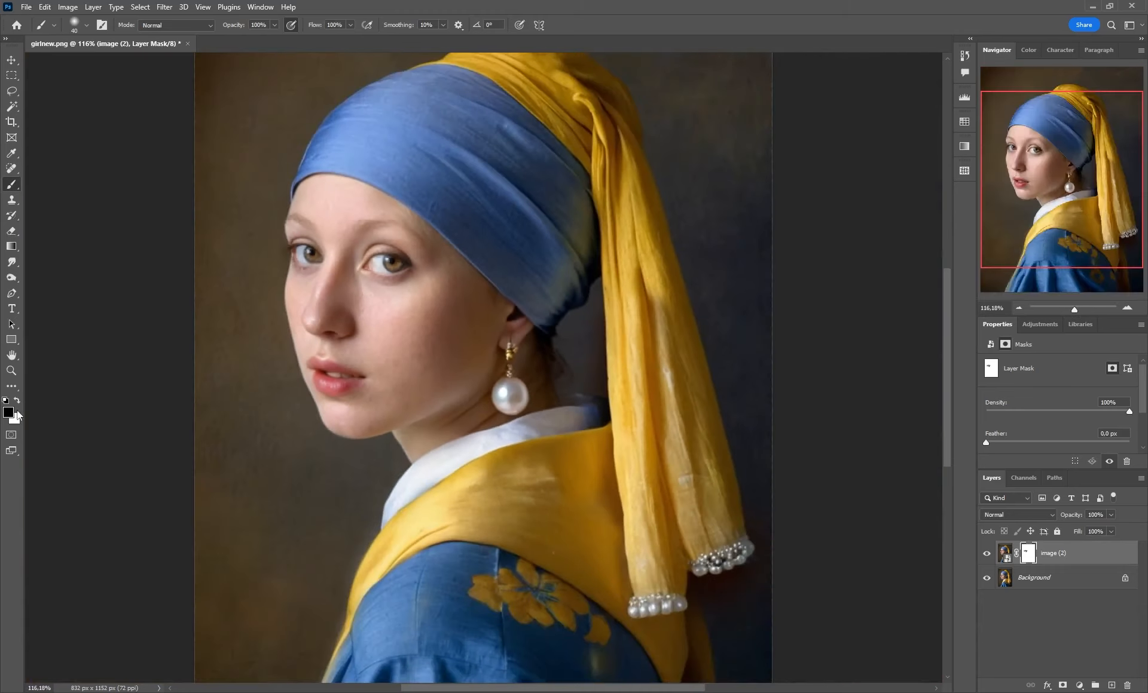
key(x)
drag(1074, 307, 1073, 311)
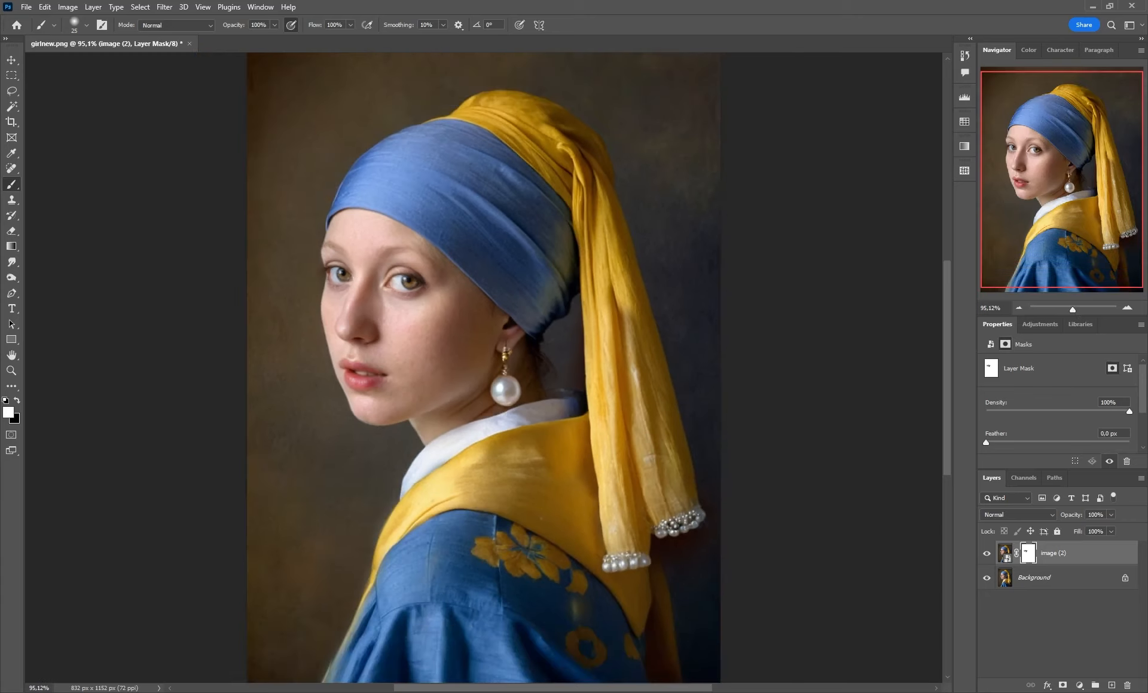
Save a copy of the portrait to the desktop as girlnew2.png with the large file size option.
click(27, 6)
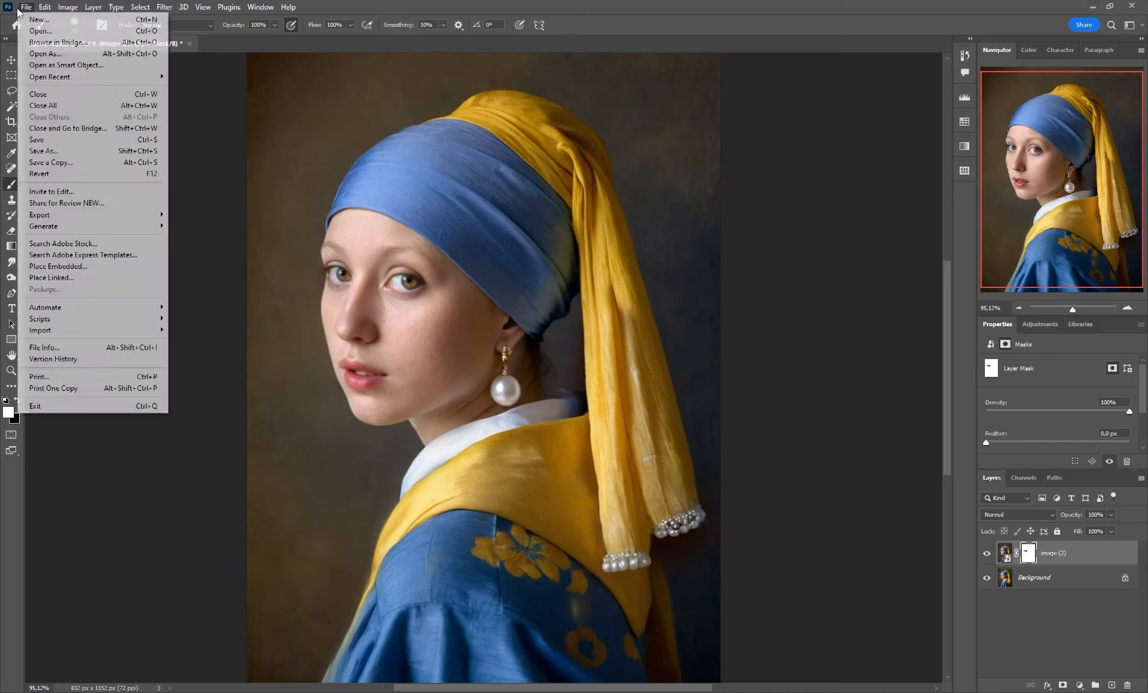
click(63, 163)
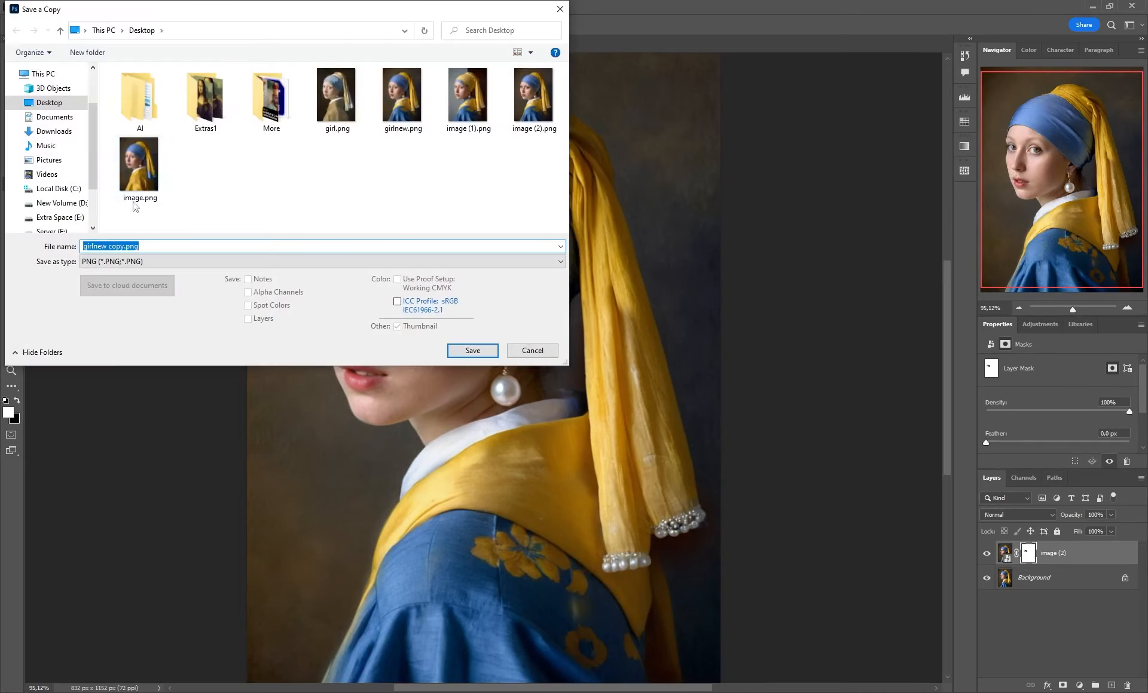
click(110, 246)
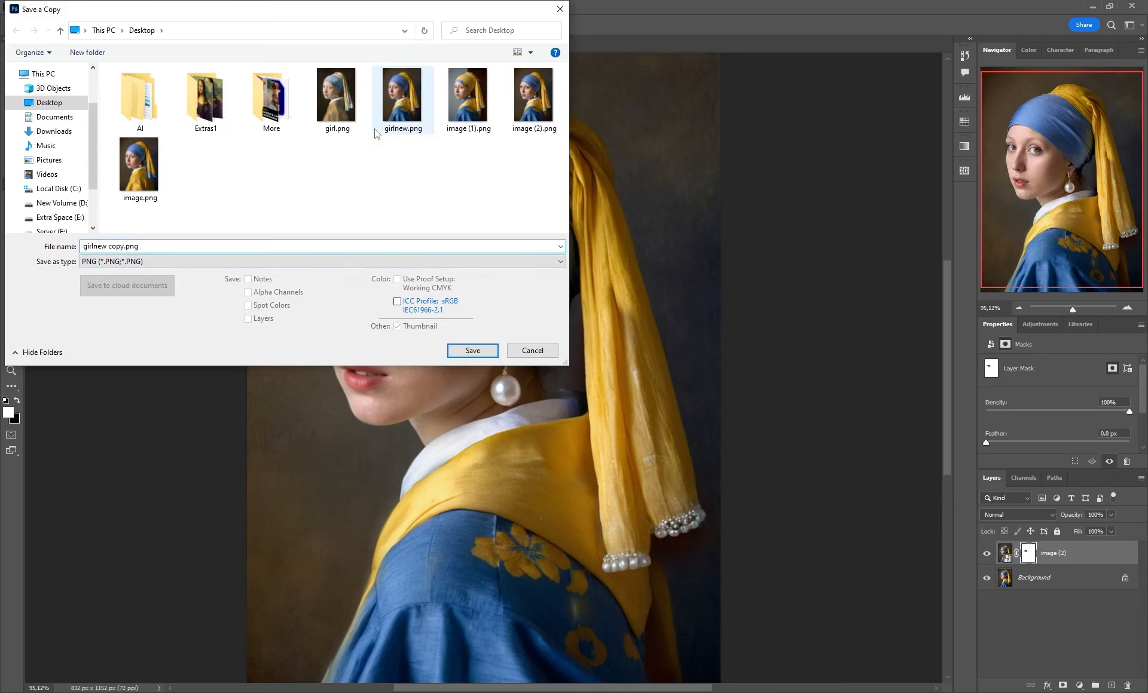
click(397, 88)
click(107, 246)
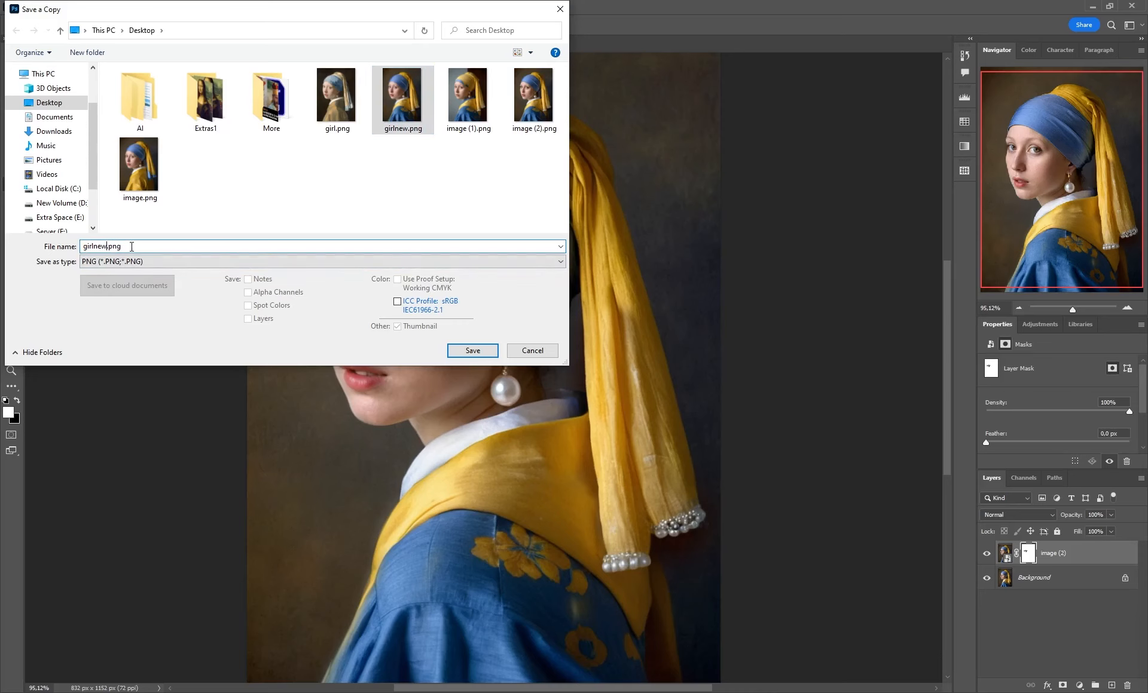
click(473, 351)
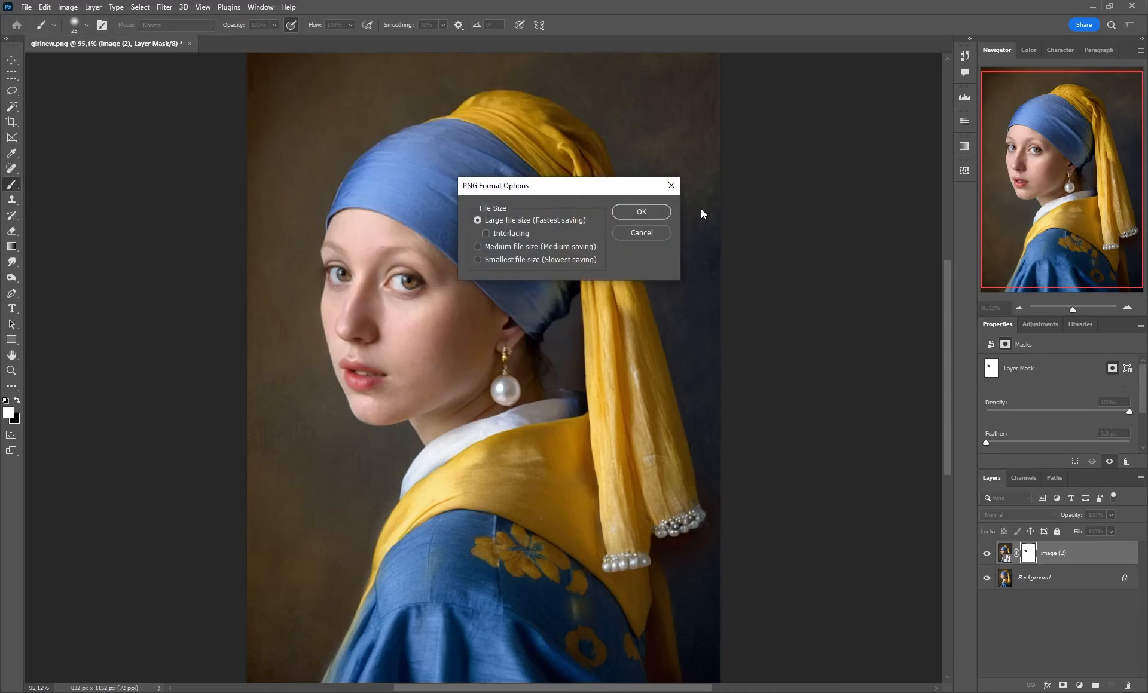
click(649, 212)
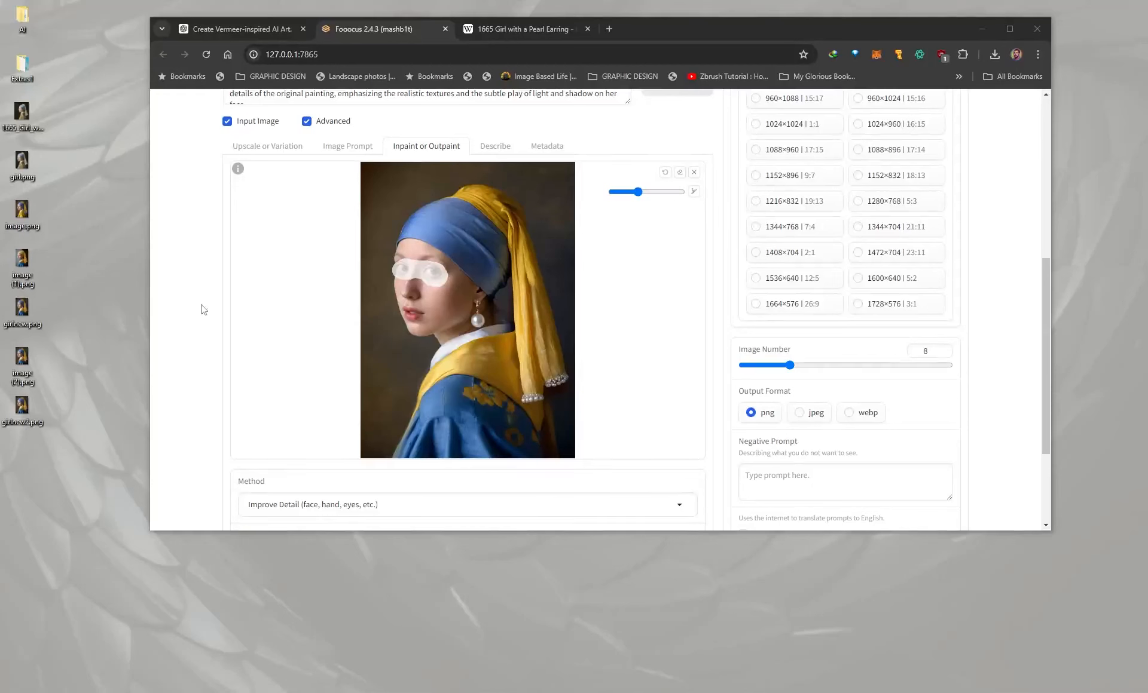
In Fooocus, clear the painted eye mask and set inpainting to Modify Content with the additional prompt "black headscarf with patterns".
mouse_move(37, 415)
mouse_down()
mouse_move(183, 502)
mouse_move(426, 354)
mouse_move(400, 354)
mouse_up()
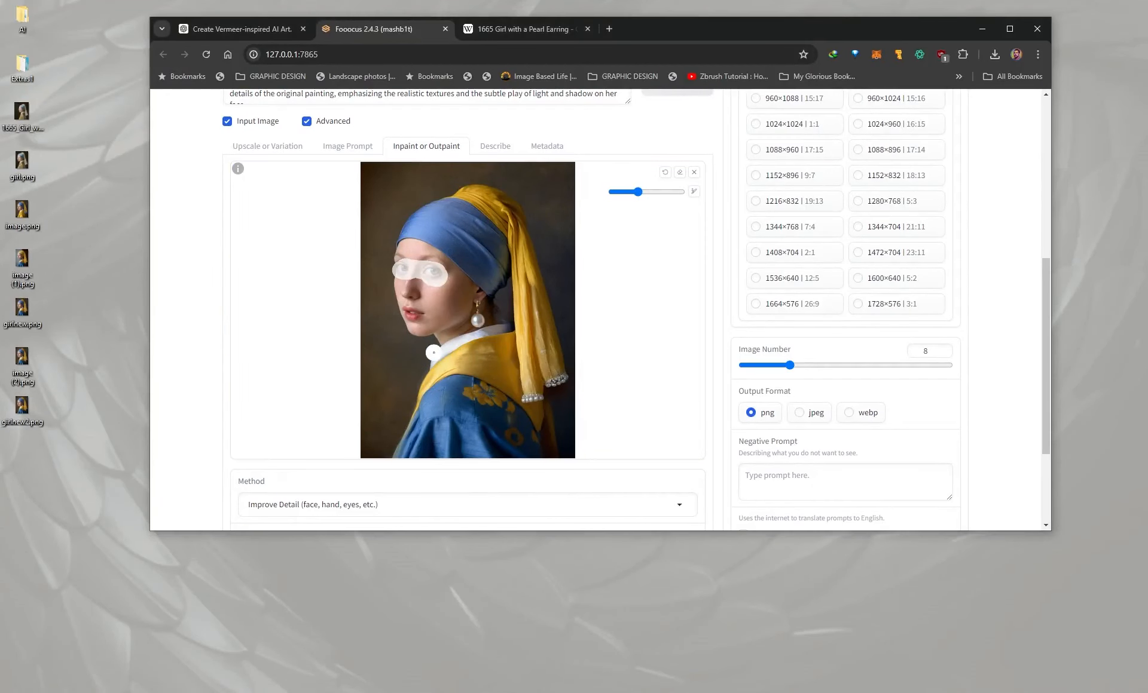
click(680, 174)
double_click(794, 24)
scroll(424, 559, up, 4)
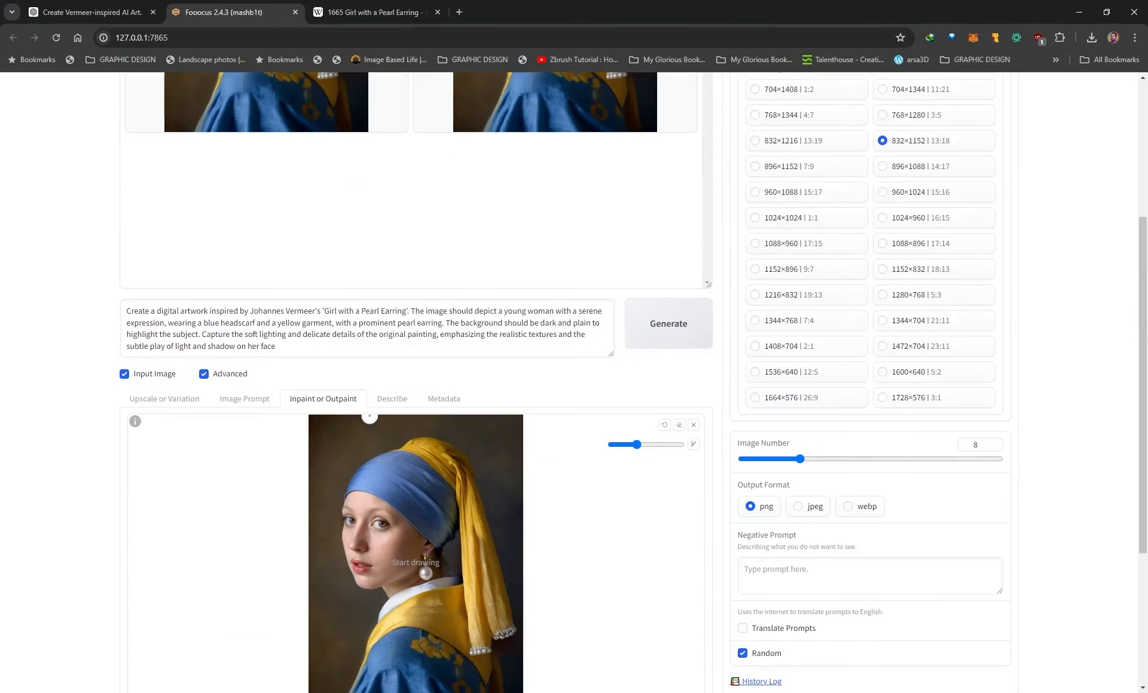
scroll(358, 526, down, 2)
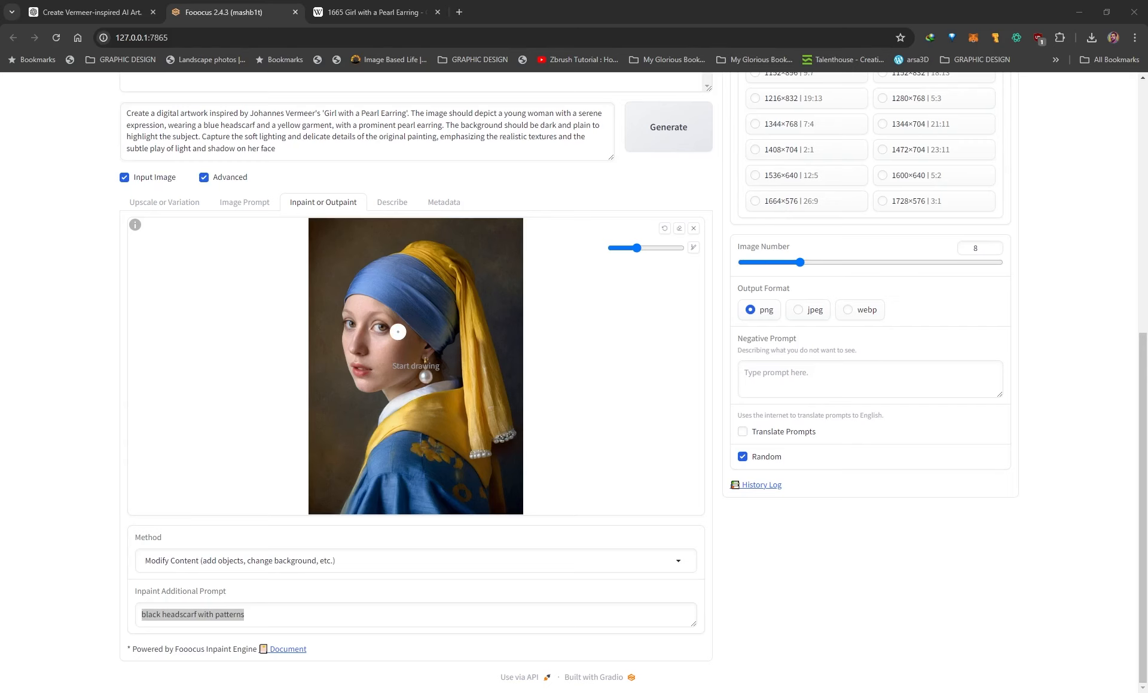
scroll(131, 334, up, 1)
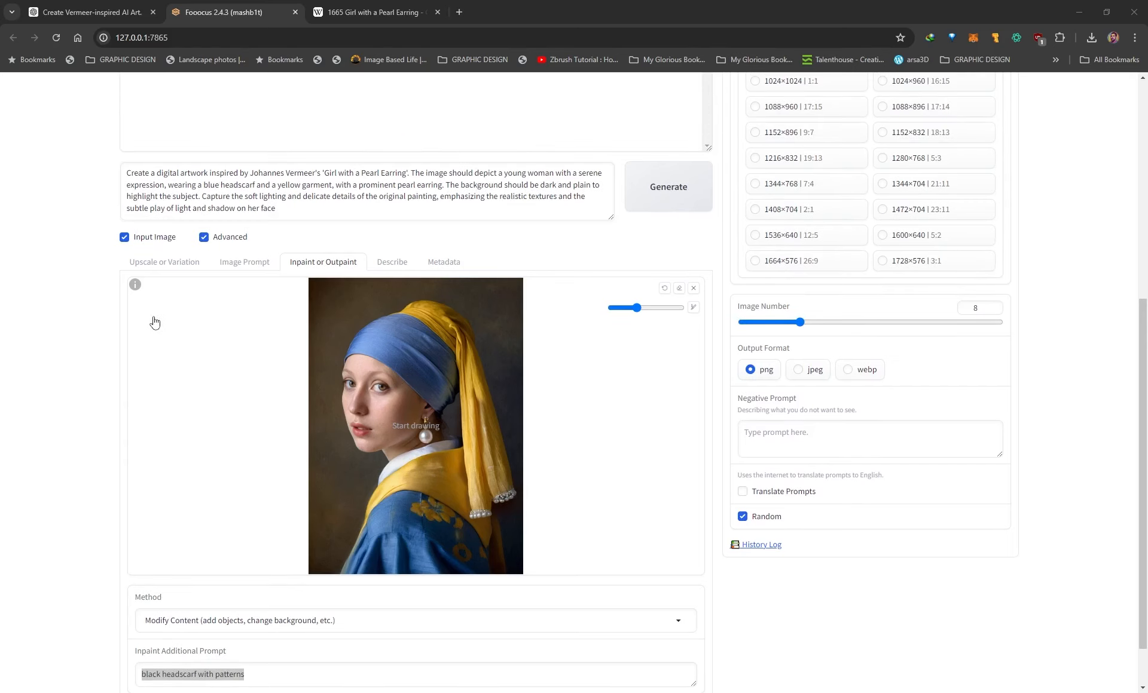
Load girlnew2.png from the desktop as the Upscale or Variation input image and select Upscale (2x).
click(166, 270)
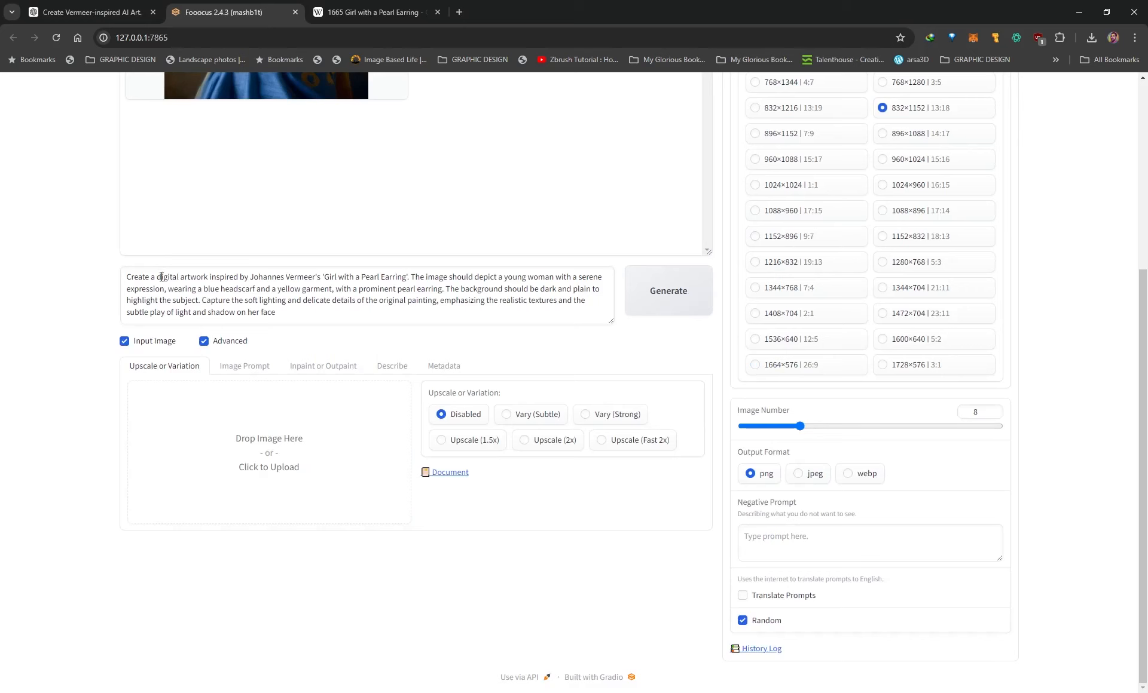
drag(684, 15, 624, 53)
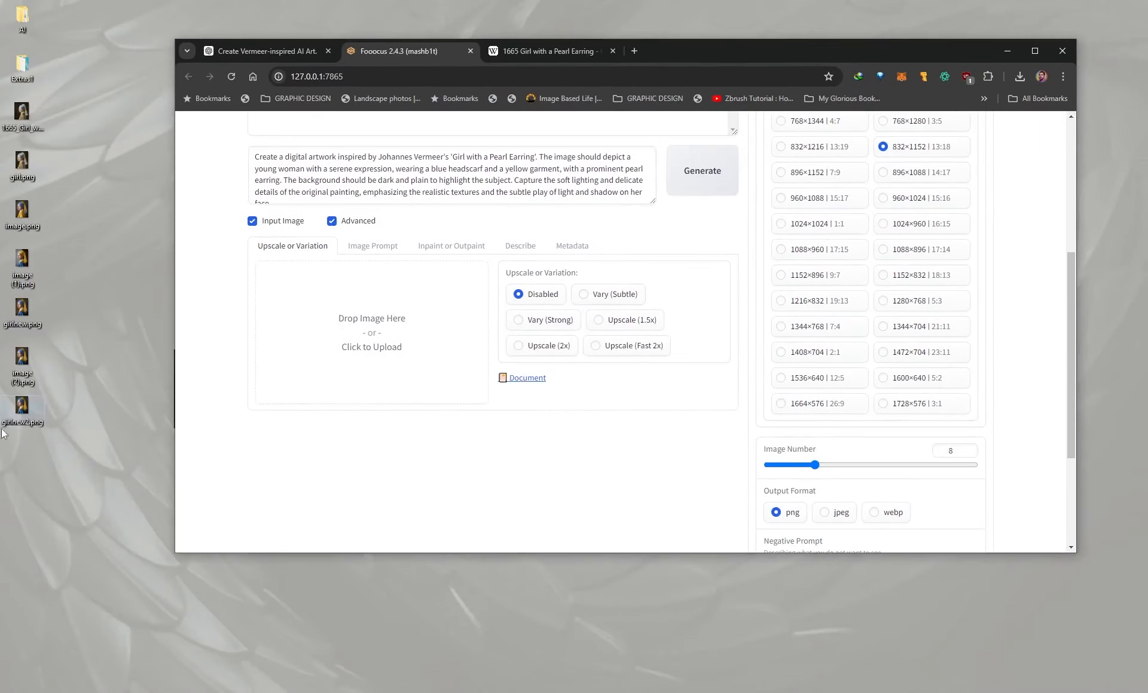
drag(20, 411, 367, 338)
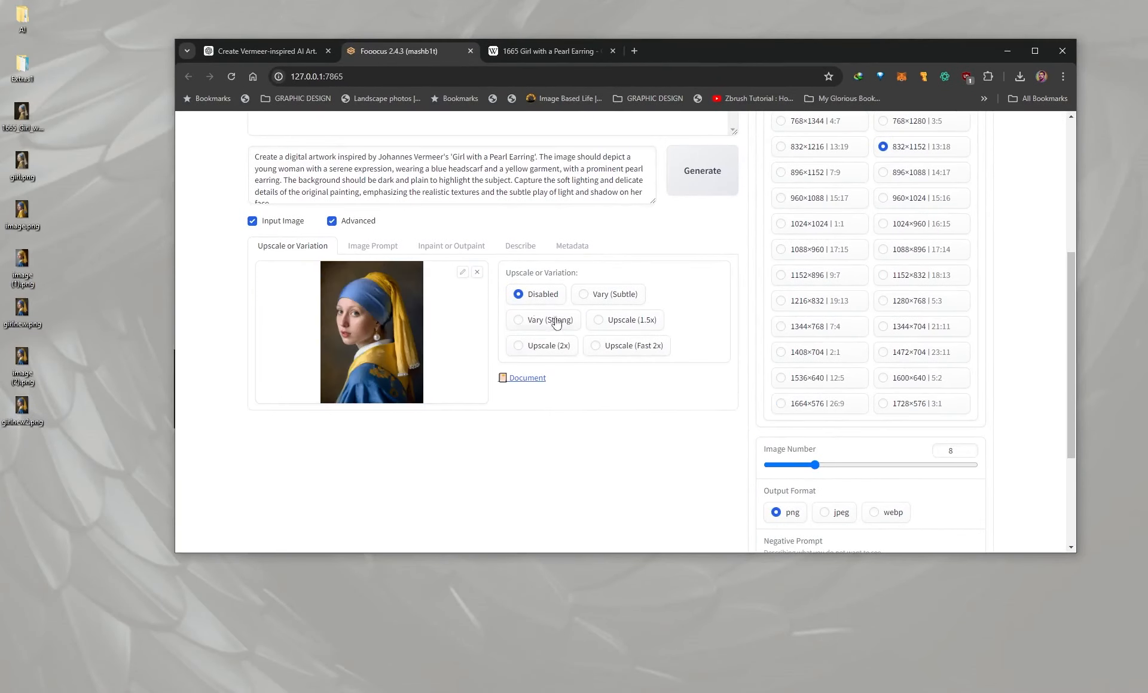
click(546, 353)
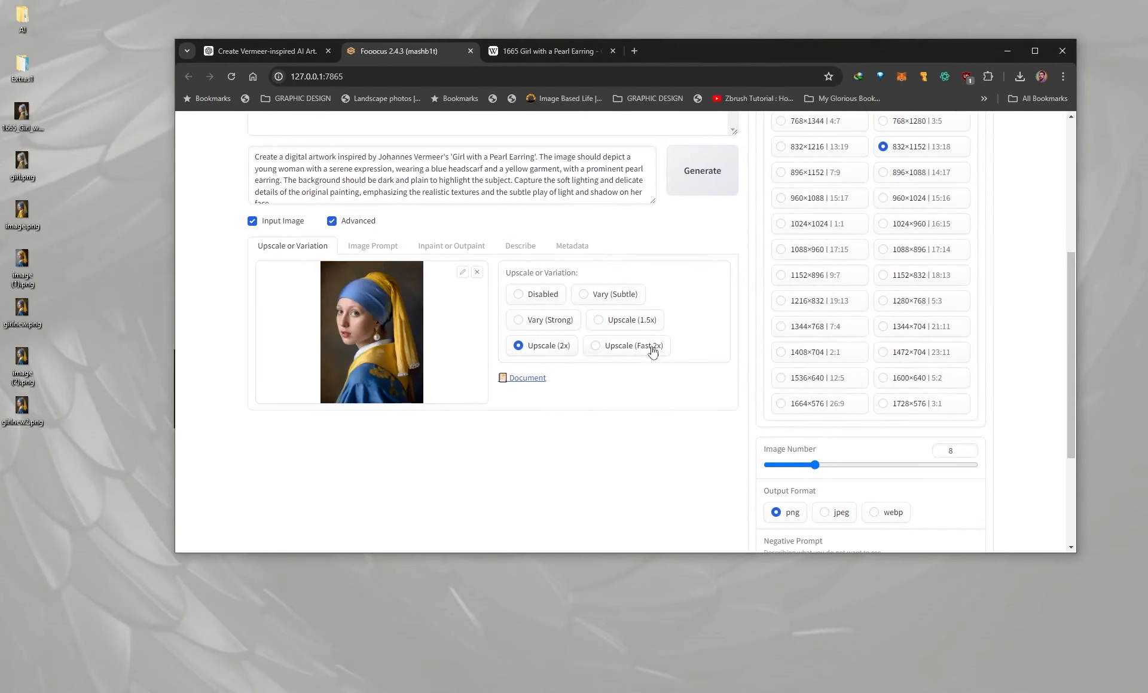
double_click(745, 52)
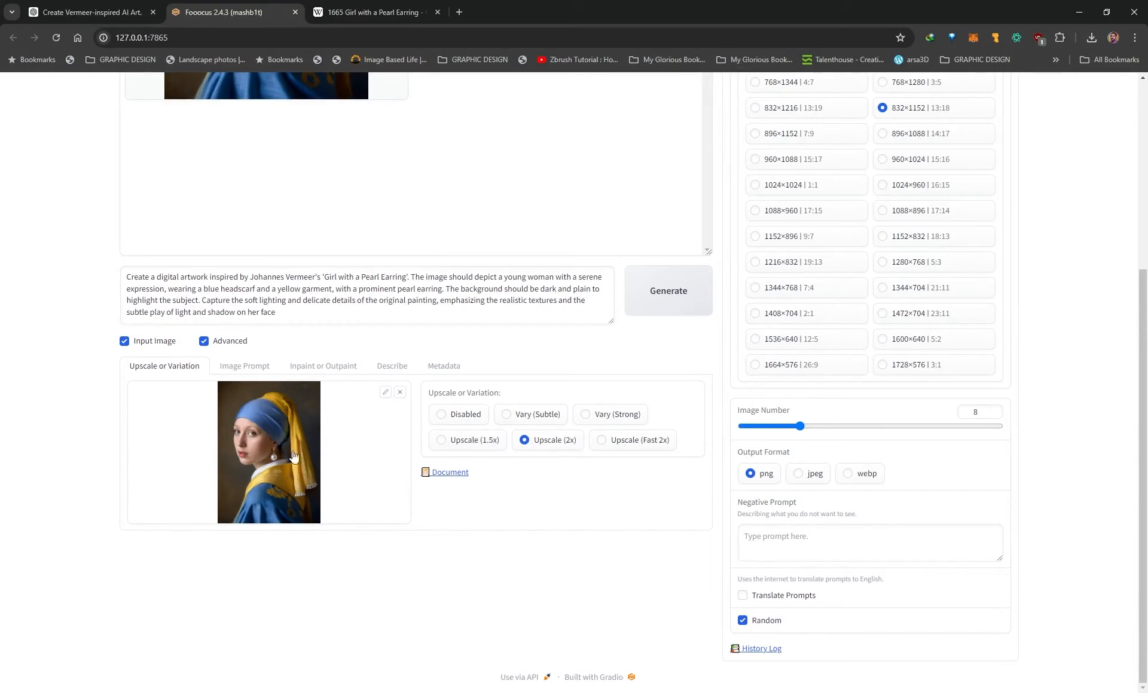
Generate the 2x upscaled portraits and save the second one to the desktop as image (4).png.
scroll(656, 435, up, 2)
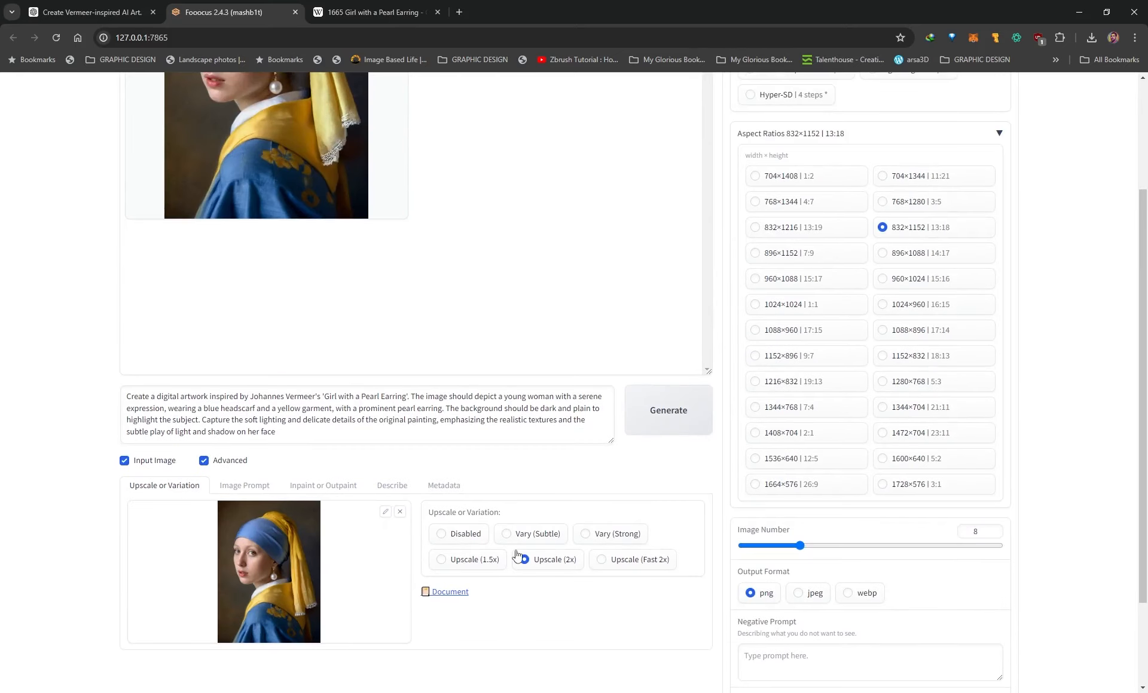
click(695, 423)
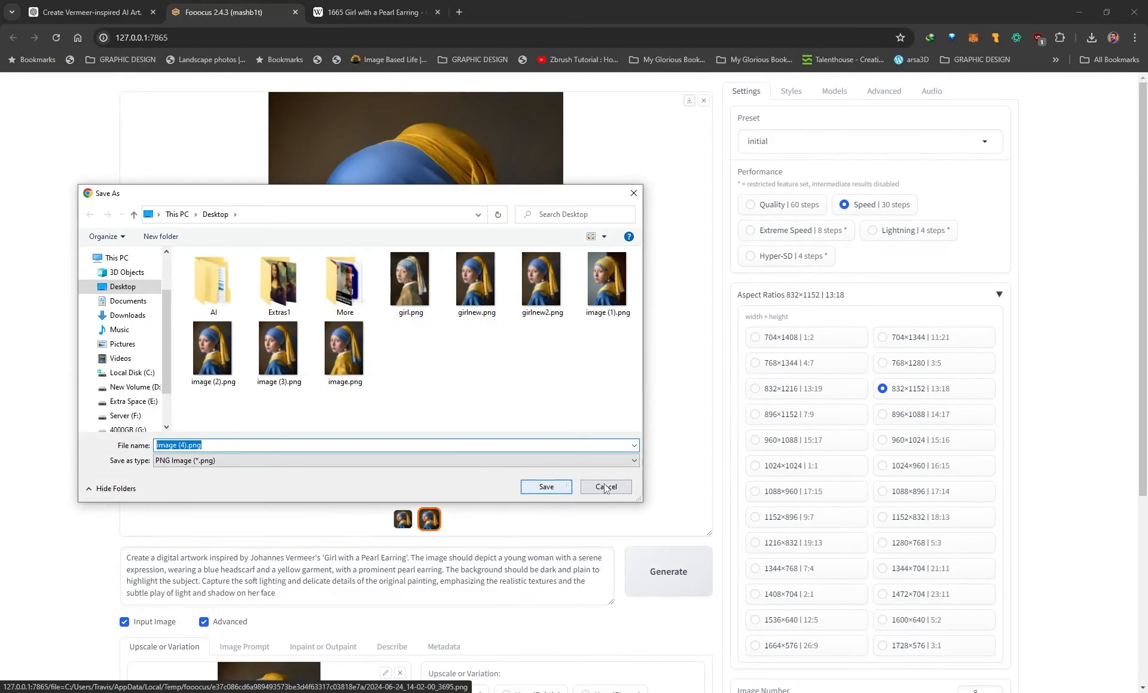
click(559, 489)
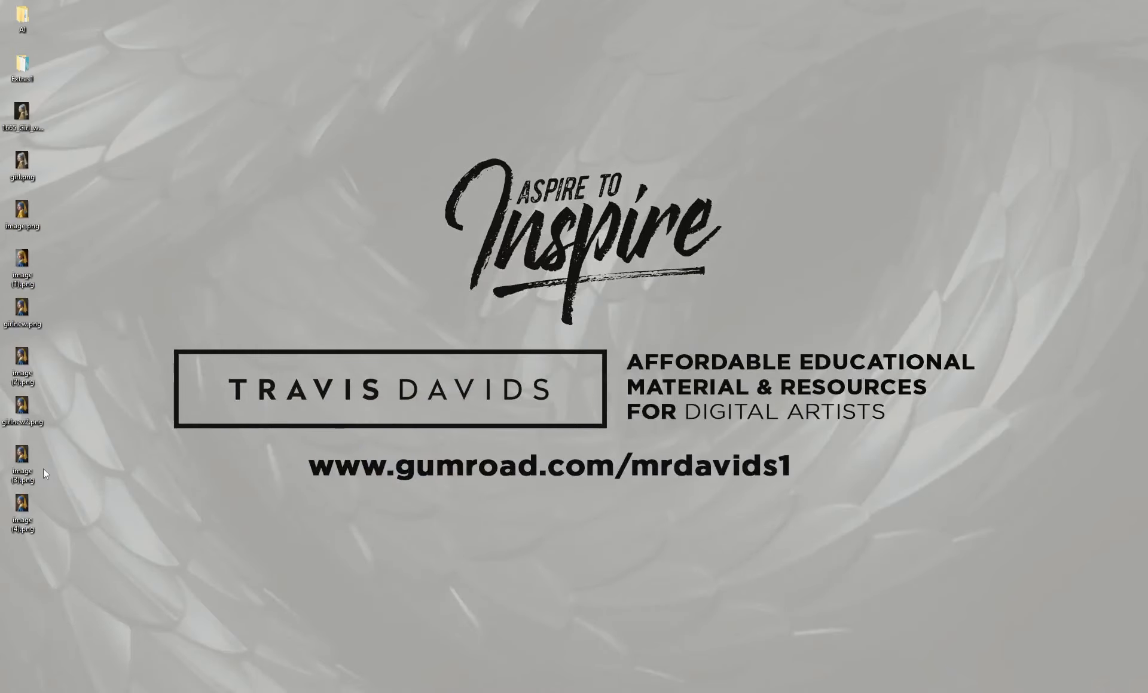
Open girlnew2.png in Photoshop, place image (4).png over it at 50% scale, and add a layer mask to the placed layer.
drag(28, 413, 179, 394)
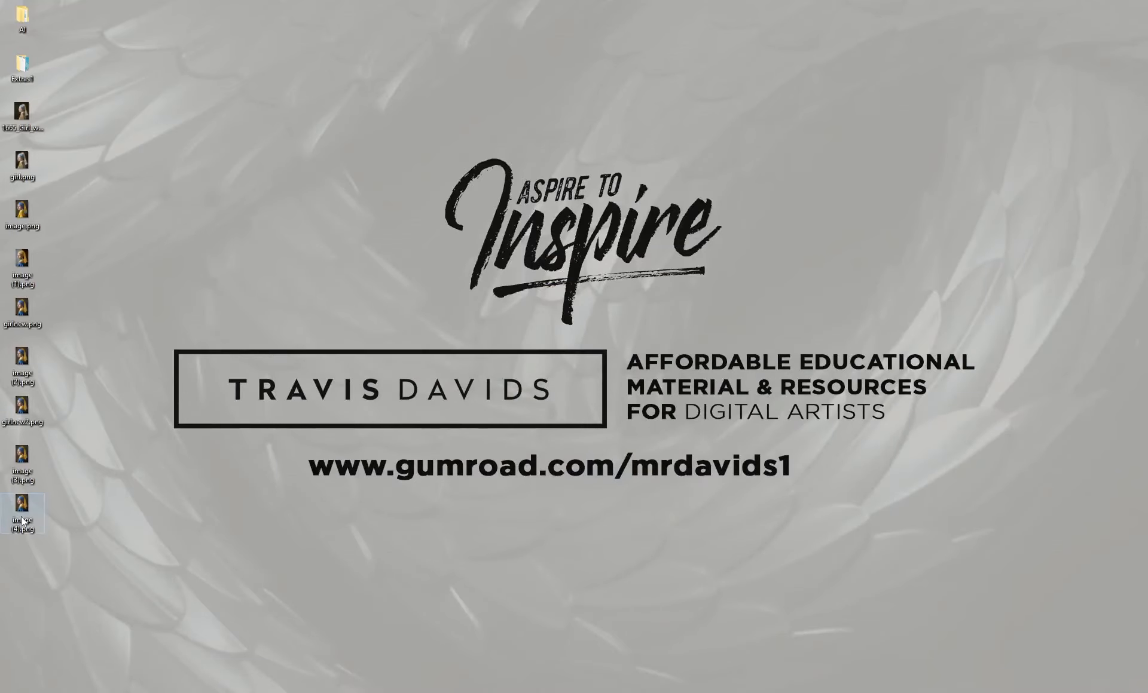
drag(22, 521, 683, 690)
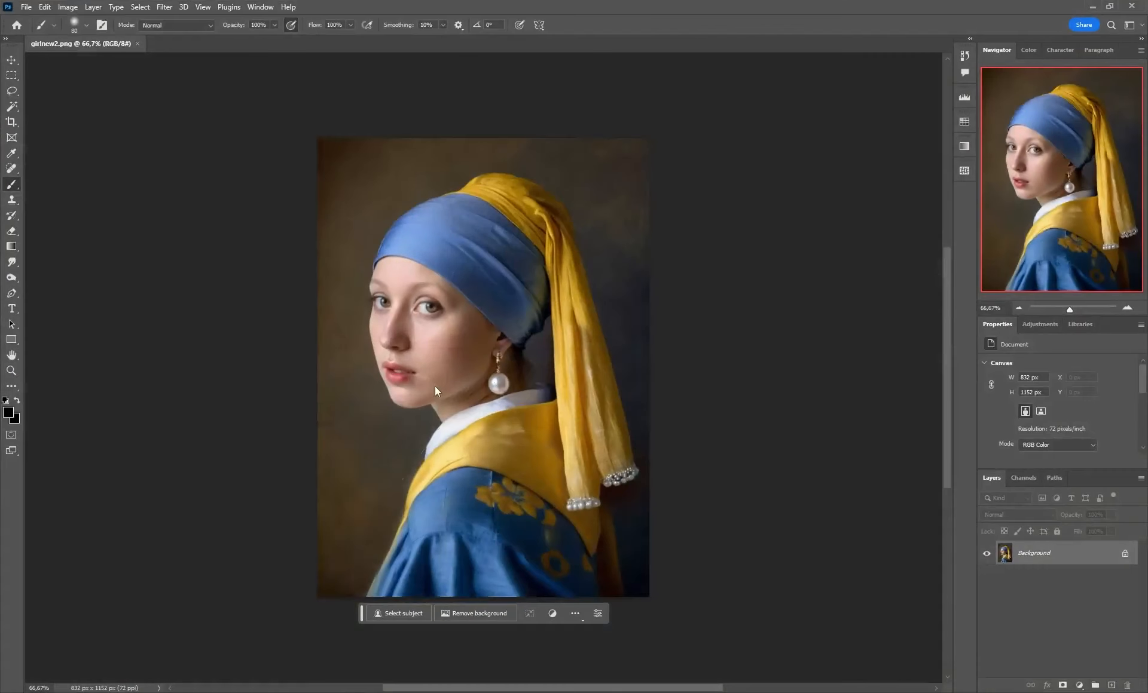
drag(435, 387, 471, 375)
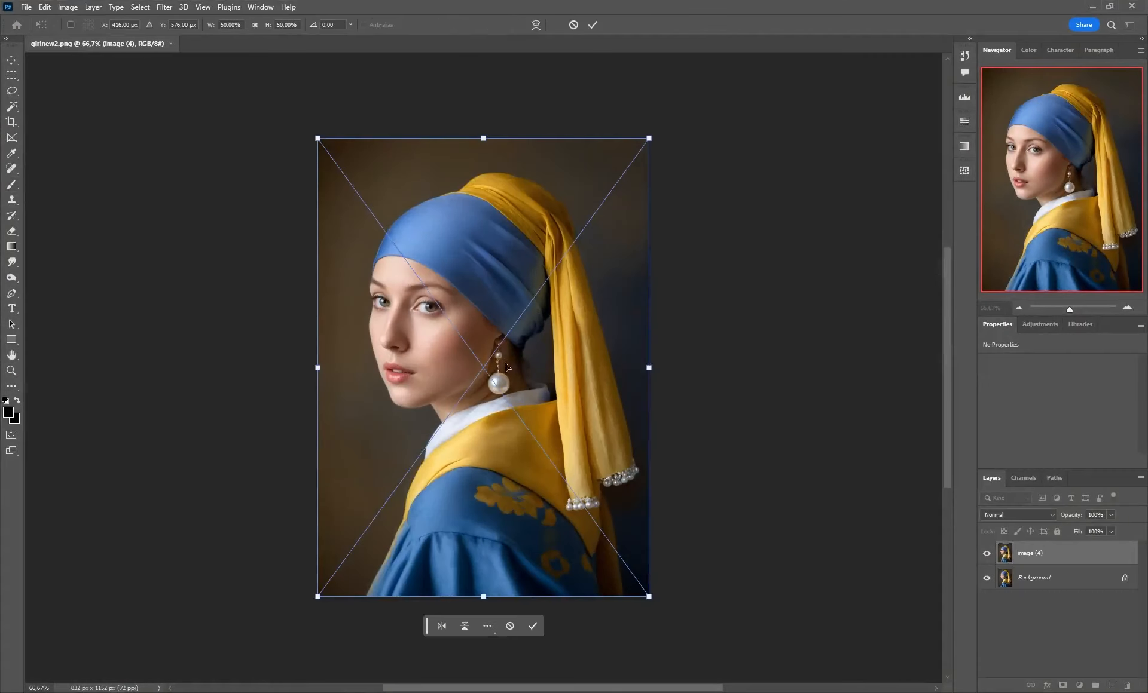
key(Return)
click(1062, 686)
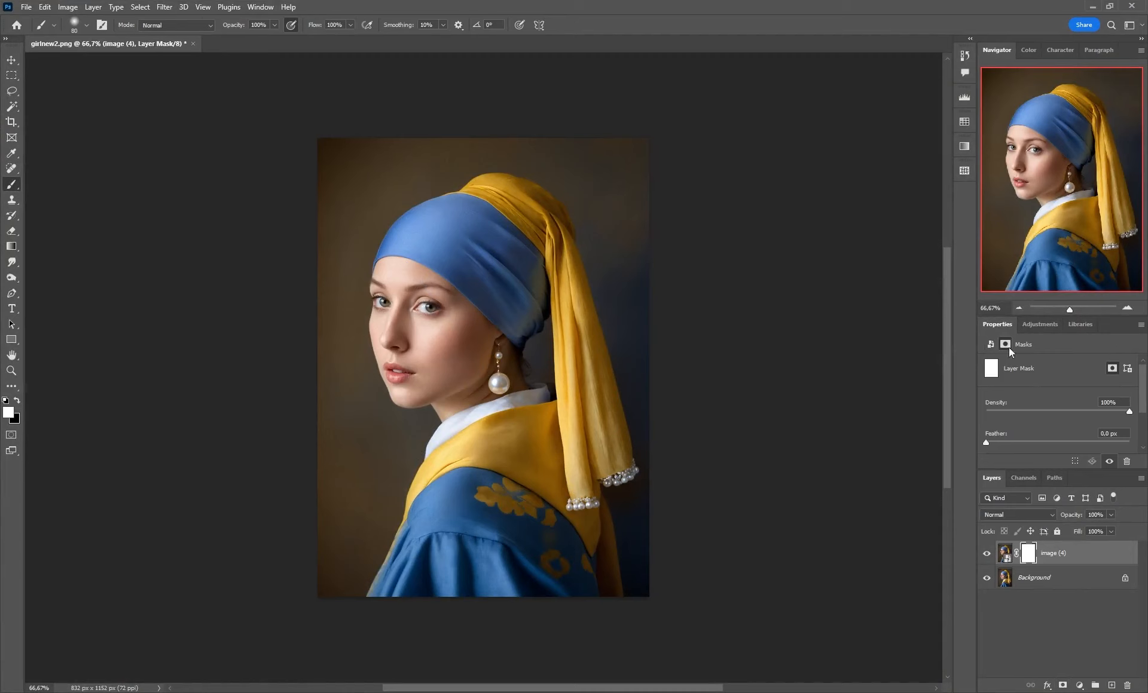
Paint black on the image (4) layer mask over both eyes to reveal the original eyes from the background layer.
drag(1076, 309, 1074, 307)
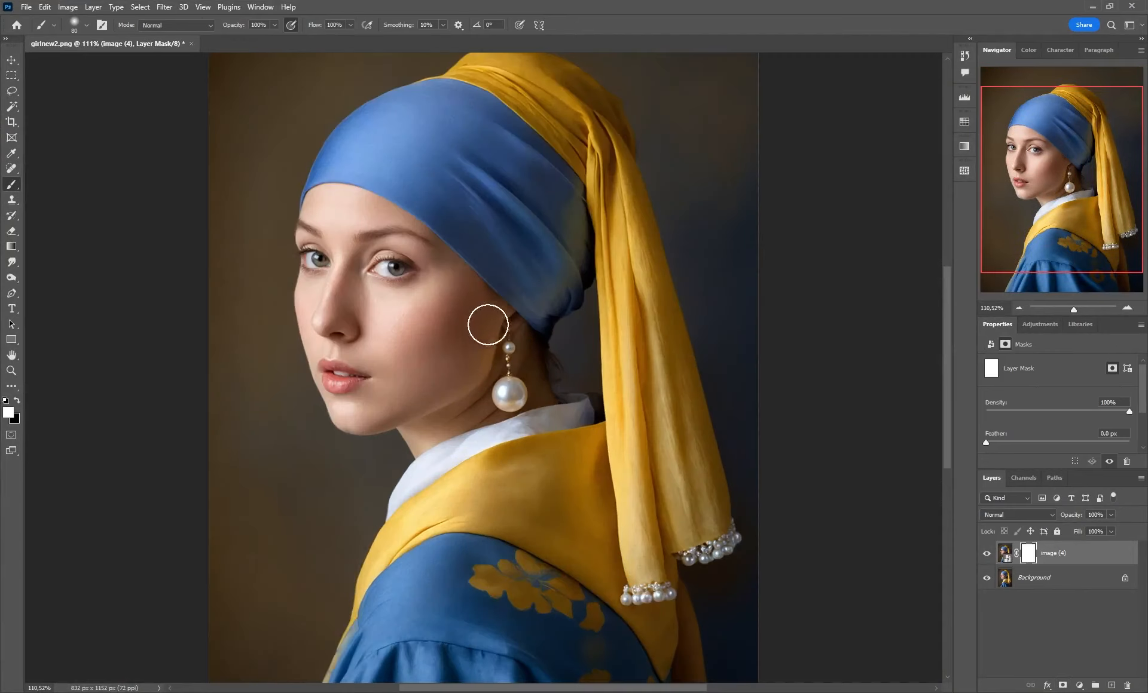
key(bracketright)
key(bracketright)
key(bracketright)
key(bracketright)
key(bracketright)
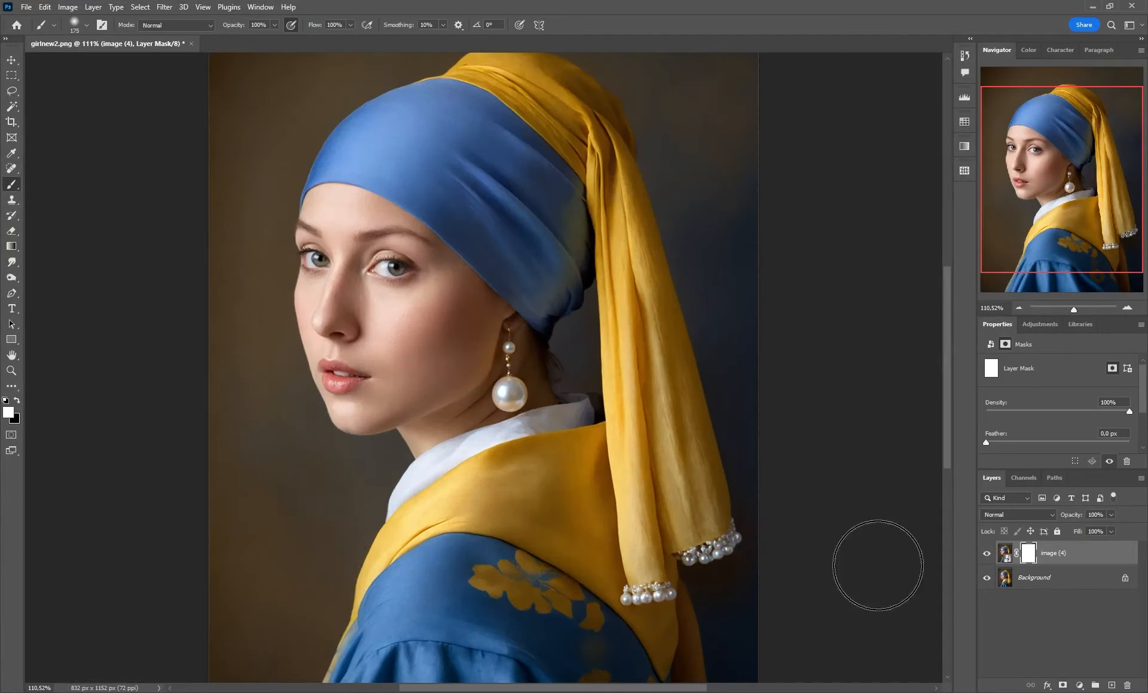
key(bracketleft)
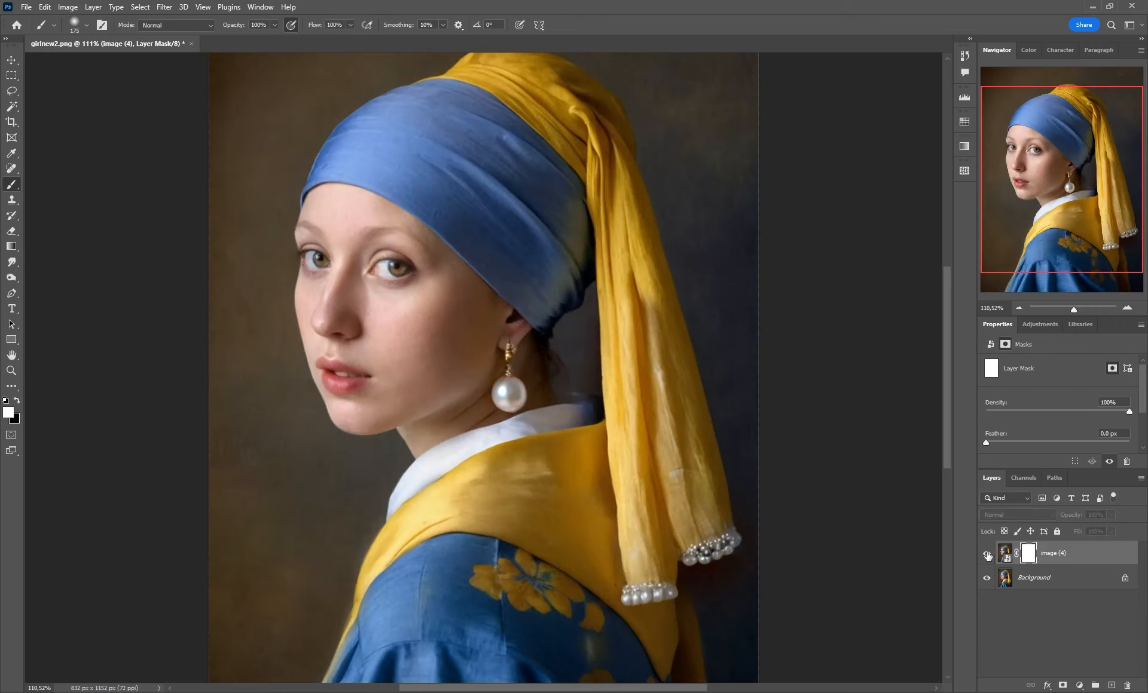
key(bracketright)
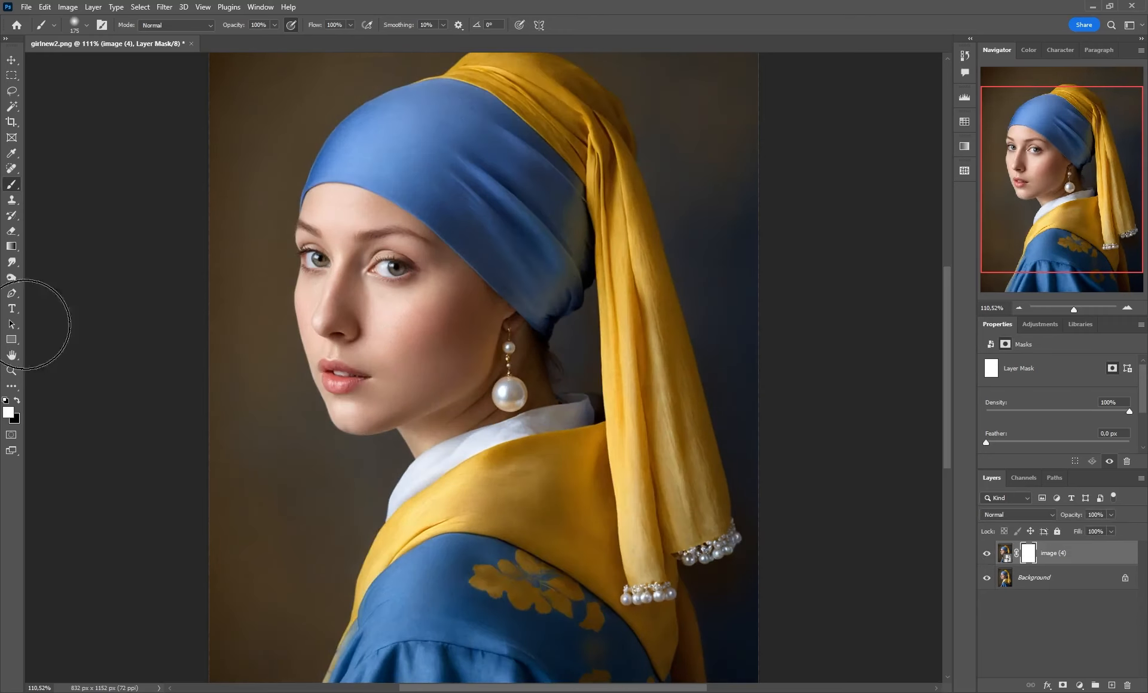
click(18, 400)
key(bracketleft)
click(390, 268)
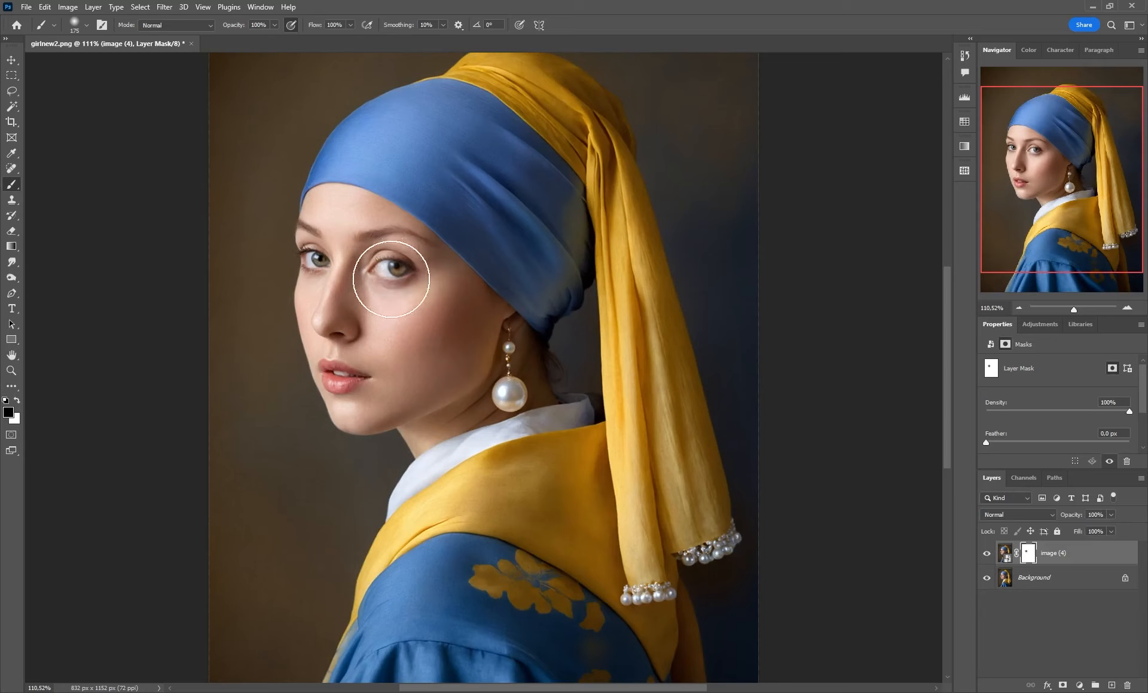
key(bracketleft)
key(bracketleft)
key(bracketleft)
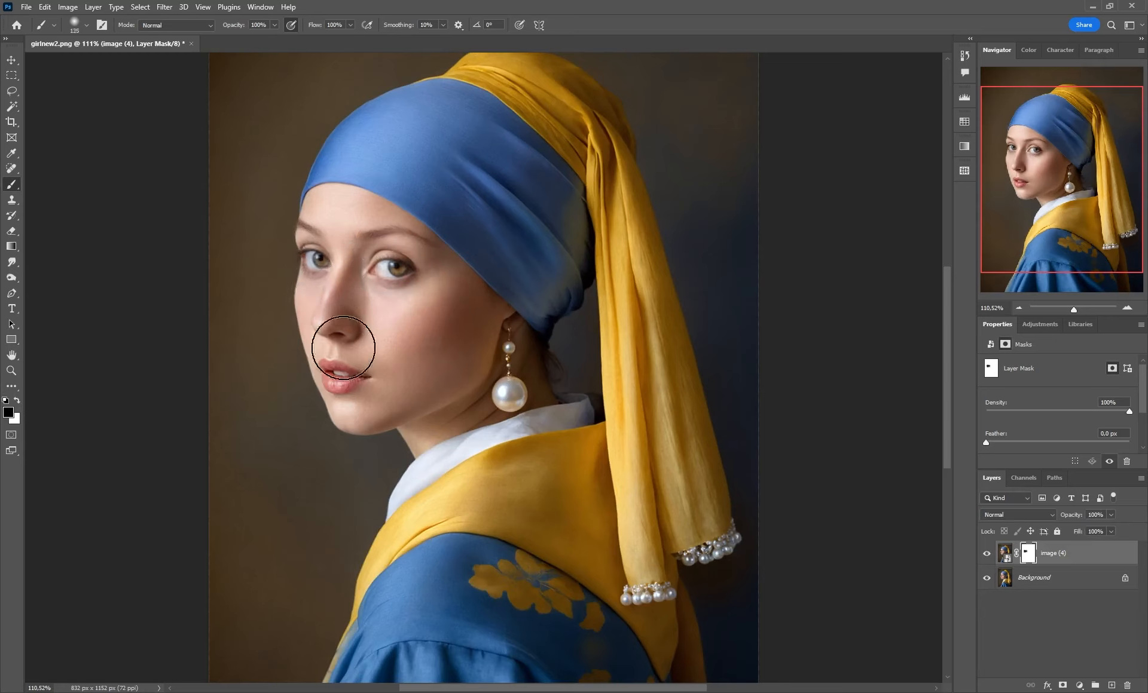
Mask out the upscaled layer over the nose, mouth, cheek and forehead with a 125 px black brush.
key(bracketright)
key(bracketright)
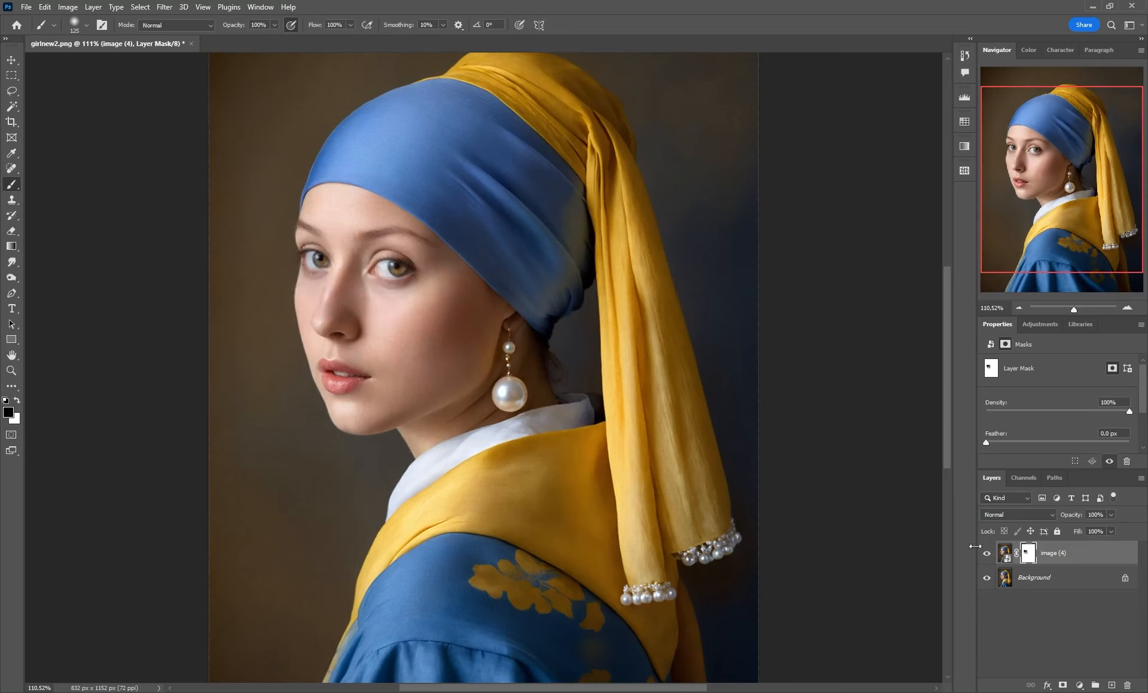
click(987, 554)
click(988, 556)
click(988, 556)
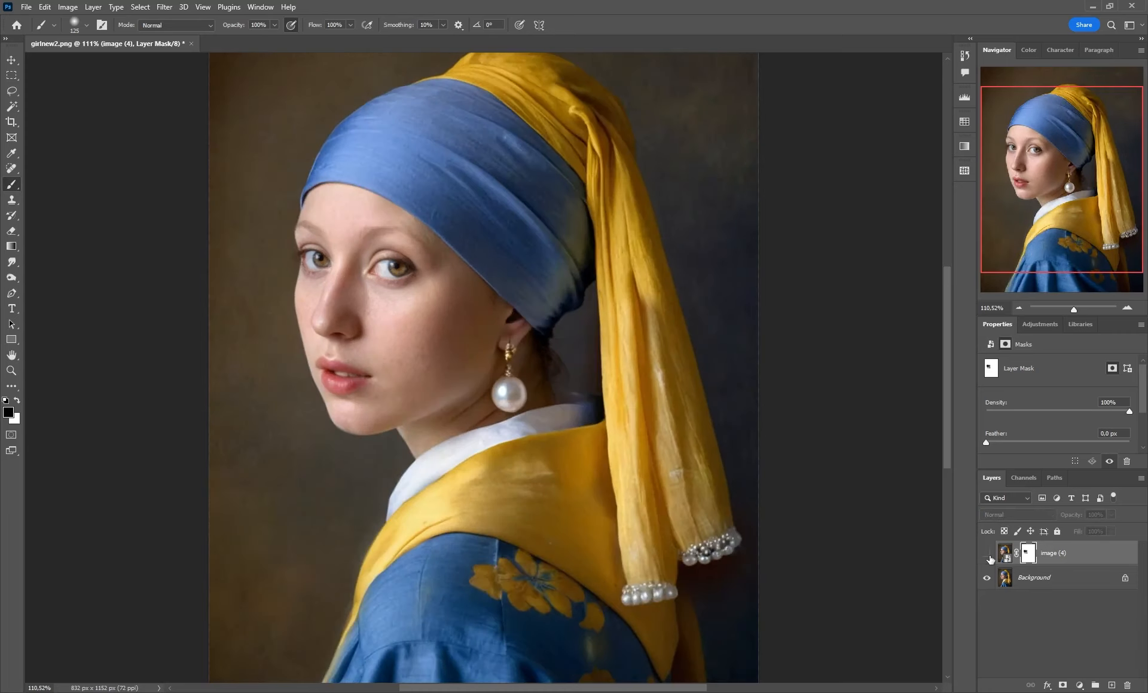
click(988, 556)
drag(315, 372, 366, 401)
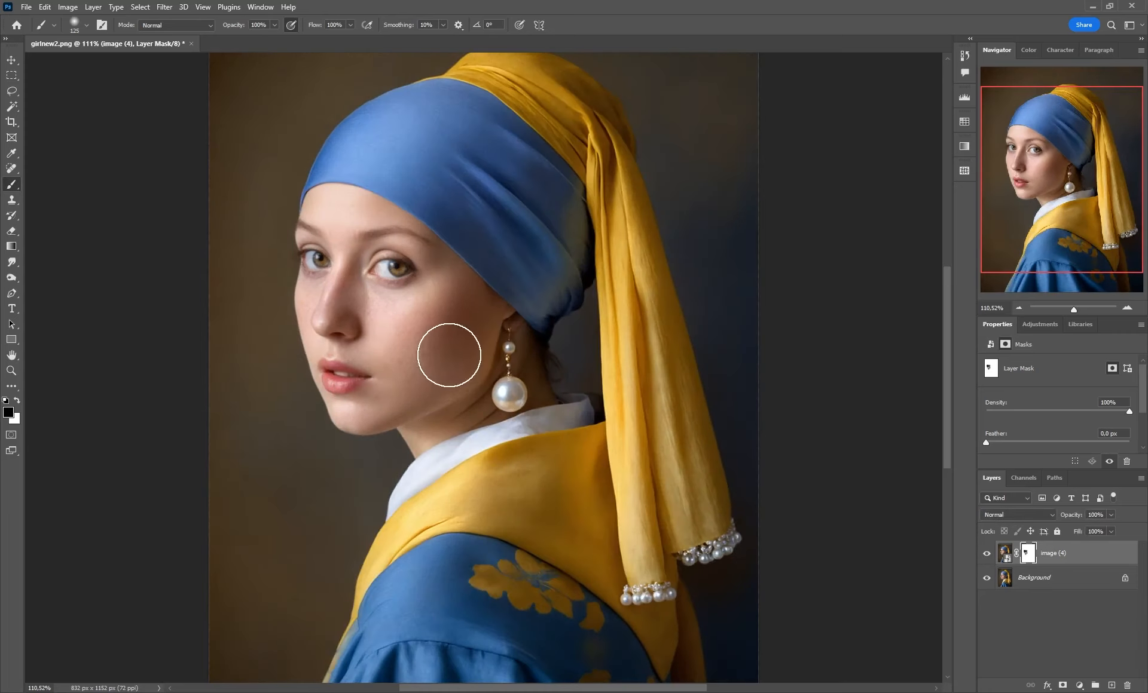
drag(383, 245, 343, 213)
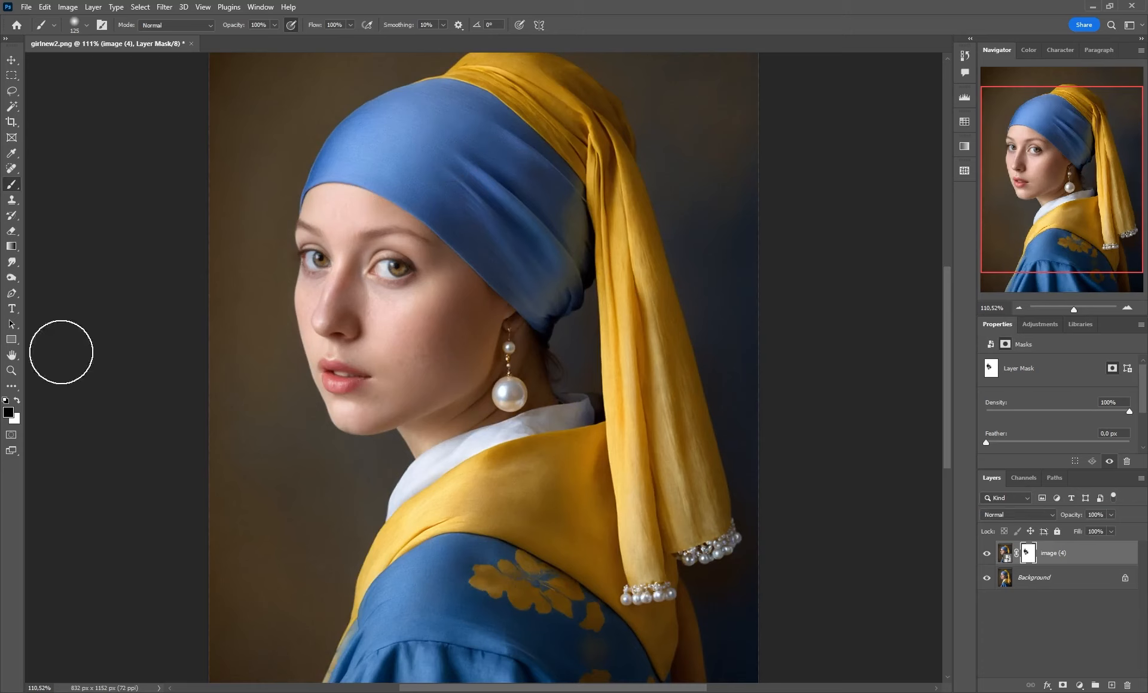
Paint white on the layer mask over parts of the cheek and nose with a smaller brush of about 90 px.
key(x)
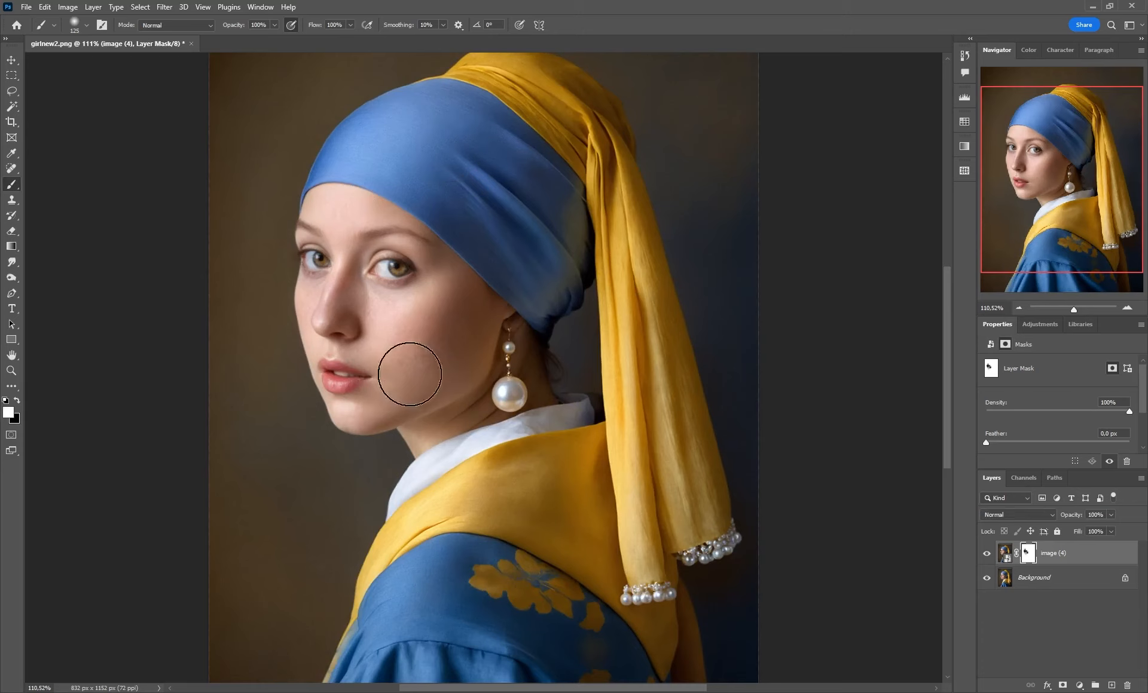
key(bracketleft)
key(bracketleft)
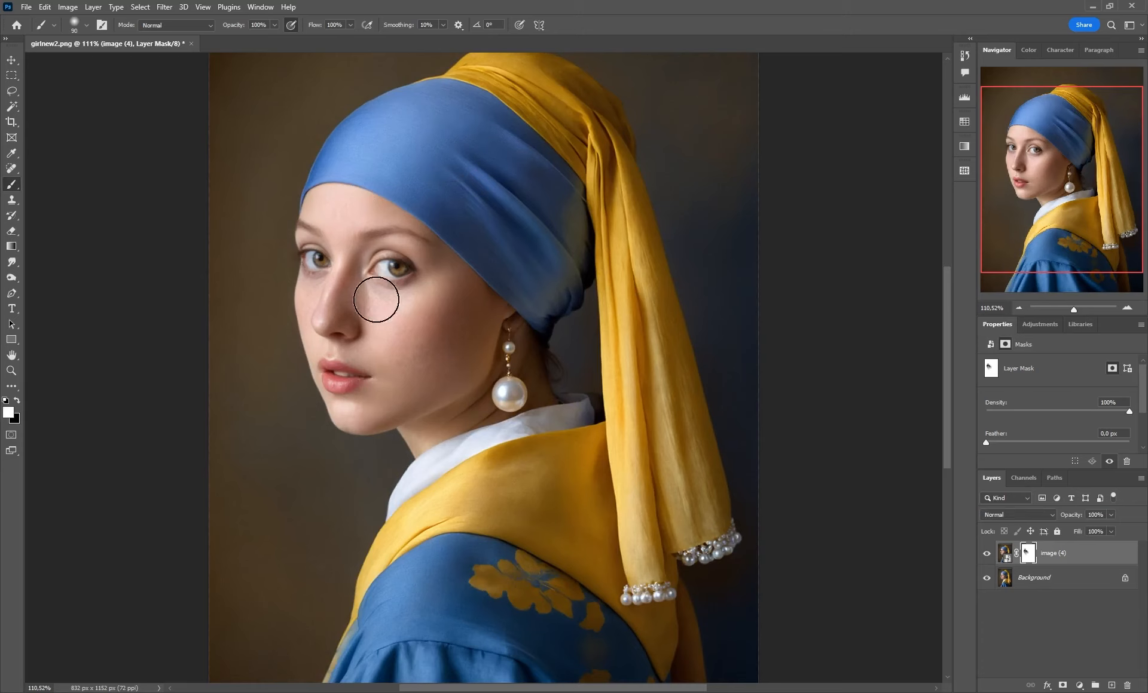
key(bracketleft)
Paint black on the layer mask across the blue headscarf with a 150 px brush to bring back its original fabric texture.
click(17, 400)
key(bracketright)
key(bracketright)
key(bracketright)
key(bracketright)
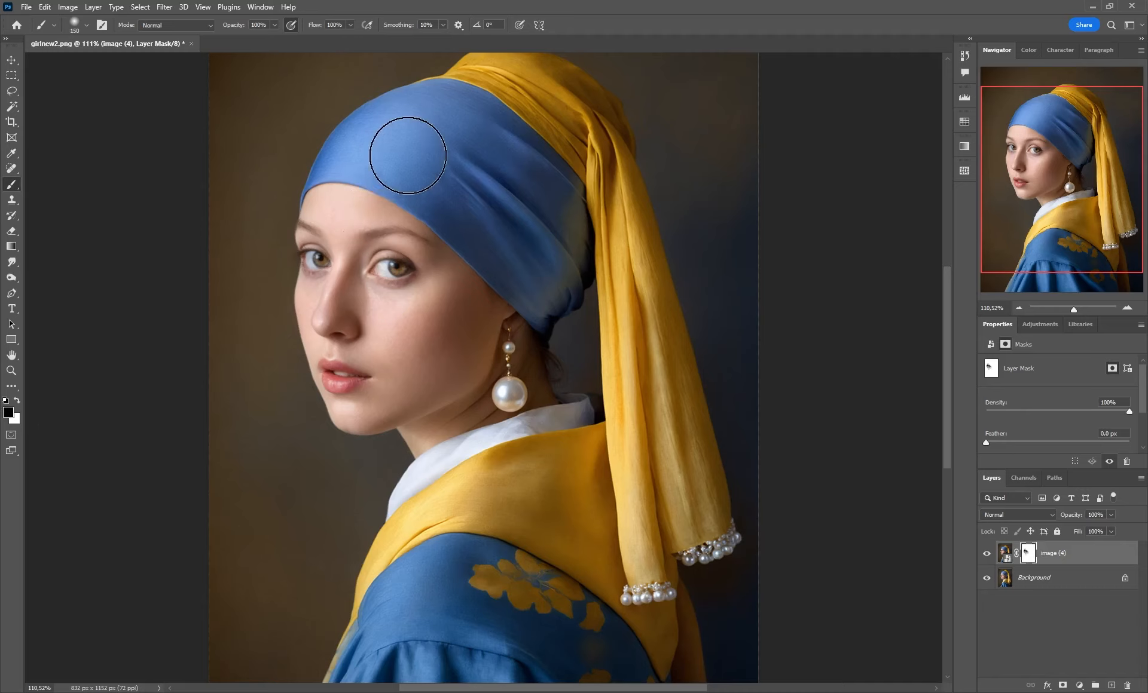
mouse_move(408, 155)
mouse_down()
mouse_move(351, 156)
mouse_move(467, 187)
mouse_move(466, 213)
mouse_move(484, 205)
mouse_move(473, 162)
mouse_move(498, 158)
mouse_up()
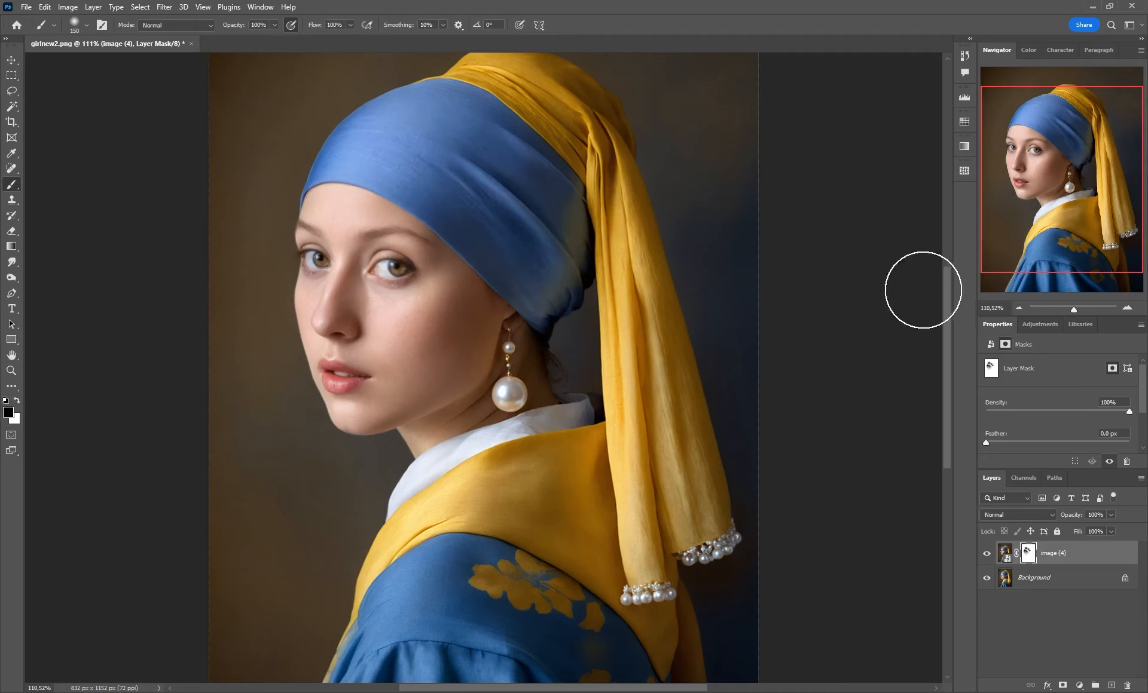
Paint white on the layer mask around the eyes with a brush reduced to 40 px to restore the upscaled layer there.
click(18, 401)
key(bracketright)
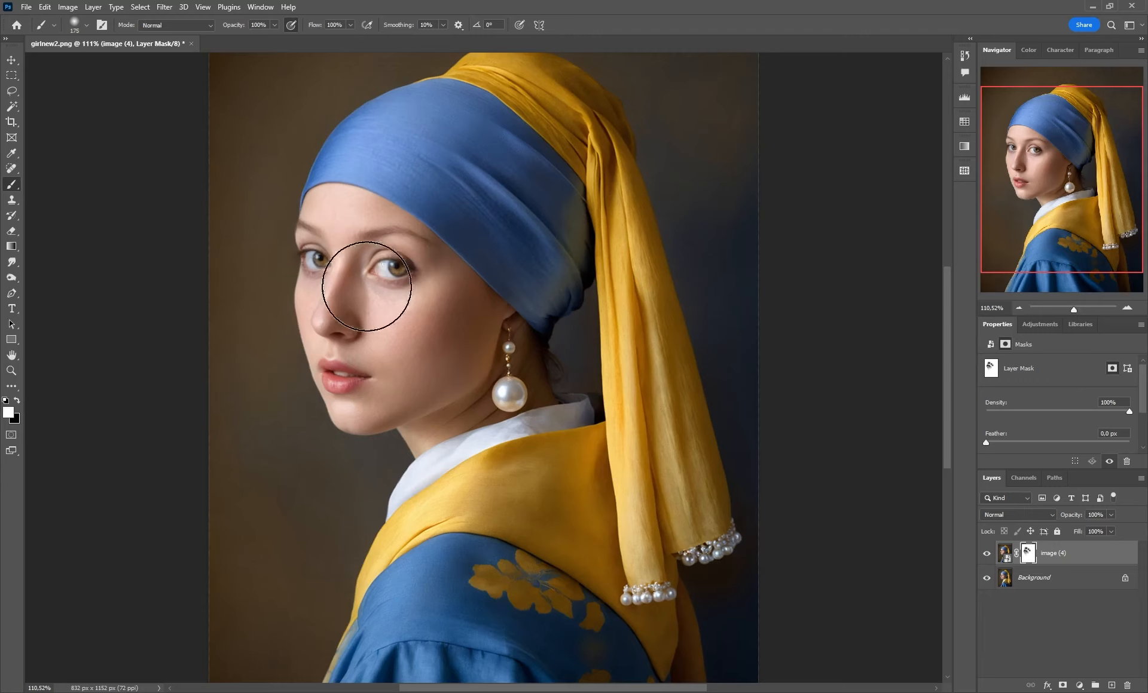
key(bracketleft)
key(bracketleft)
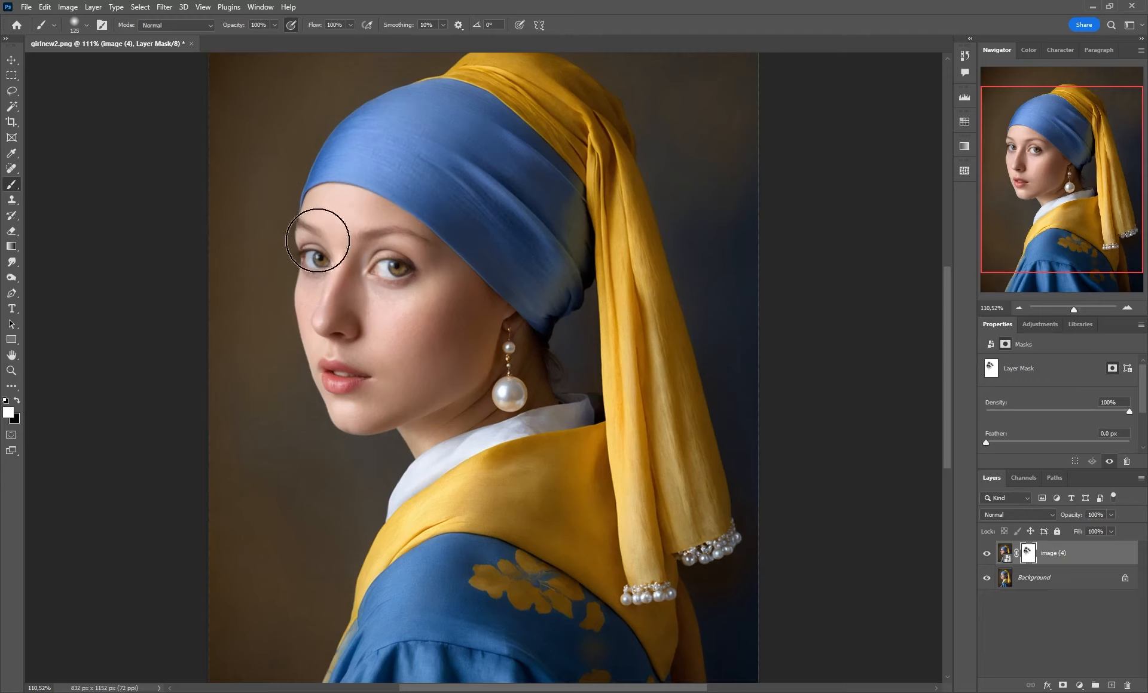
key(bracketleft)
key(bracketleft)
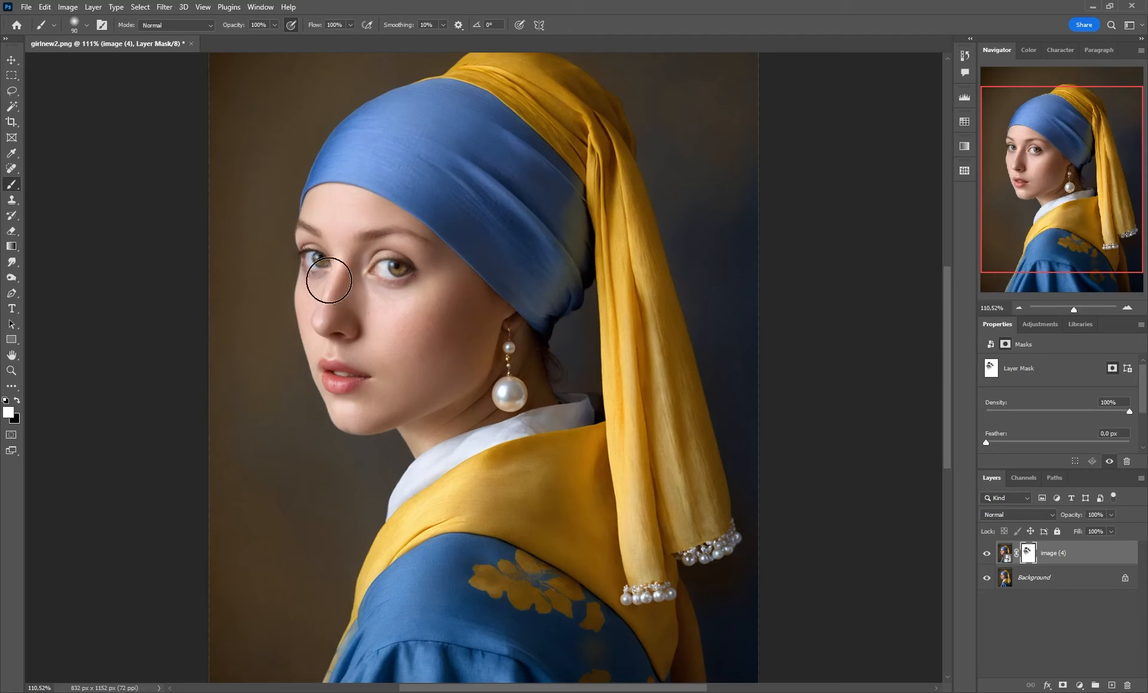
key(bracketleft)
key(bracketleft)
key(bracketleft)
key(bracketleft)
key(bracketleft)
drag(1076, 306, 1071, 309)
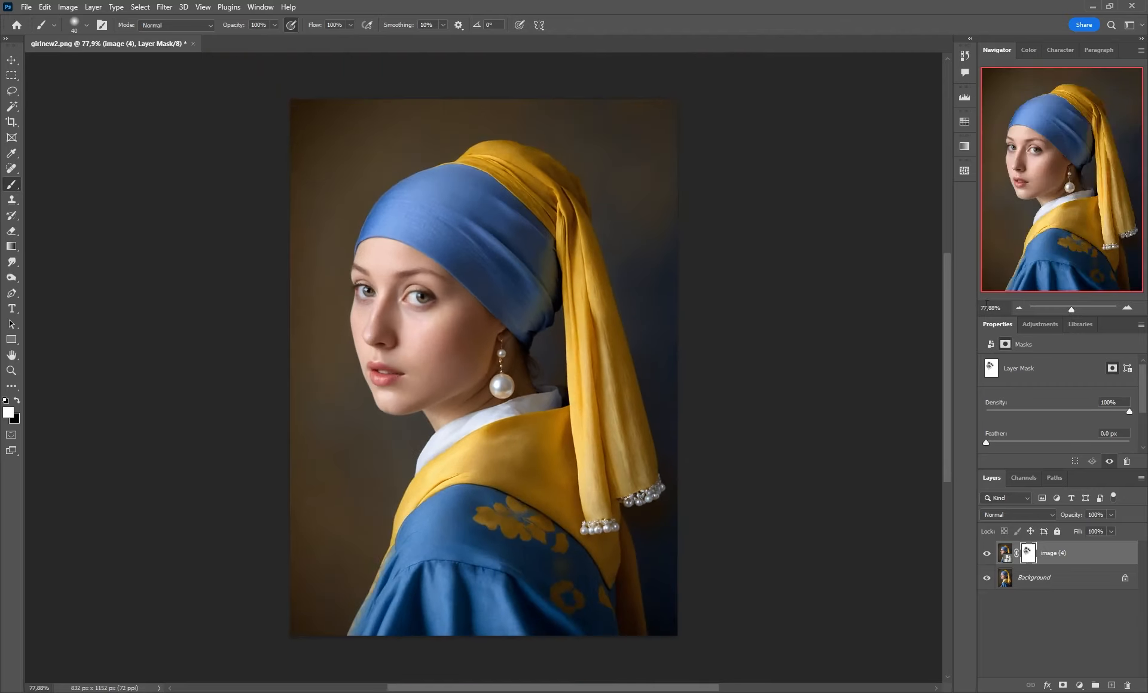
drag(1072, 309, 1072, 308)
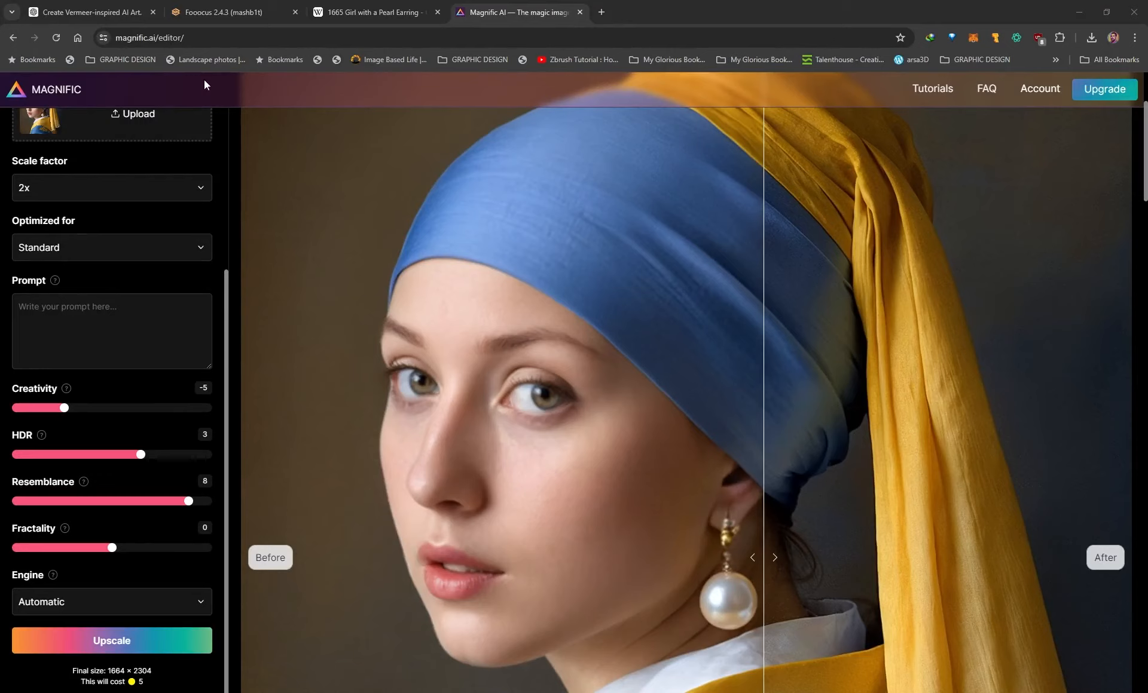
Switch to the Magnific AI editor, compare the face before and after upscaling, and review the upscaler settings.
drag(767, 557, 461, 433)
drag(727, 507, 295, 520)
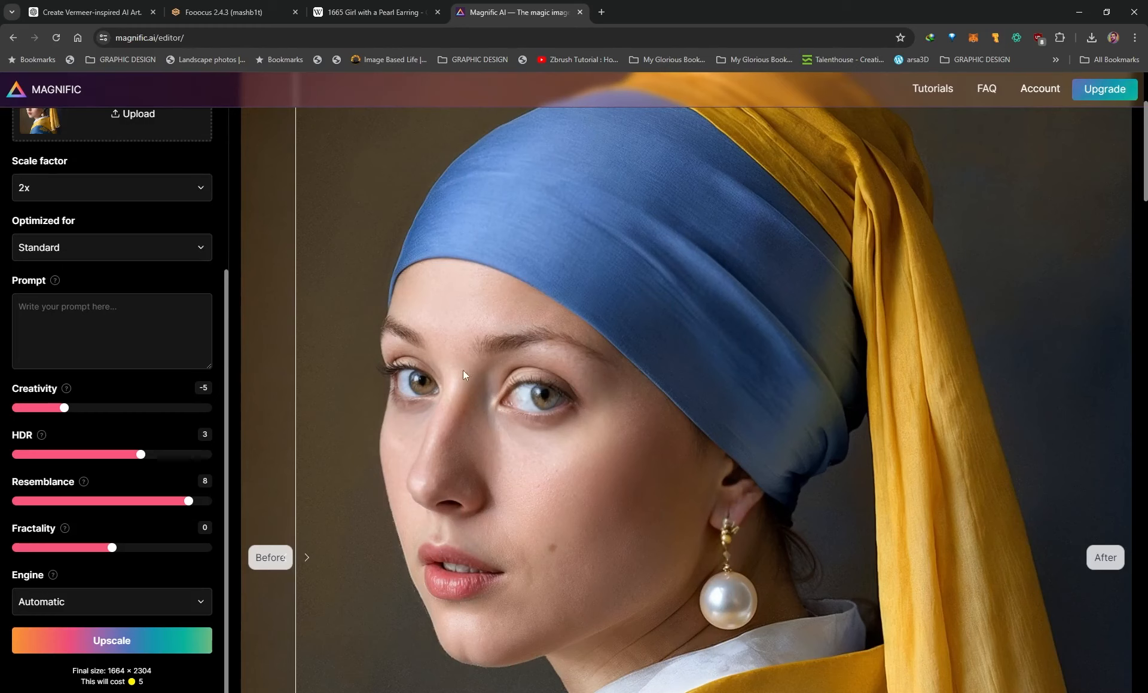
mouse_move(280, 410)
mouse_down()
mouse_move(748, 413)
mouse_move(263, 413)
mouse_up()
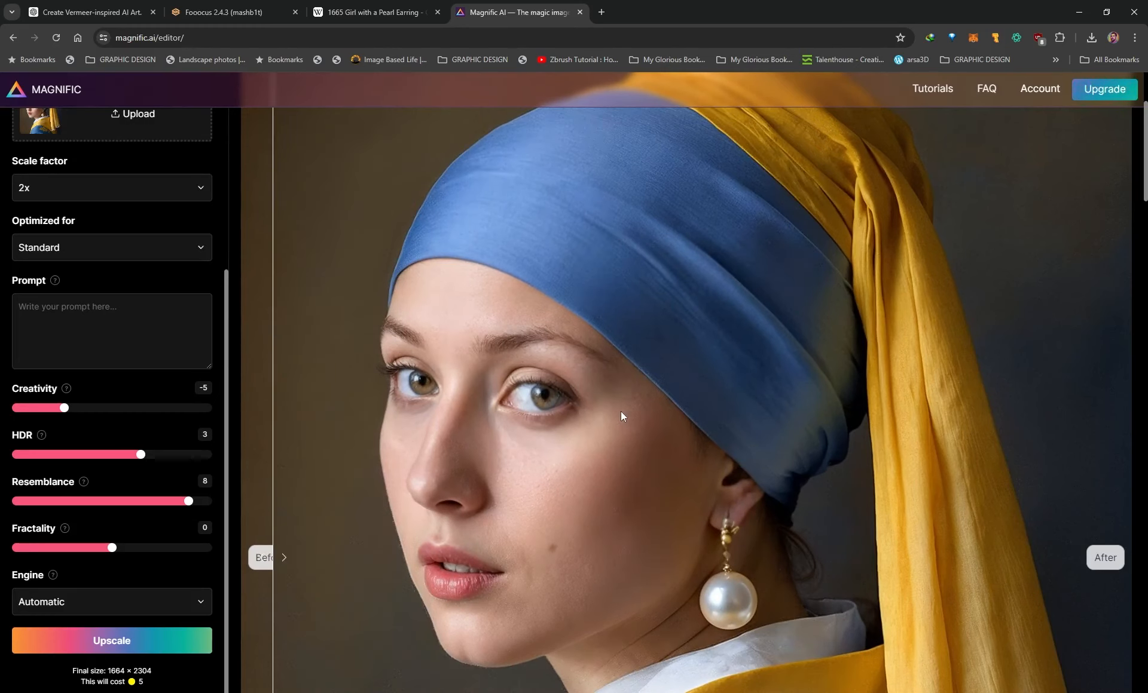
scroll(623, 409, down, 2)
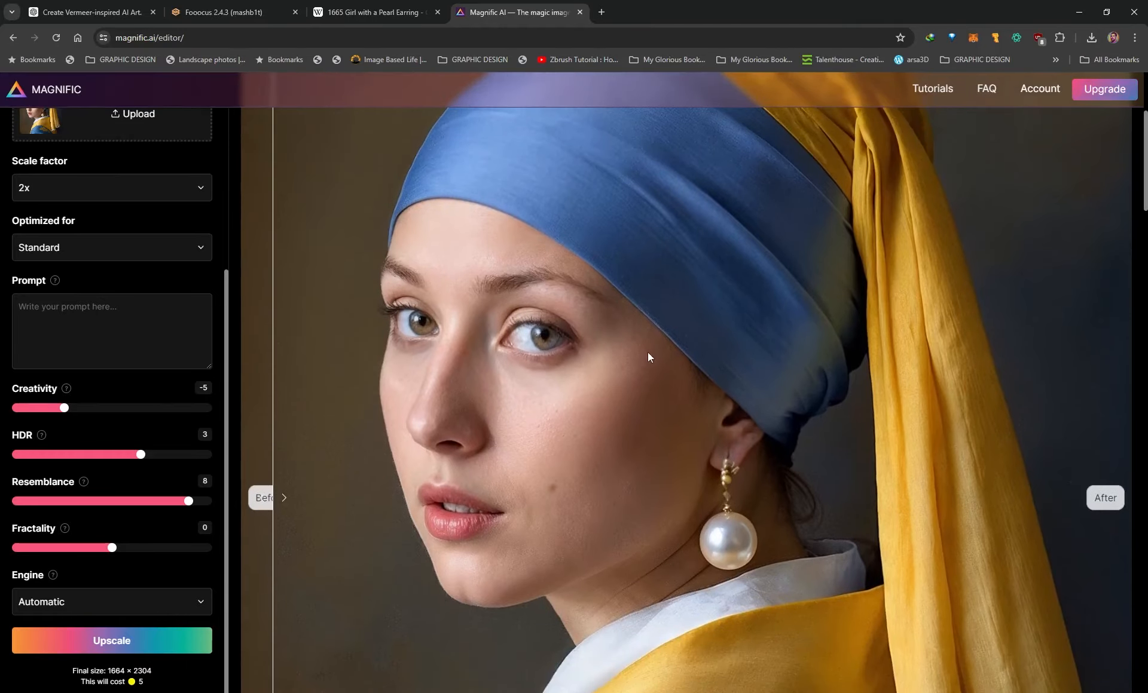
drag(409, 389, 260, 371)
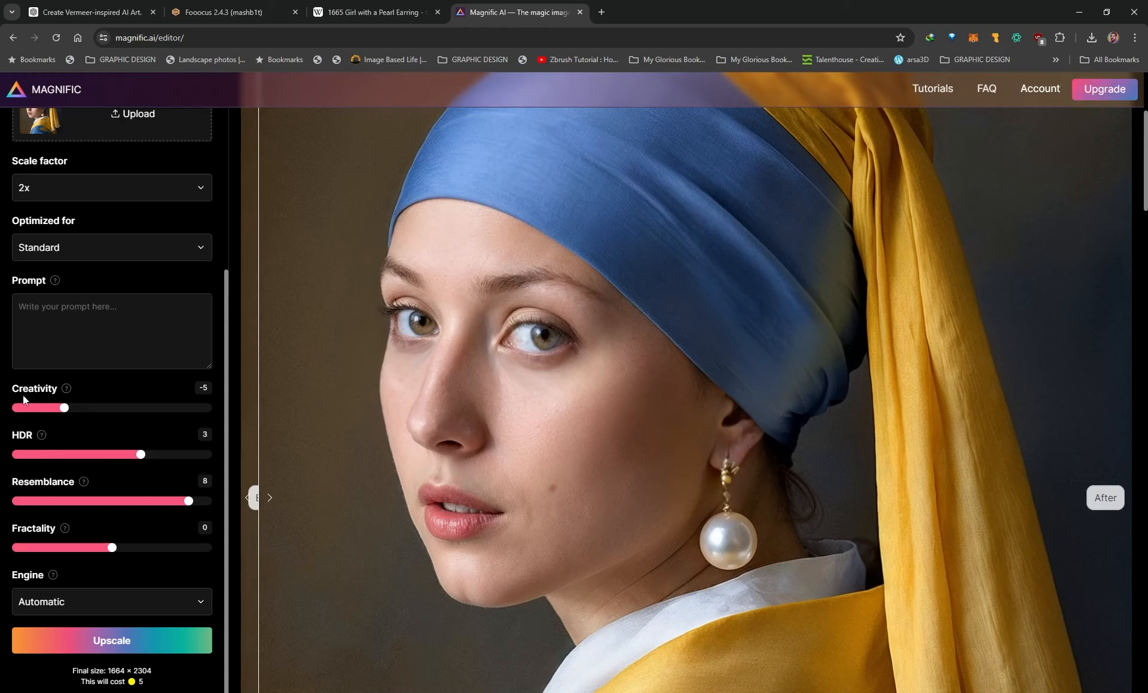
scroll(128, 426, up, 4)
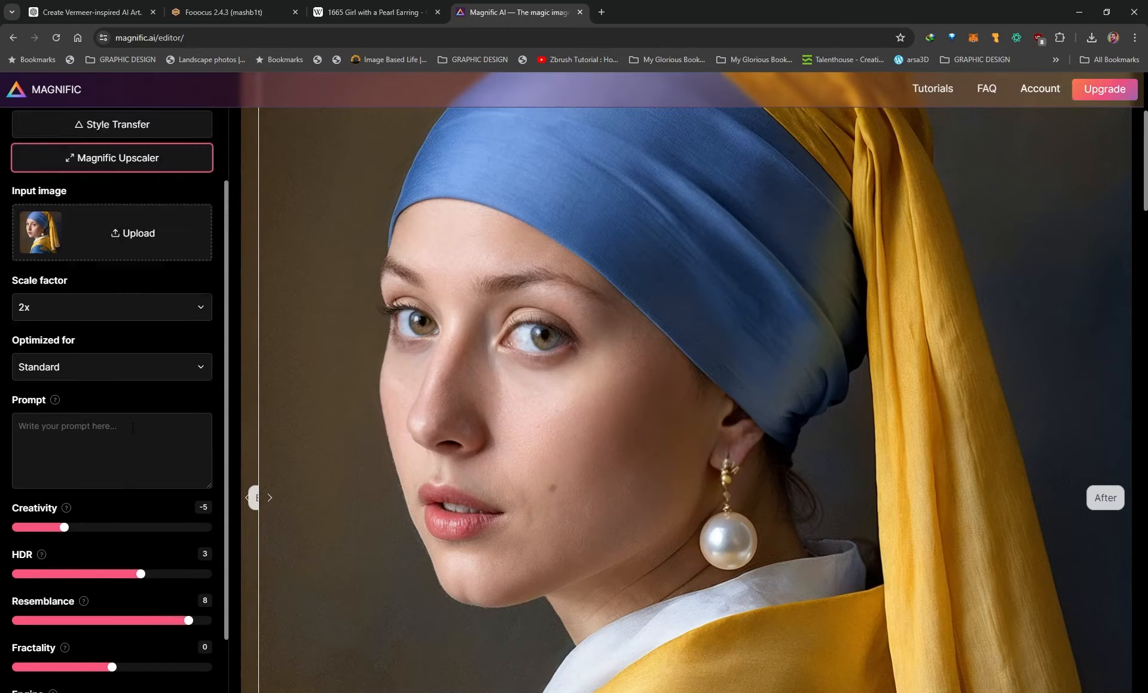
scroll(128, 342, down, 3)
scroll(109, 403, down, 2)
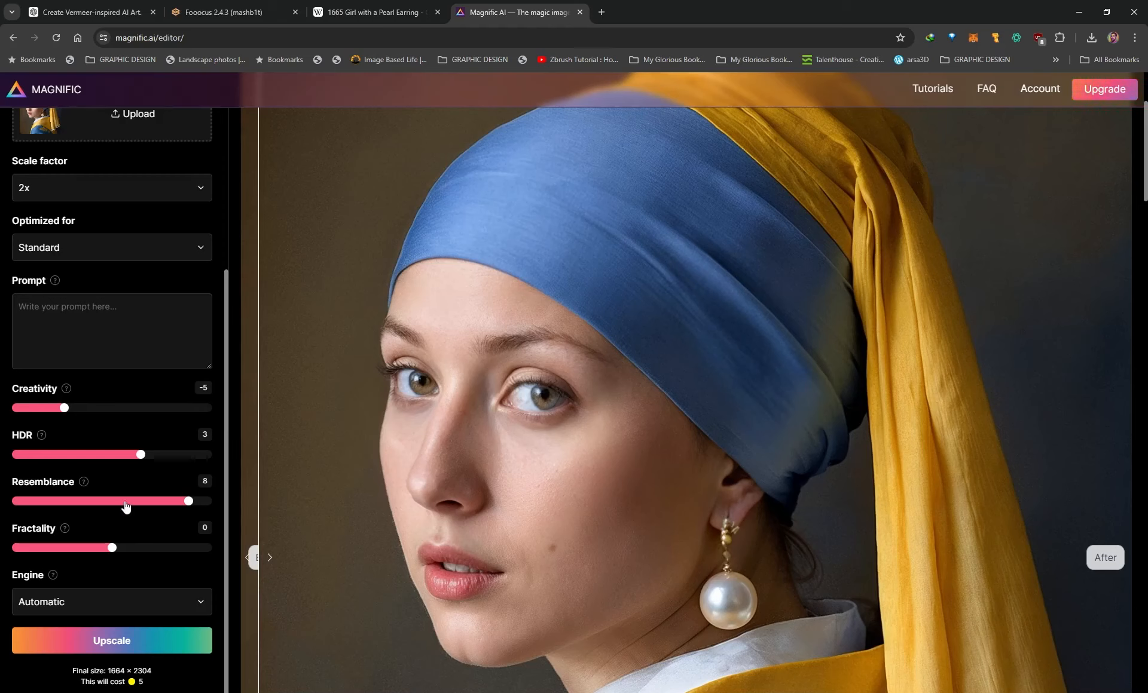
Compare the before and after versions of the Magnific upscale across the headscarf, eyes, skin and pearl earring.
drag(260, 562, 306, 527)
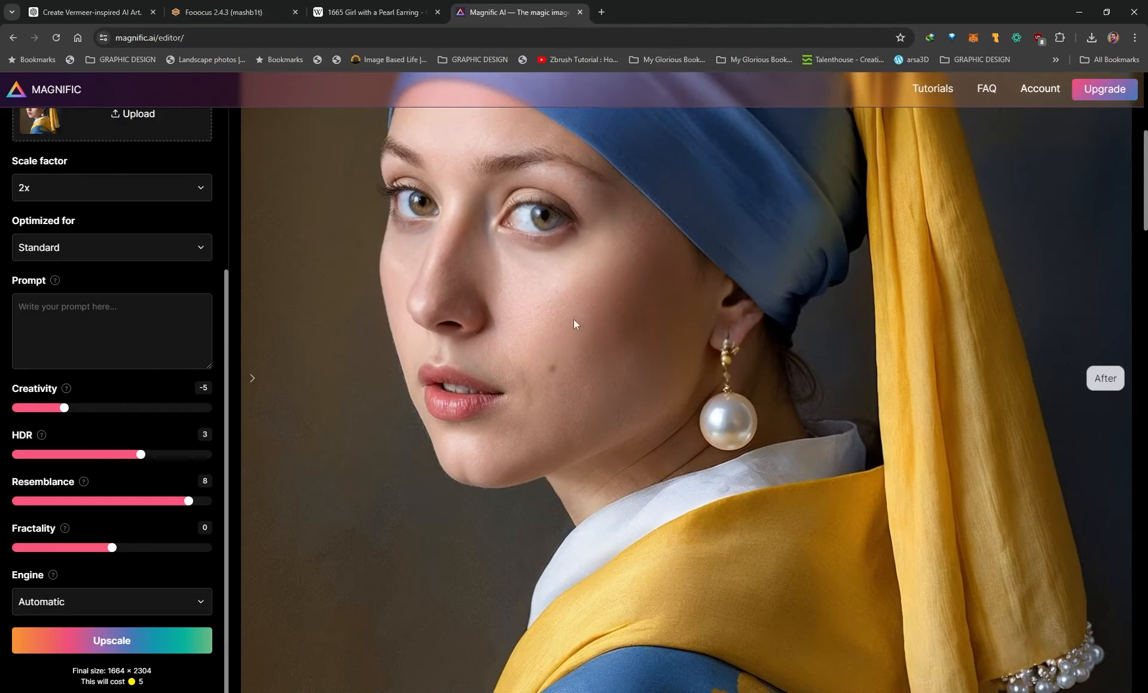
scroll(680, 360, up, 2)
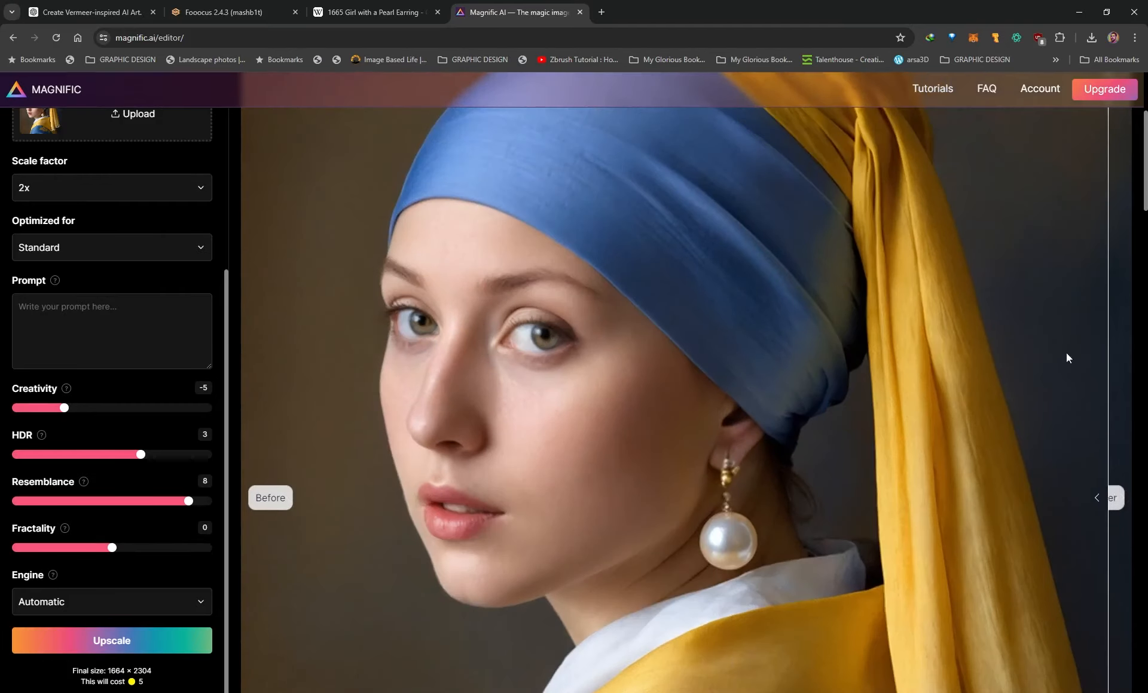
scroll(674, 396, up, 3)
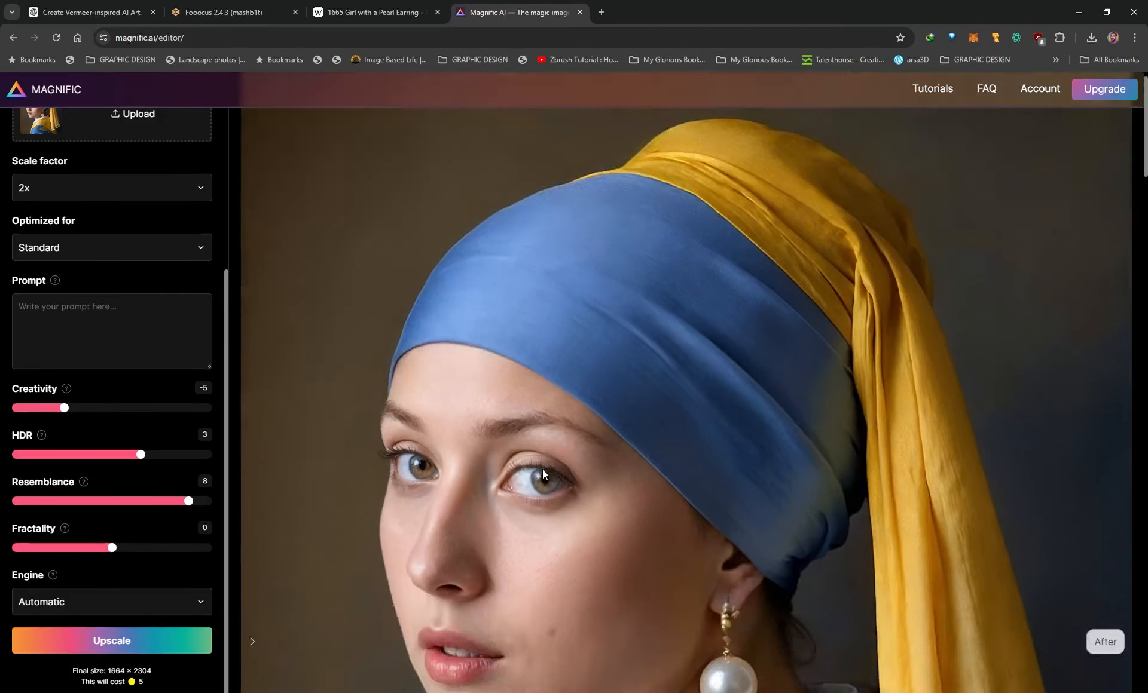
scroll(776, 428, down, 4)
scroll(762, 433, up, 1)
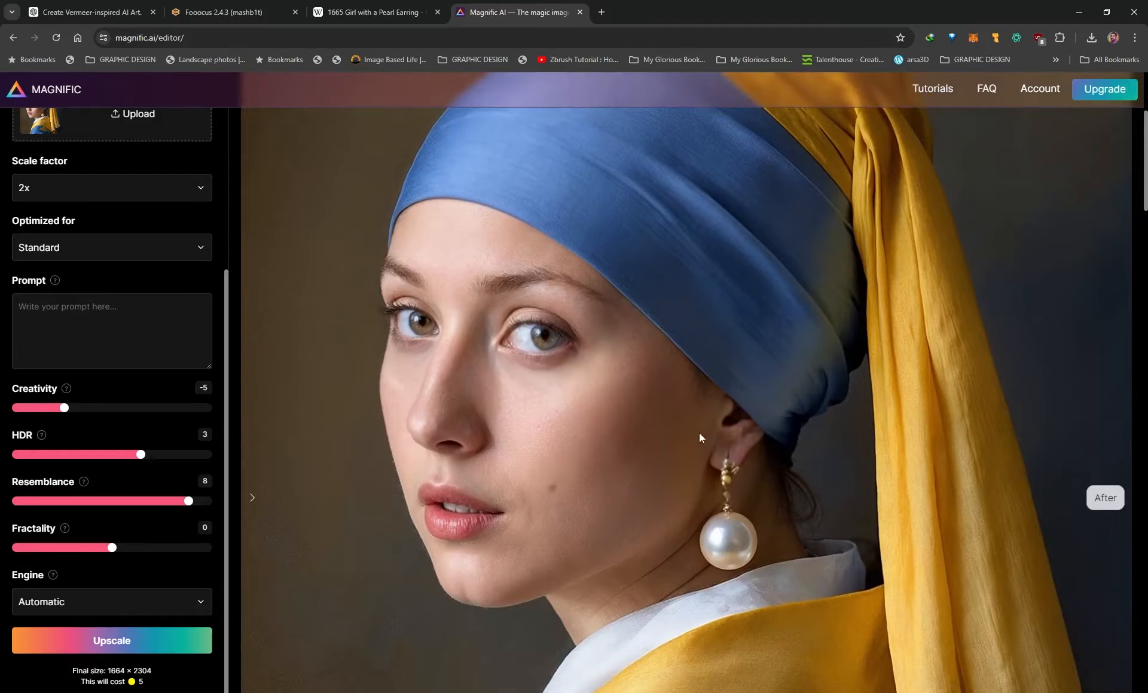
scroll(663, 430, up, 2)
scroll(601, 428, up, 2)
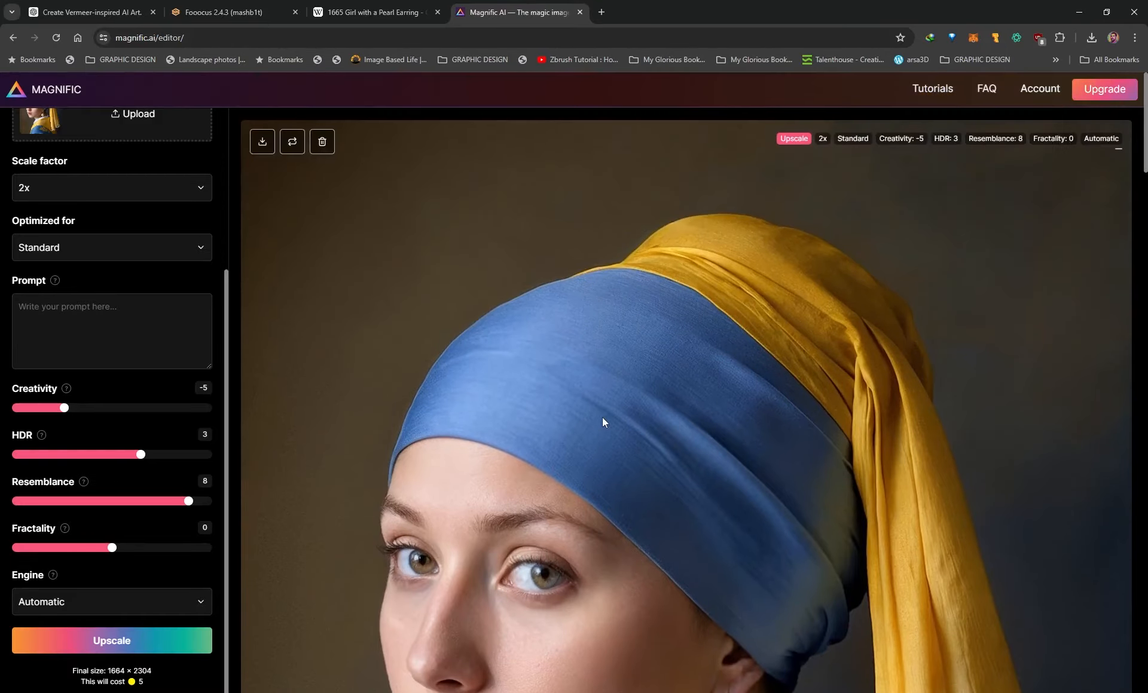
scroll(601, 417, down, 7)
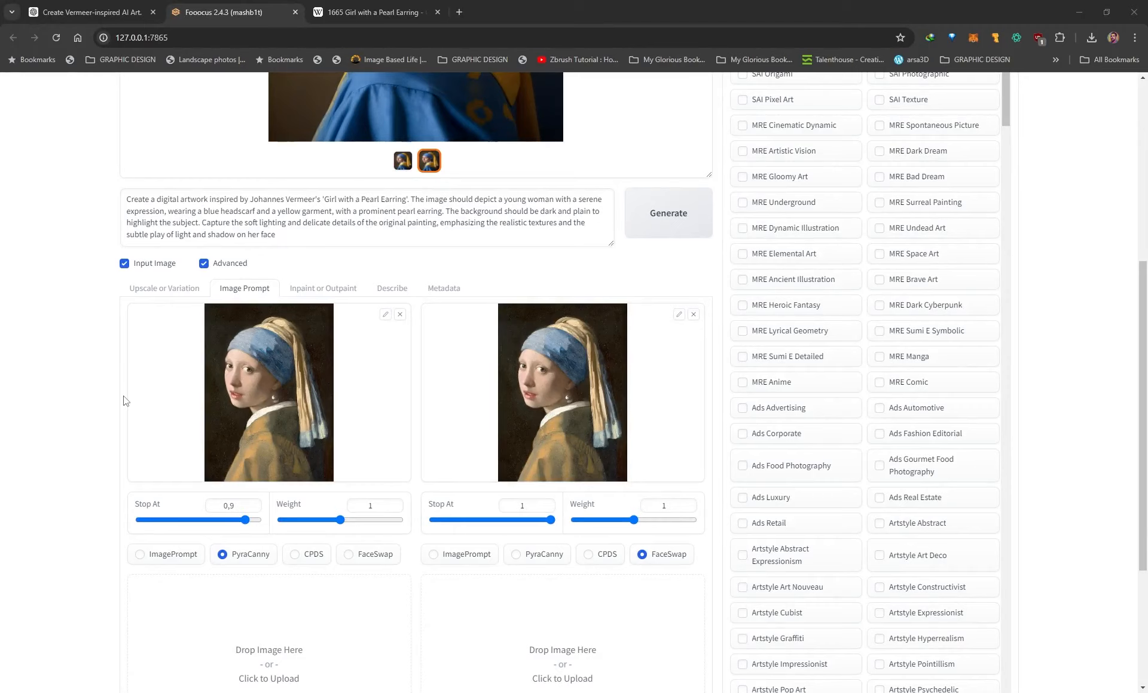
Replace the main prompt with "a girl at the beach, wearing a blue headscarf and yellow swimsuit, eating icecream, wearing a pearl earring".
scroll(119, 392, up, 6)
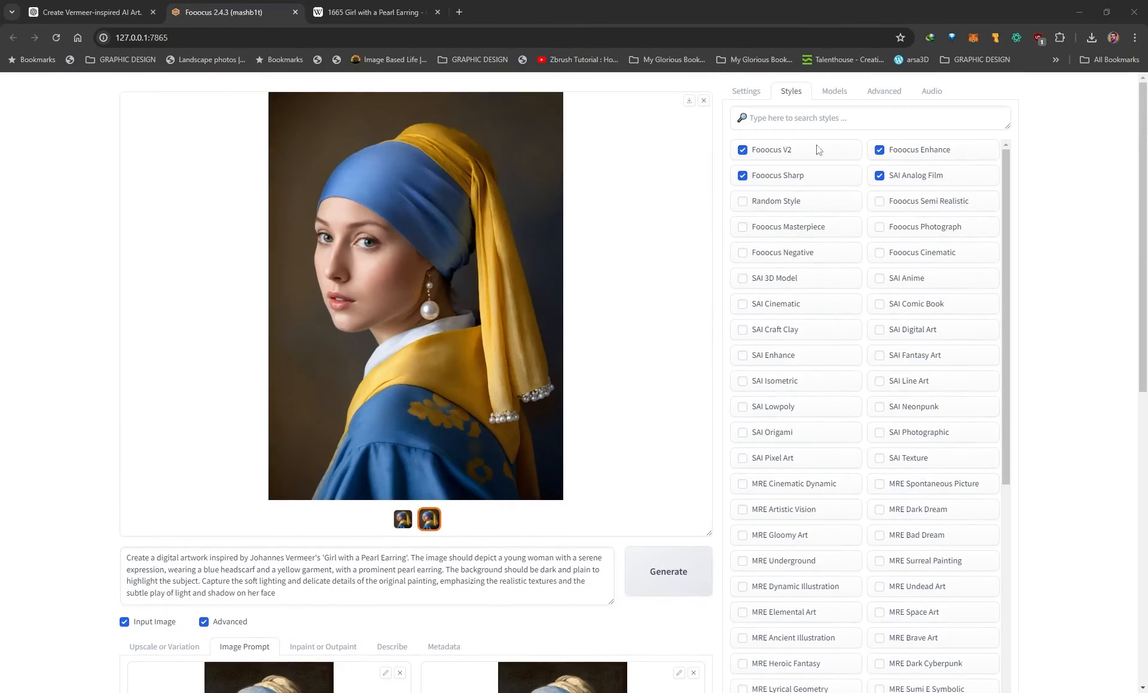
scroll(110, 403, down, 7)
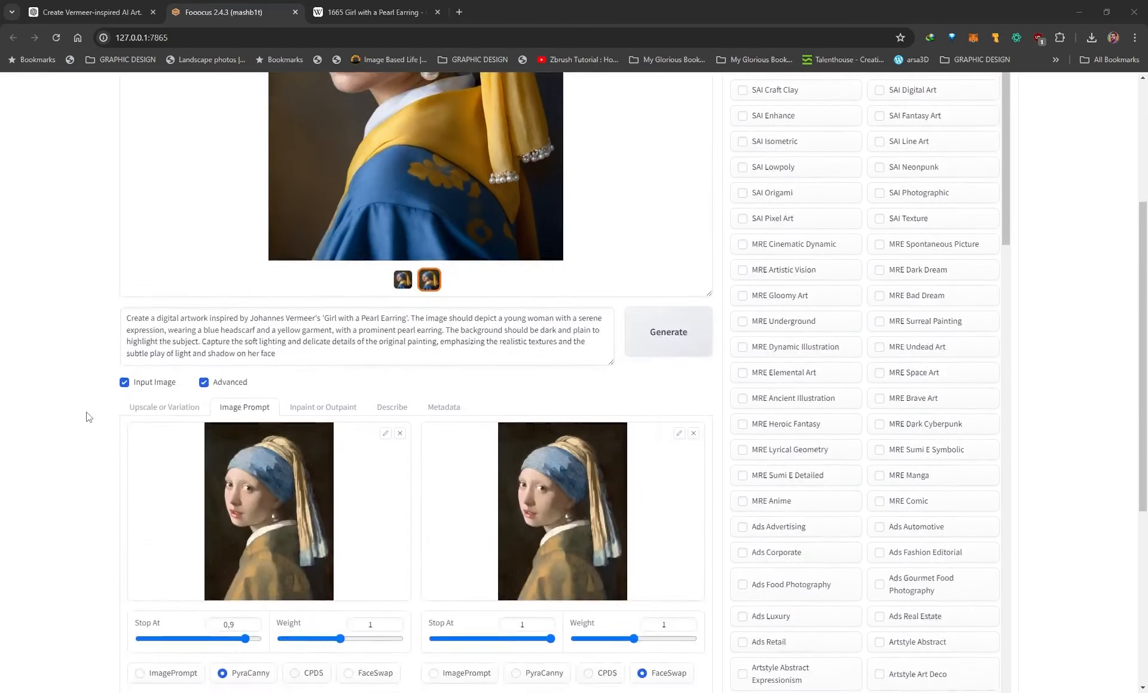
scroll(182, 256, up, 1)
drag(293, 233, 111, 202)
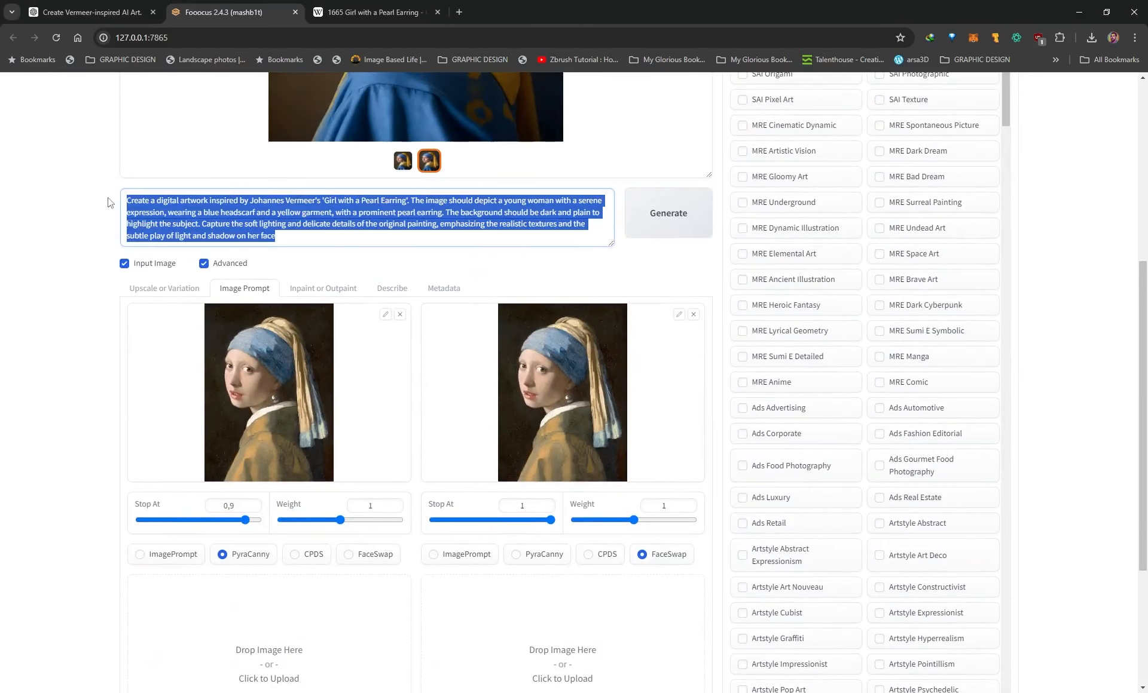
key(BackSpace)
text(a)
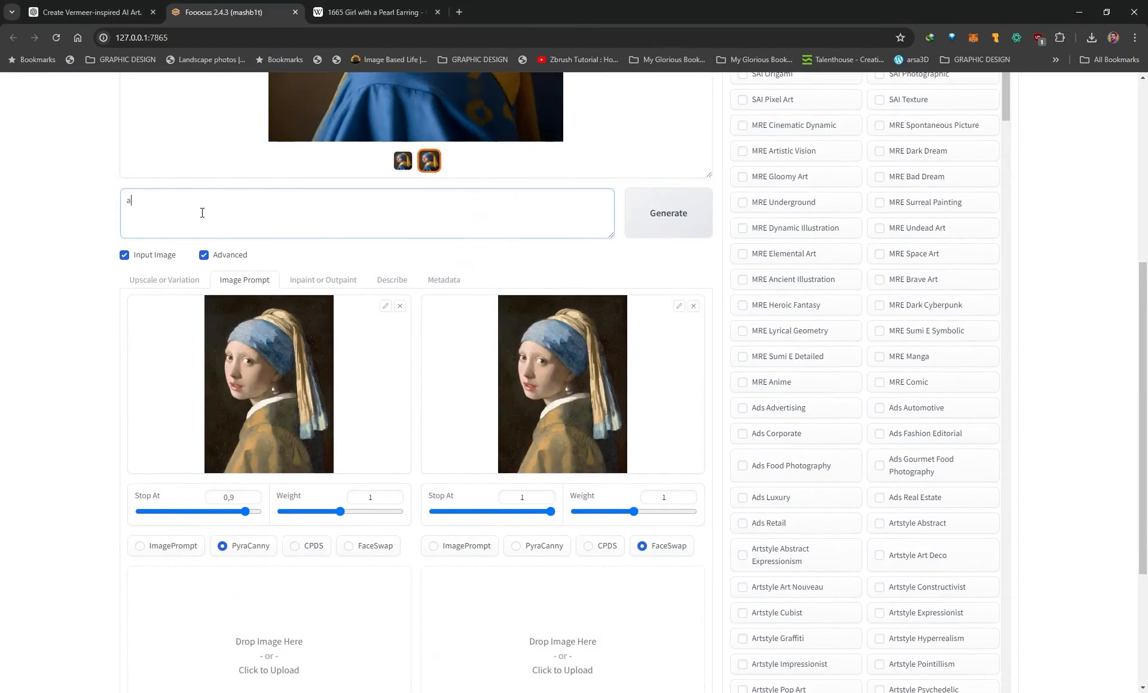
text( grirl at the beach, wearing a blue headscarf)
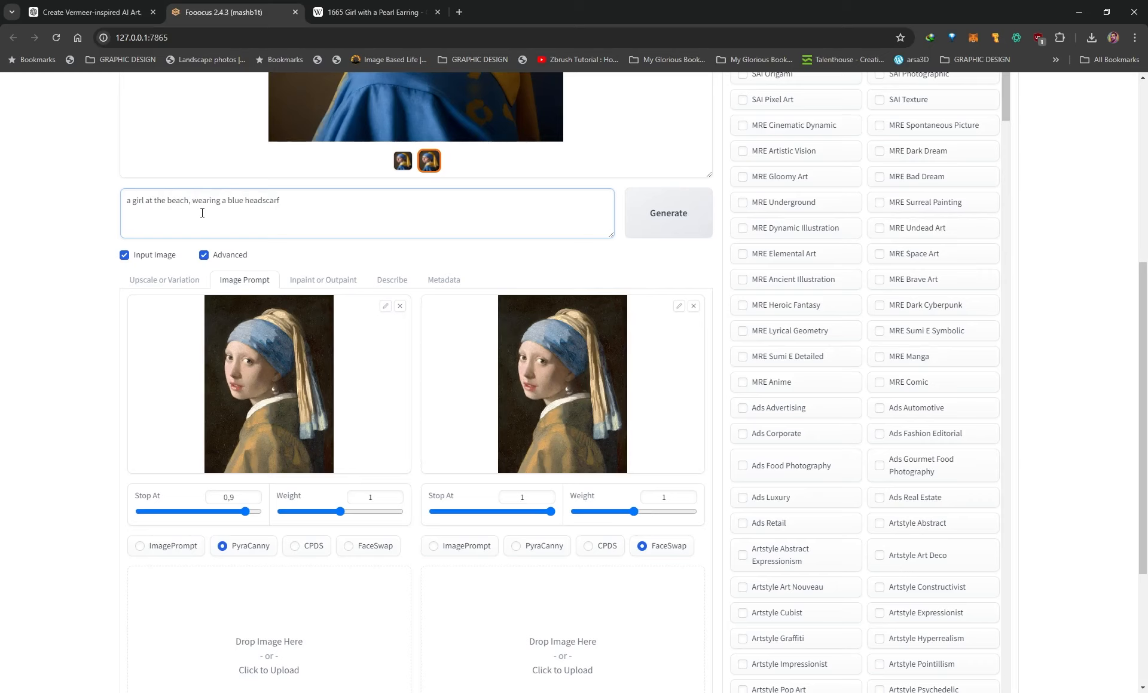
text( and yellow swimsuit, eating icecream, wear)
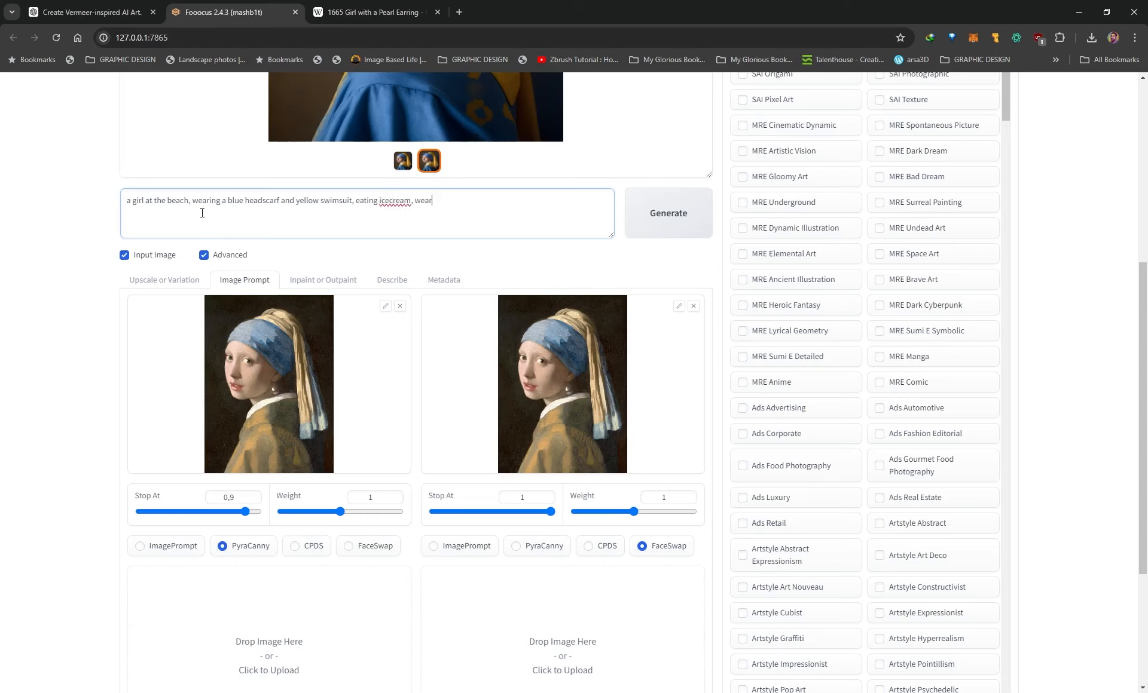
text(ing a pearl earring)
Set the weight of the PyraCanny reference image to 0.2 and generate the beach images.
scroll(422, 212, up, 3)
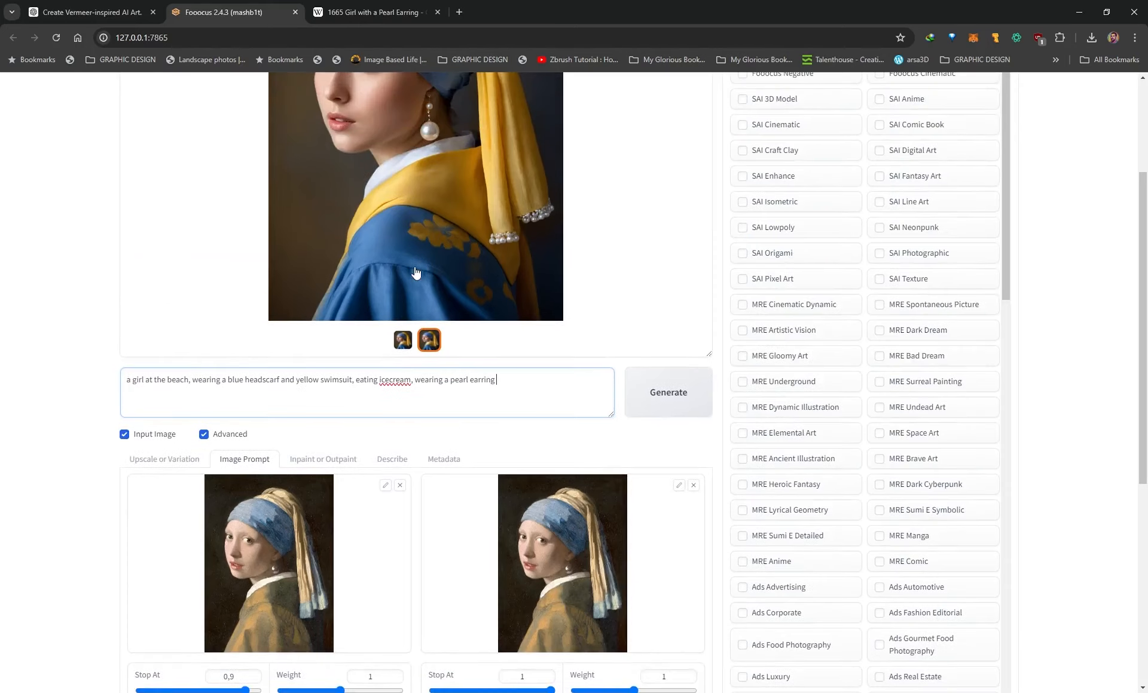
scroll(194, 397, down, 2)
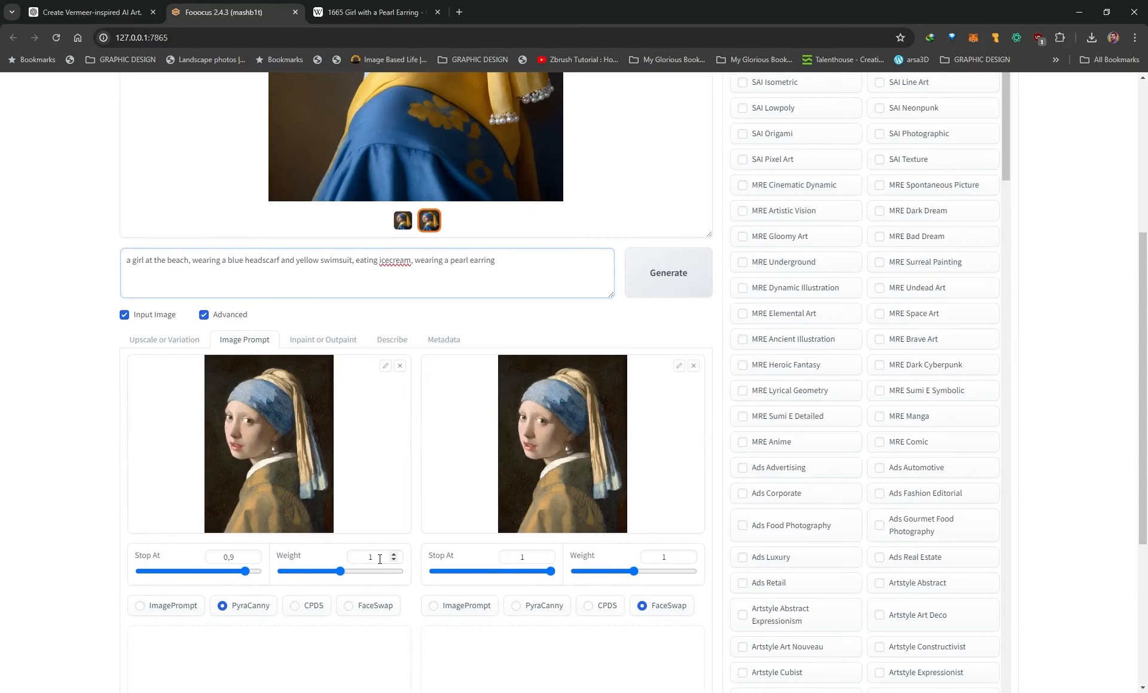
drag(380, 559, 364, 560)
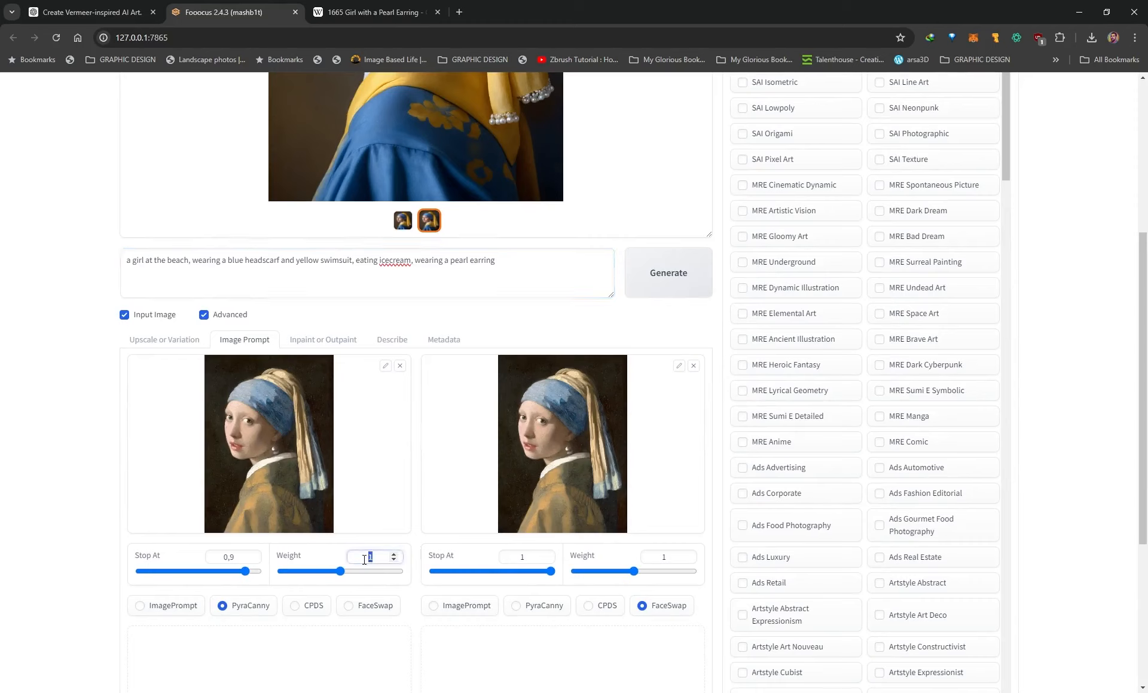
text(0.2)
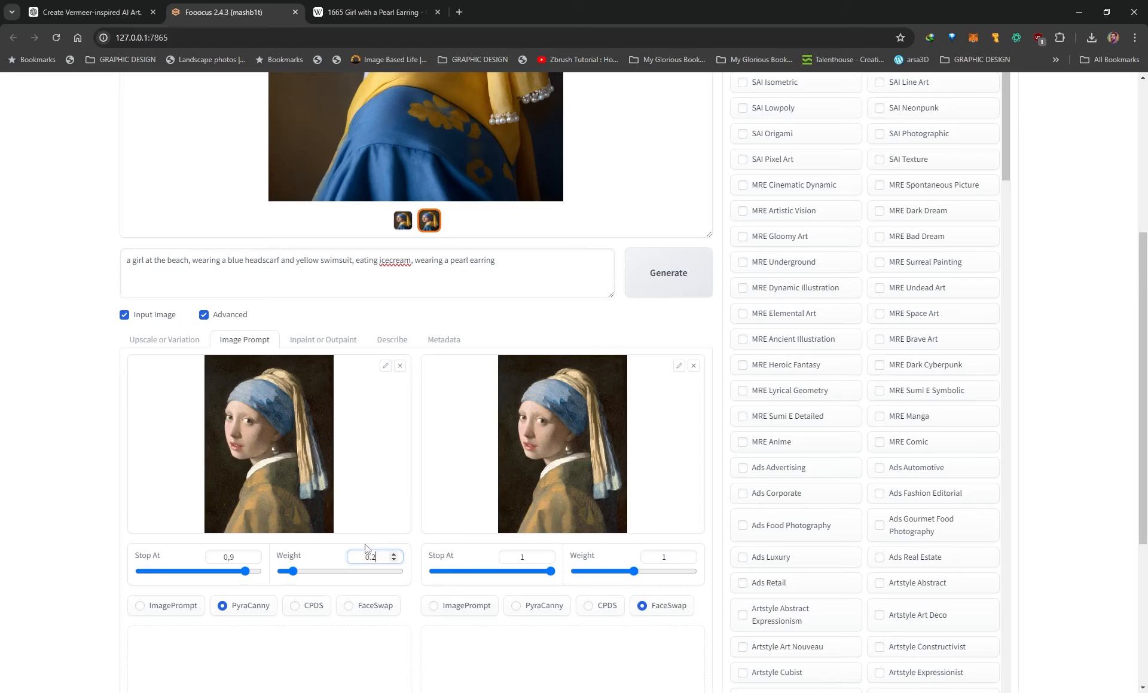
click(682, 289)
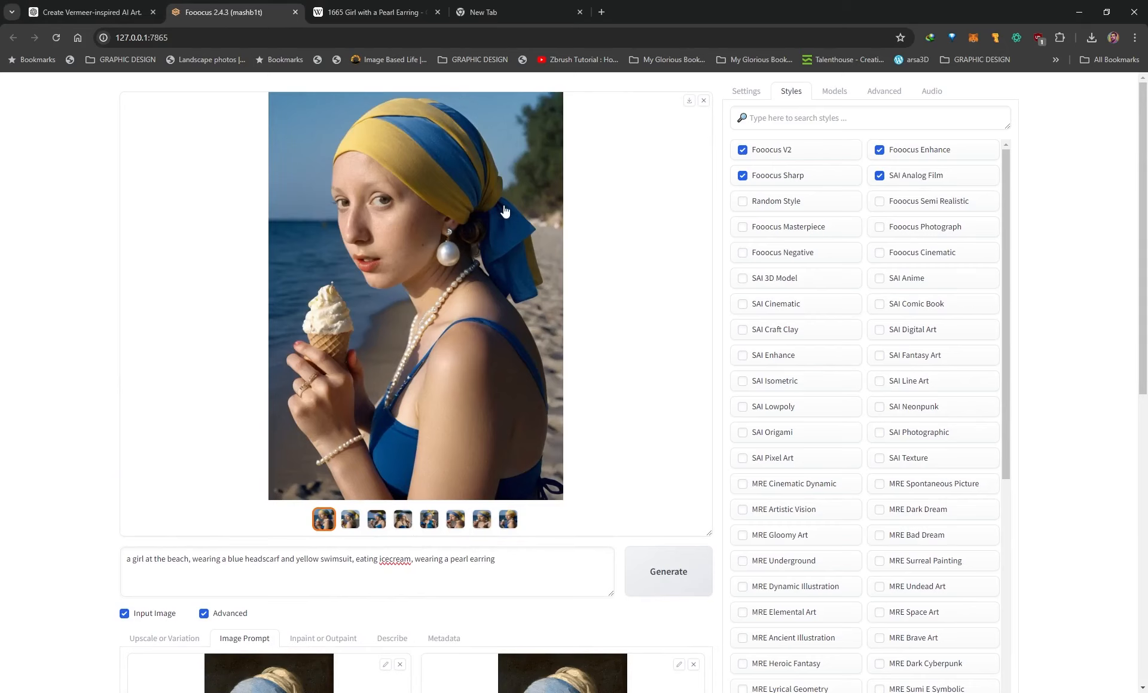
Examine the generated beach portraits of the girl with ice cream against the prompt and the reference images.
scroll(487, 350, down, 1)
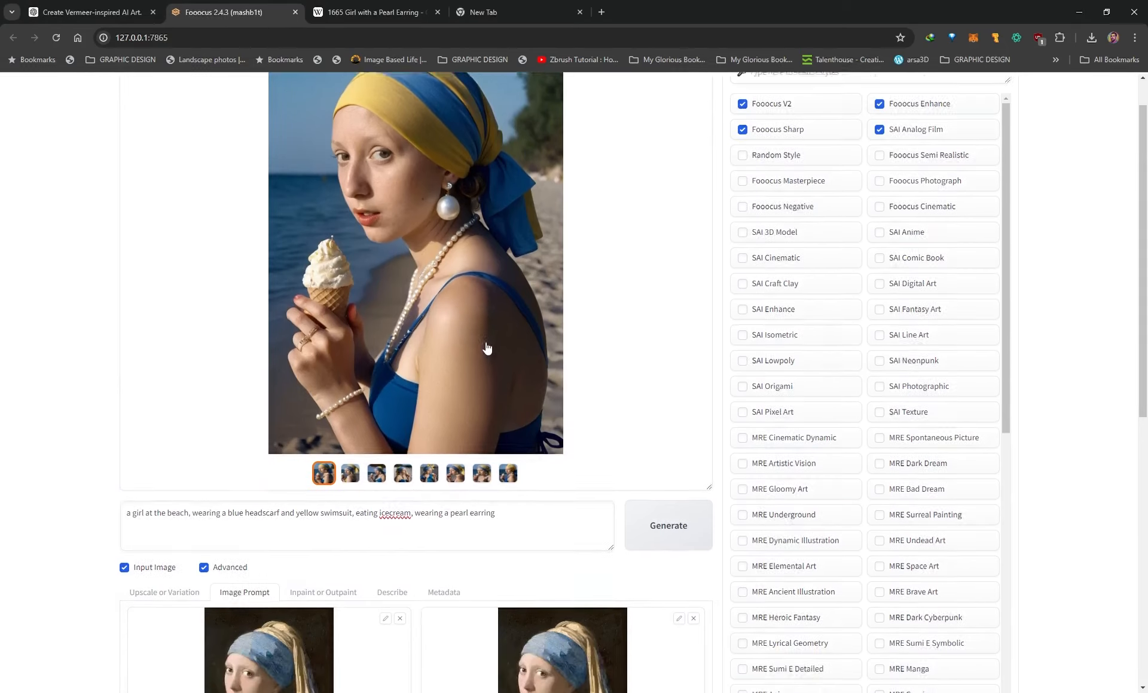
scroll(470, 388, down, 1)
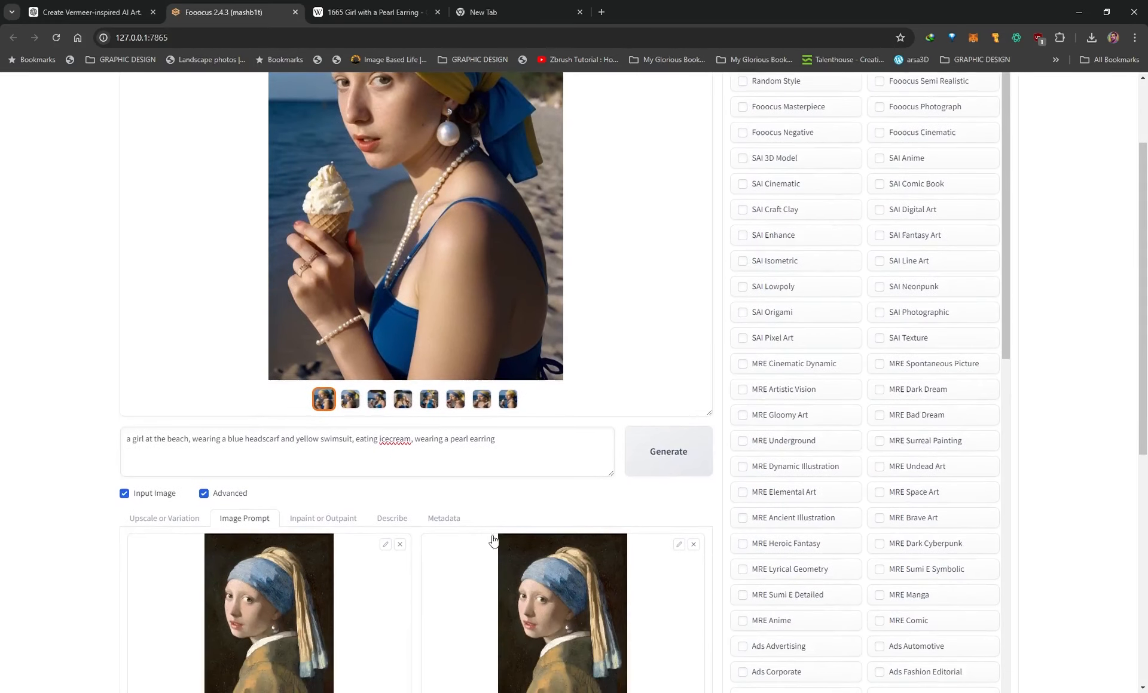
scroll(493, 541, down, 2)
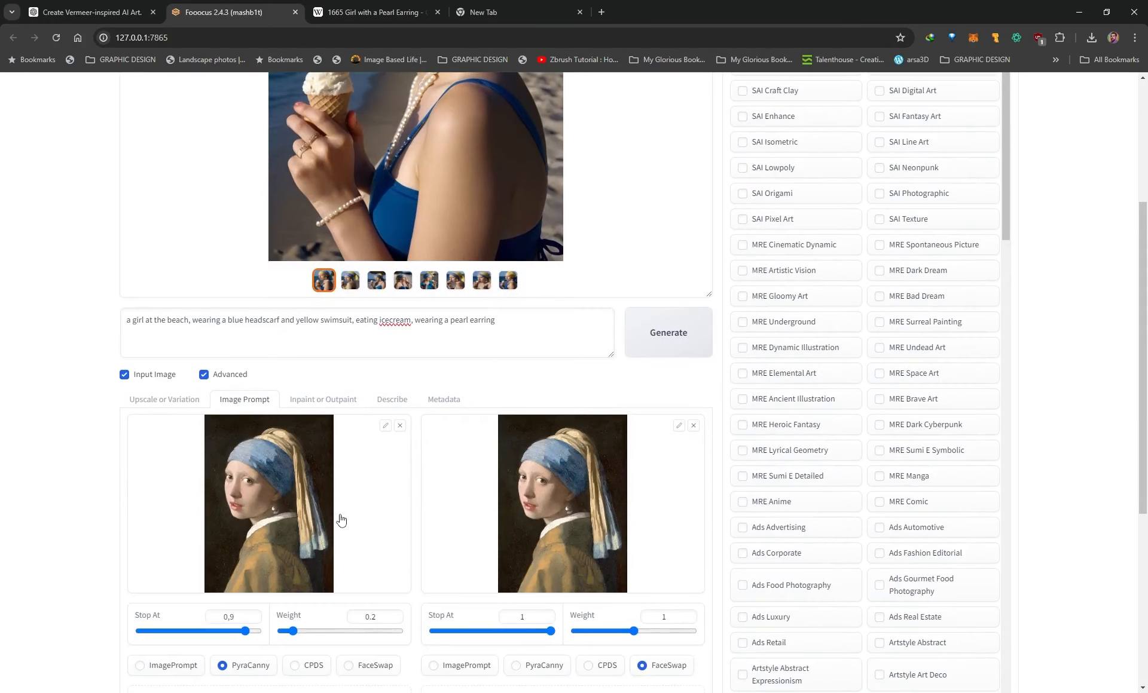
scroll(344, 520, up, 3)
scroll(376, 516, up, 1)
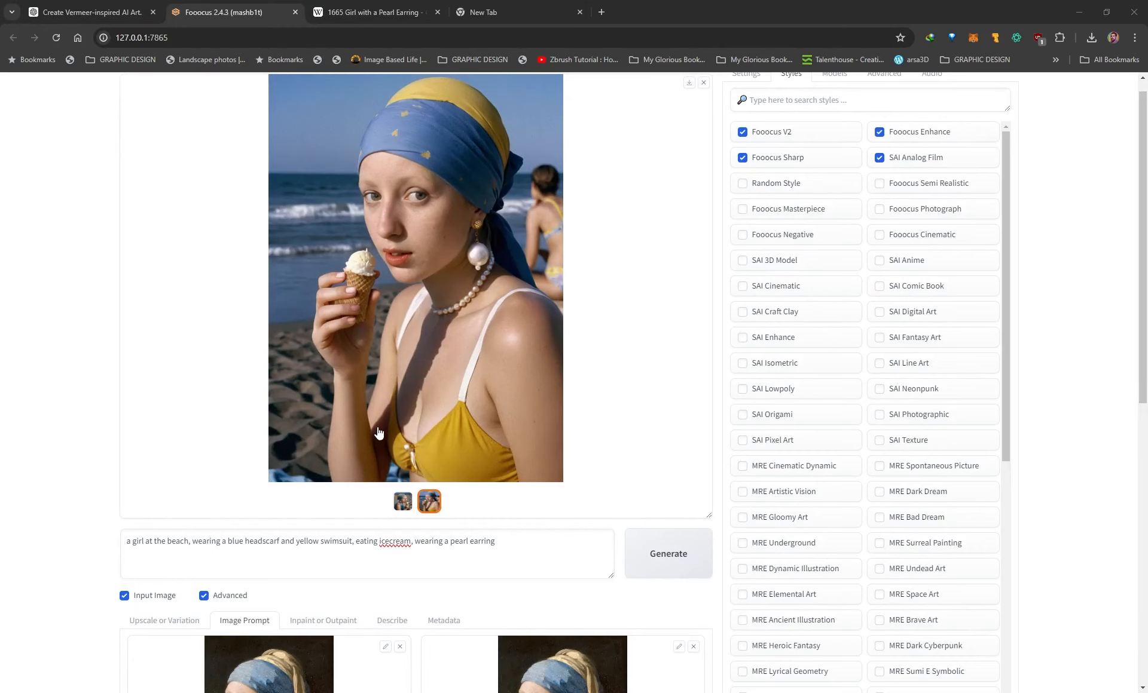
scroll(392, 478, up, 1)
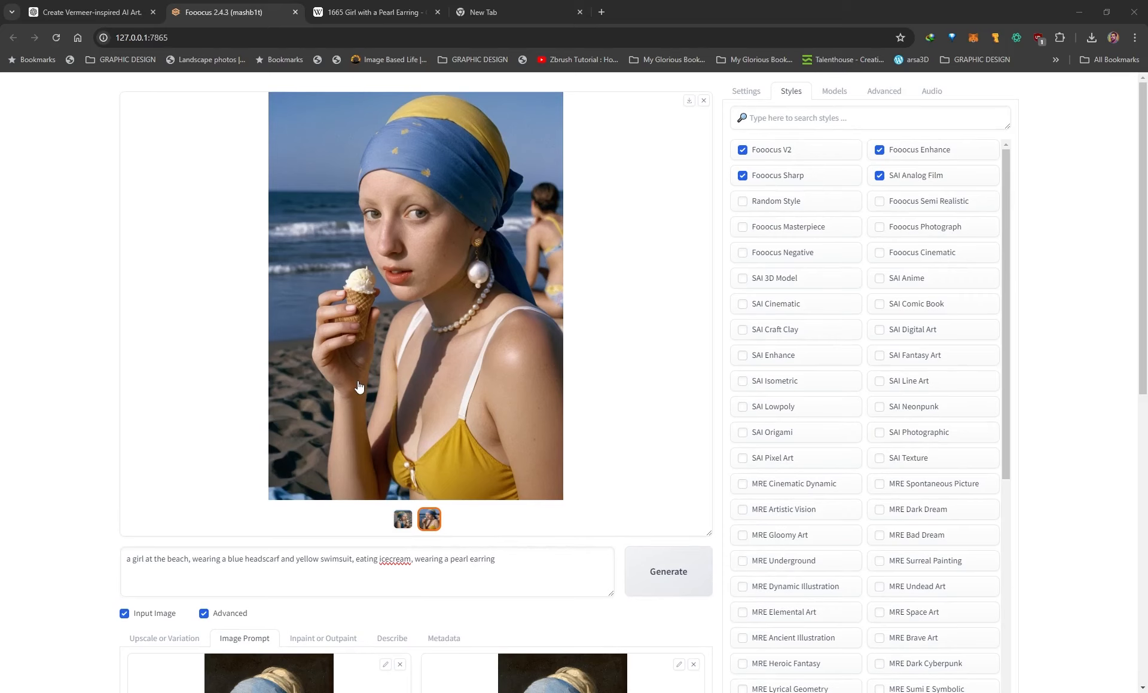
scroll(408, 323, down, 1)
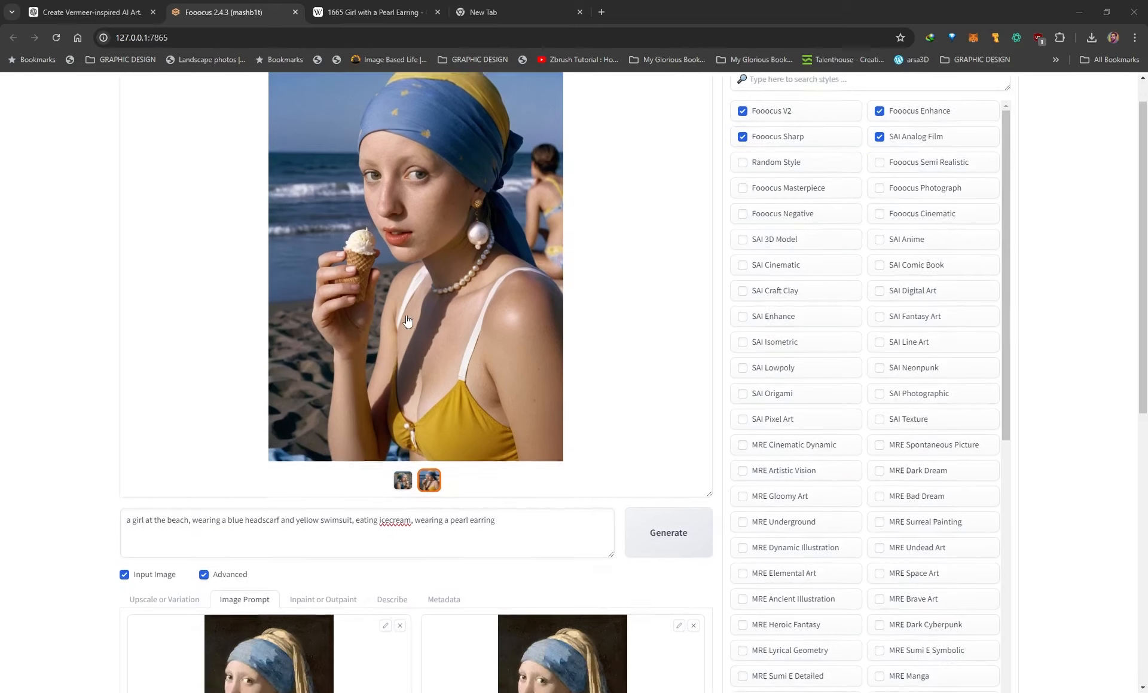
scroll(407, 323, up, 1)
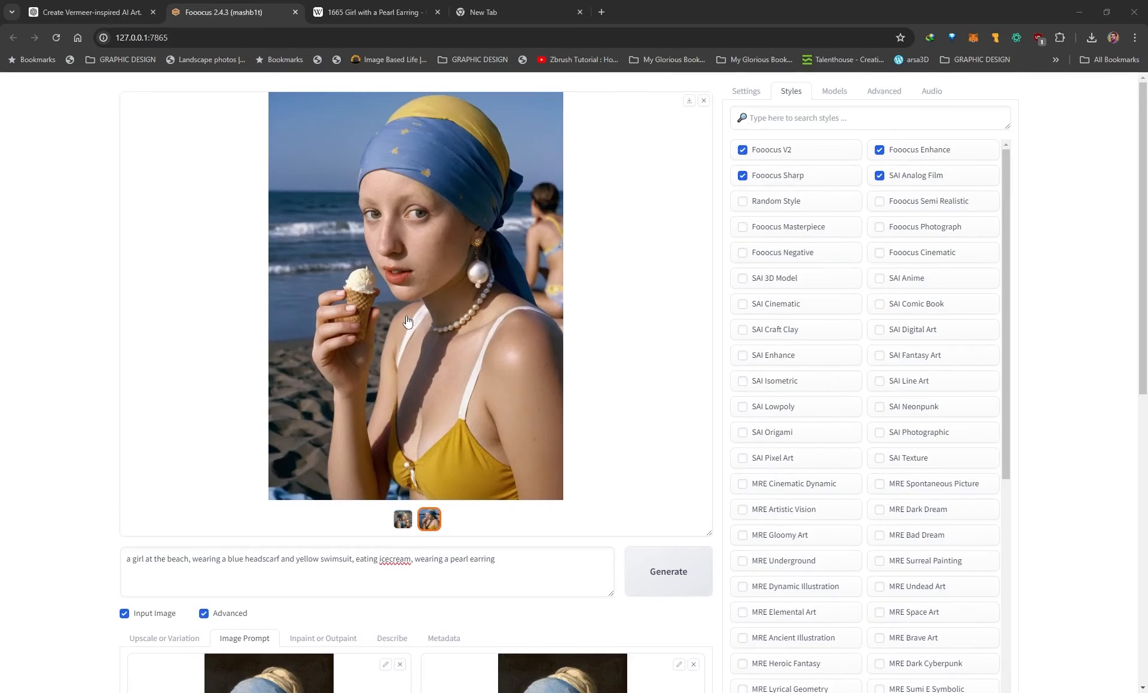
scroll(460, 383, down, 2)
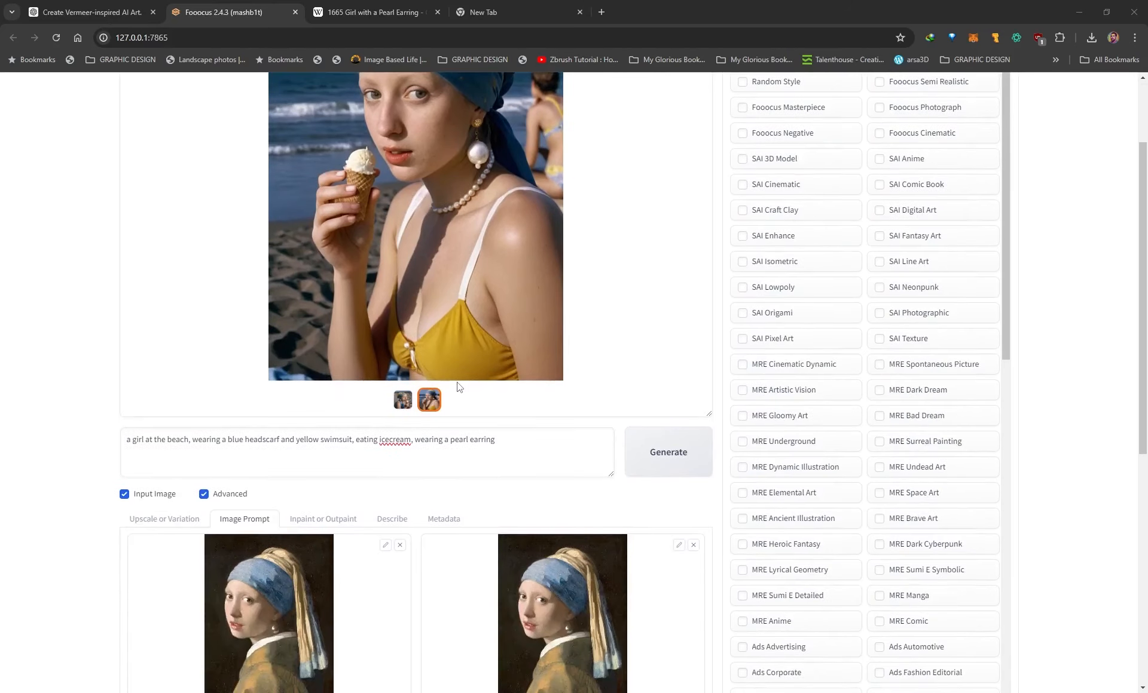
scroll(459, 387, up, 2)
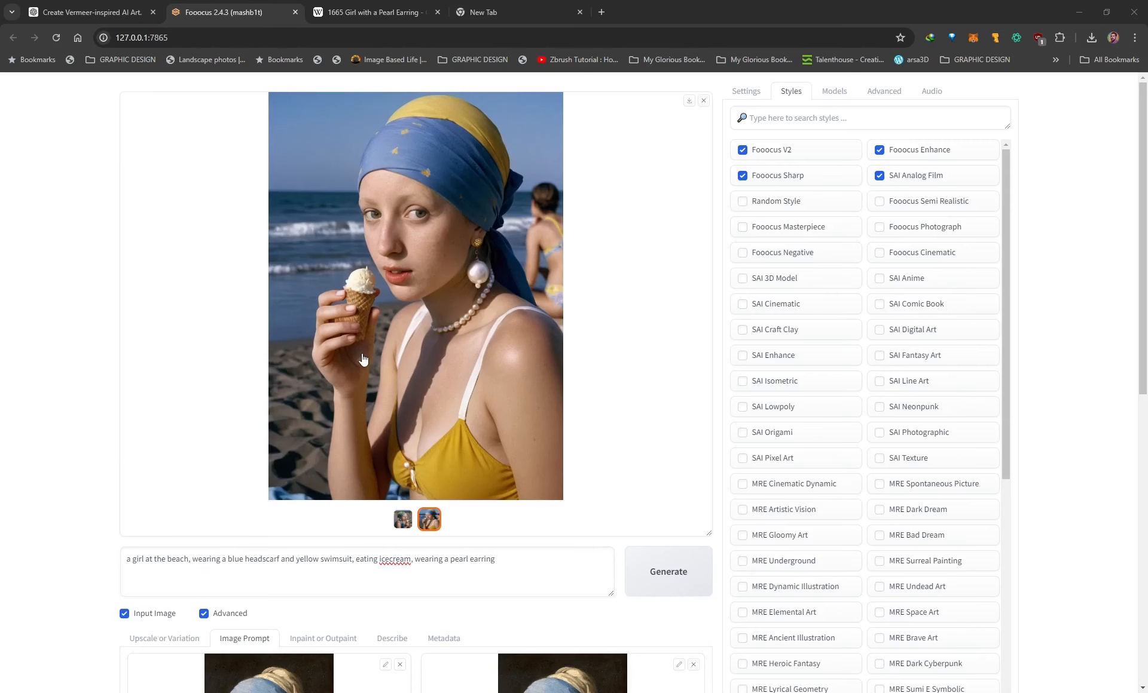
scroll(369, 317, down, 1)
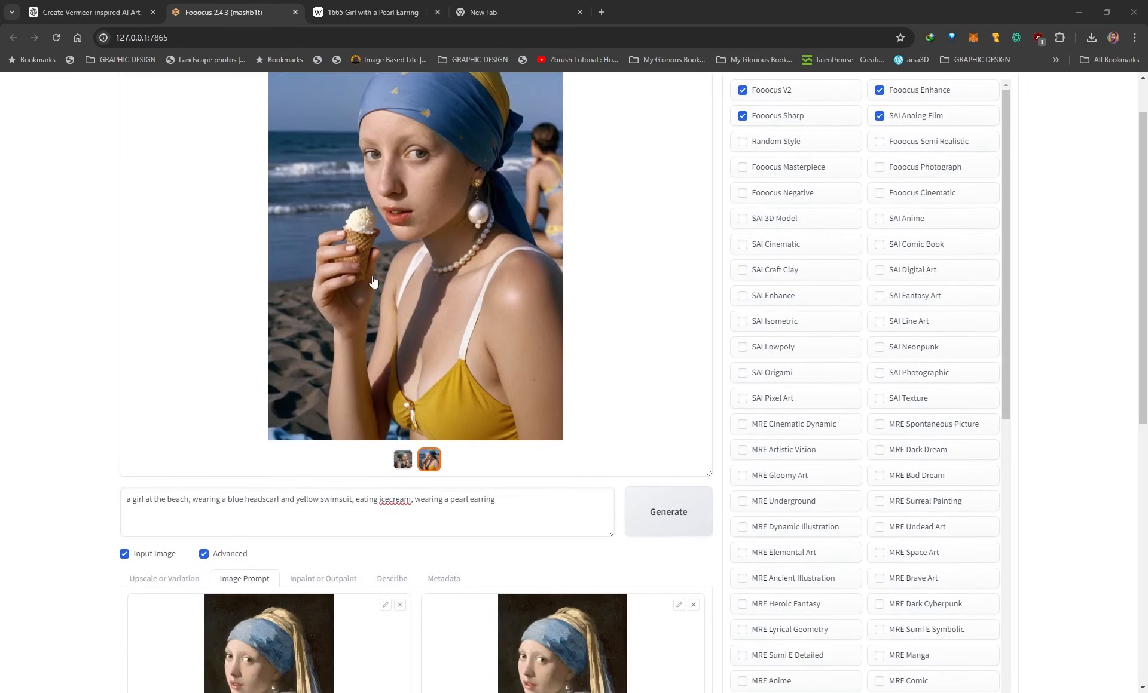
scroll(373, 281, up, 1)
Load the generated portrait with the yellow swimsuit as the source image for inpainting.
scroll(335, 418, down, 2)
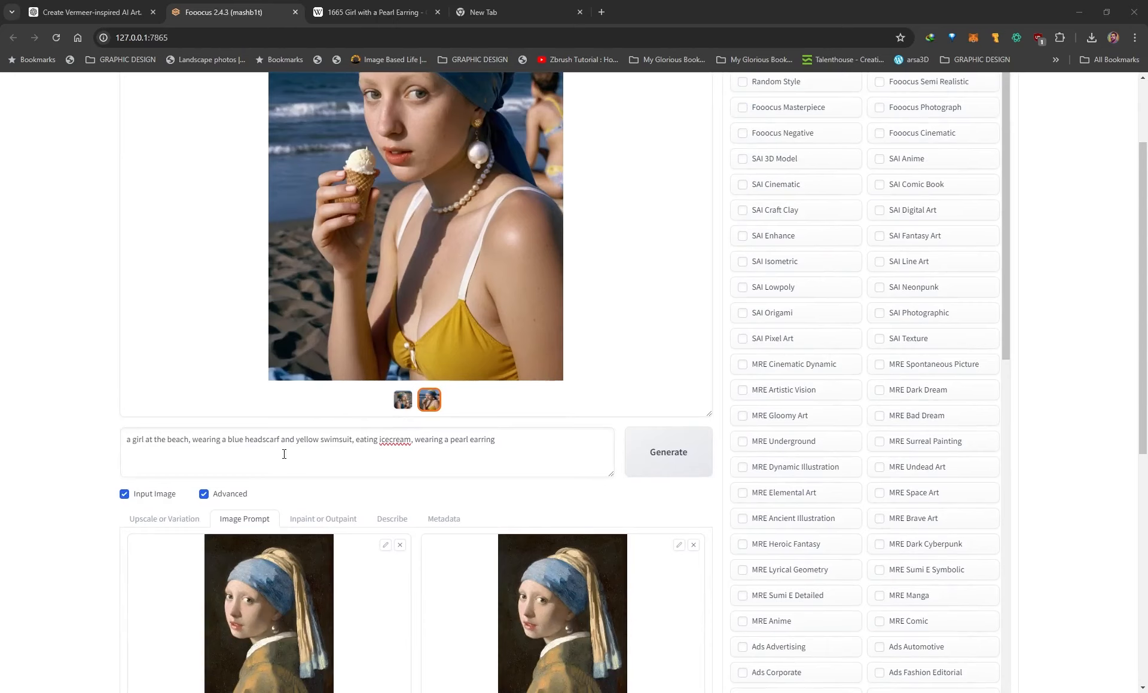
click(322, 519)
scroll(281, 502, down, 1)
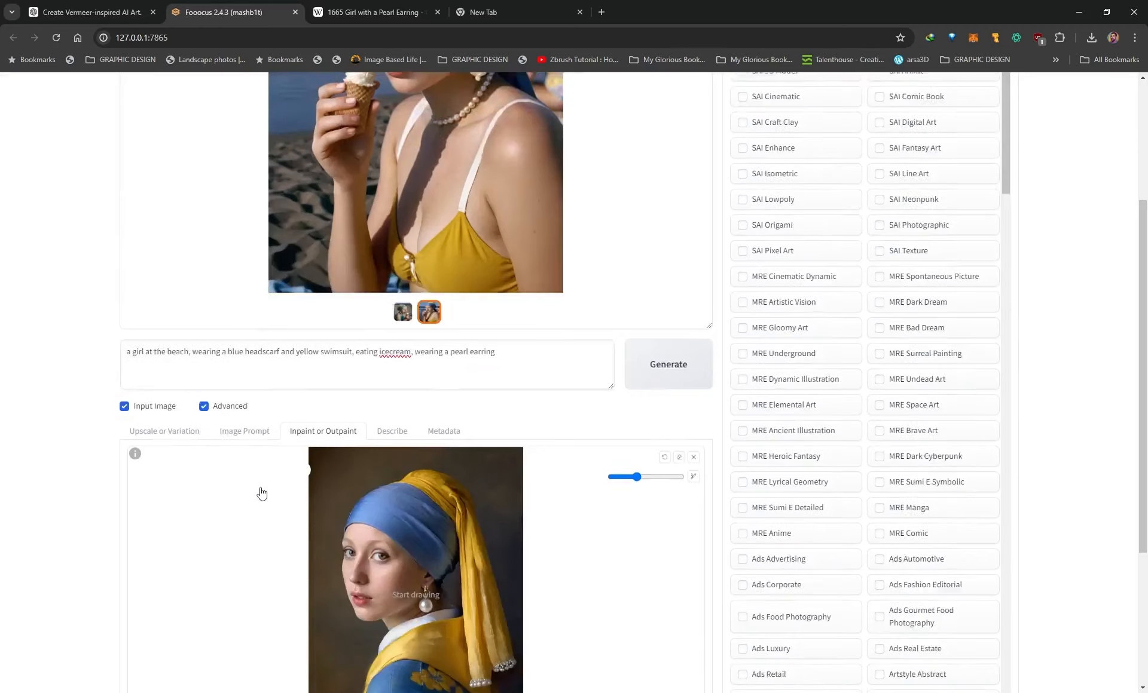
scroll(262, 494, up, 1)
mouse_move(330, 241)
mouse_down()
mouse_move(389, 324)
mouse_move(410, 610)
mouse_up()
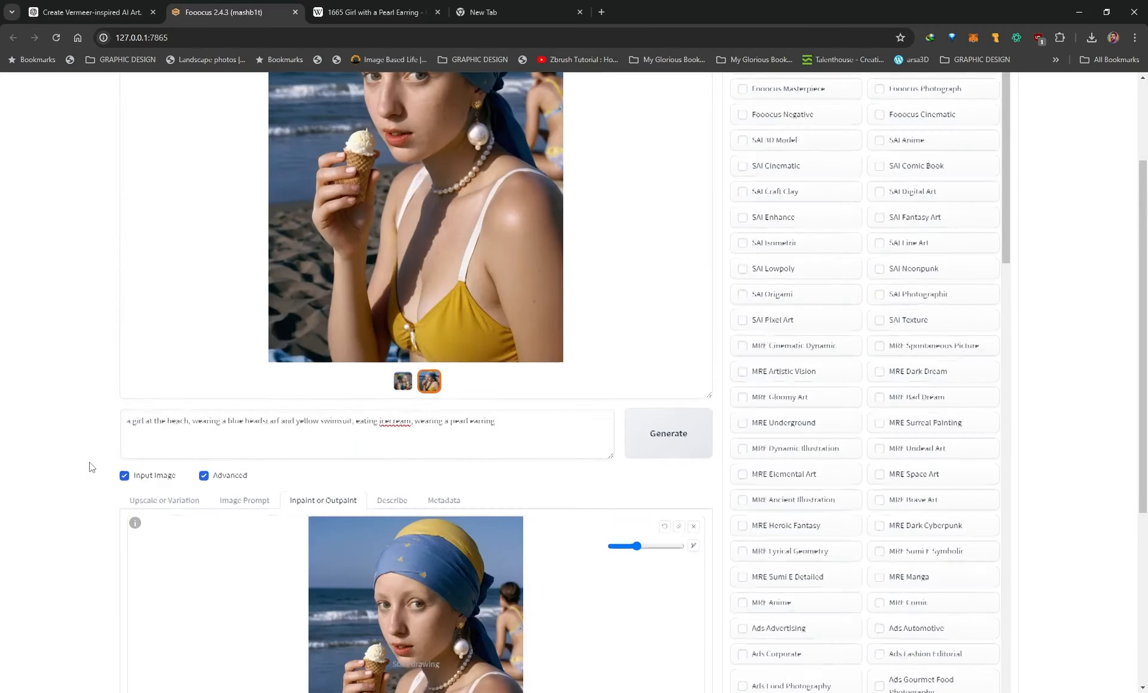
Set the inpaint method to Improve Detail (face, hand, eyes, etc.) and mask the hand holding the ice cream.
scroll(90, 467, down, 5)
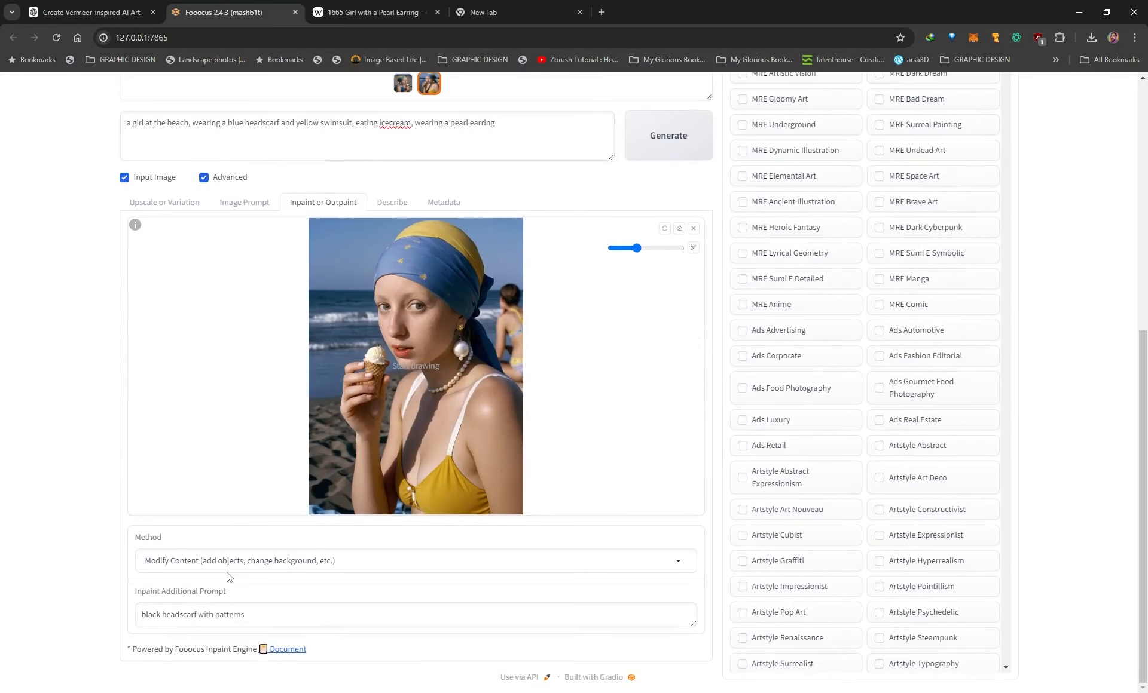
click(227, 569)
click(173, 518)
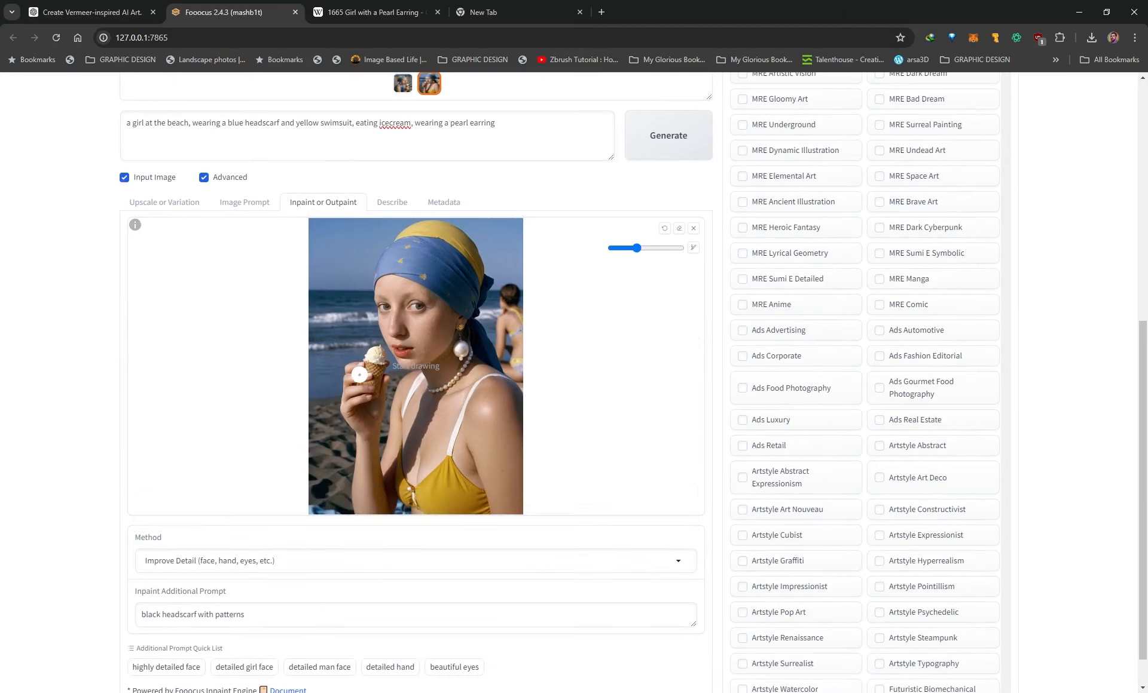
mouse_move(360, 375)
mouse_down()
mouse_move(351, 418)
mouse_move(370, 392)
mouse_move(363, 377)
mouse_move(393, 389)
mouse_move(384, 382)
mouse_move(375, 414)
mouse_move(364, 406)
mouse_move(364, 432)
mouse_move(346, 409)
mouse_move(352, 370)
mouse_up()
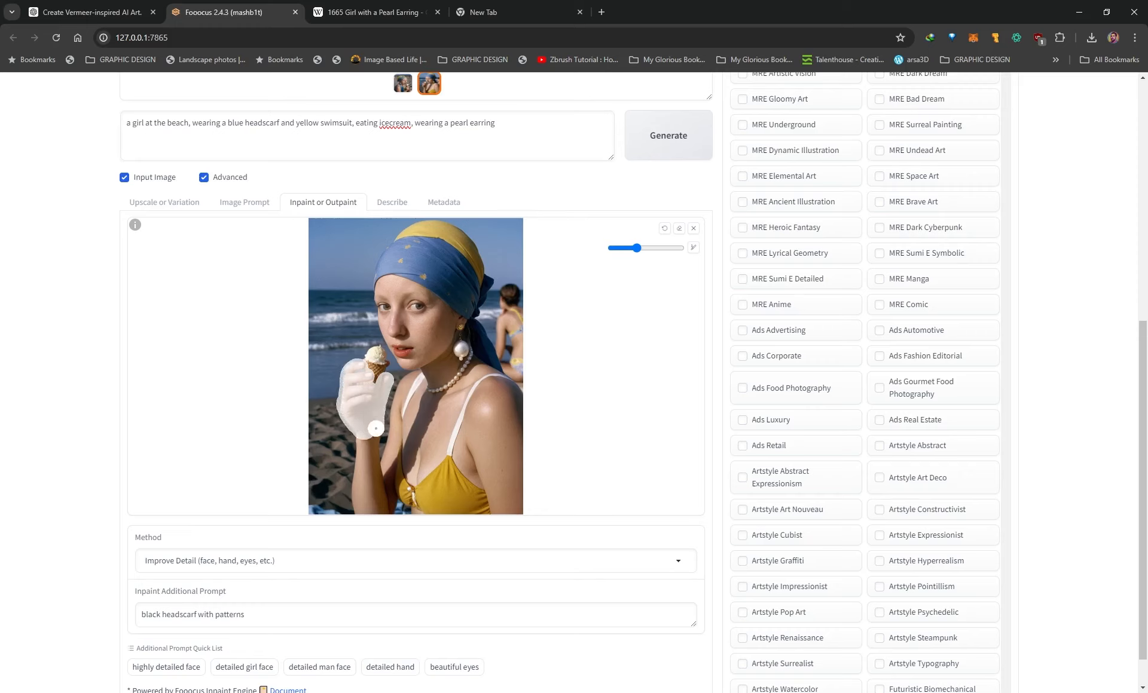
drag(376, 429, 361, 435)
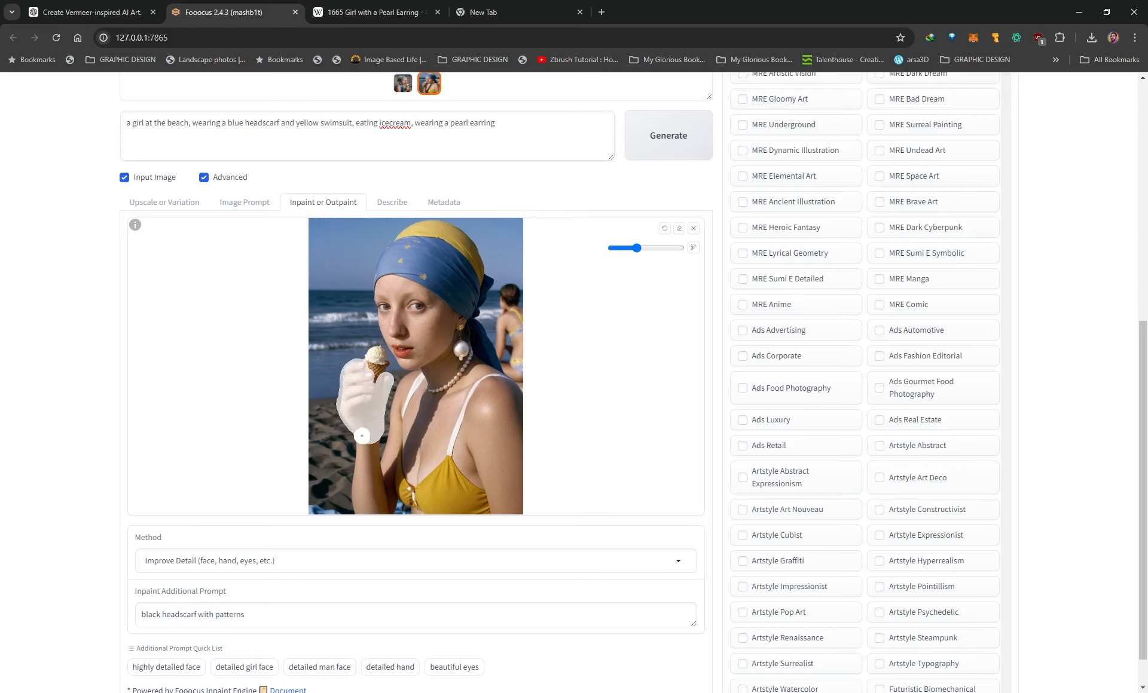
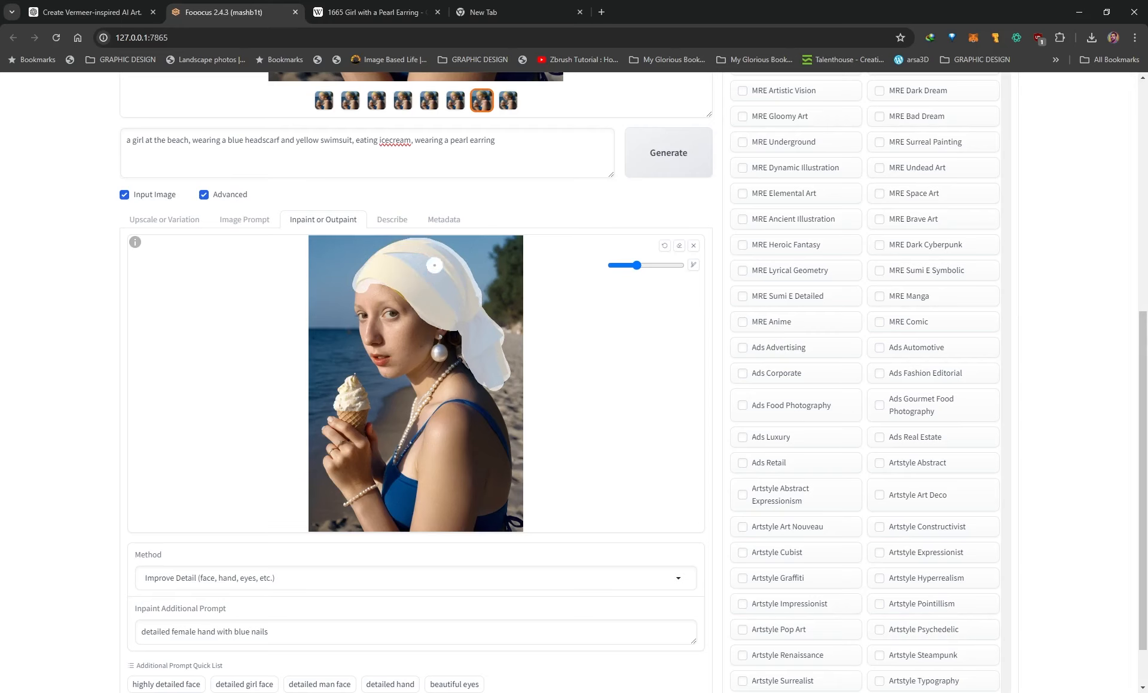
Set the inpaint method to Modify Content and the additional prompt to "black bandana with patterns" for the masked headscarf.
scroll(551, 531, down, 1)
click(236, 518)
click(243, 495)
triple_click(240, 614)
text(black bana)
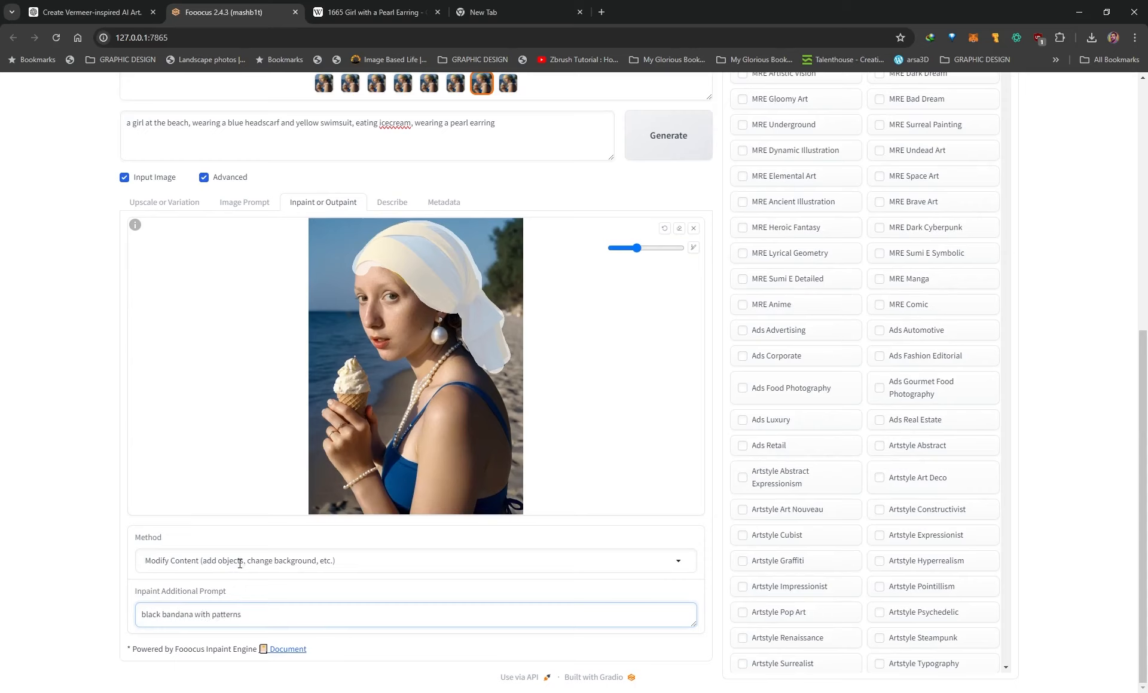
Replace the main prompt with a copy of the inpaint prompt "black bandana with patterns" and generate the new headscarf.
triple_click(256, 610)
key(ctrl+c)
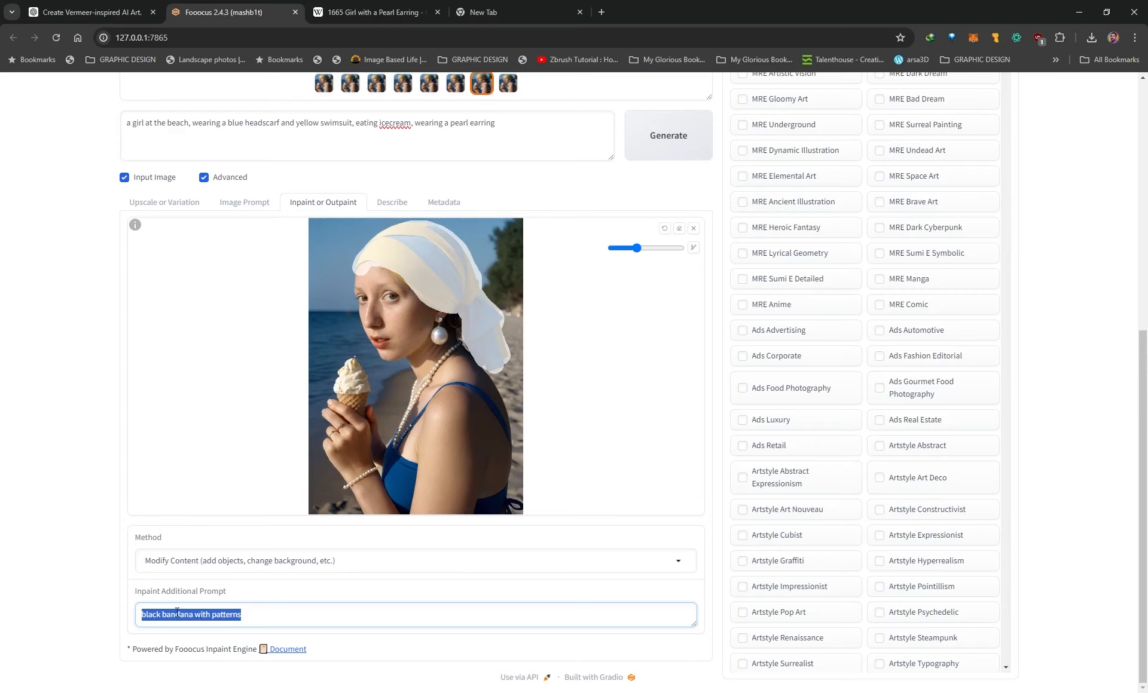
scroll(208, 341, up, 2)
drag(519, 254, 64, 246)
key(ctrl+v)
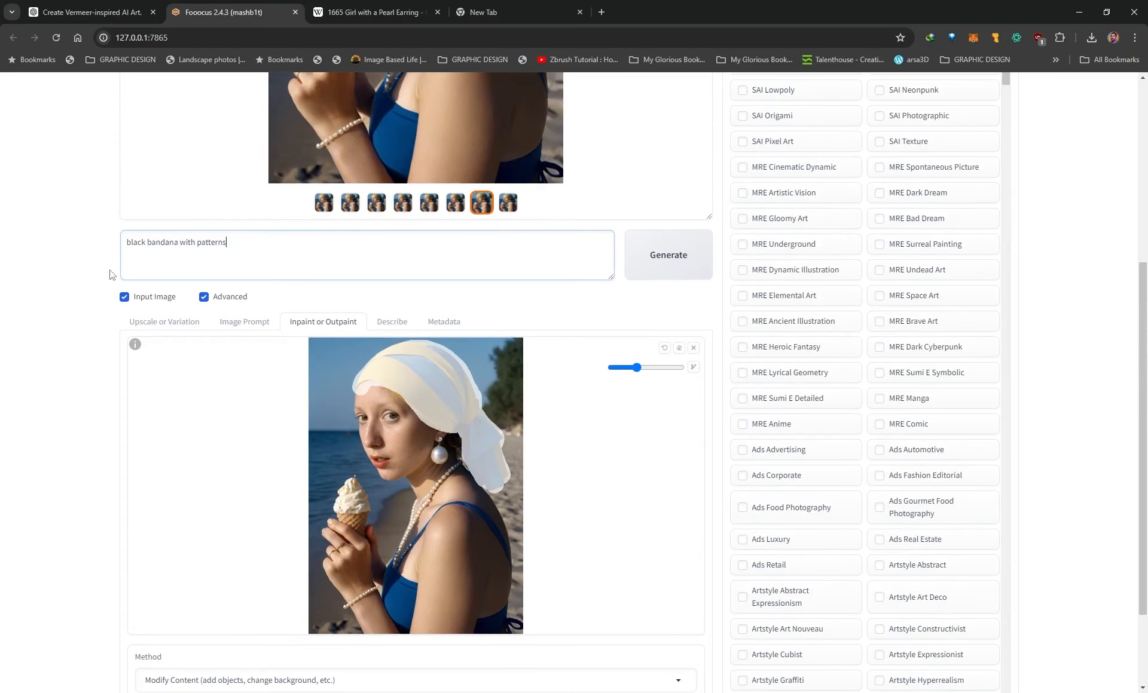
scroll(146, 399, up, 2)
scroll(125, 448, down, 4)
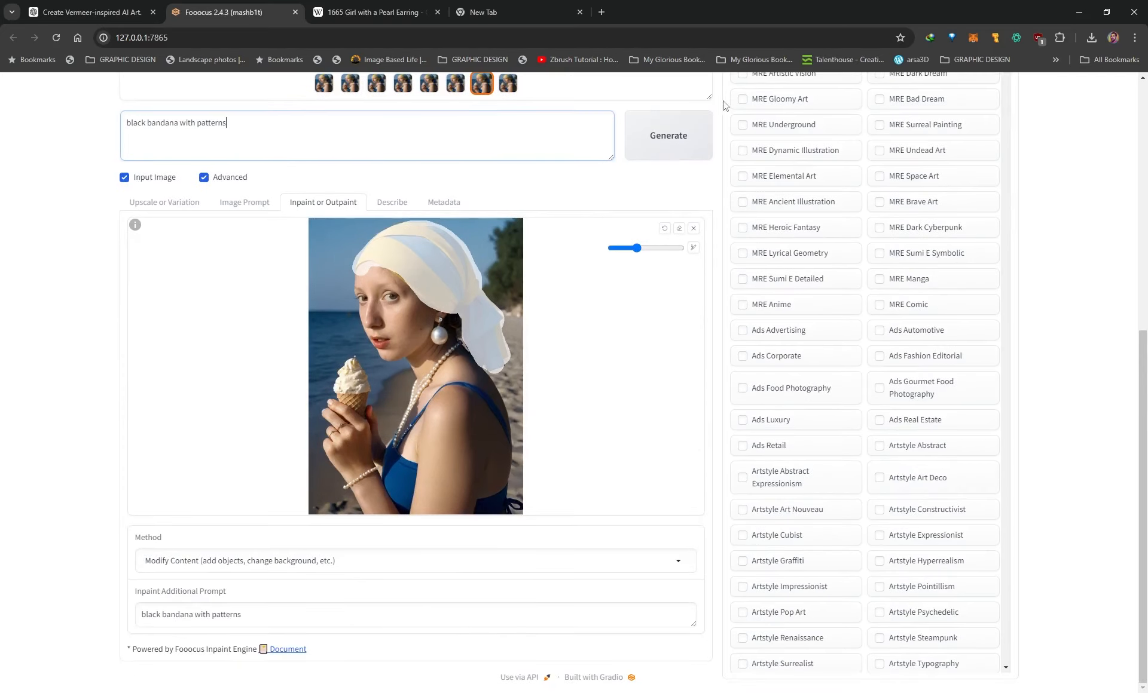
click(679, 128)
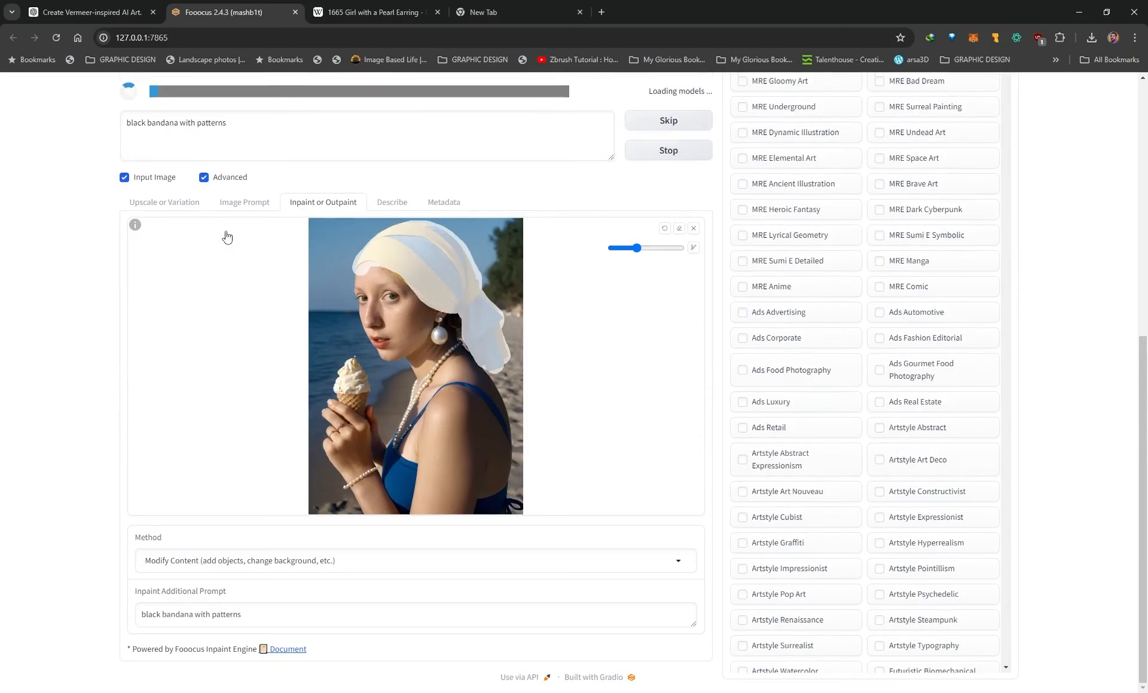
scroll(277, 284, up, 2)
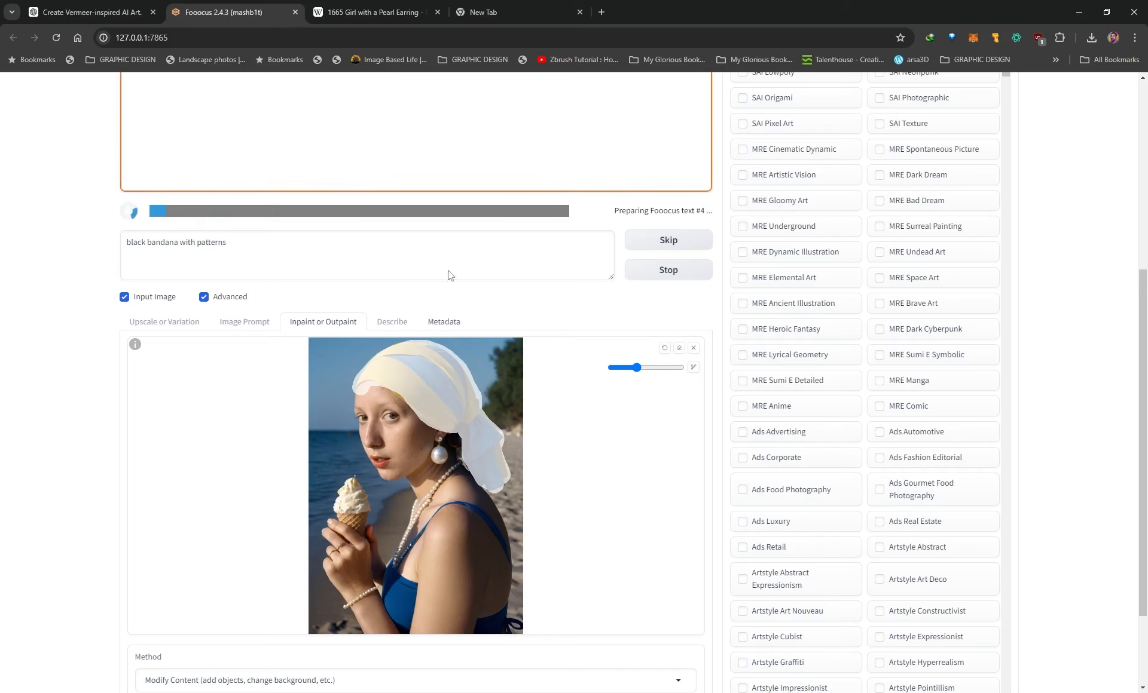
Review the generated black bandana variants and compare them with the original headscarf in the masked source image.
scroll(449, 274, up, 2)
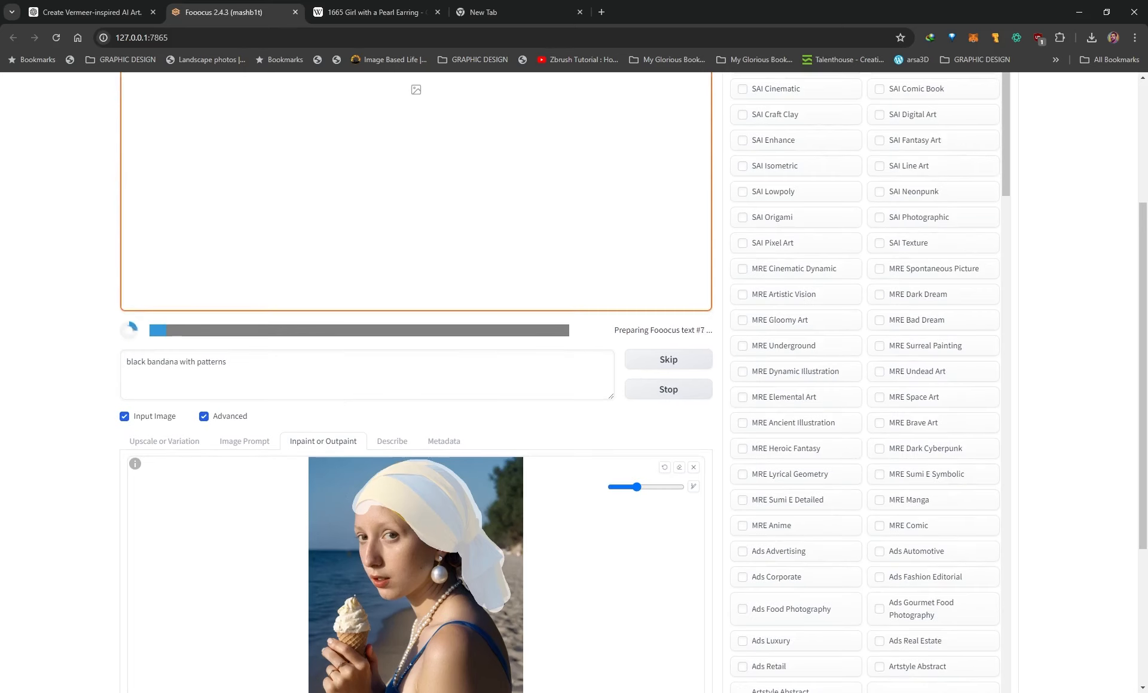
scroll(547, 515, up, 4)
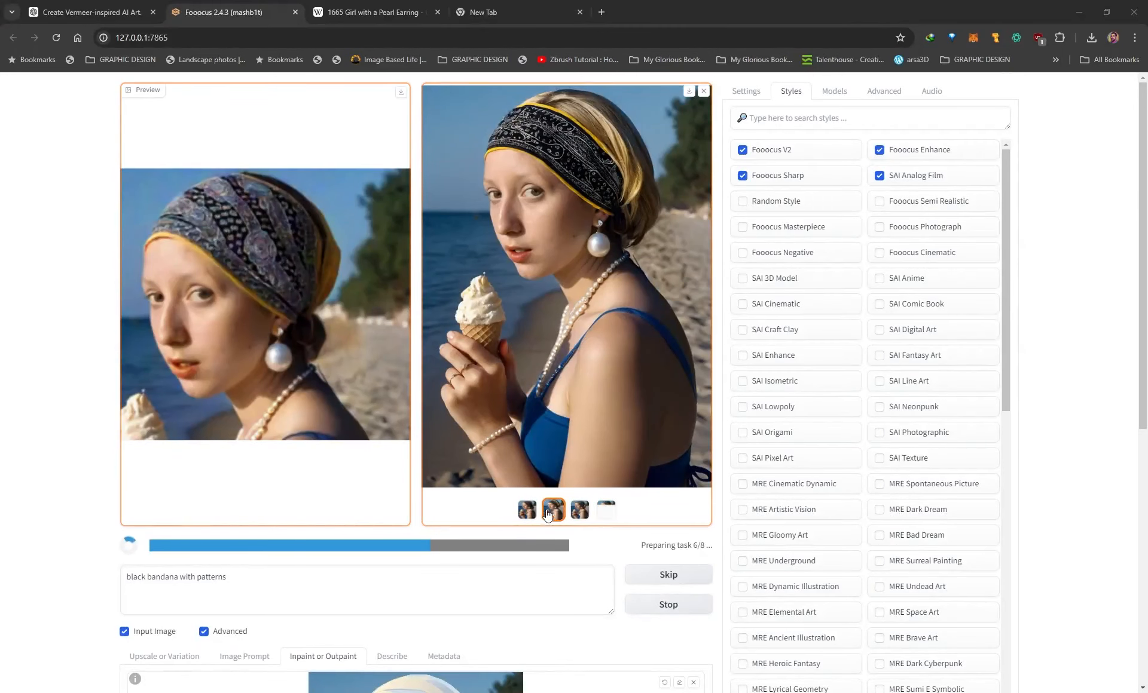
click(547, 515)
click(580, 514)
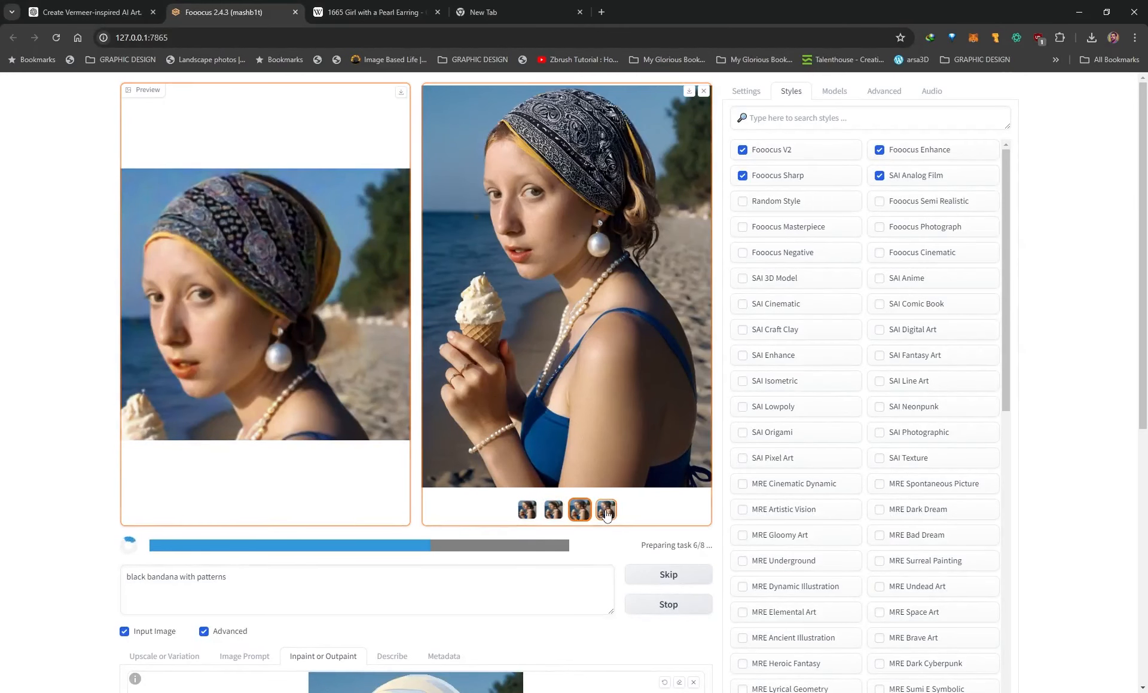
click(606, 511)
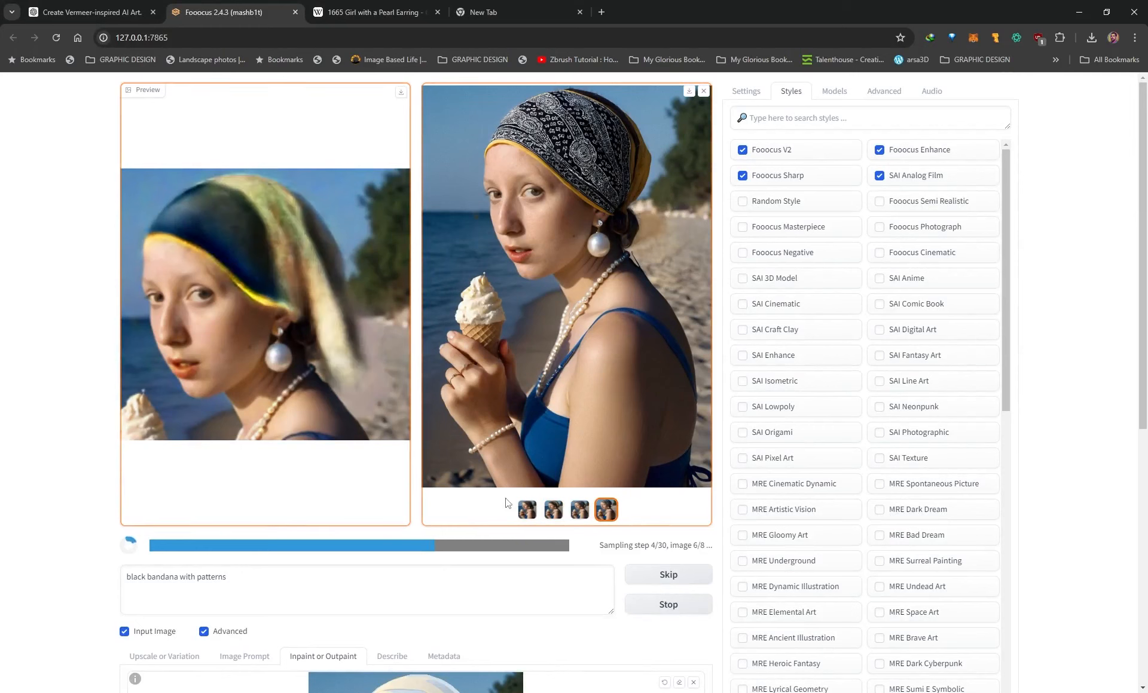
click(526, 510)
scroll(656, 270, down, 1)
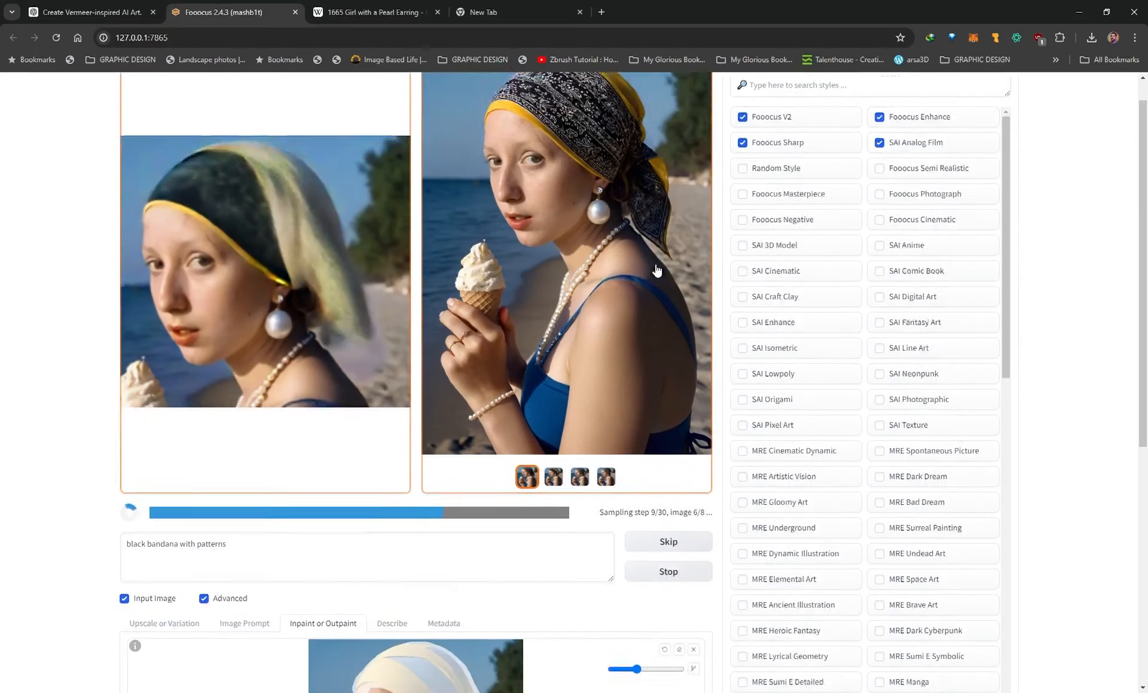
scroll(657, 270, up, 1)
scroll(538, 333, down, 4)
scroll(335, 297, up, 4)
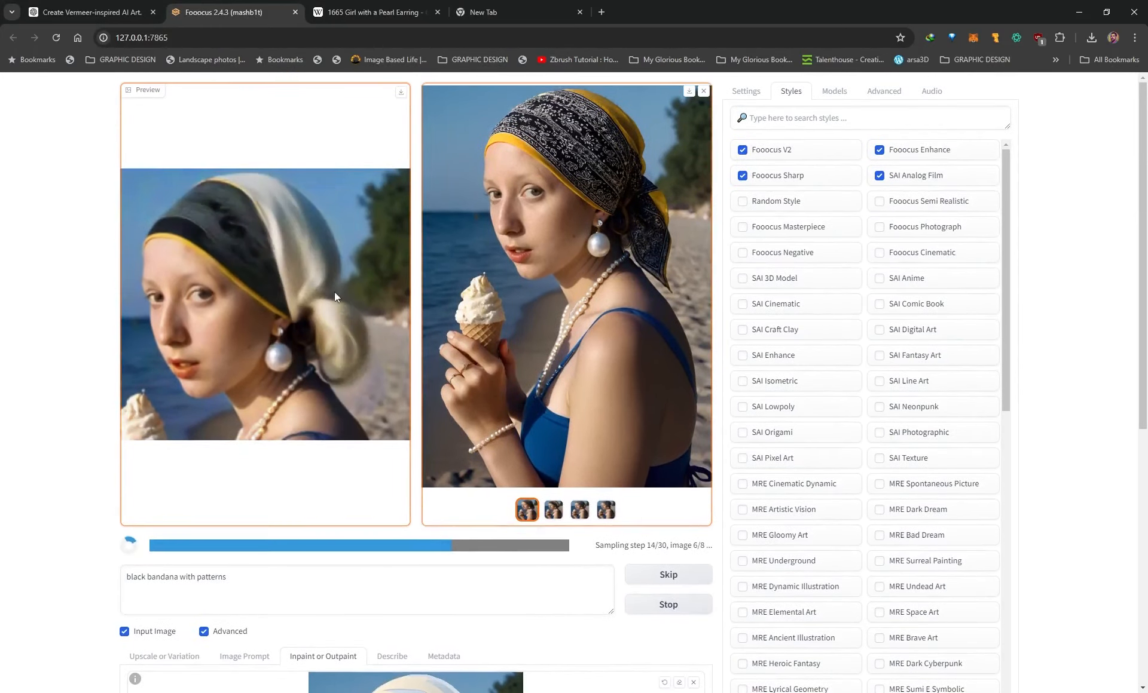
scroll(532, 431, down, 4)
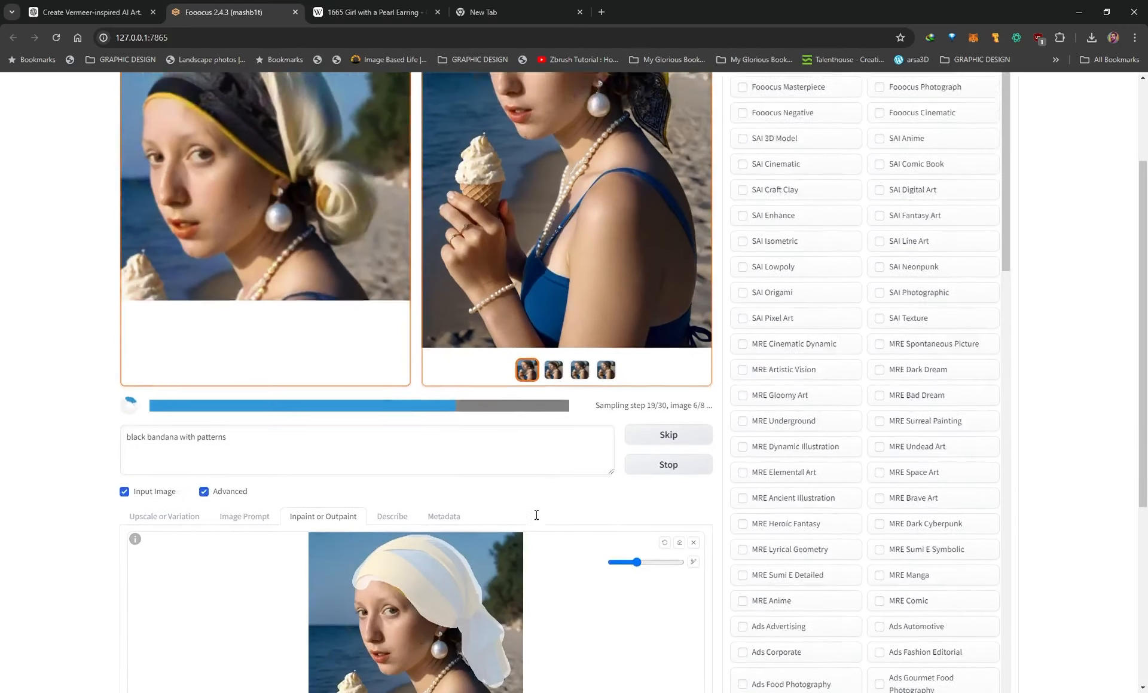
scroll(536, 515, up, 4)
scroll(531, 473, down, 7)
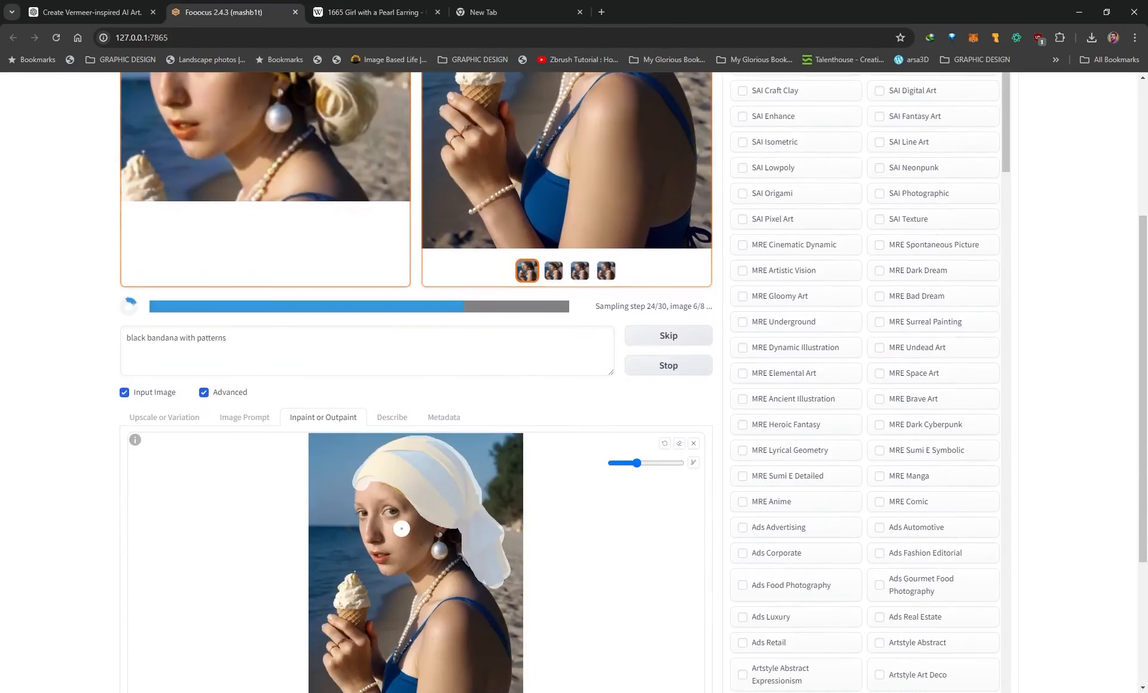
scroll(401, 528, down, 3)
scroll(401, 529, up, 5)
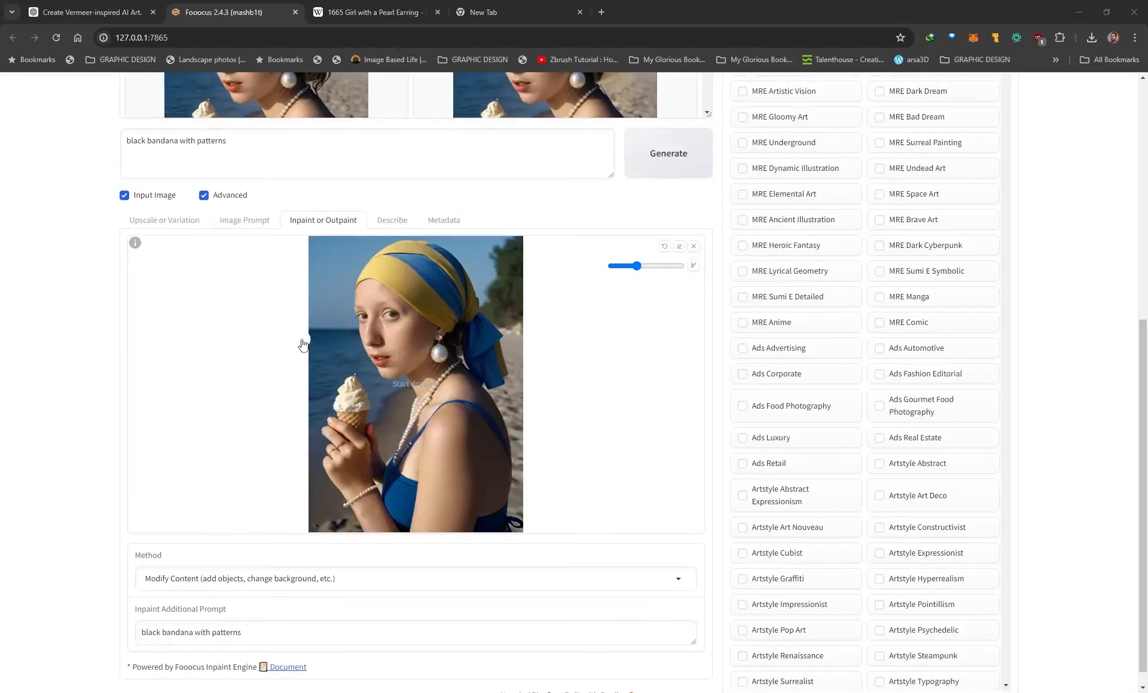
Outpaint the beach portrait on the left, right, top and bottom using the Inpaint or Outpaint (default) method and an empty main prompt.
scroll(419, 364, down, 1)
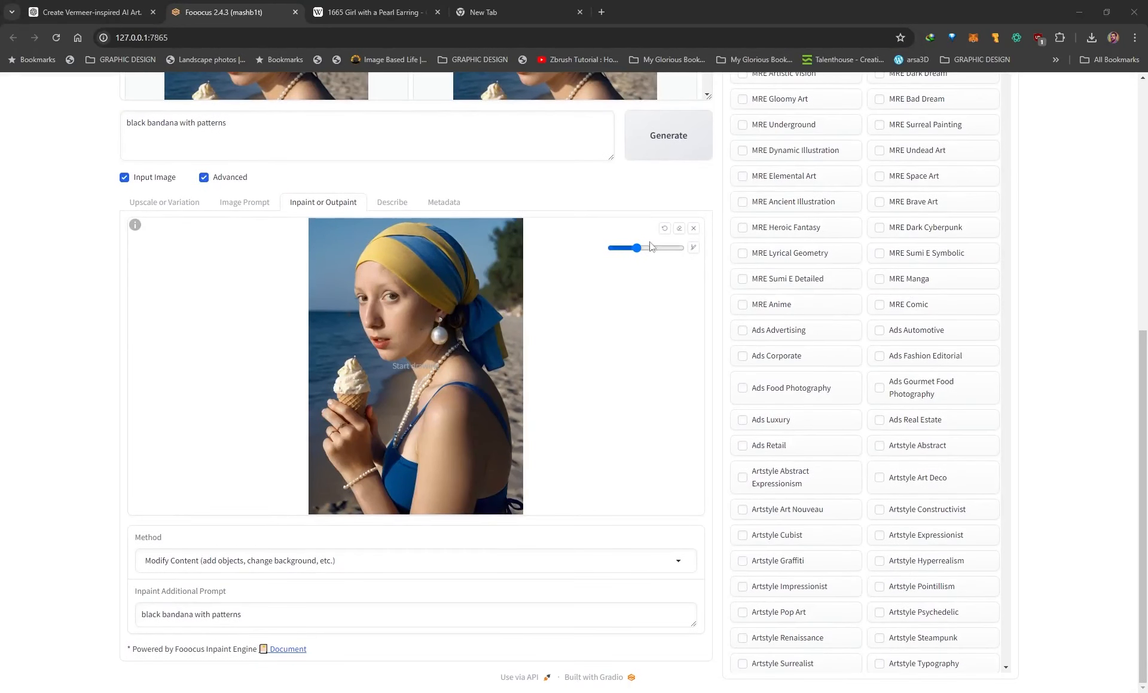
click(296, 560)
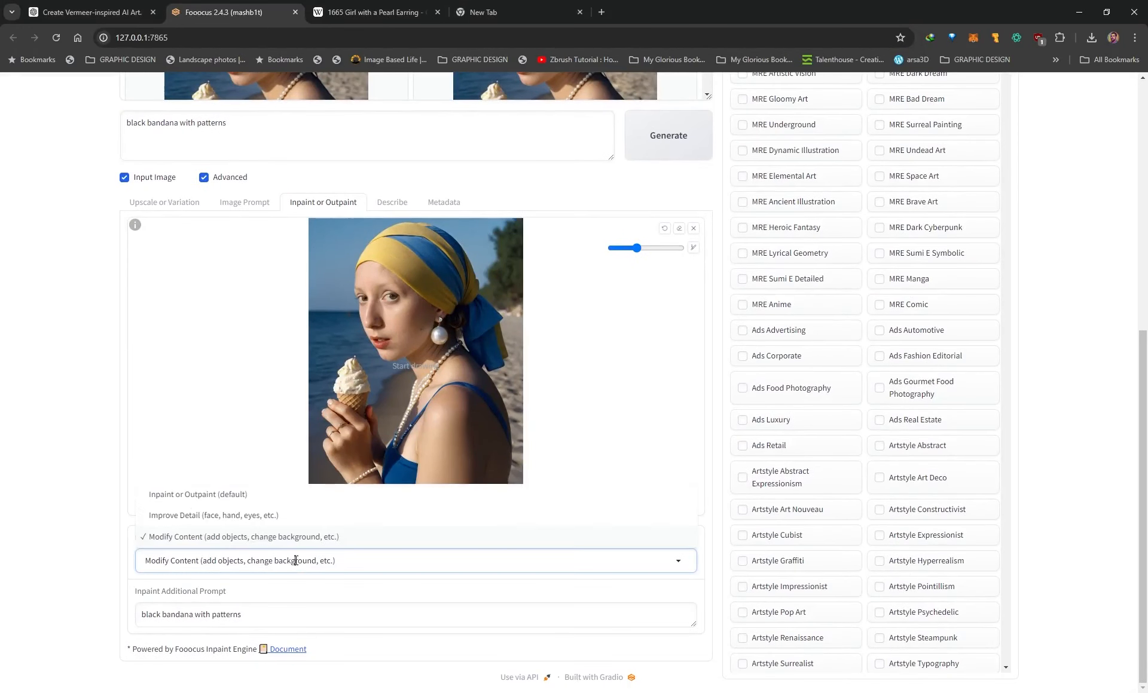
click(192, 495)
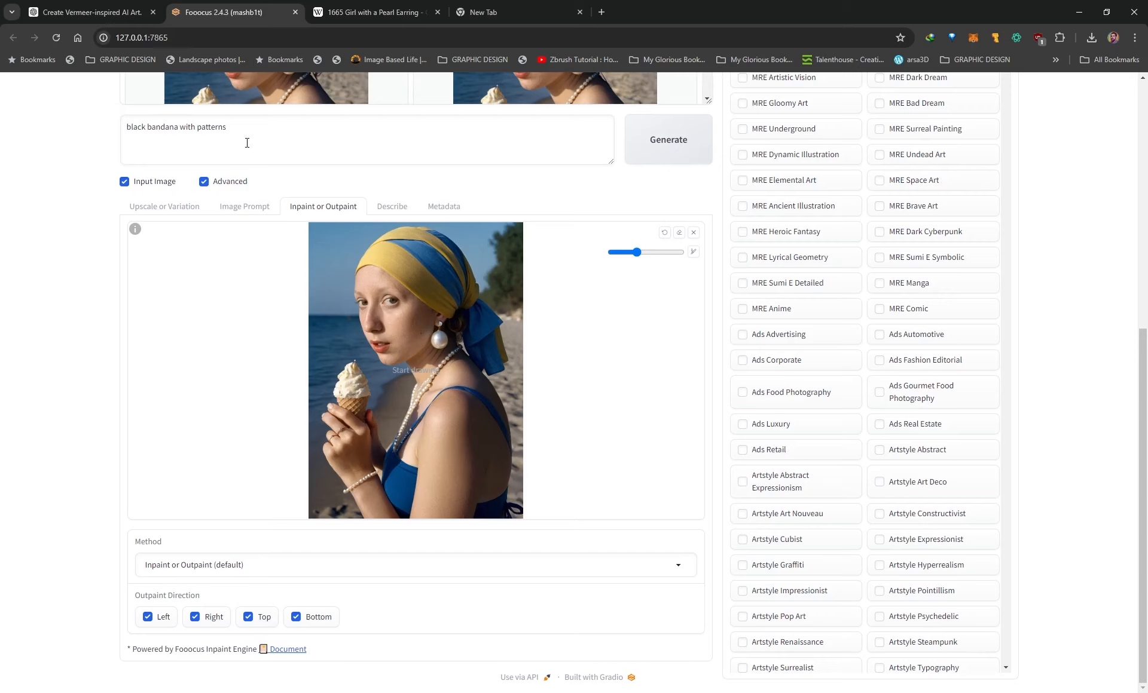
drag(247, 143, 80, 138)
key(BackSpace)
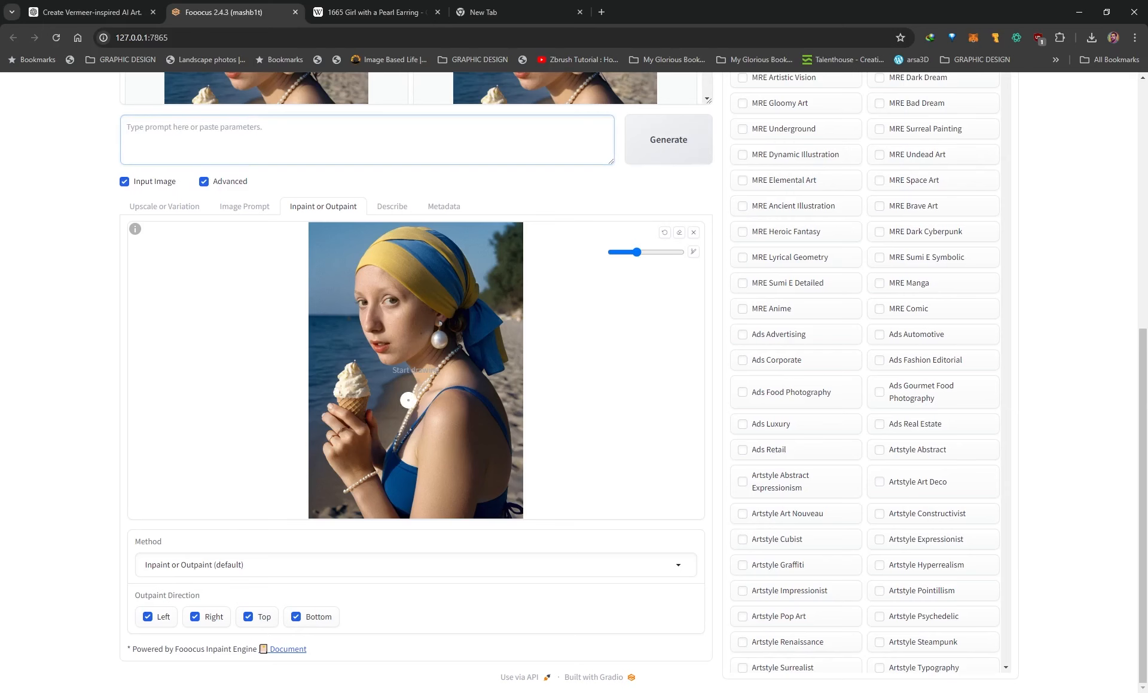
scroll(387, 425, up, 1)
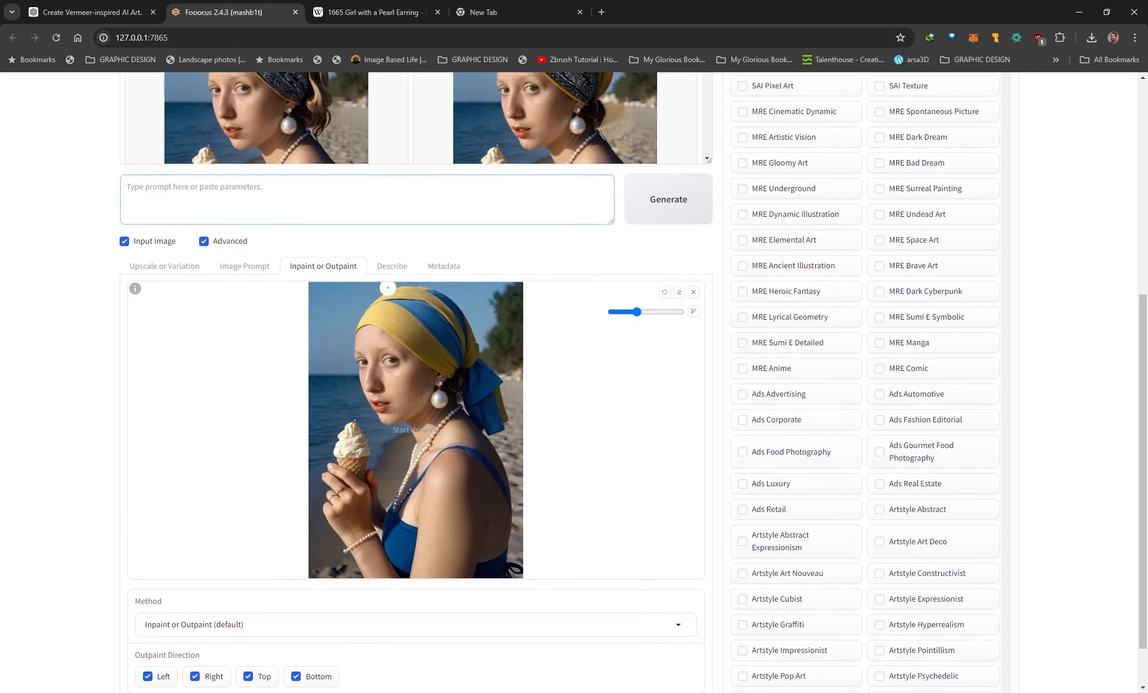
click(677, 205)
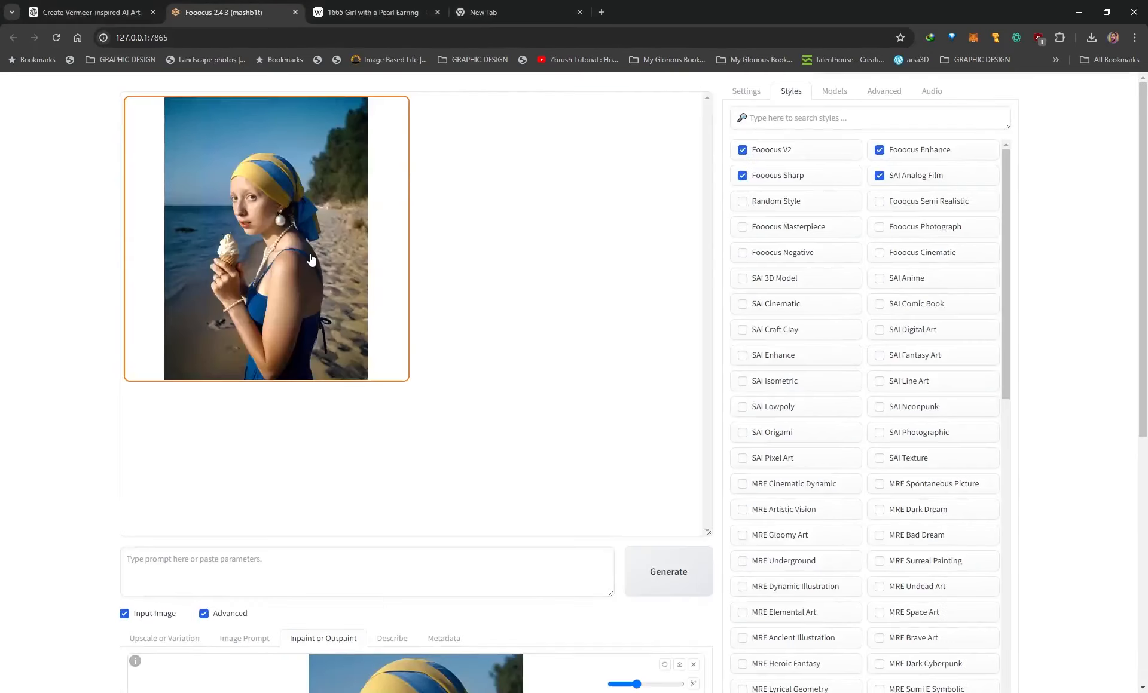
Compare the outpainted beach portrait with its source image and examine it at full-screen size.
click(312, 257)
scroll(448, 248, down, 1)
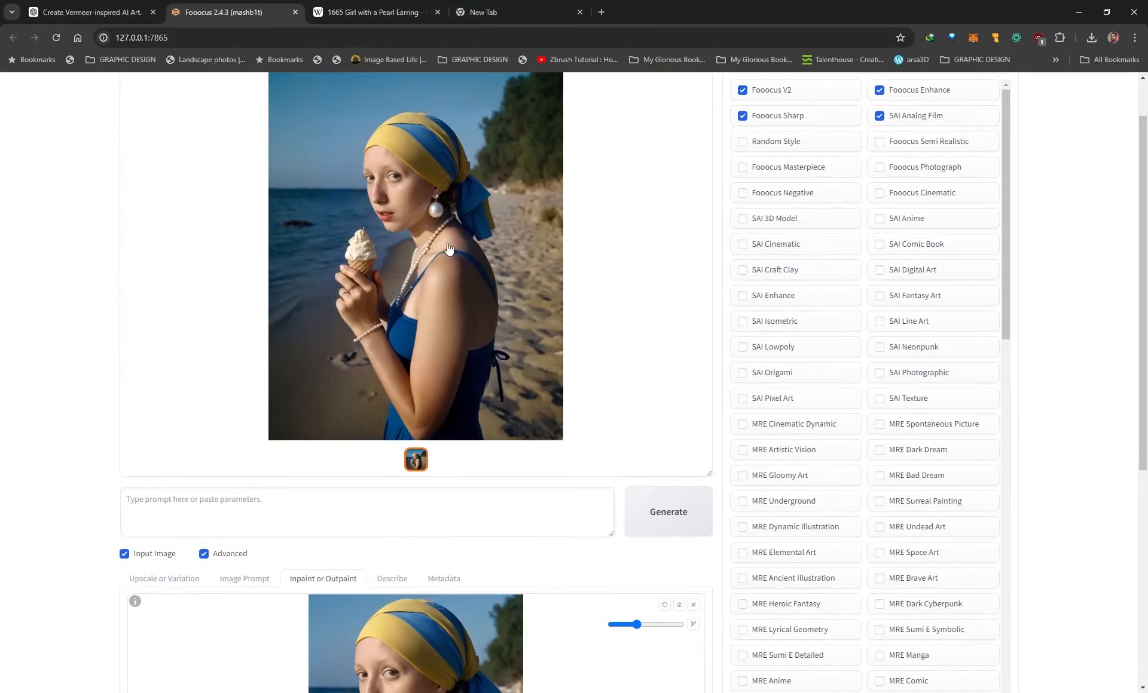
scroll(463, 389, down, 4)
scroll(442, 269, up, 3)
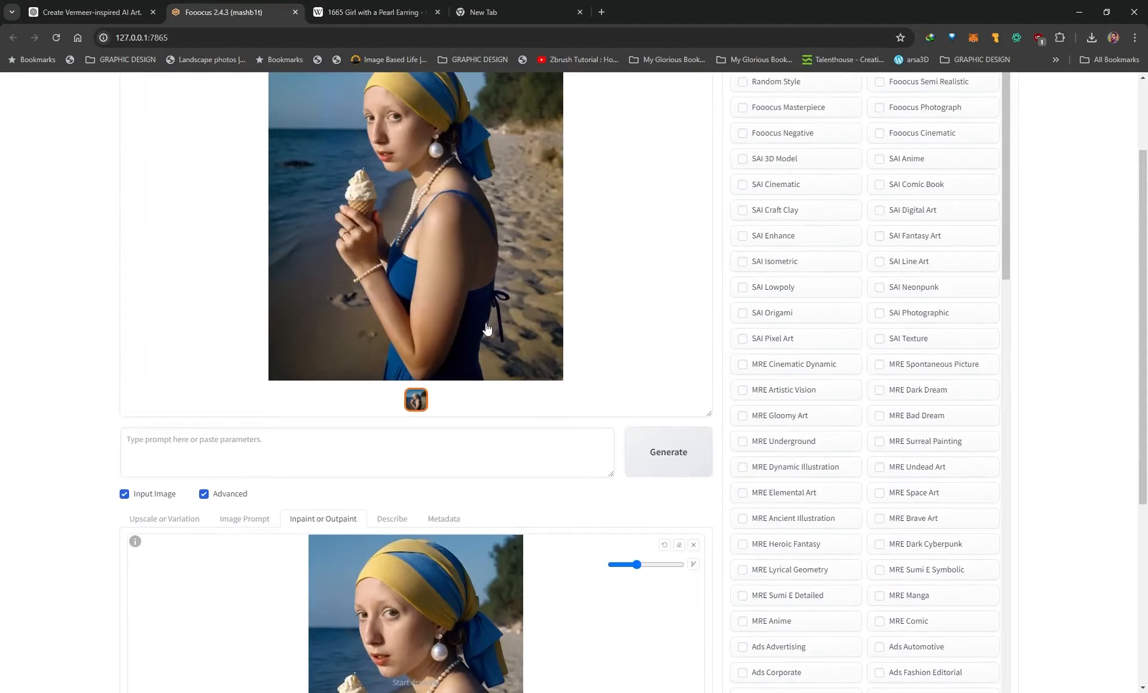
scroll(439, 257, down, 2)
scroll(399, 244, down, 3)
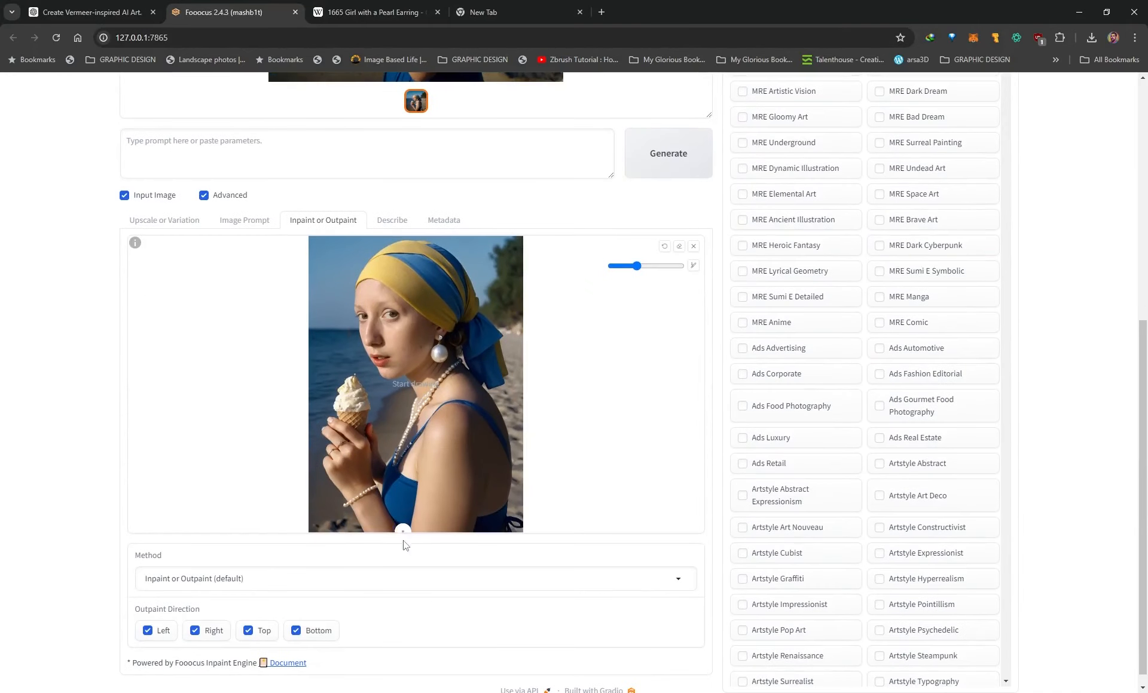
scroll(455, 210, up, 5)
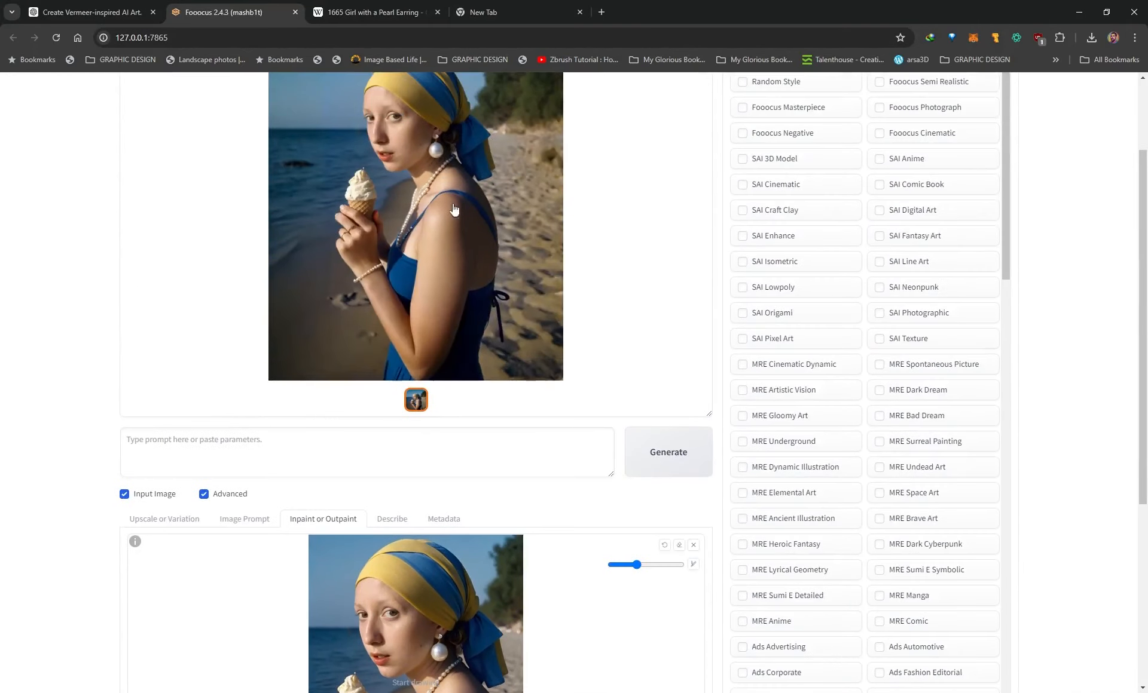
scroll(378, 353, up, 2)
click(464, 295)
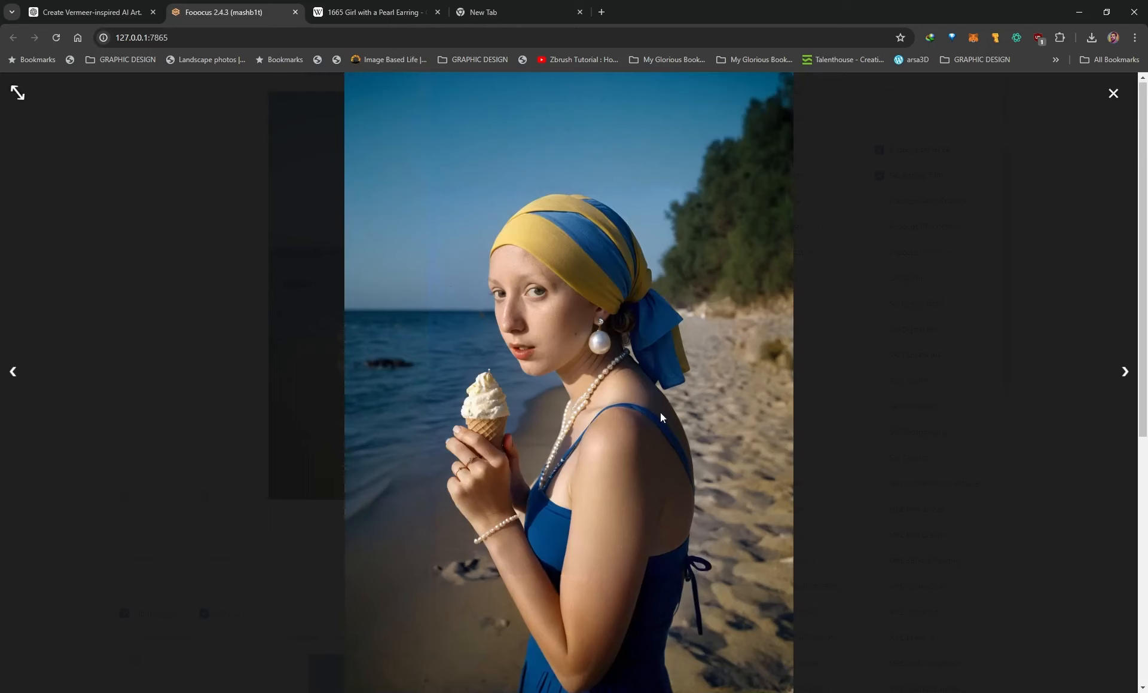
scroll(629, 400, down, 1)
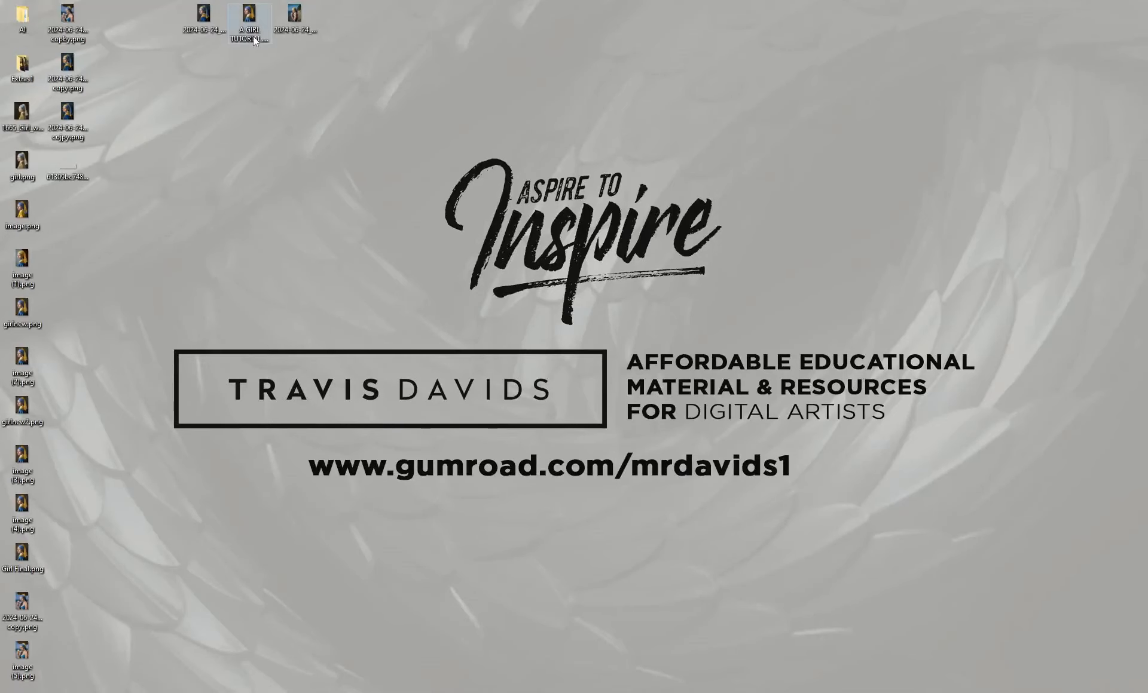
View the desktop image A GIRL TUTORIAL.png in Photos and close it.
double_click(253, 36)
drag(409, 44, 604, 58)
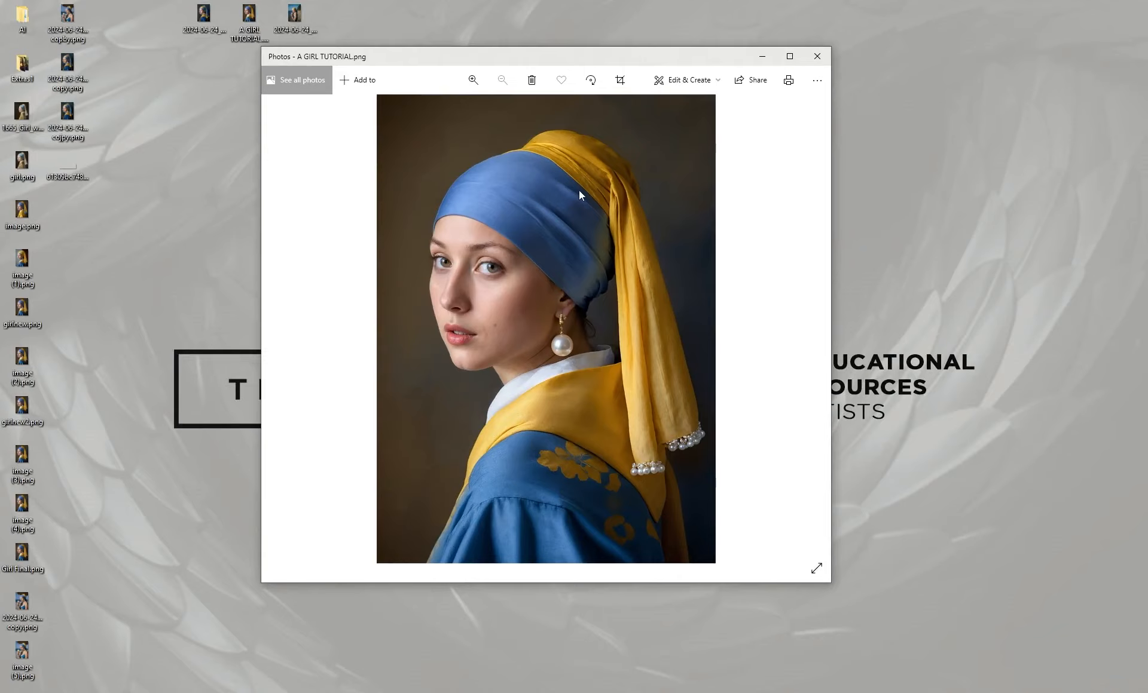
click(816, 56)
Open A GIRL TUTORIAL.png in Photoshop and hide the background around the girl with a layer mask.
drag(247, 34, 145, 329)
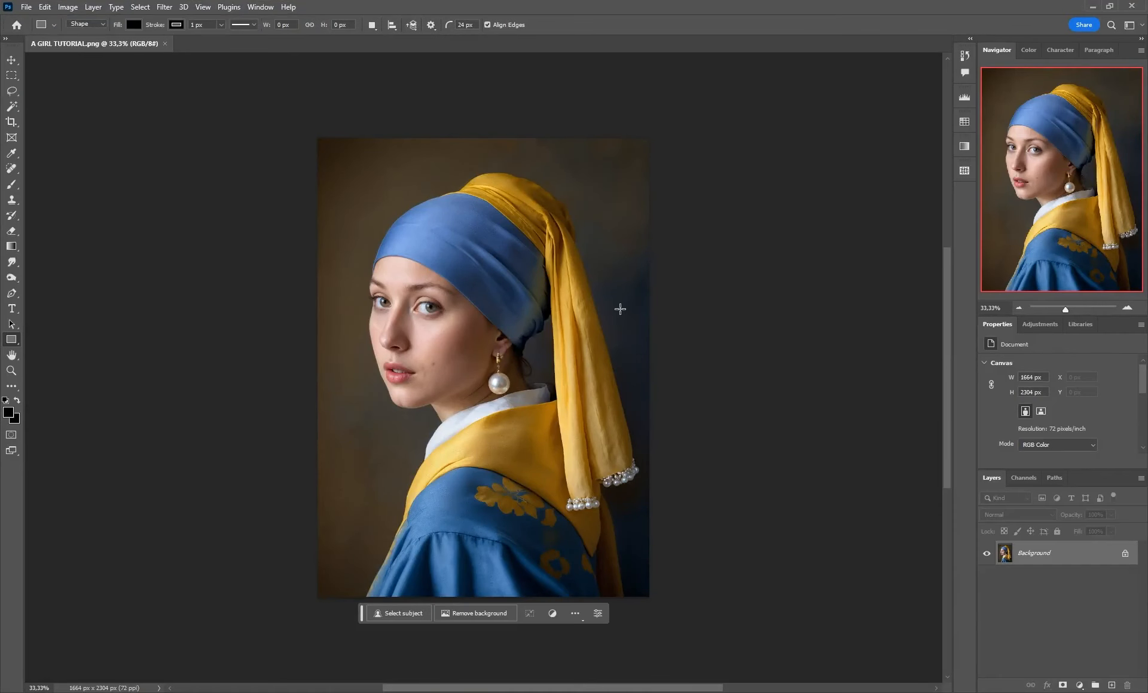
drag(1067, 308, 1069, 308)
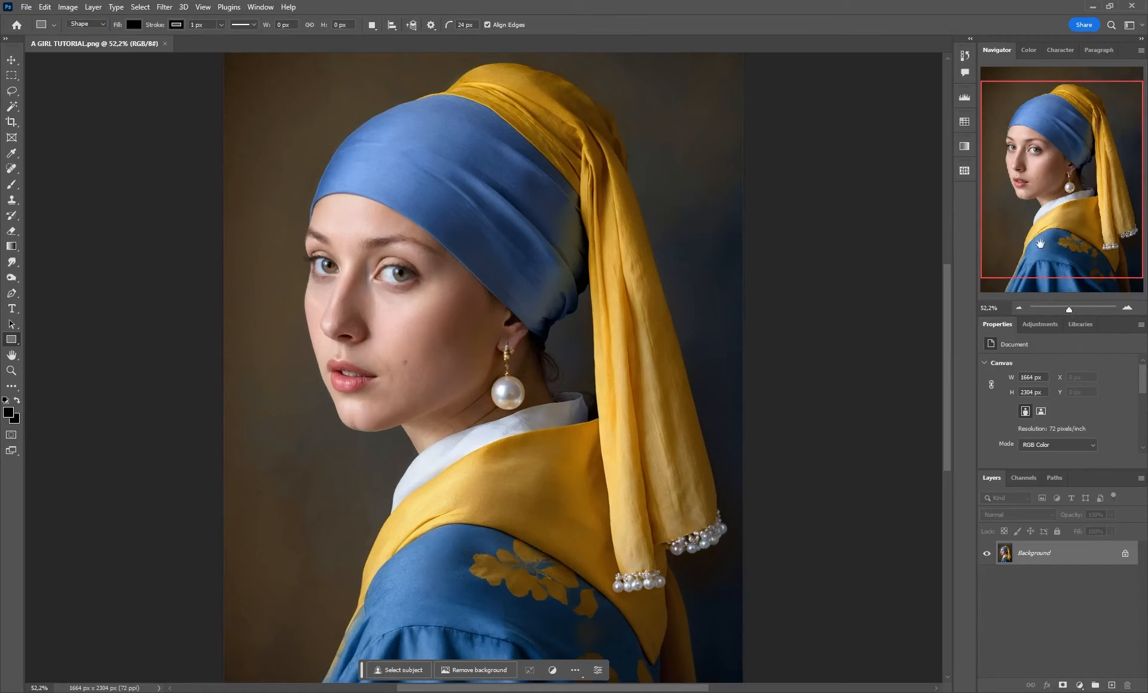
drag(1053, 149, 1057, 135)
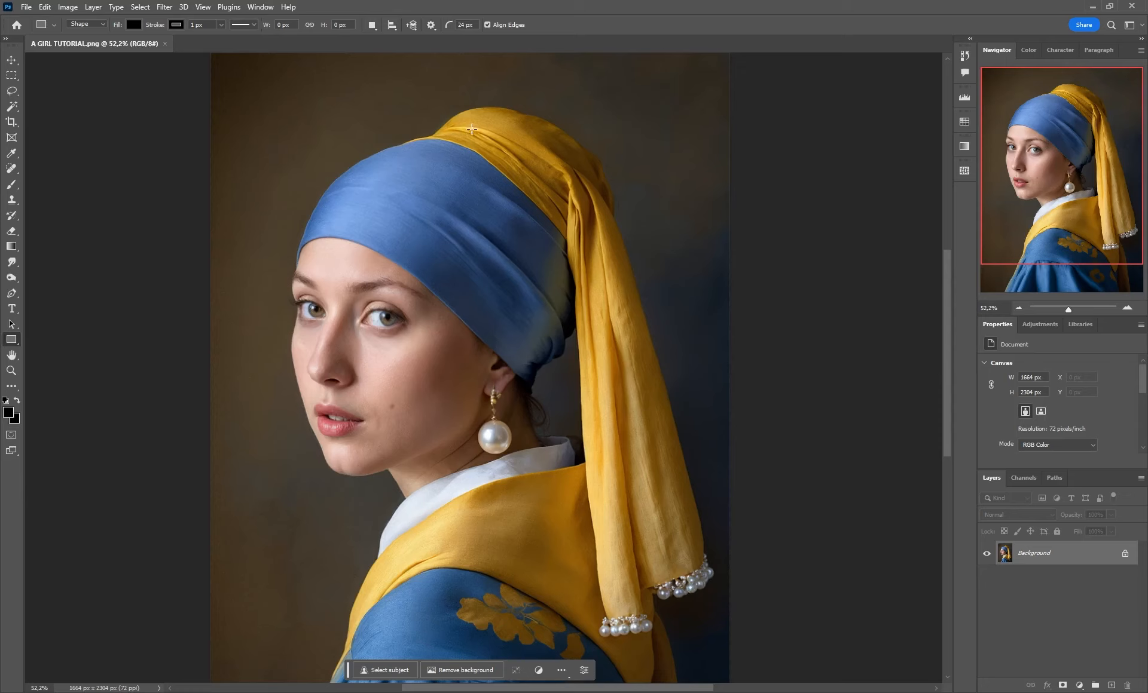
drag(1052, 165, 1014, 161)
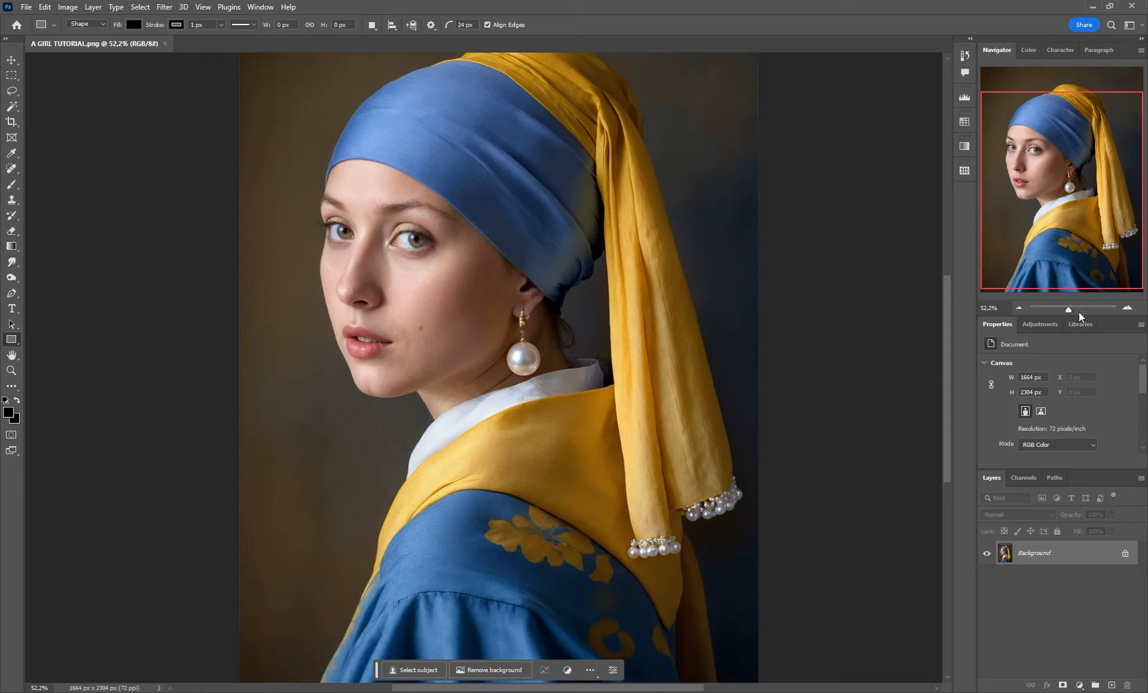
drag(1069, 309, 1067, 308)
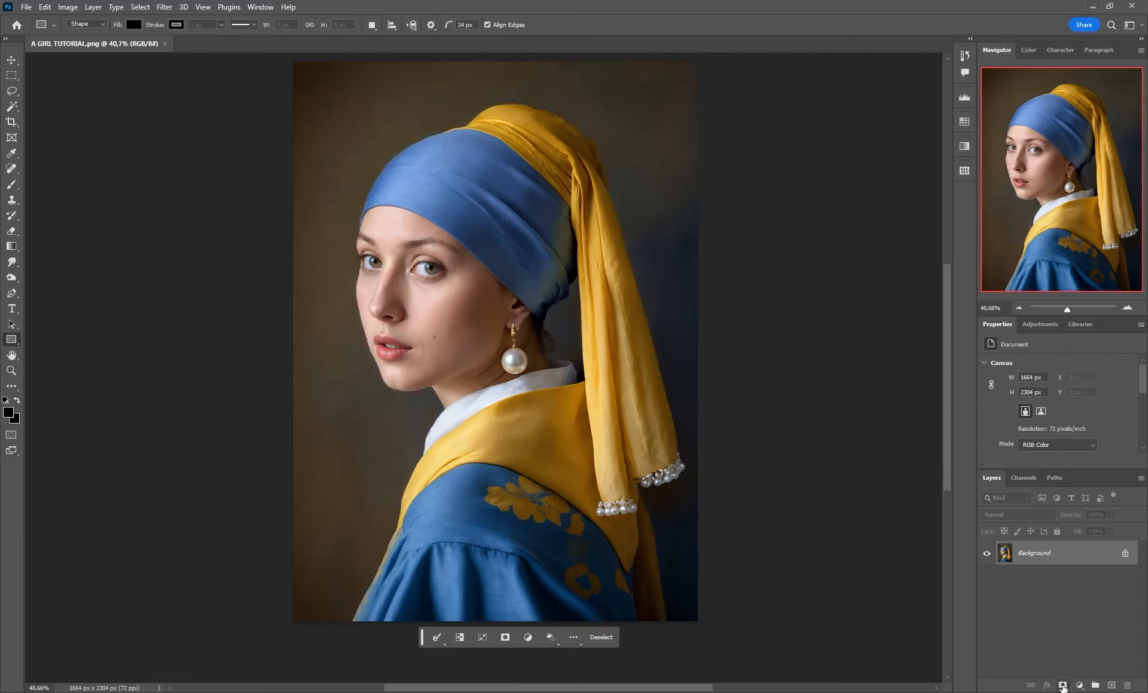
click(1062, 686)
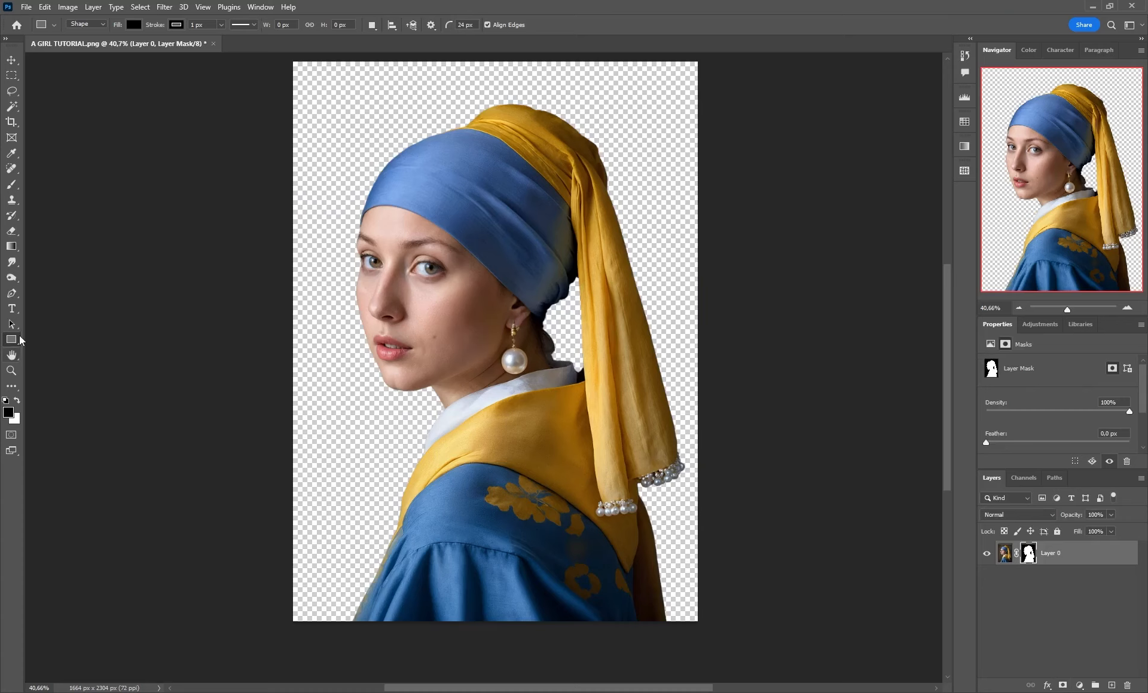
Place a rectangle about 1882 × 2425 px beneath the masked girl layer and fill it with dark red #602222.
mouse_move(283, 53)
mouse_down()
mouse_move(708, 571)
mouse_move(740, 642)
mouse_up()
drag(1045, 580, 1009, 588)
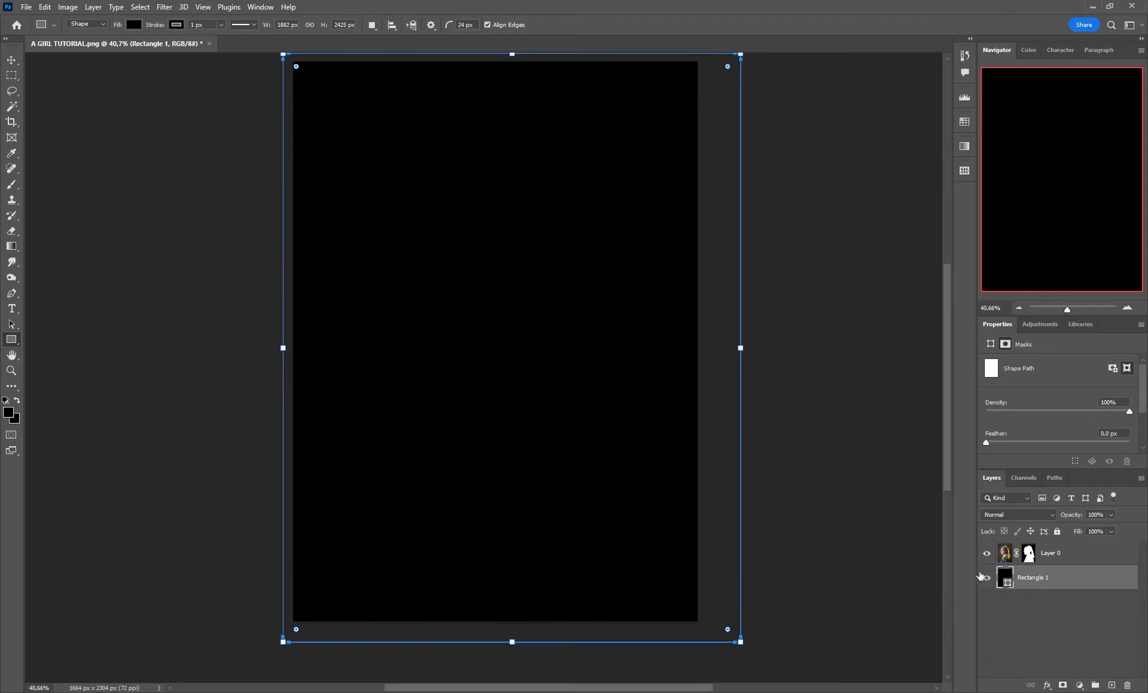
double_click(1009, 588)
mouse_move(787, 236)
mouse_down()
mouse_move(782, 187)
mouse_move(786, 233)
mouse_move(767, 245)
mouse_up()
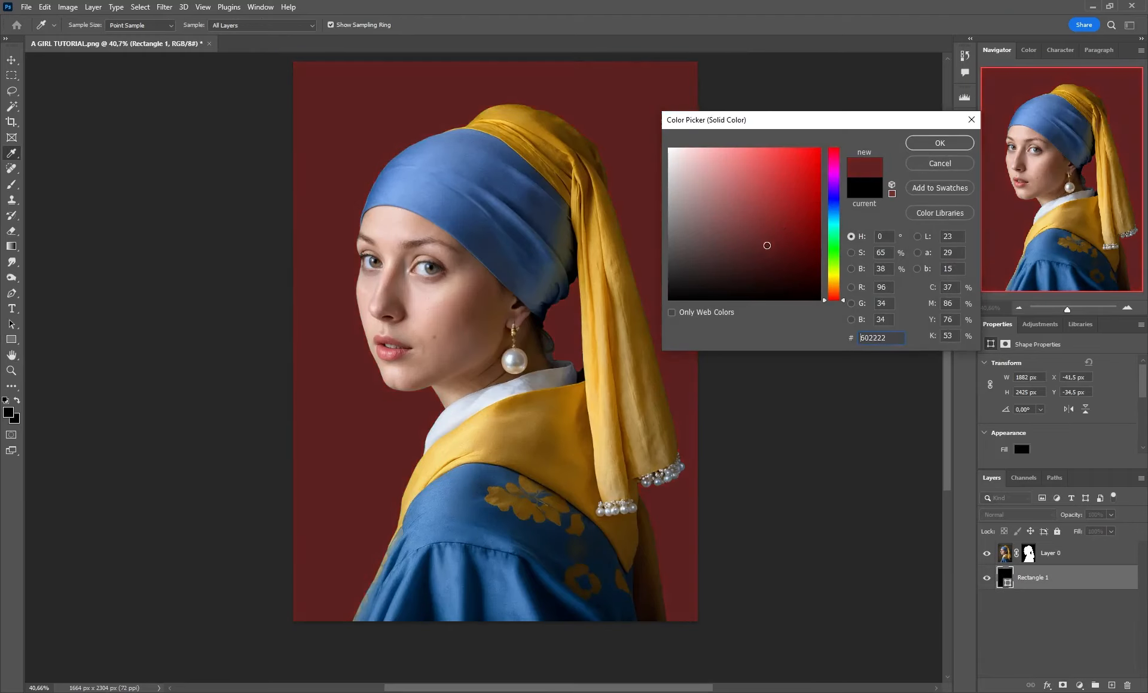
click(950, 145)
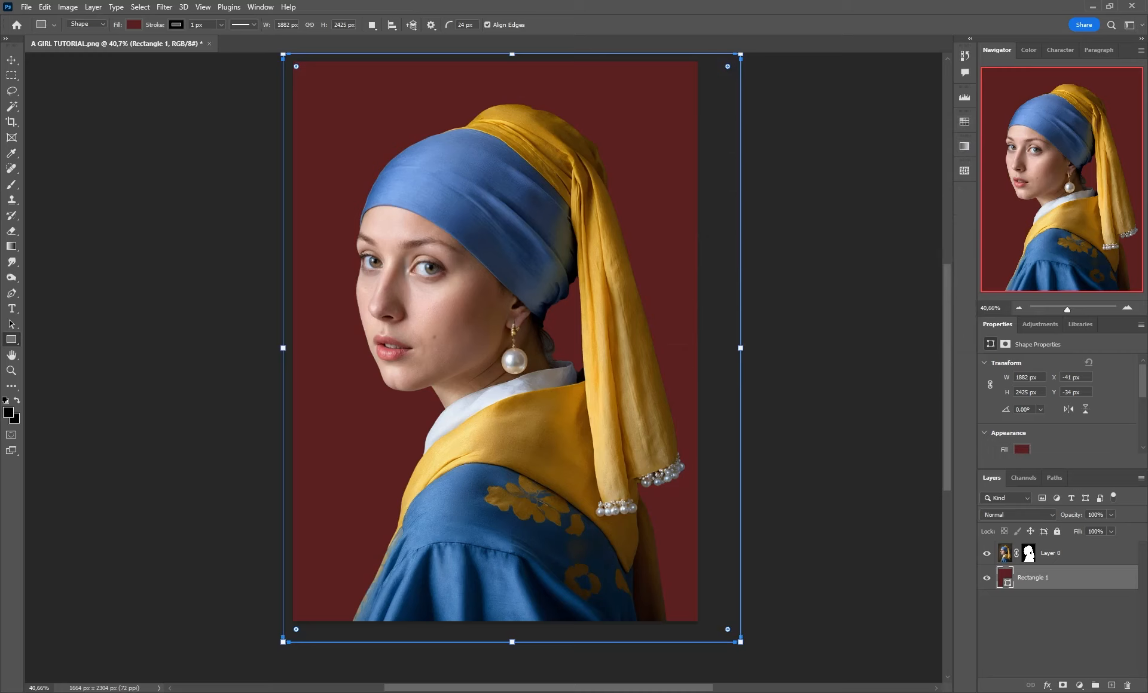
Switch to the browser to look at Adobe Express's free background removal page and its address, and return to Photoshop.
drag(0, 95, 607, 71)
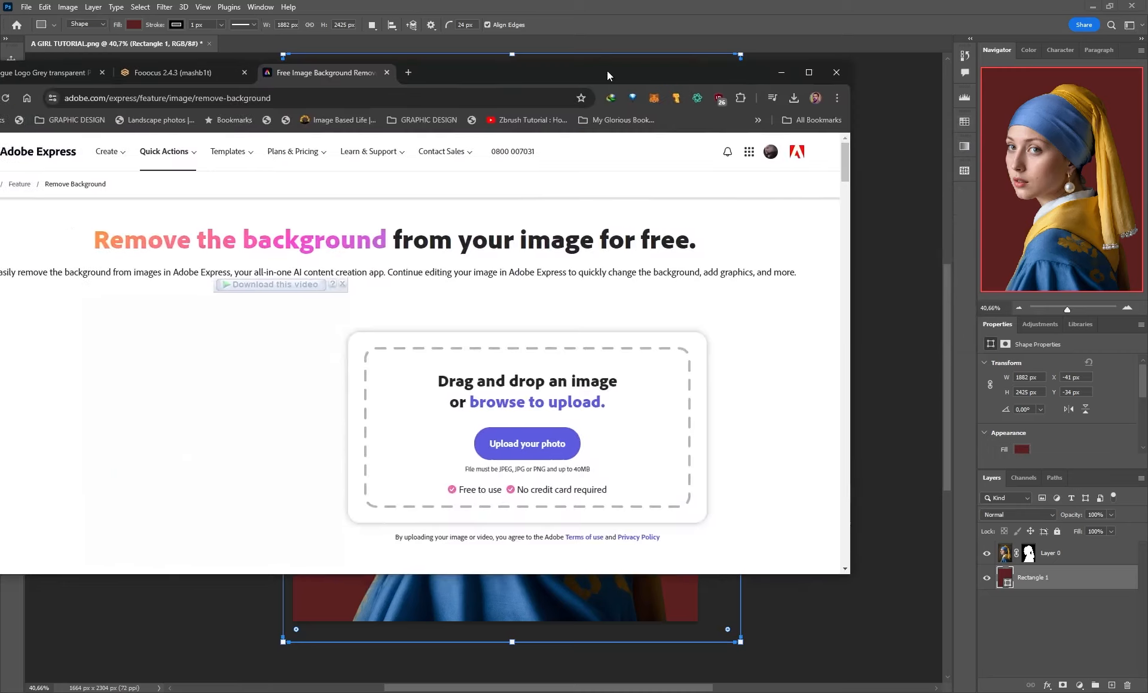
double_click(607, 71)
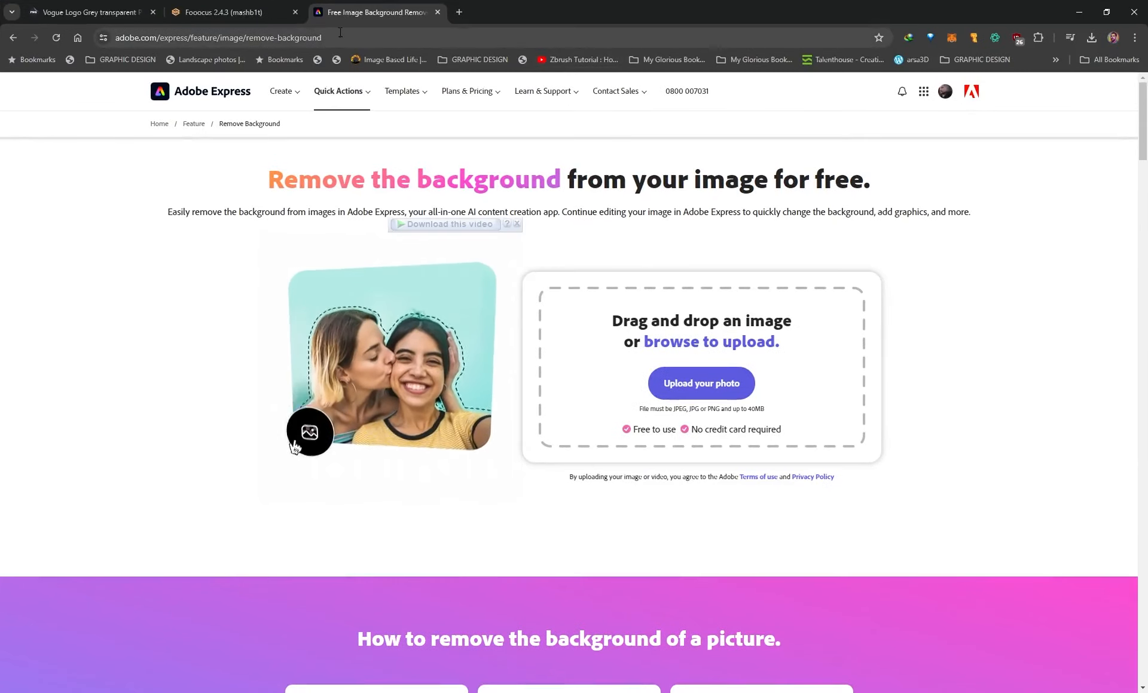
click(238, 38)
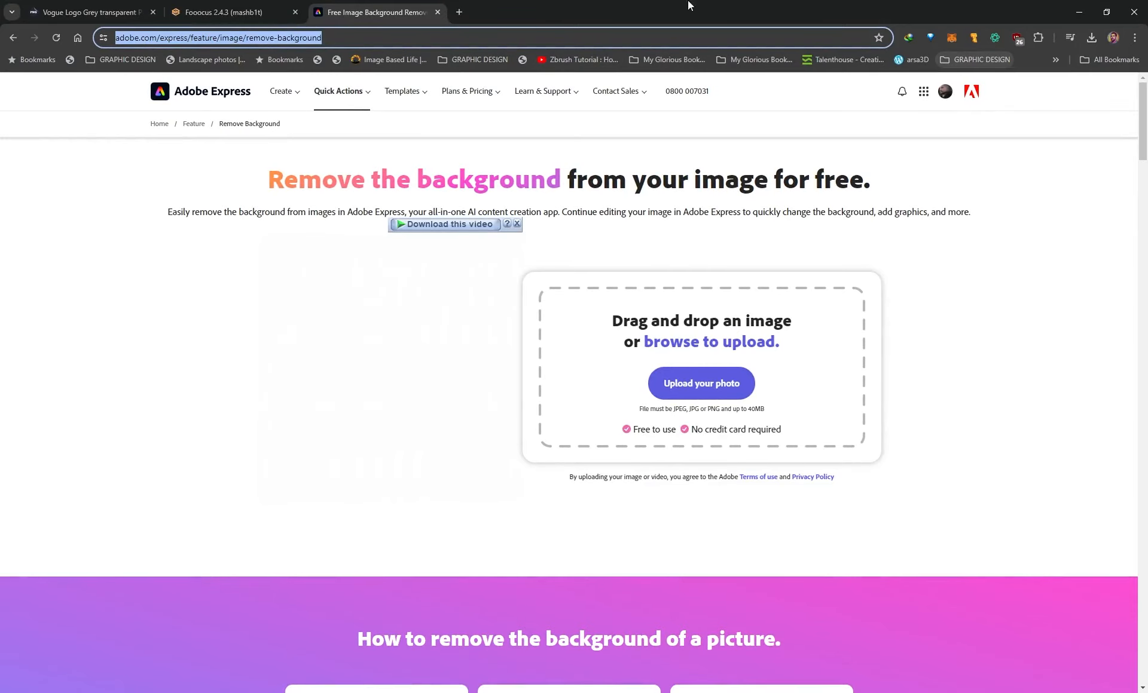
double_click(562, 13)
click(1091, 6)
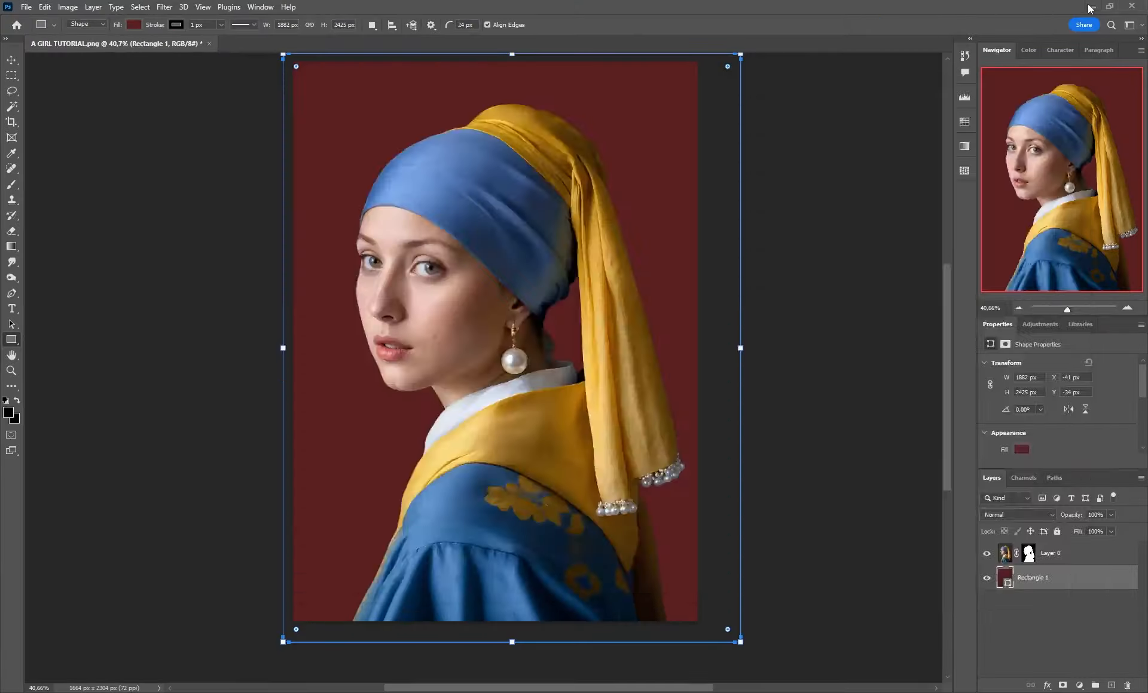
Remove the background of A GIRL TUTORIAL.png with Adobe Express in the browser and save the cutout as file.png on the desktop.
drag(249, 17, 696, 435)
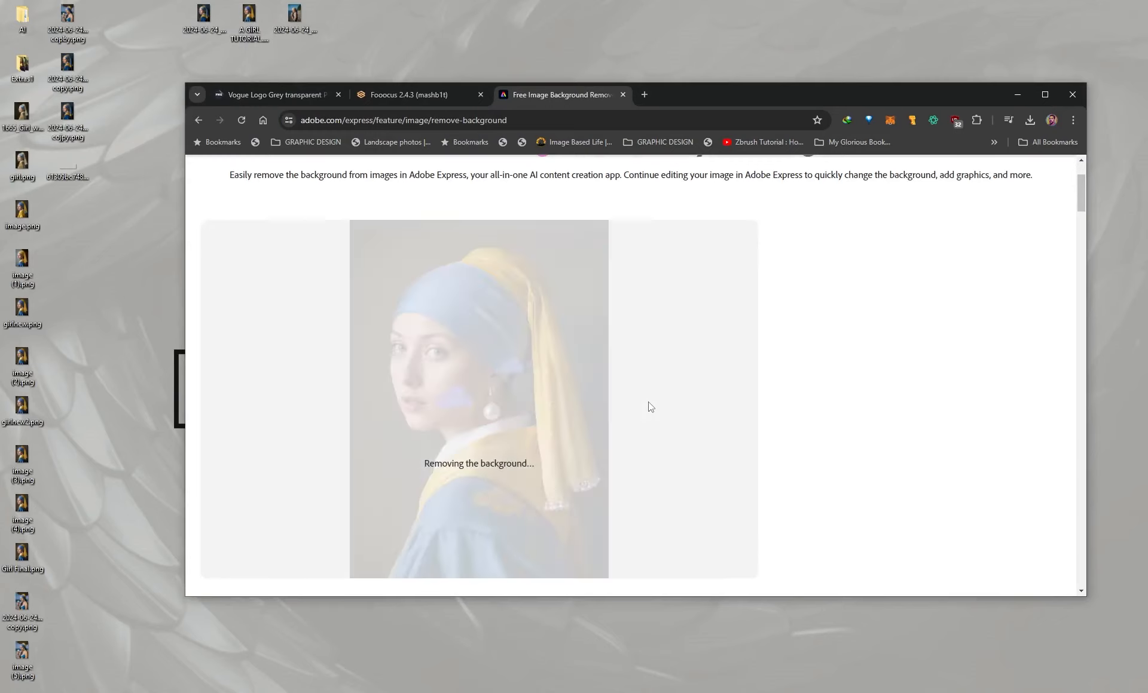
double_click(775, 90)
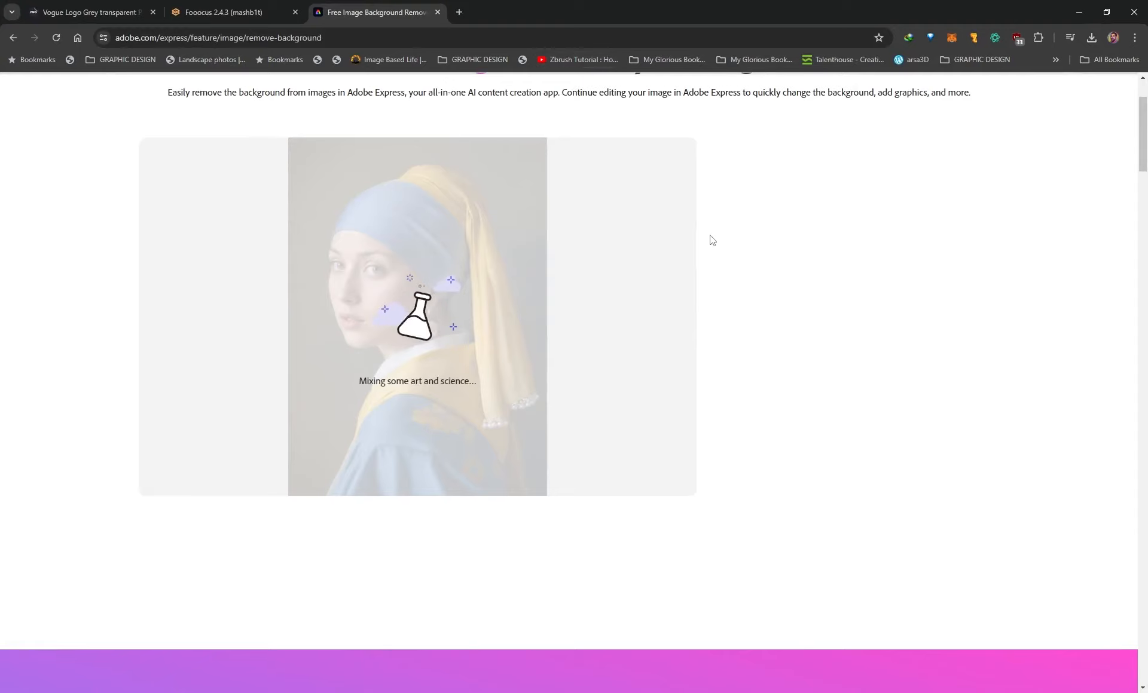
scroll(756, 233, up, 2)
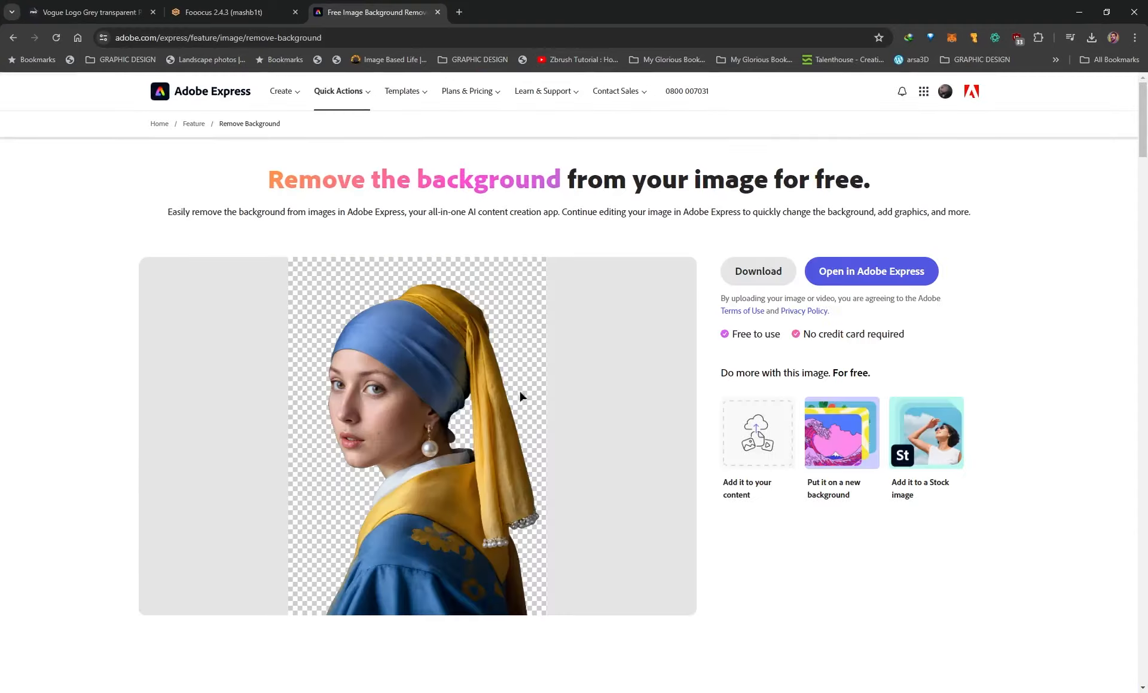
click(756, 274)
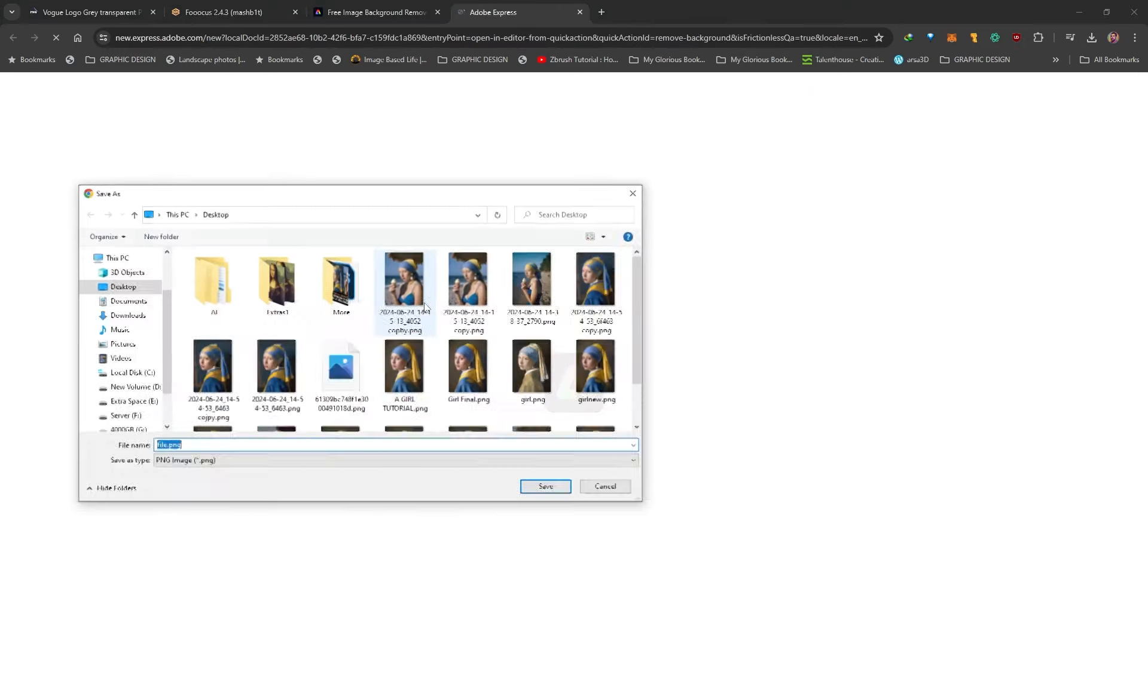
click(545, 486)
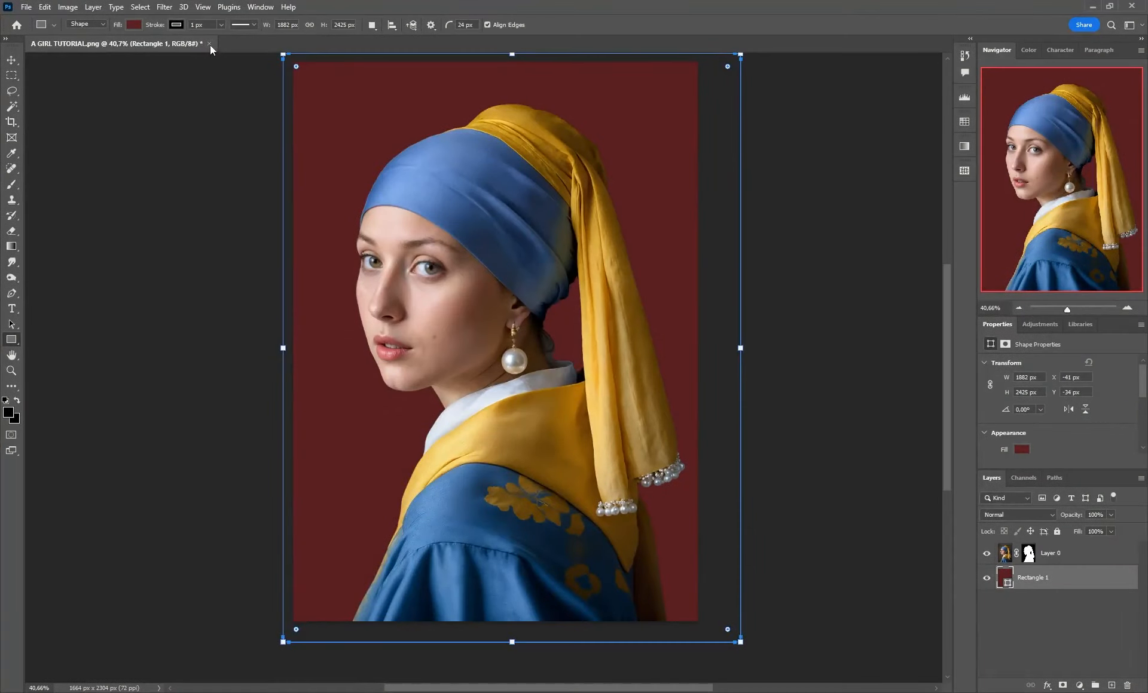
Discard the edited document in Photoshop, reopen A GIRL TUTORIAL.png from the desktop, and place file.png on top of it at original size.
click(209, 43)
click(566, 260)
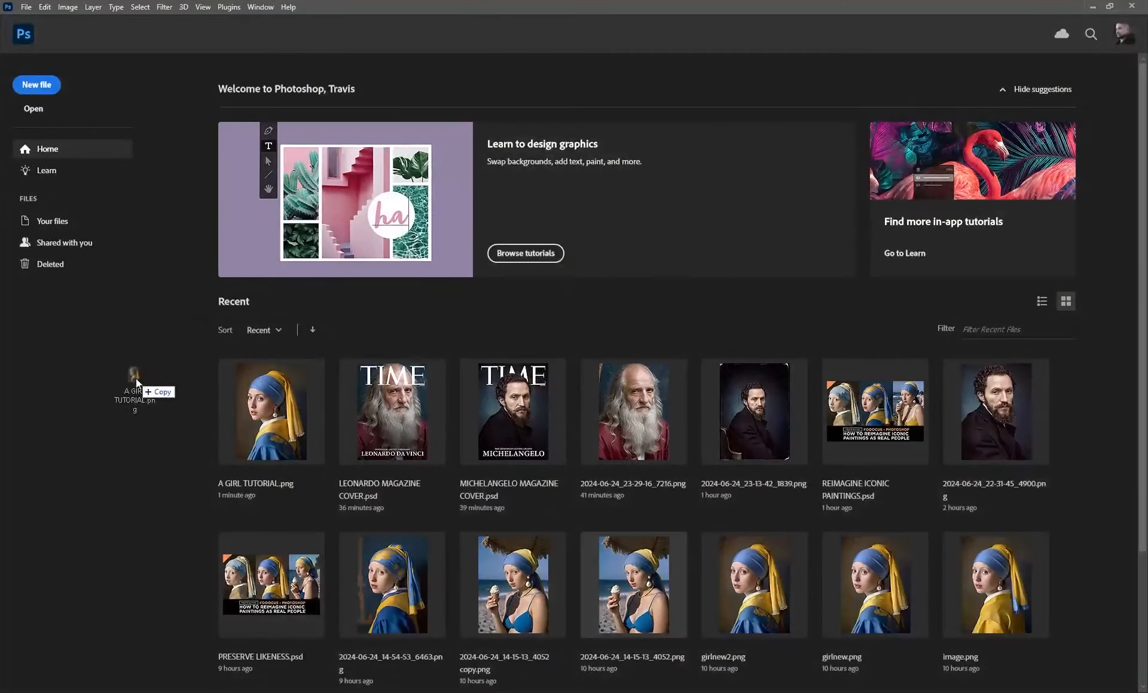
drag(135, 378, 479, 359)
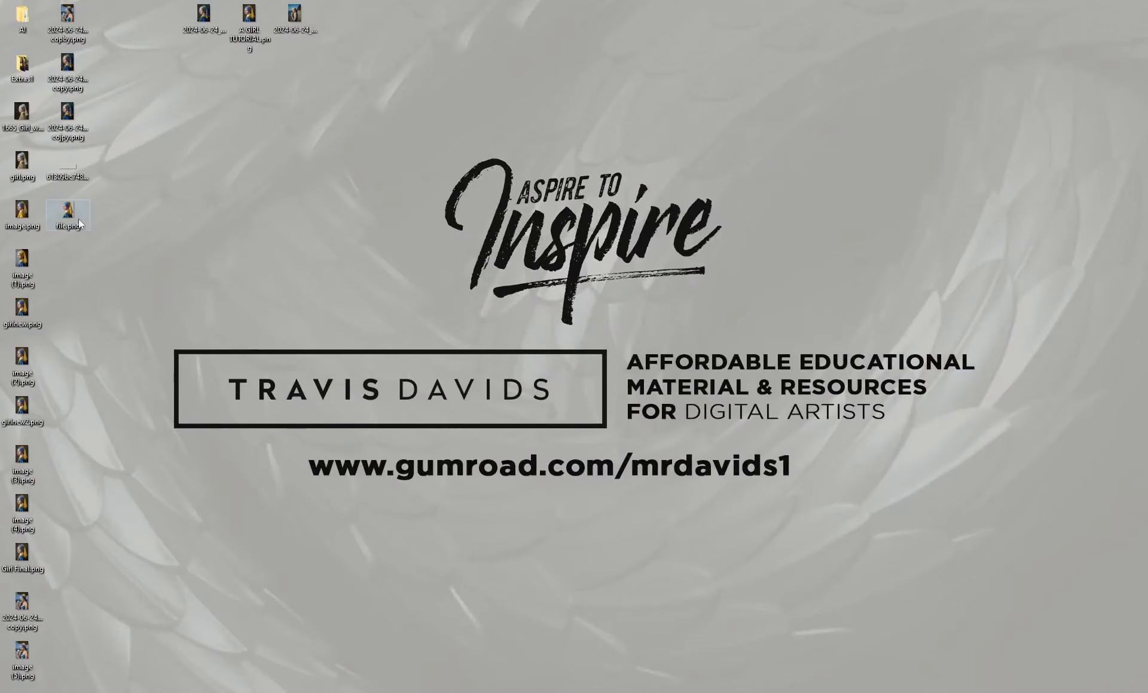
drag(78, 218, 673, 691)
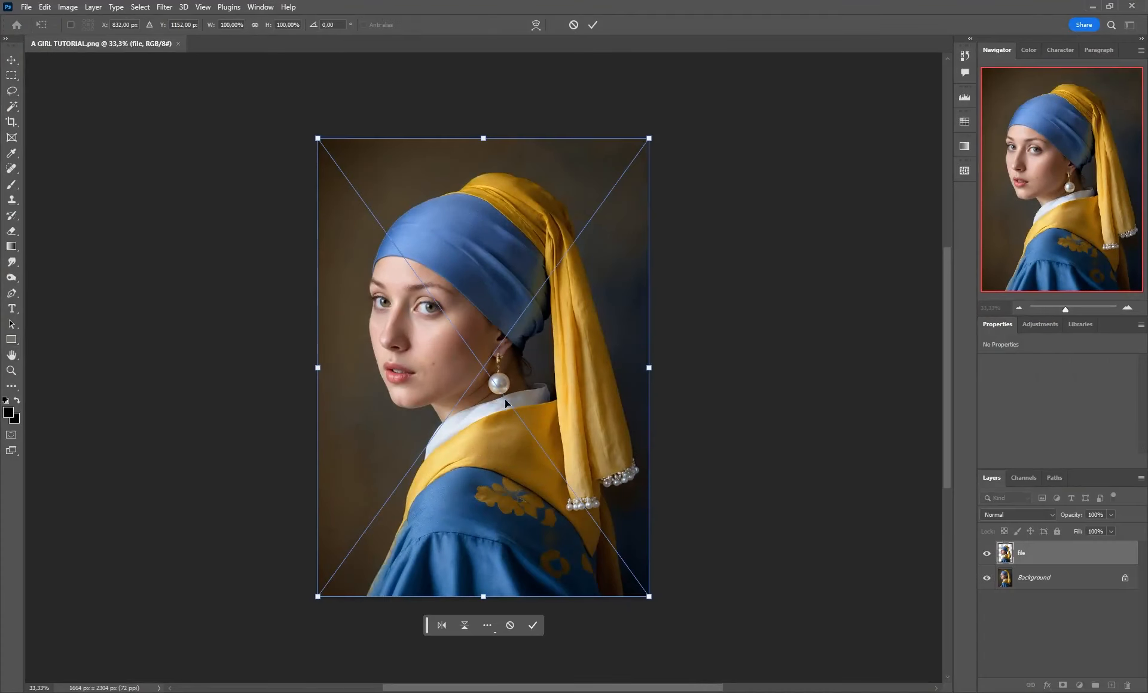
key(Return)
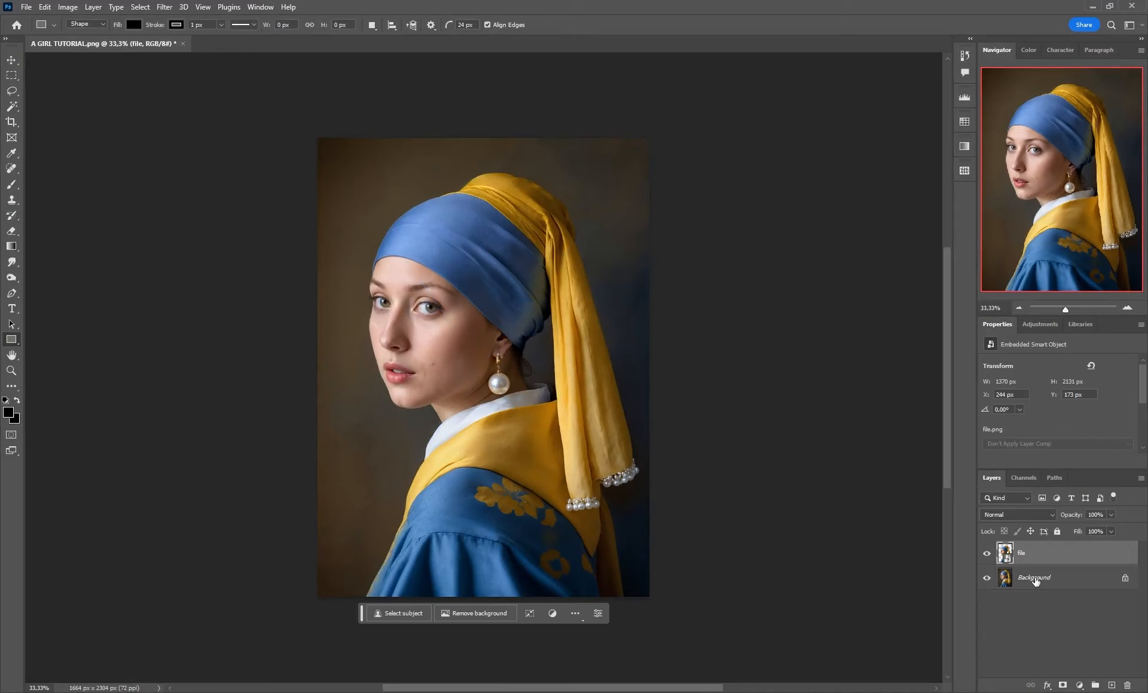
Try painting behind the girl on a new layer beneath the cutout with red #d42020, and undo the strokes.
click(11, 184)
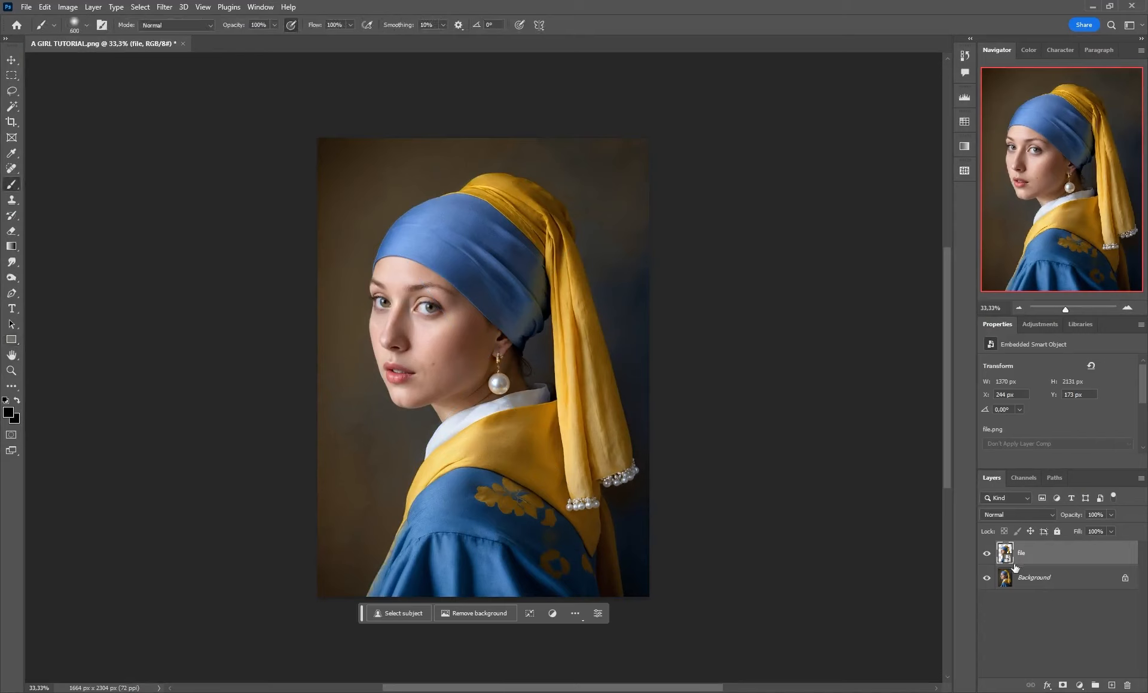
click(1029, 581)
click(1111, 686)
mouse_move(410, 243)
mouse_down()
mouse_move(410, 402)
mouse_move(382, 392)
mouse_move(556, 311)
mouse_up()
key(ctrl+z)
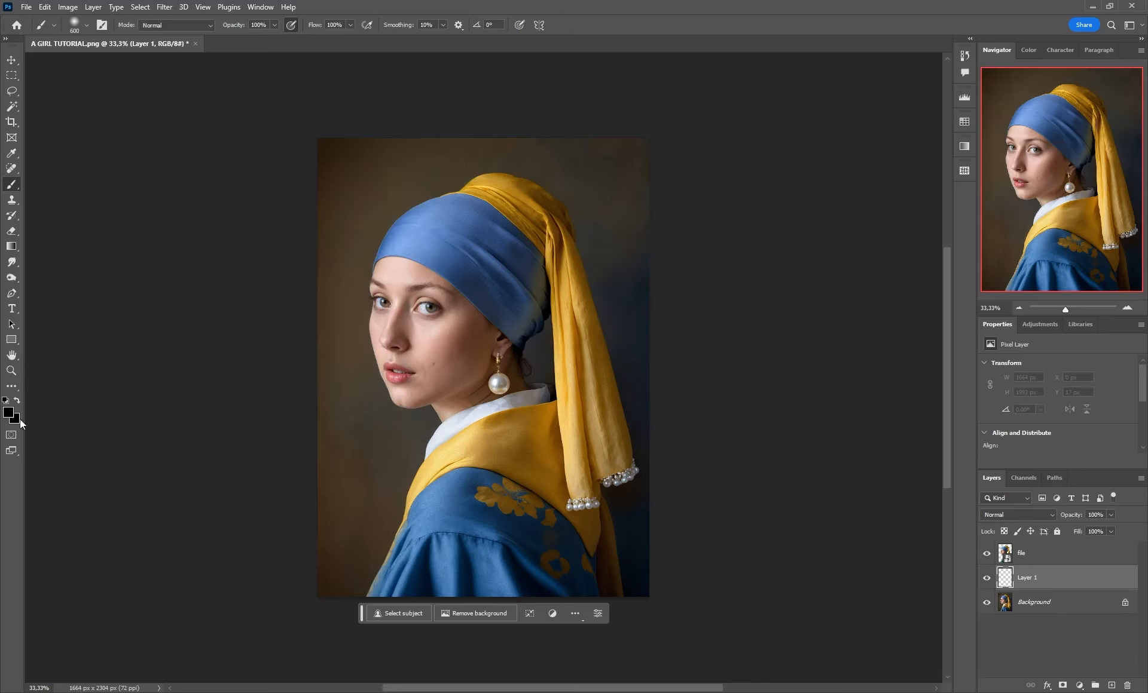
click(9, 413)
drag(798, 196, 797, 174)
click(834, 149)
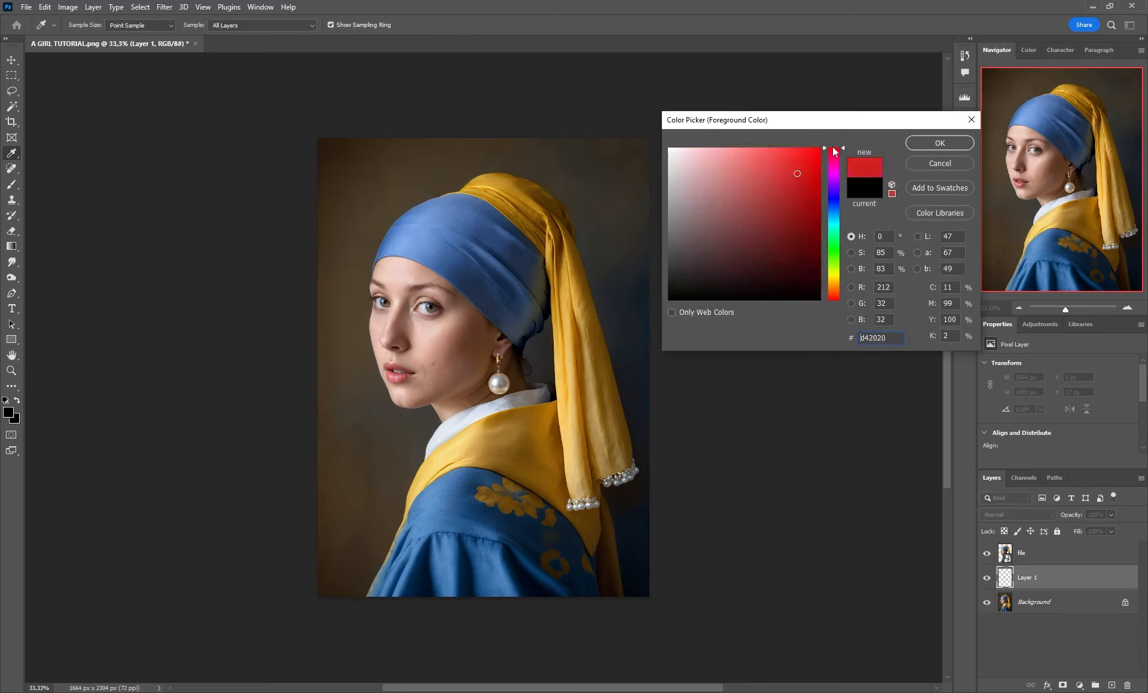
click(919, 146)
key(b)
mouse_move(418, 176)
mouse_down()
mouse_move(410, 299)
mouse_move(474, 396)
mouse_move(683, 477)
mouse_up()
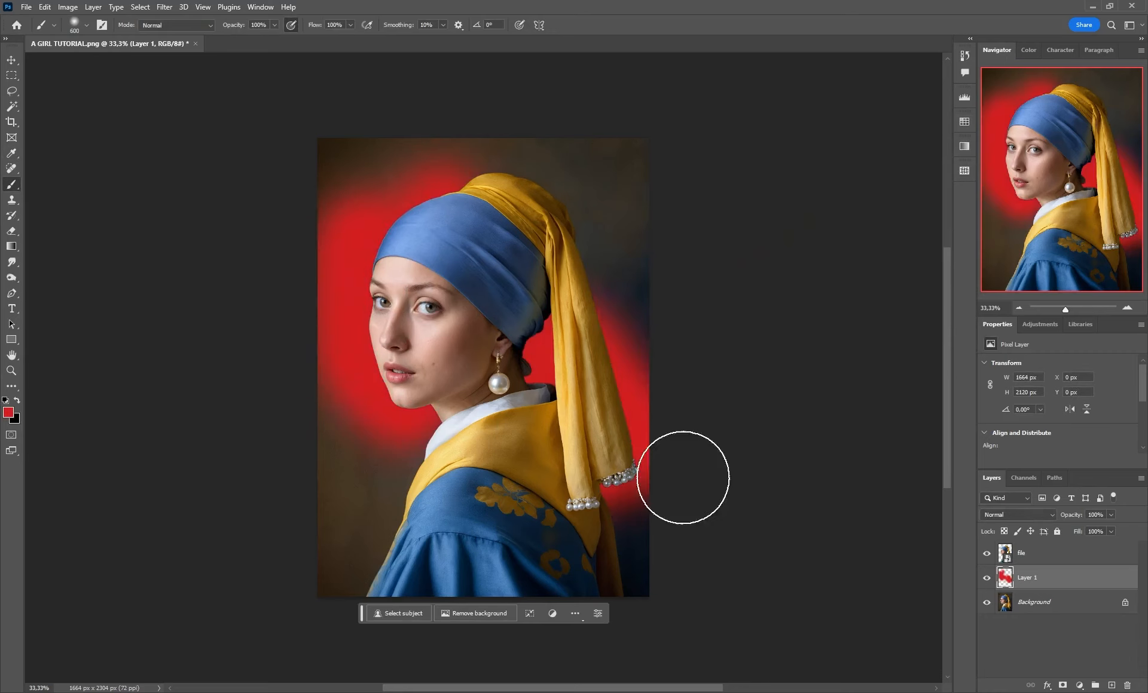
key(ctrl+z)
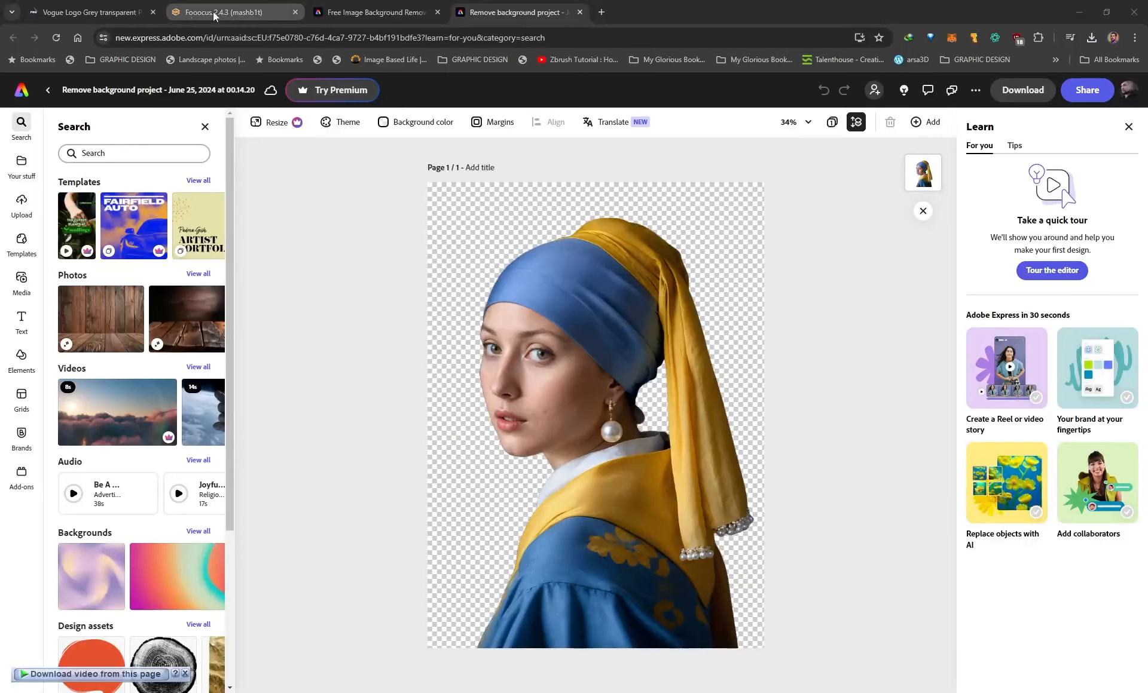
Switch to the browser to look at the Vogue Logo Grey transparent PNG page on stickpng.com.
click(90, 12)
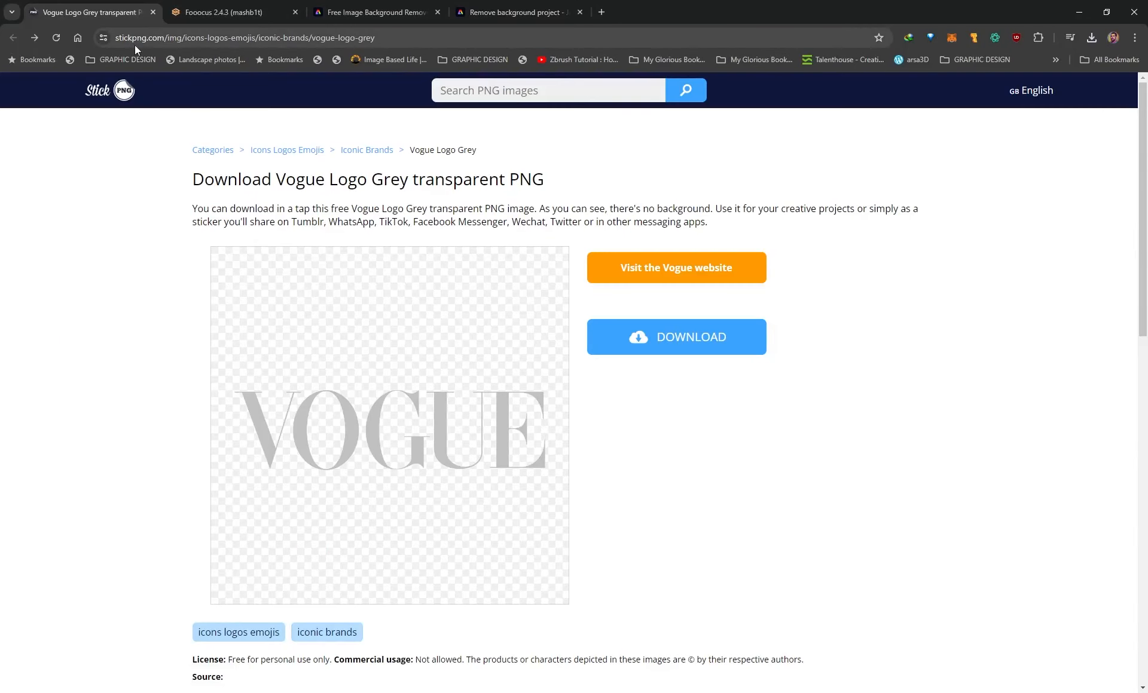
scroll(251, 443, down, 4)
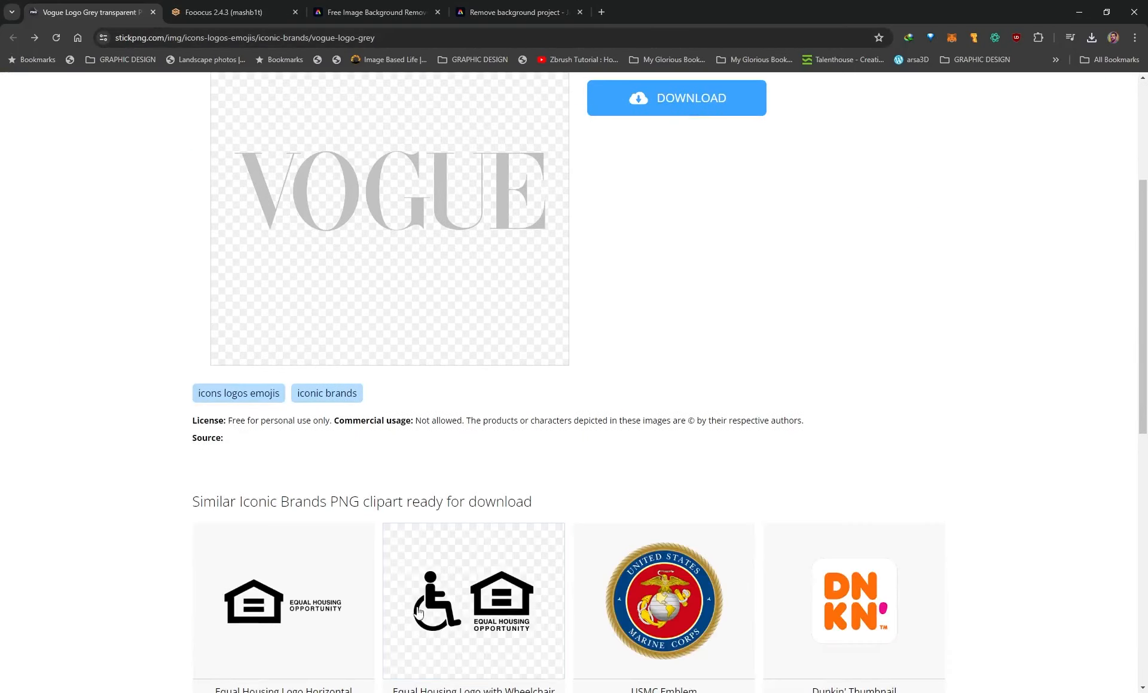
scroll(418, 613, down, 6)
scroll(379, 561, up, 10)
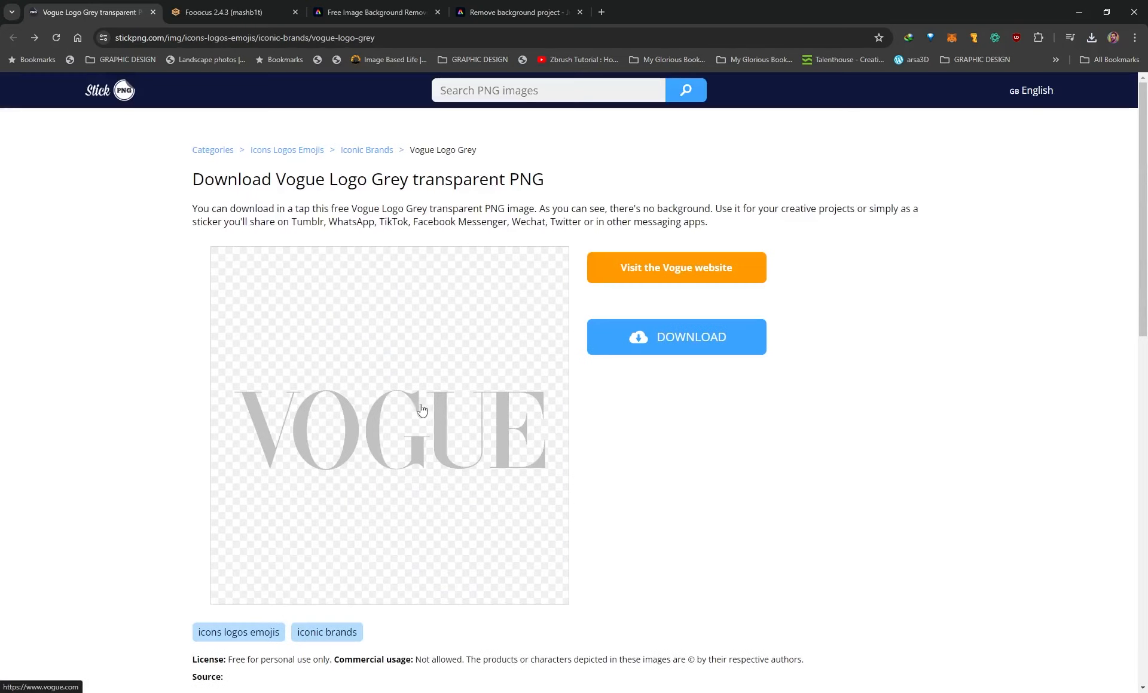
click(642, 341)
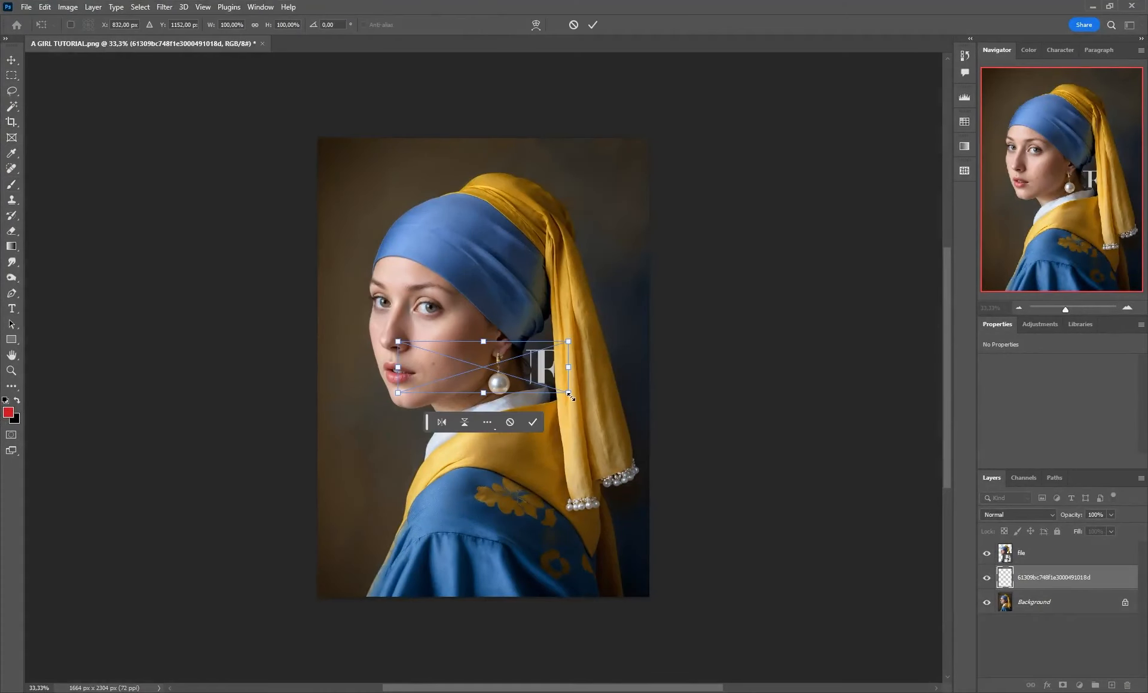
In Photoshop, place the Vogue logo behind the girl cutout, scaled to about 1546 × 403 px across the head of the portrait.
drag(569, 395, 645, 414)
drag(608, 367, 609, 211)
key(Return)
key(b)
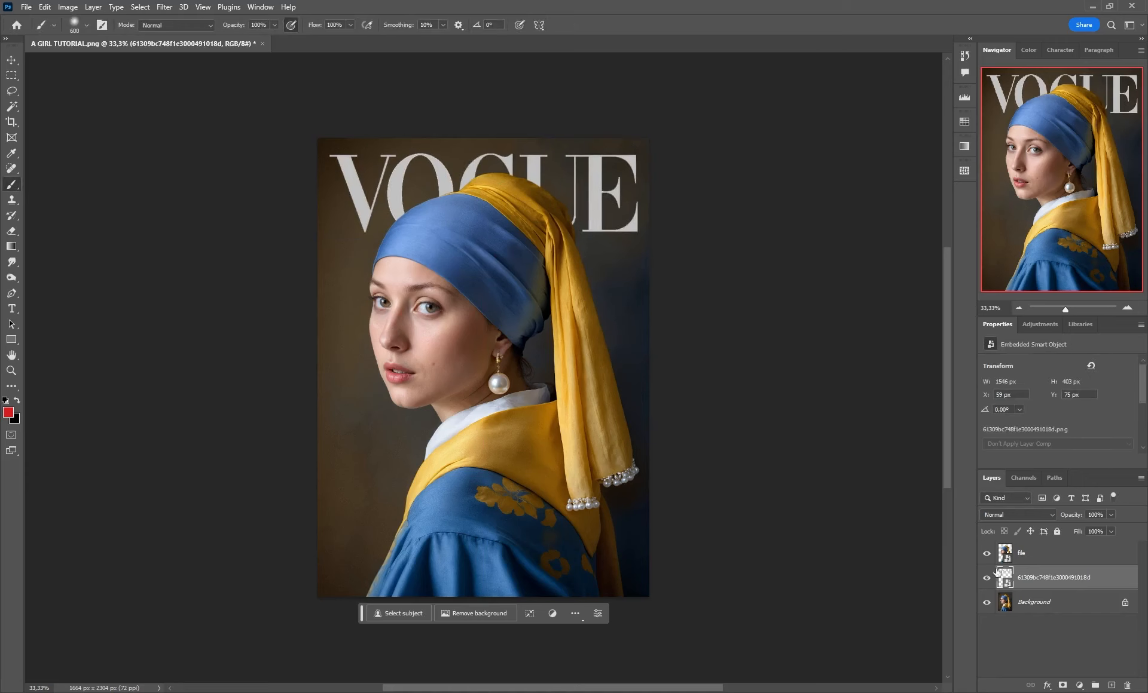
Apply a white Color Overlay layer style to the Vogue logo.
mouse_move(1028, 578)
mouse_down()
mouse_move(1042, 552)
mouse_move(1041, 583)
mouse_up()
double_click(1104, 581)
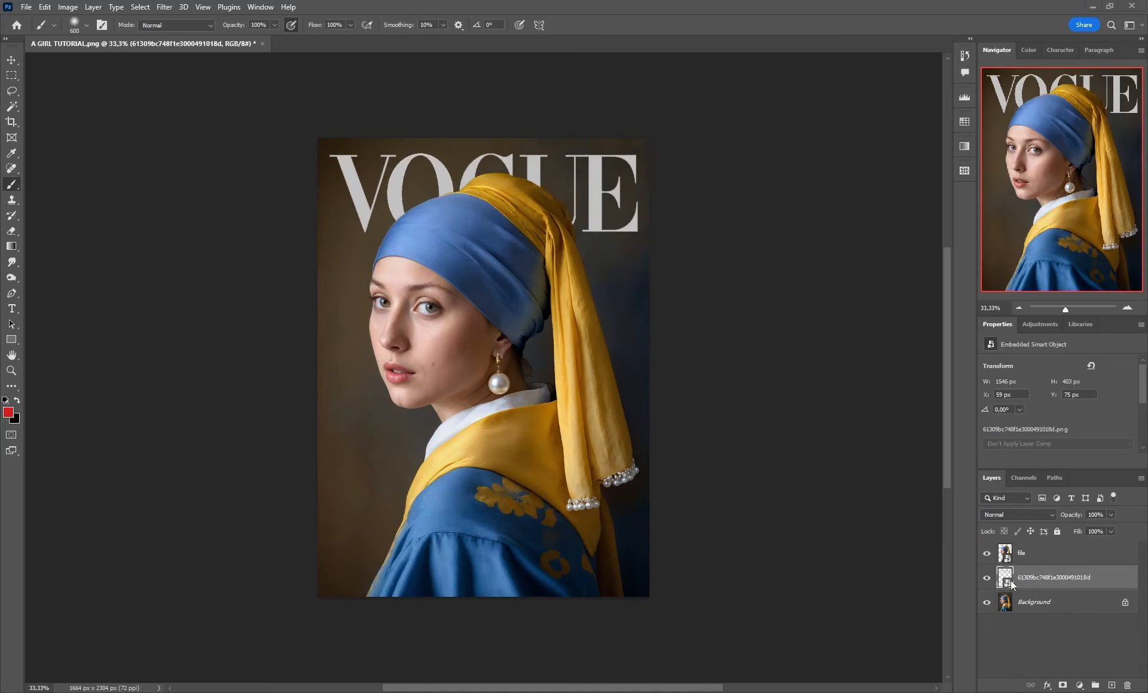
click(117, 8)
mouse_move(92, 6)
mouse_move(180, 123)
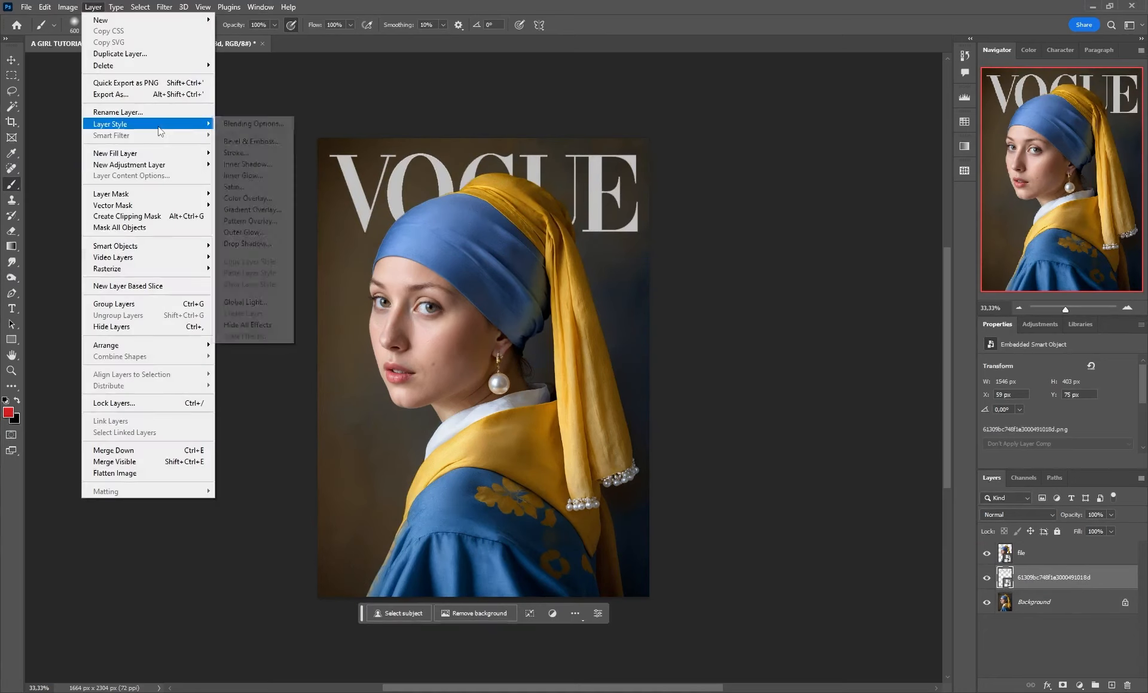
click(228, 198)
mouse_move(351, 79)
mouse_down()
mouse_move(906, 109)
mouse_move(970, 126)
mouse_up()
click(1080, 149)
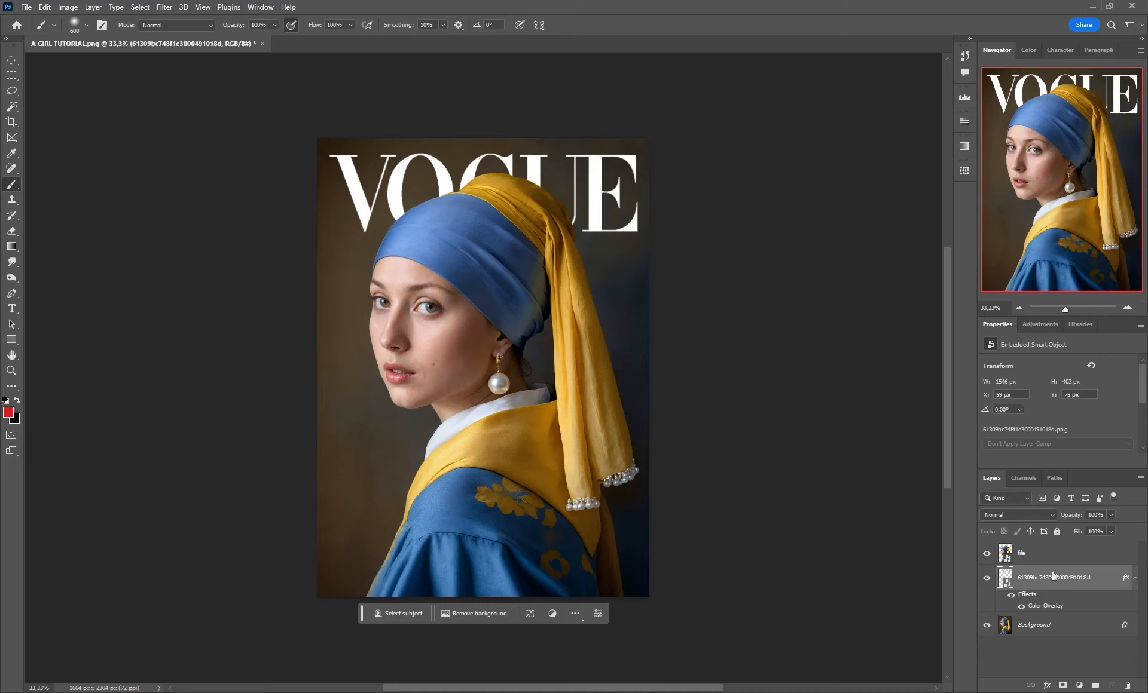
Move the Vogue logo above the girl cutout to compare, and put it back behind her.
drag(1047, 579, 1046, 544)
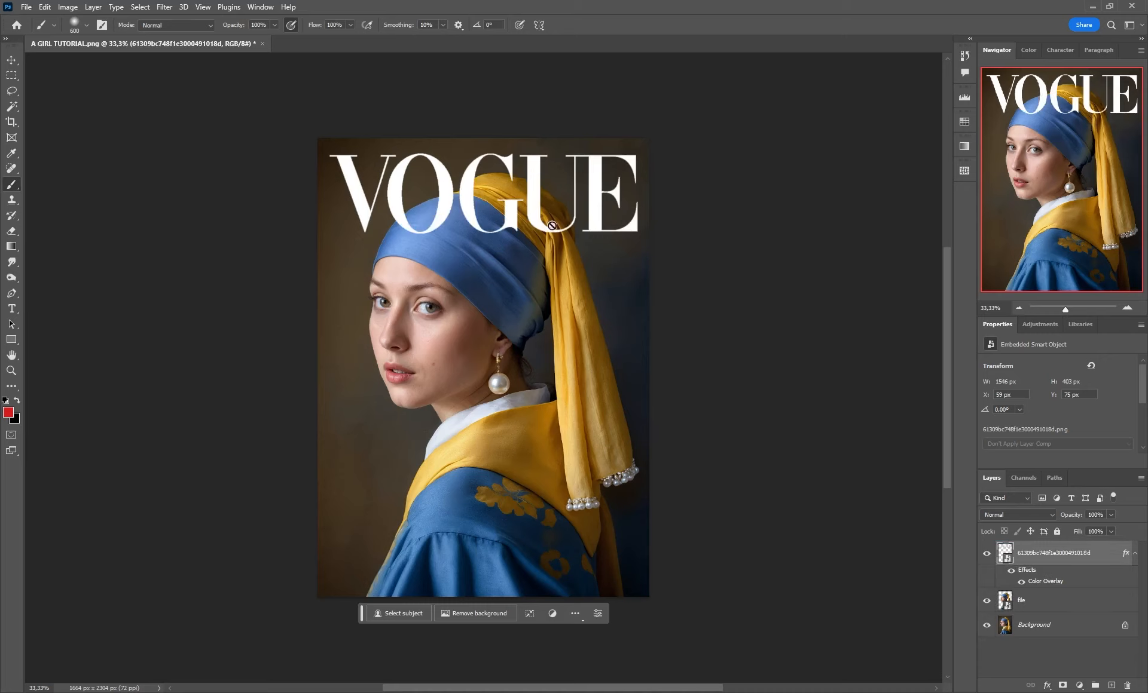
drag(1055, 610, 1049, 545)
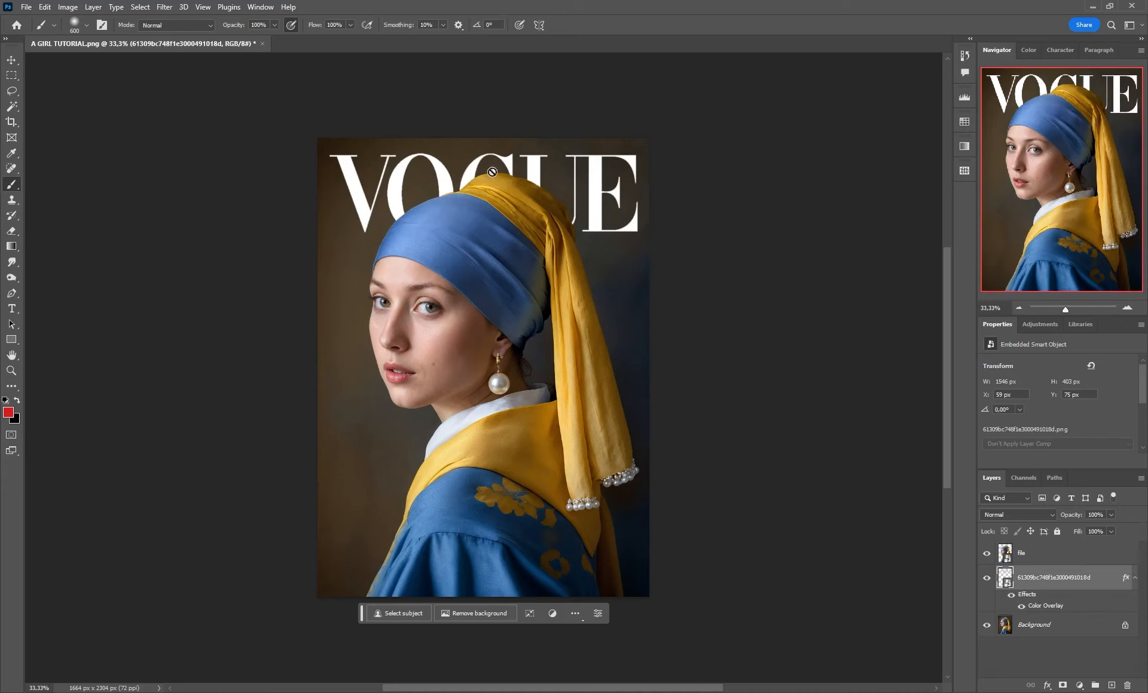
Add a new layer above the girl cutout, set the foreground colour to black, and lower the layer's opacity to 51%.
click(1046, 558)
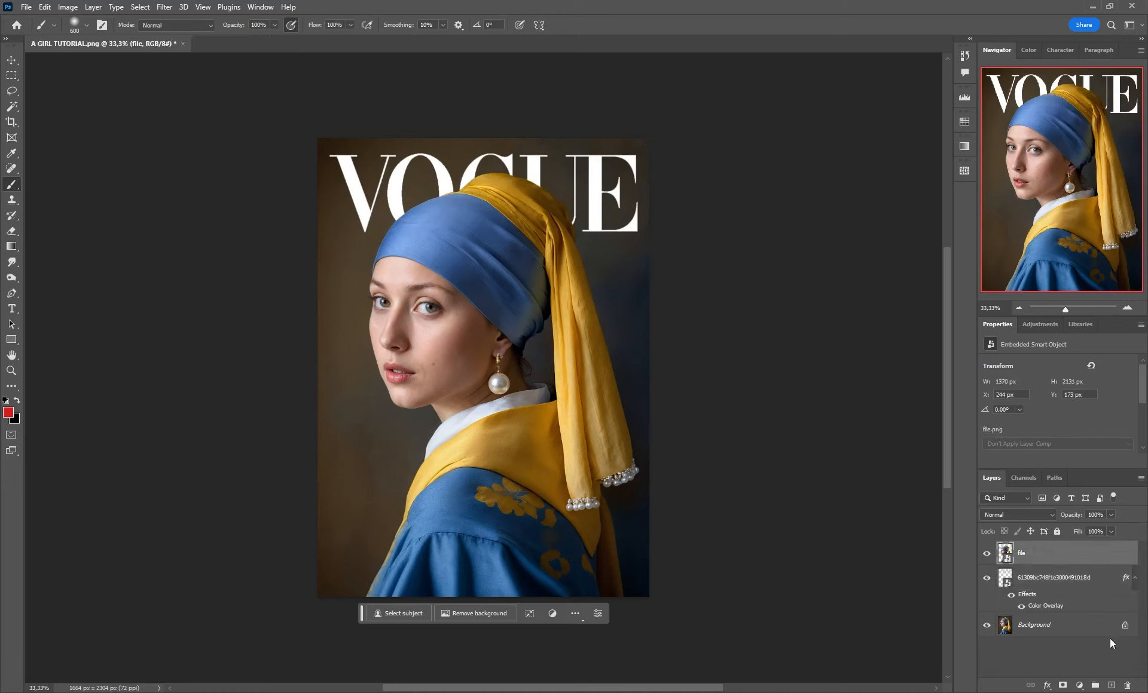
click(1110, 686)
click(11, 414)
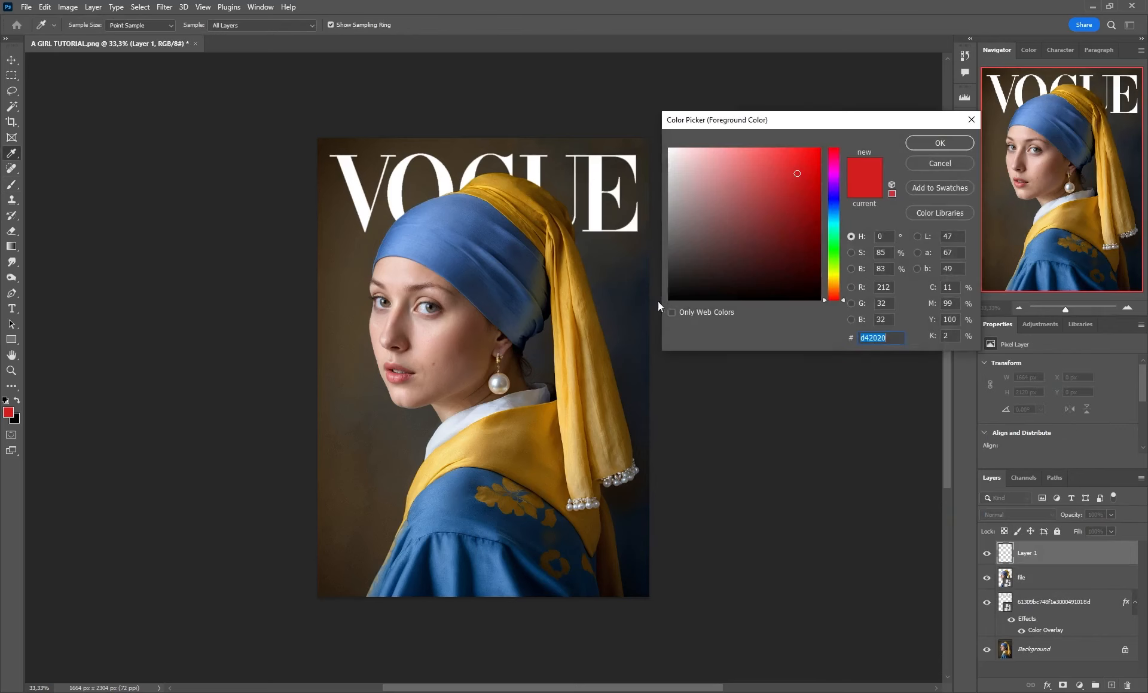
click(668, 298)
click(955, 144)
key(b)
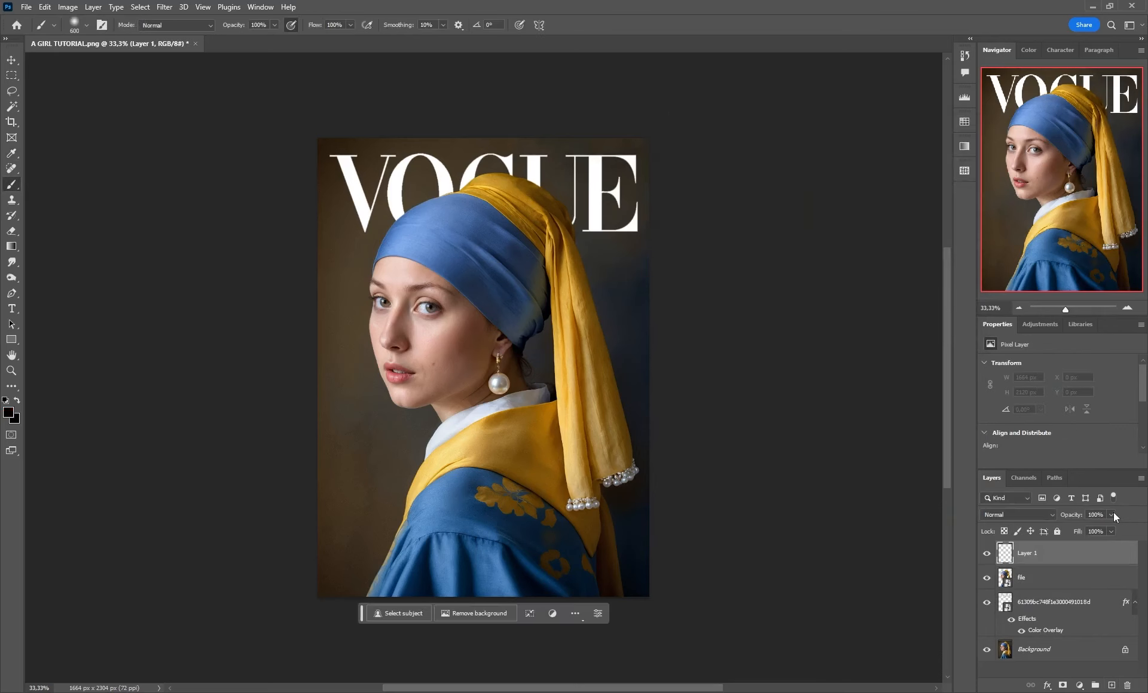
drag(1084, 528, 1085, 528)
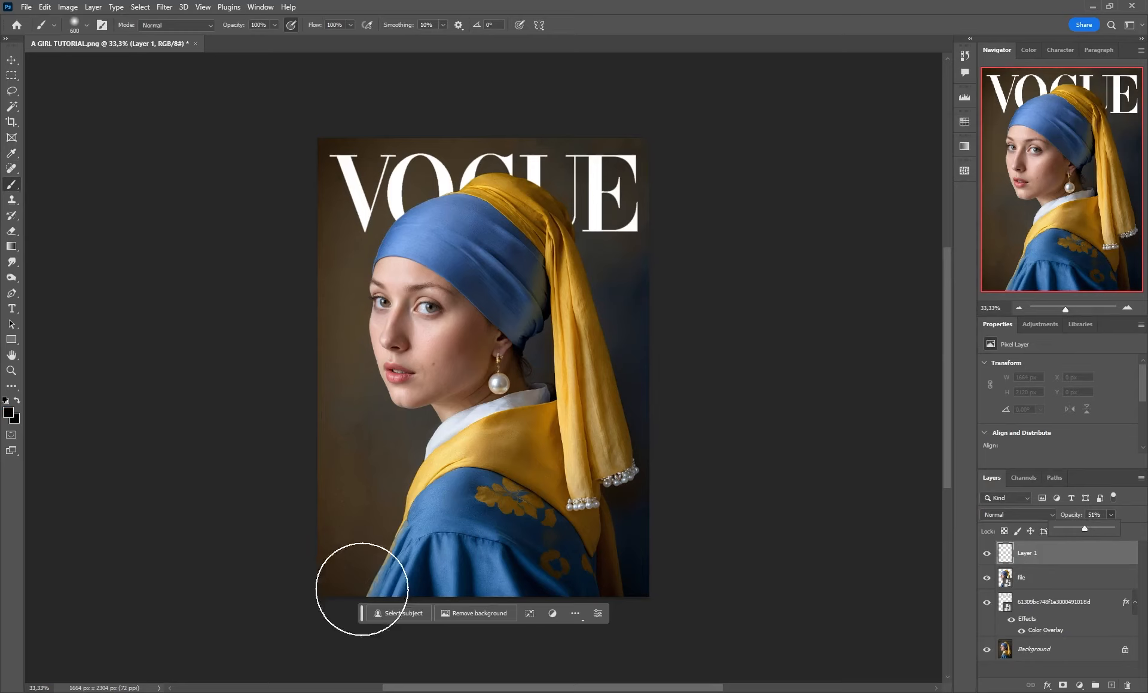
Enlarge the soft brush to 1700 px and paint a black shadow over the lower part of the portrait.
key(bracketright)
key(bracketright)
key(bracketright)
key(bracketright)
key(bracketright)
key(bracketright)
key(bracketright)
key(bracketright)
key(bracketright)
key(bracketright)
key(bracketright)
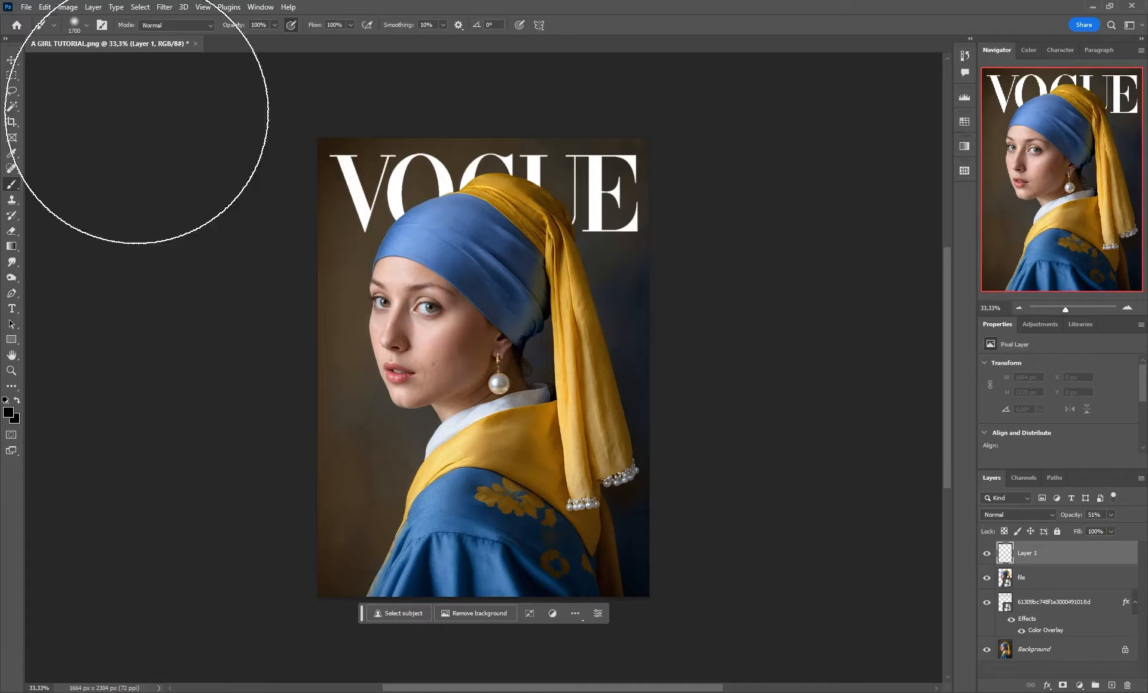
mouse_move(350, 541)
mouse_down()
mouse_move(408, 574)
mouse_move(540, 581)
mouse_move(656, 550)
mouse_move(682, 524)
mouse_move(644, 580)
mouse_move(418, 612)
mouse_move(284, 568)
mouse_up()
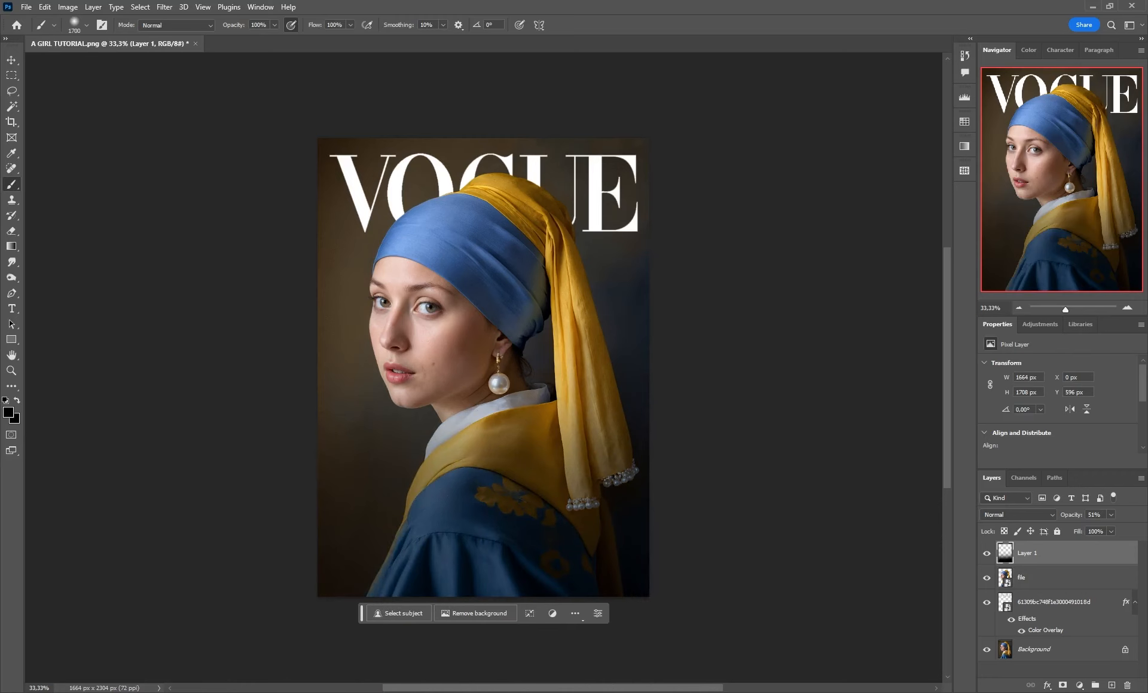
Add the white text GIRL WITH A PEARL EARRING in Gotham Black, 30 pt, over the lower part of the dress.
key(alt+Tab)
key(i)
click(9, 412)
text(ffffff)
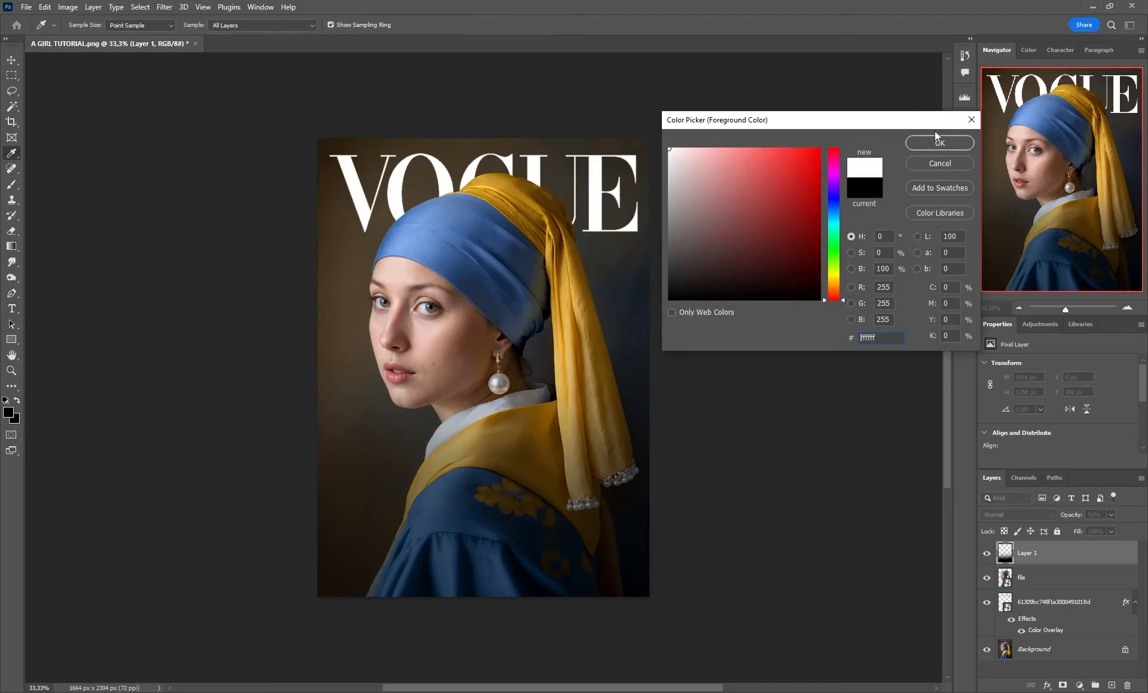
key(Return)
key(t)
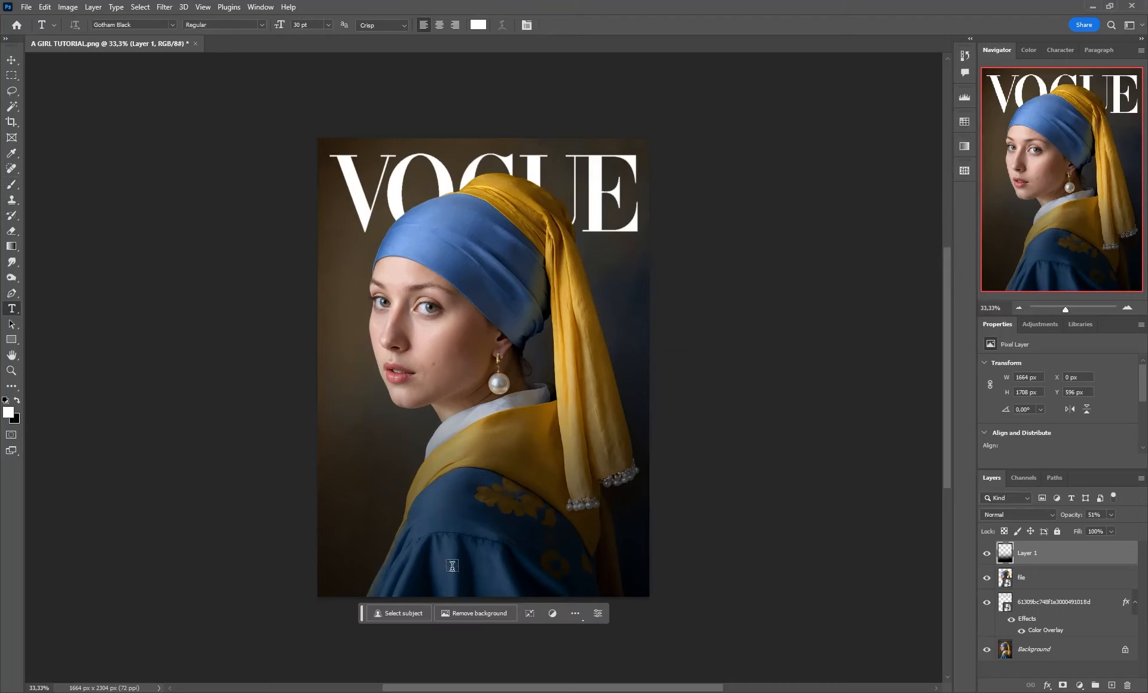
click(438, 551)
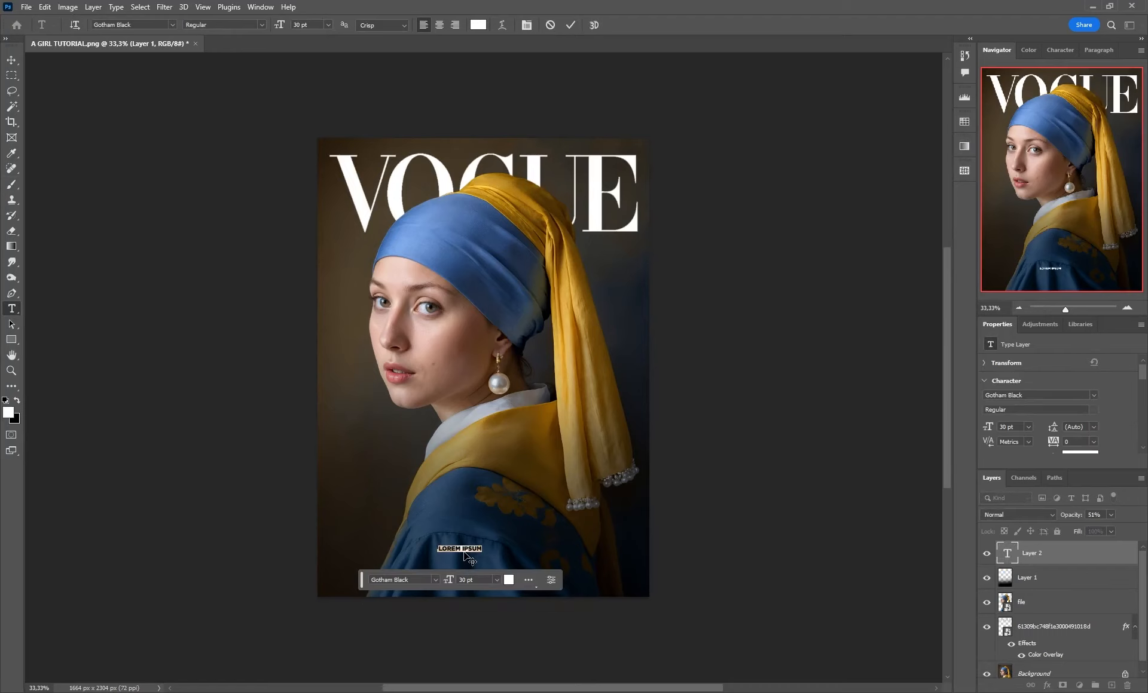
key(BackSpace)
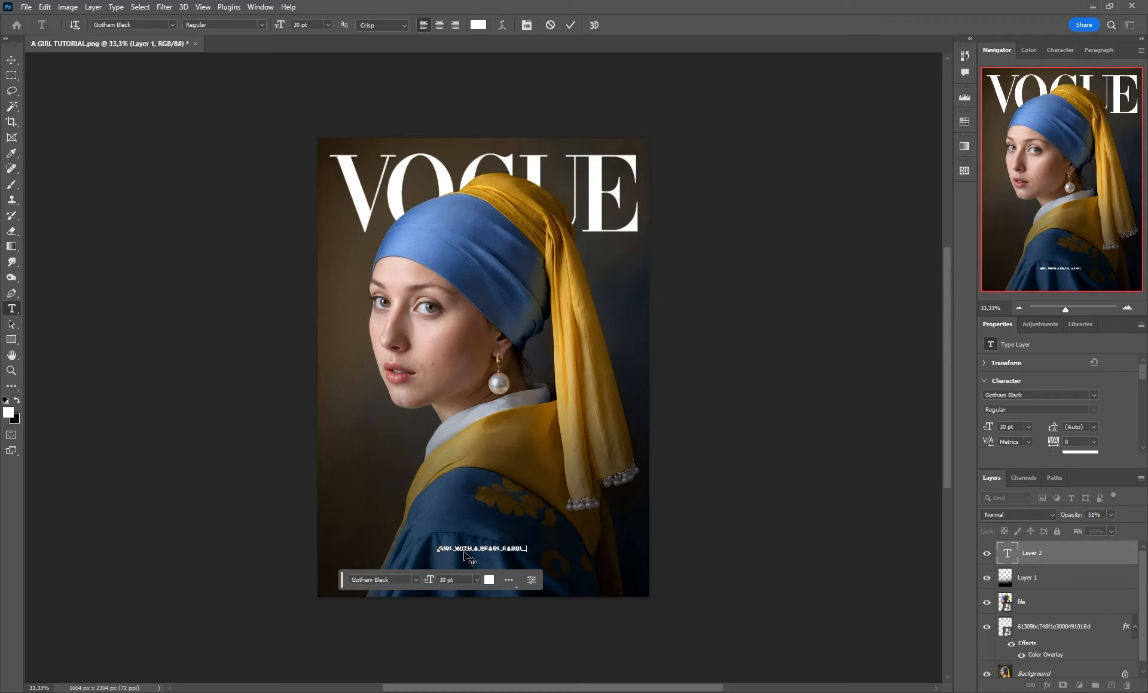
Scale the GIRL WITH A PEARL EARRING text up to about 91.69 pt and centre it near the cover's lower edge.
click(47, 5)
click(89, 265)
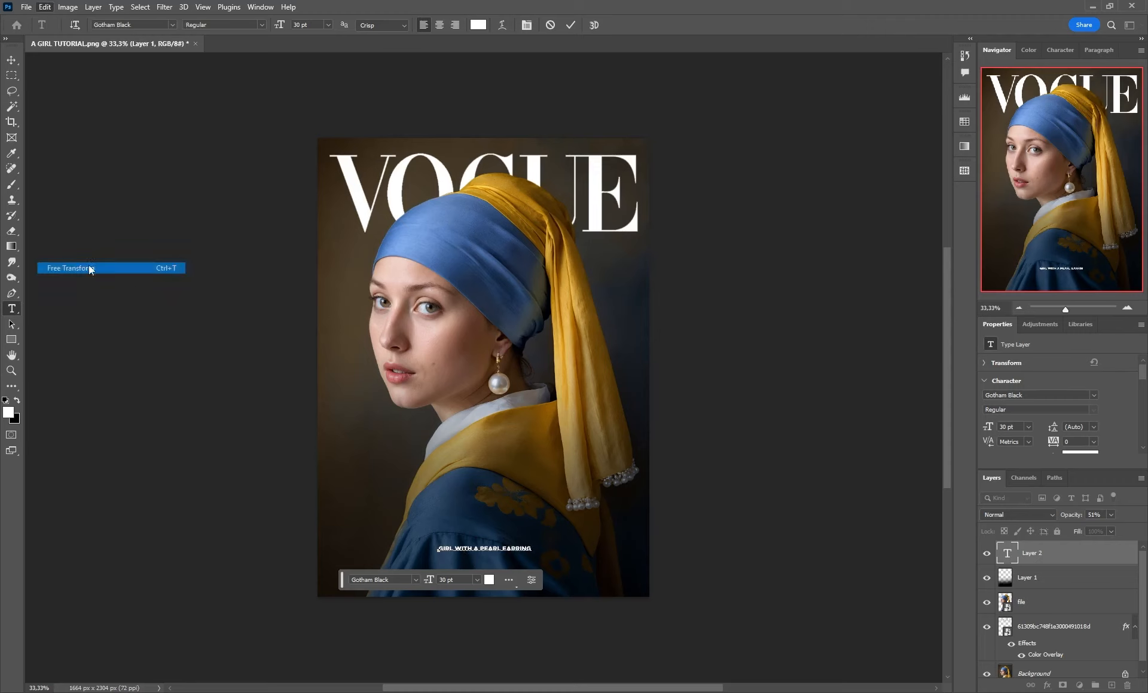
drag(529, 554, 583, 577)
key(Return)
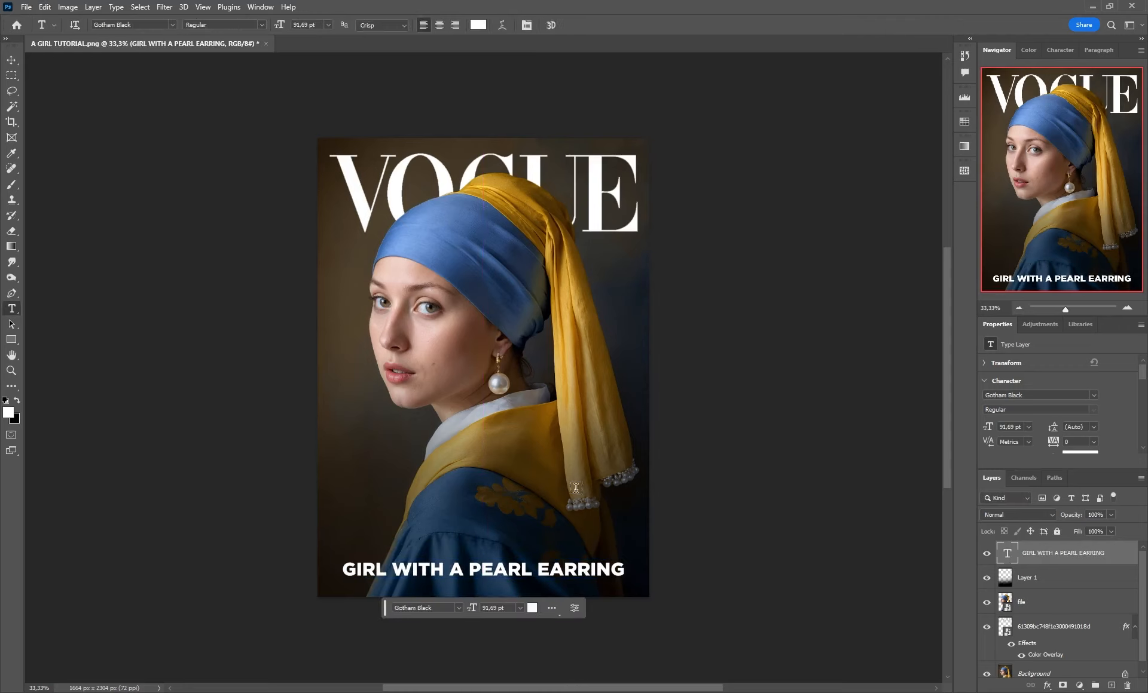
Duplicate the GIRL WITH A PEARL EARRING text layer and move the copy directly above the original line.
right_click(1053, 559)
click(1070, 68)
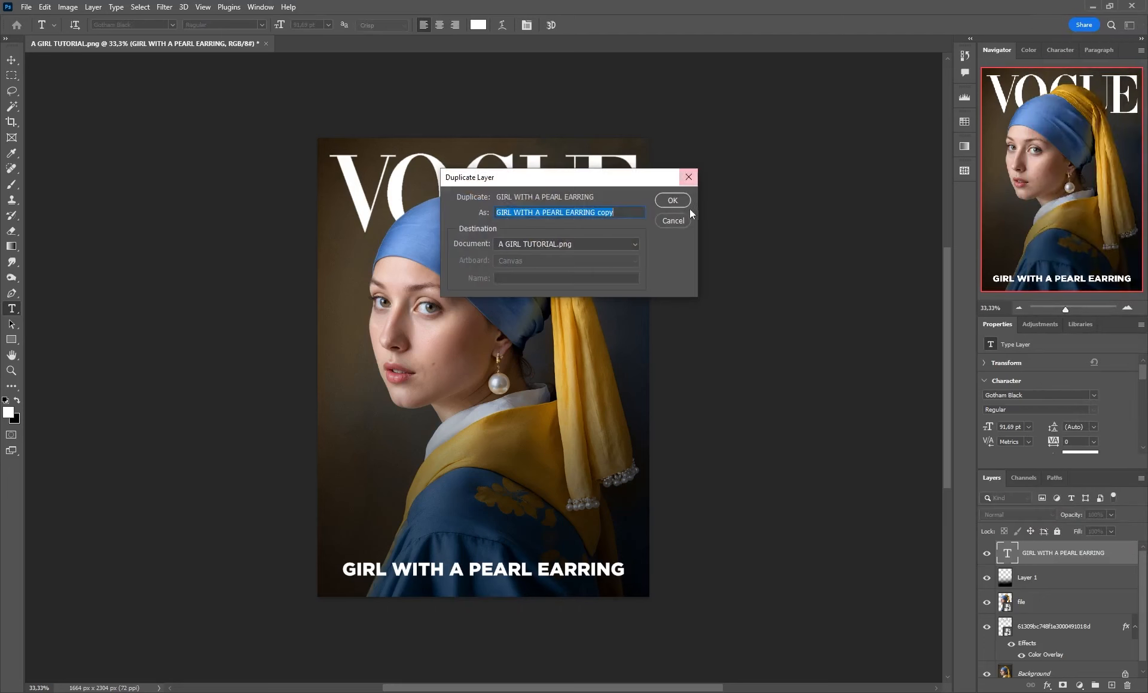
click(661, 202)
click(12, 60)
drag(88, 328, 89, 300)
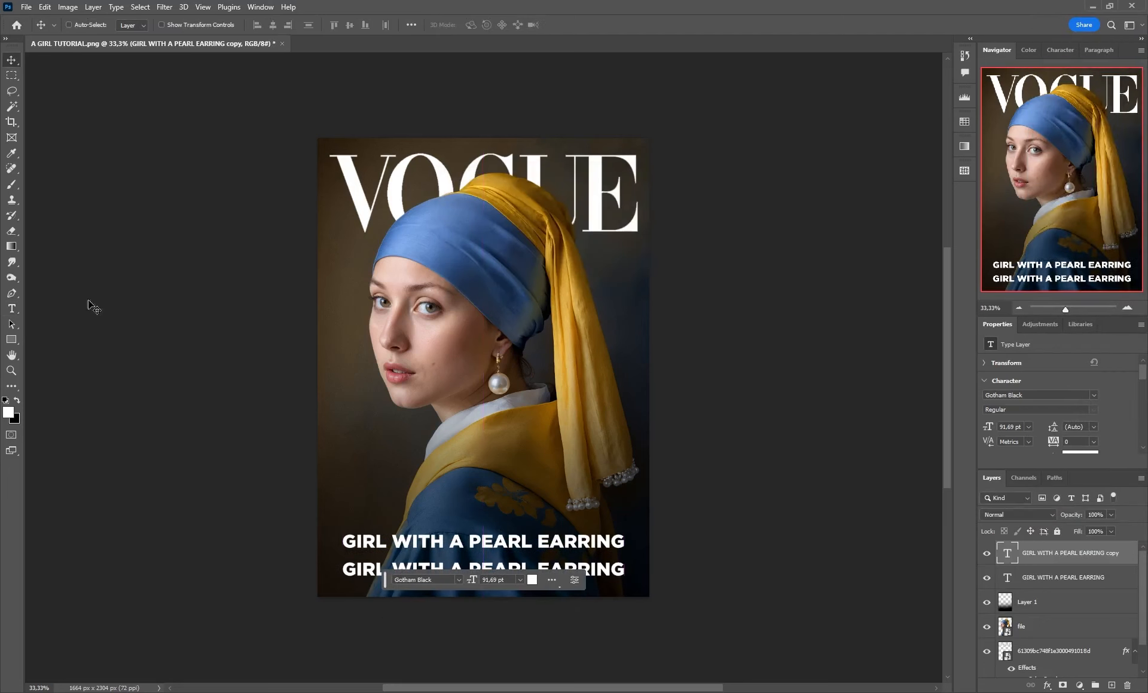
Replace the wording of the upper title copy with BEAUTY REIMAGINED.
click(11, 309)
click(343, 541)
drag(343, 541, 684, 541)
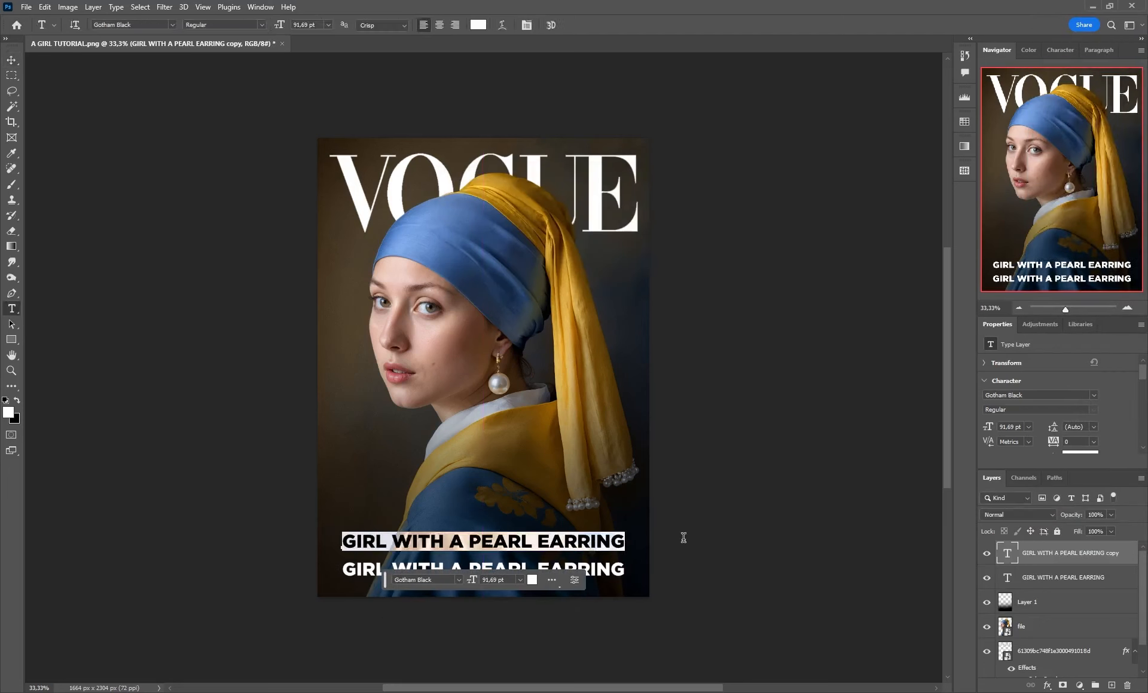
text(BEAUTY )
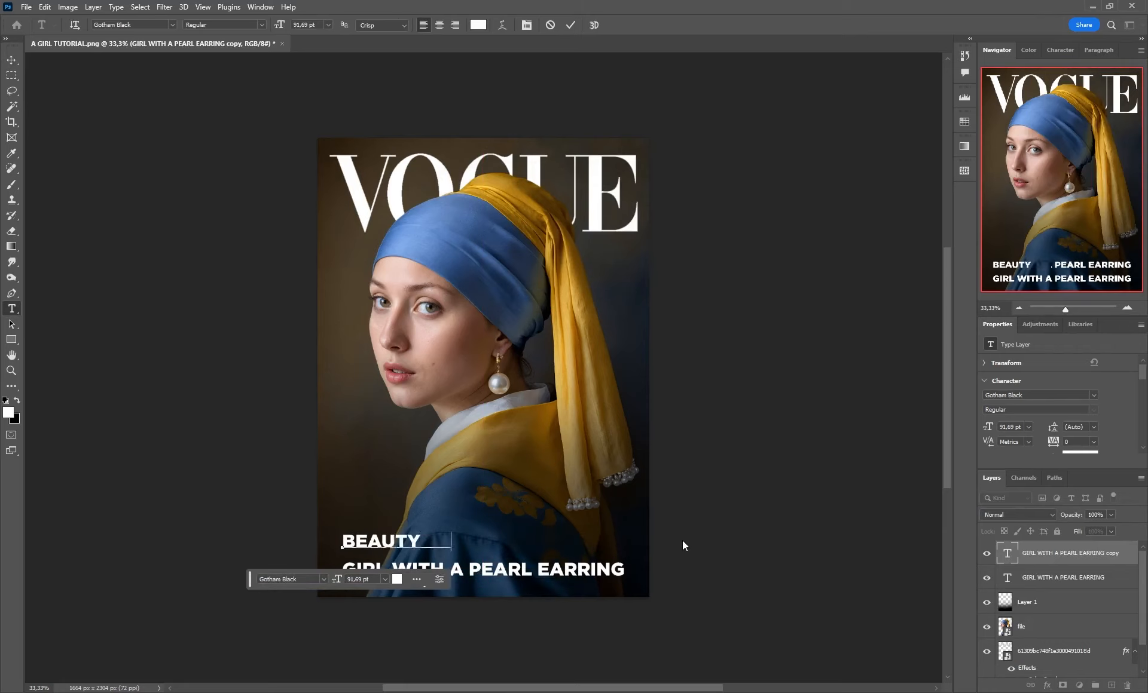
text(REIMA GINED)
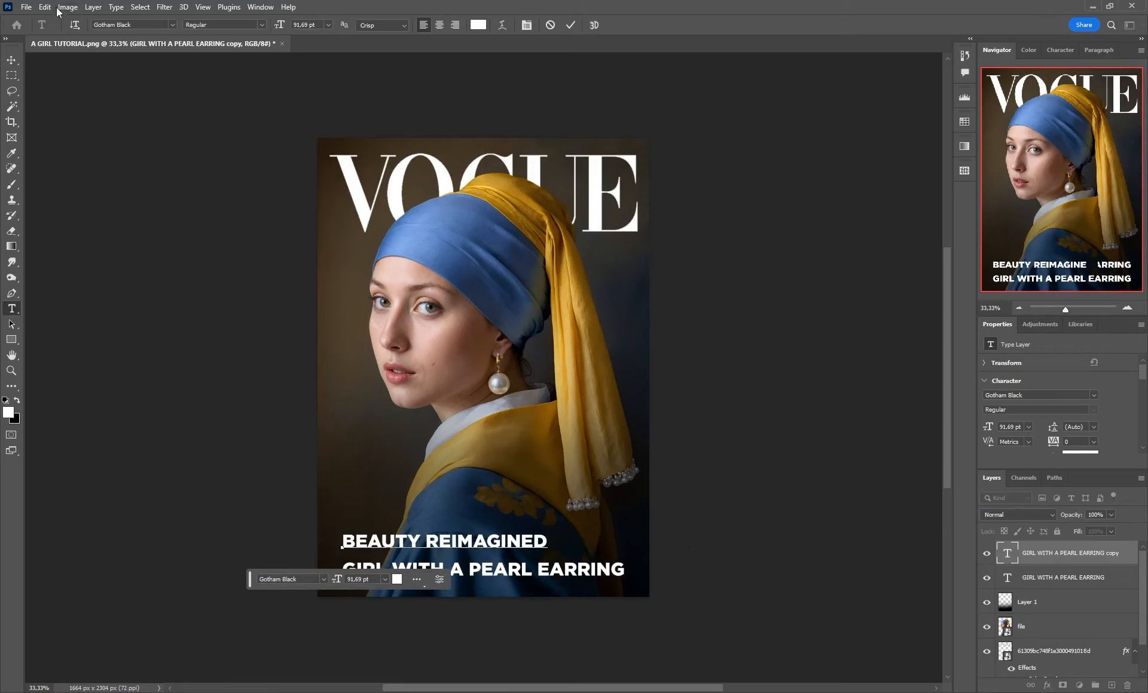
Scale the BEAUTY REIMAGINED text down to about 42.93 pt and centre it just above the main title.
click(45, 7)
click(90, 267)
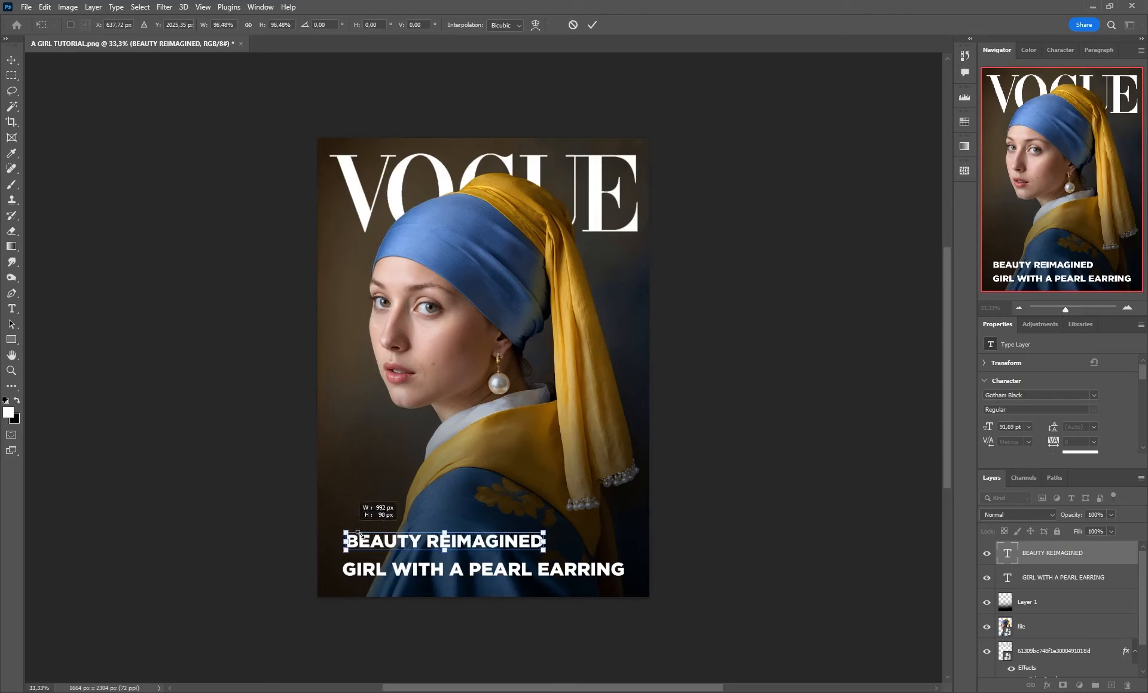
drag(357, 534, 458, 555)
key(Return)
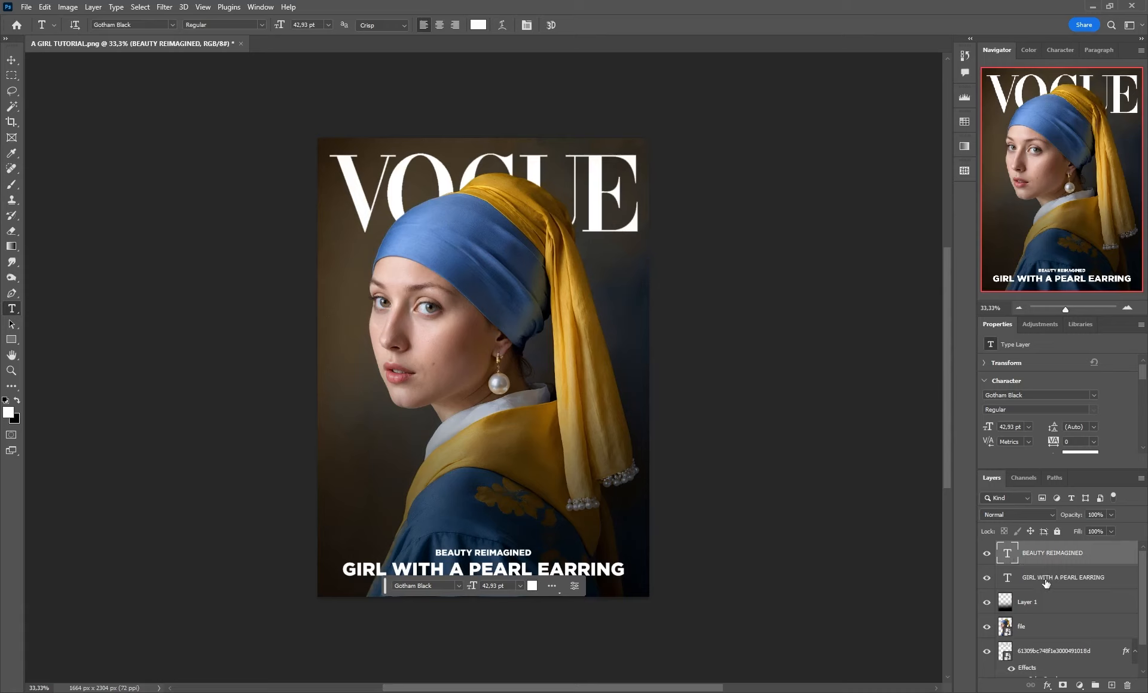
drag(384, 590, 375, 641)
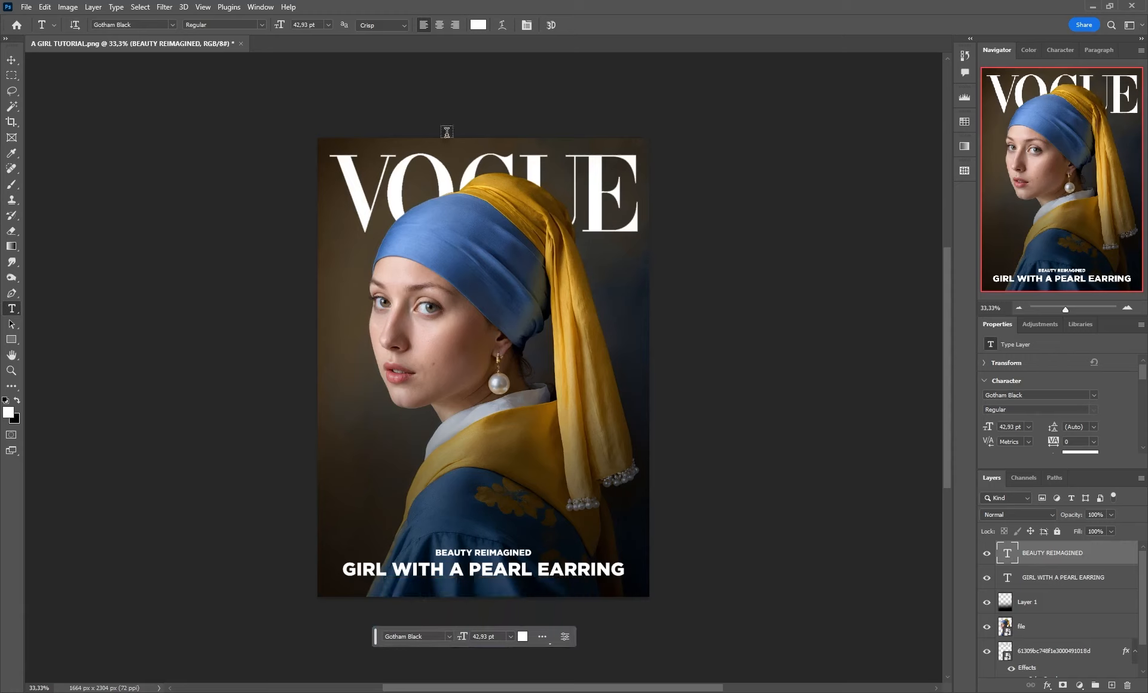
right_click(1016, 553)
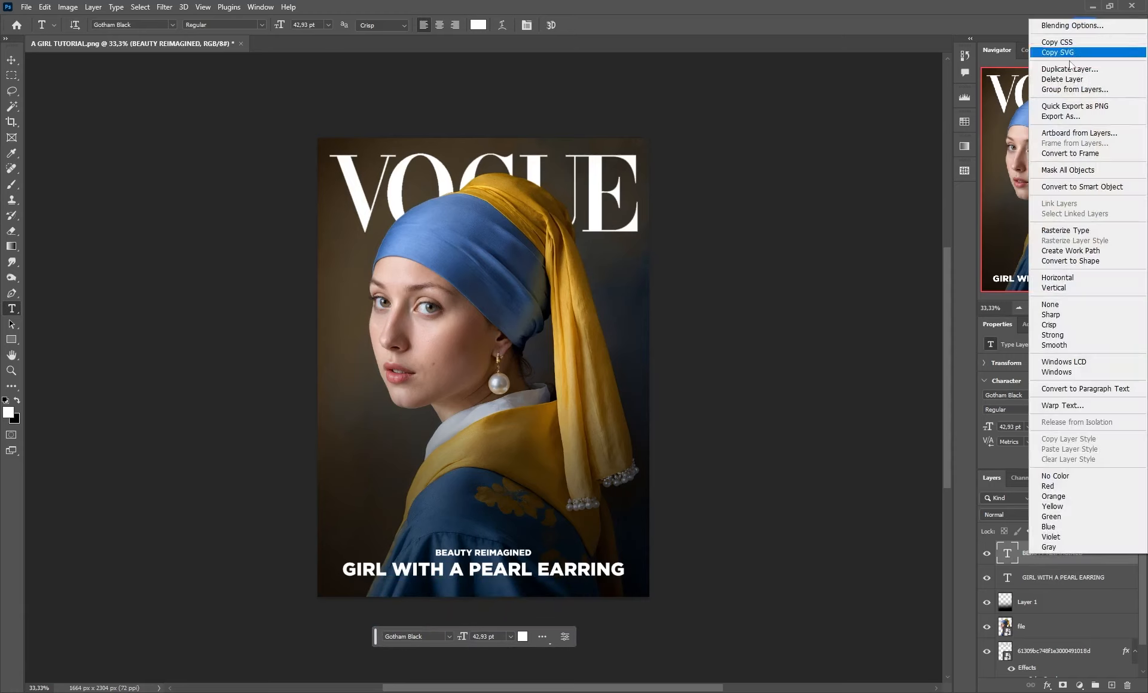
click(1055, 81)
click(562, 261)
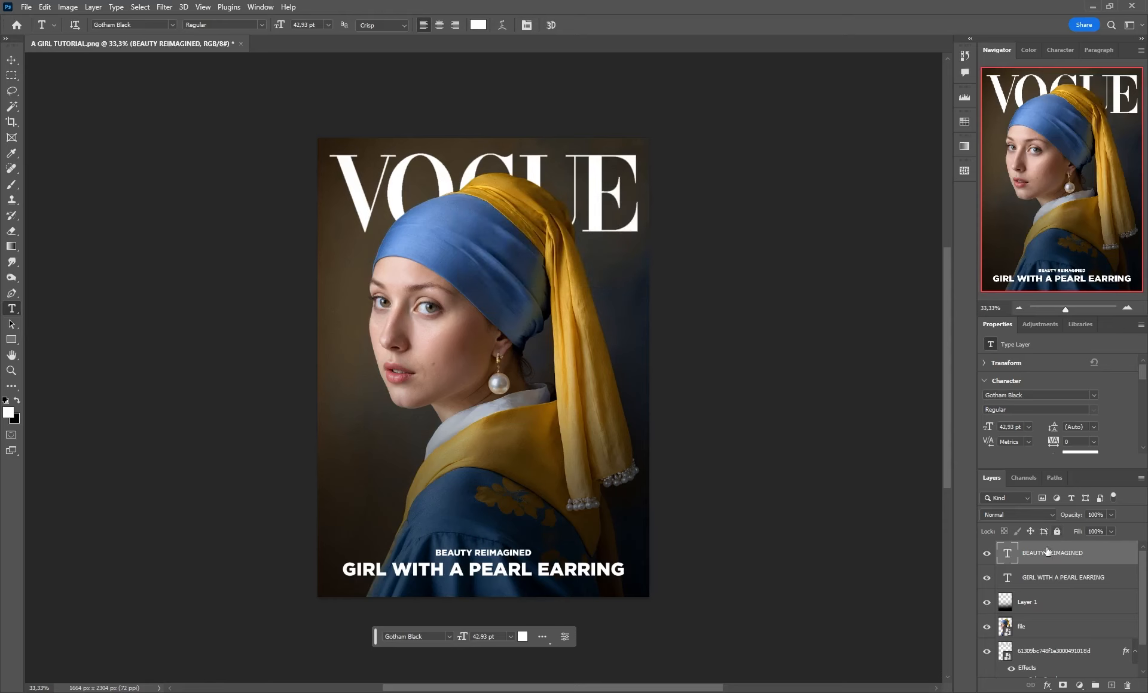
Duplicate the BEAUTY REIMAGINED layer and move the copy below the E of the Vogue logo.
right_click(1044, 548)
click(1062, 62)
click(665, 203)
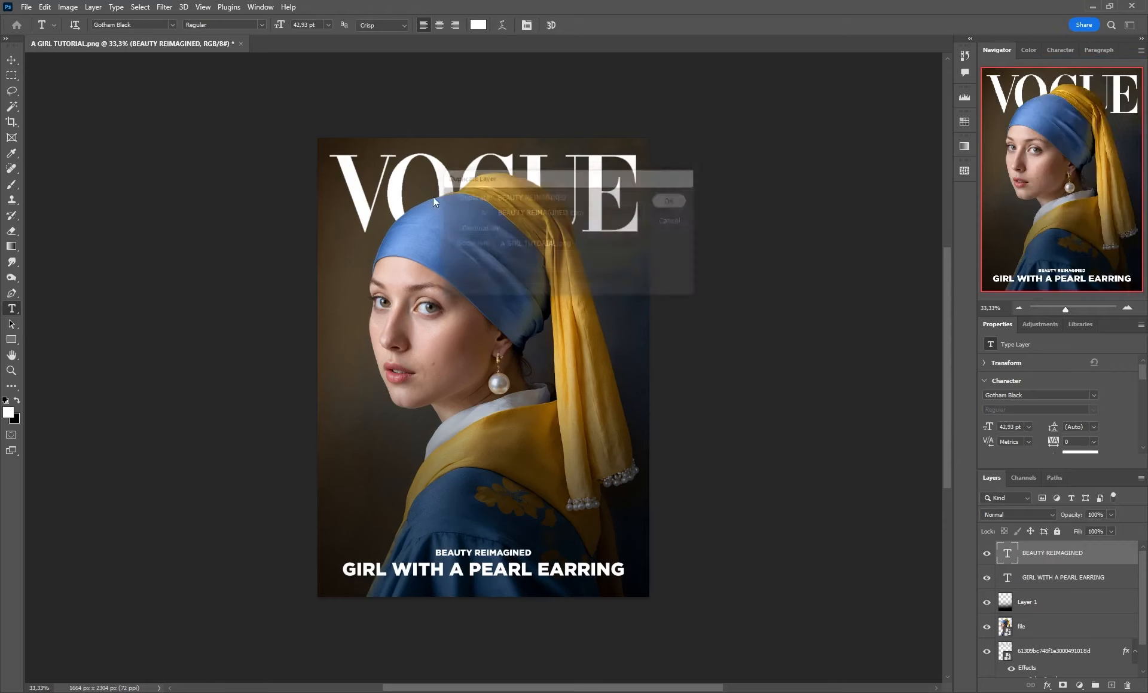
key(v)
drag(529, 483, 639, 225)
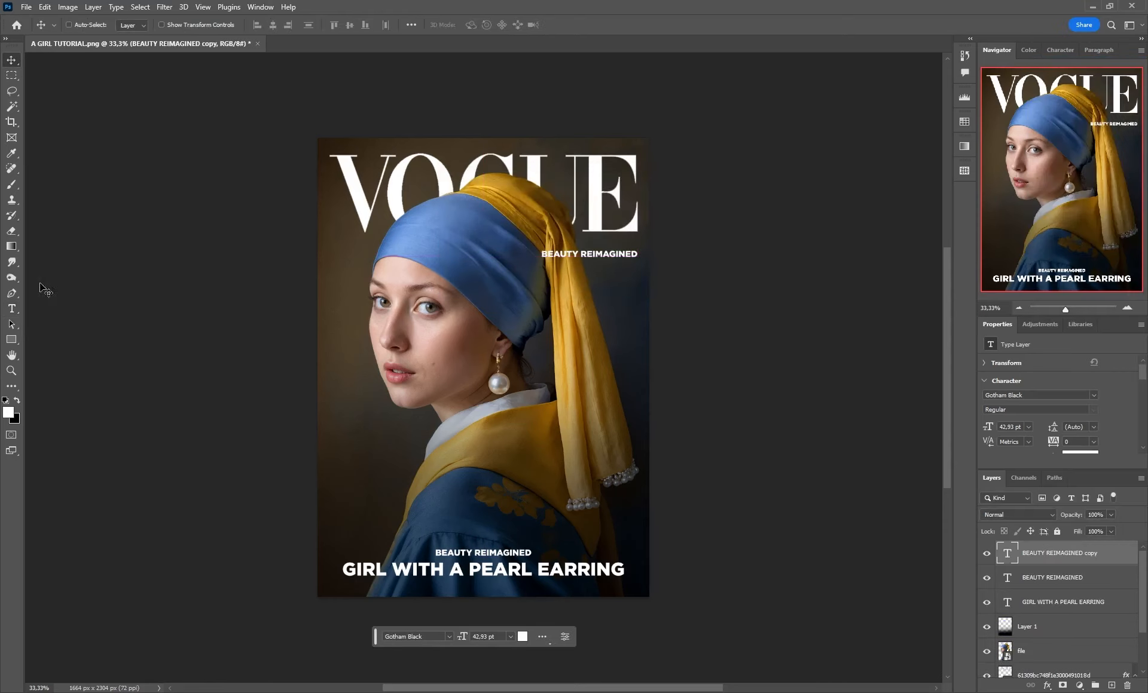
Replace the wording of the copied text below the Vogue logo with JUNE2024.
click(11, 309)
drag(542, 252, 776, 271)
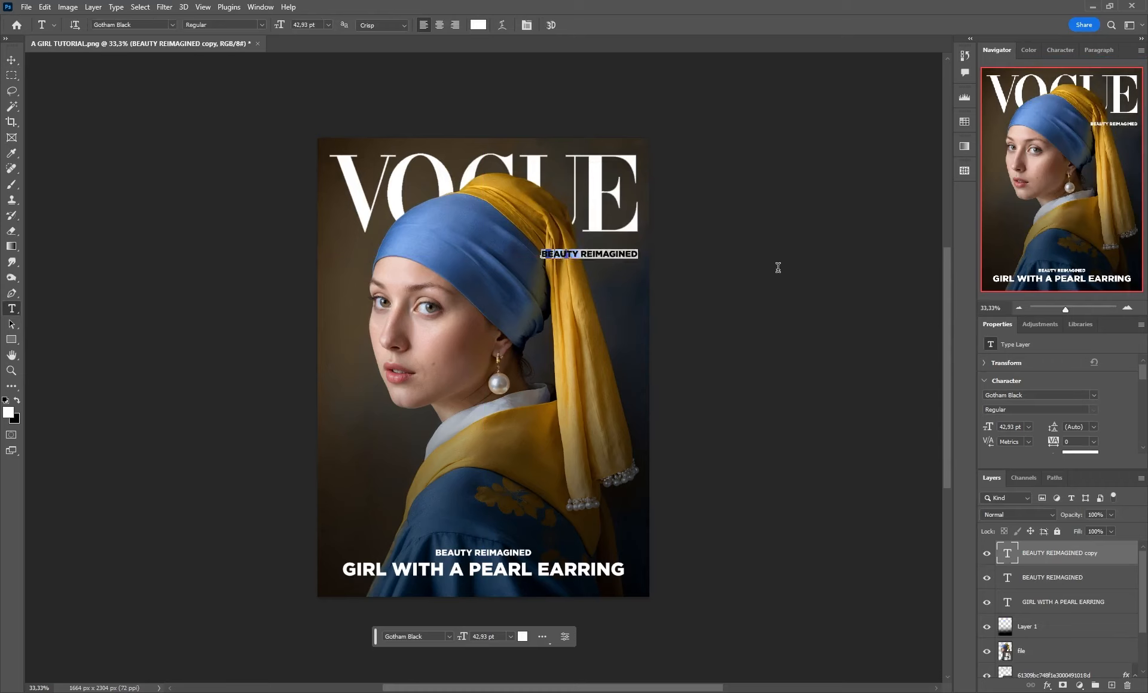
text(JUNE2024)
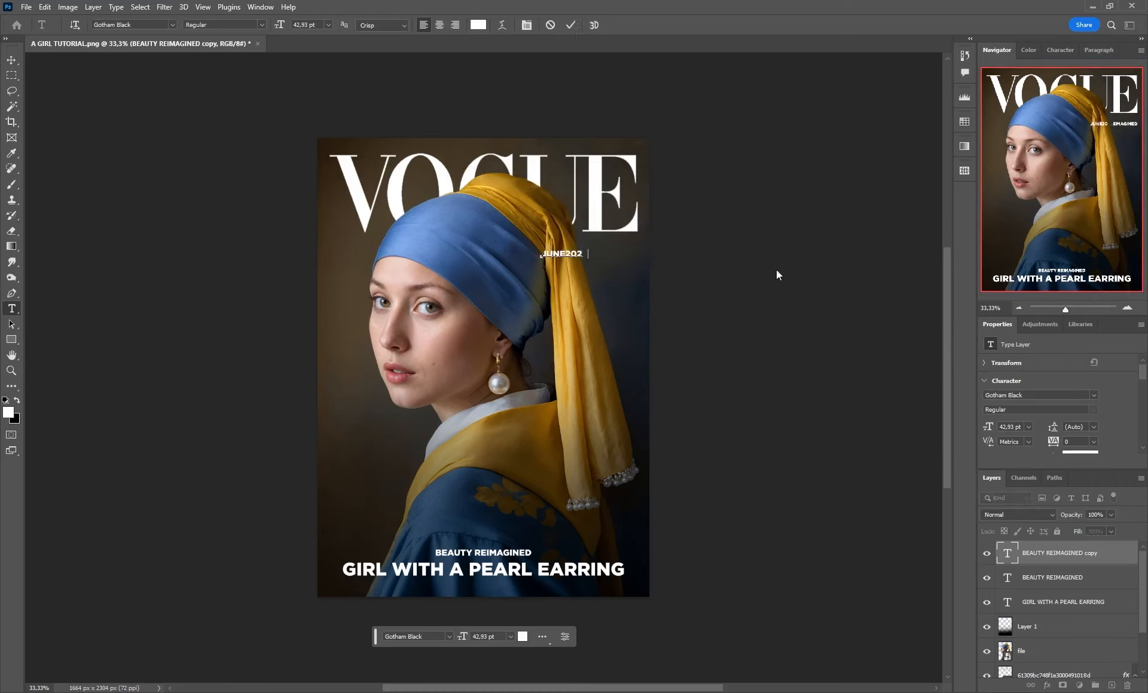
Scale the JUNE2024 text down to about 23.55 pt.
click(43, 8)
click(54, 265)
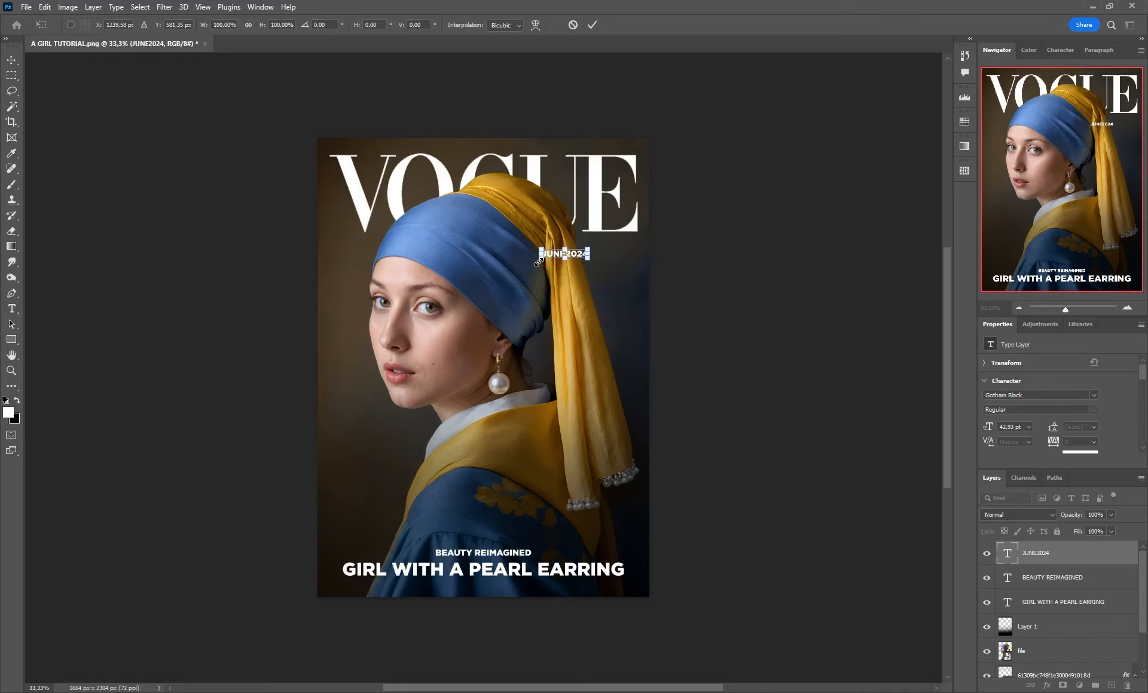
drag(539, 262, 550, 258)
Place the JUNE2024 text just under the Vogue logo, flush with the right edge of the letter E.
click(11, 61)
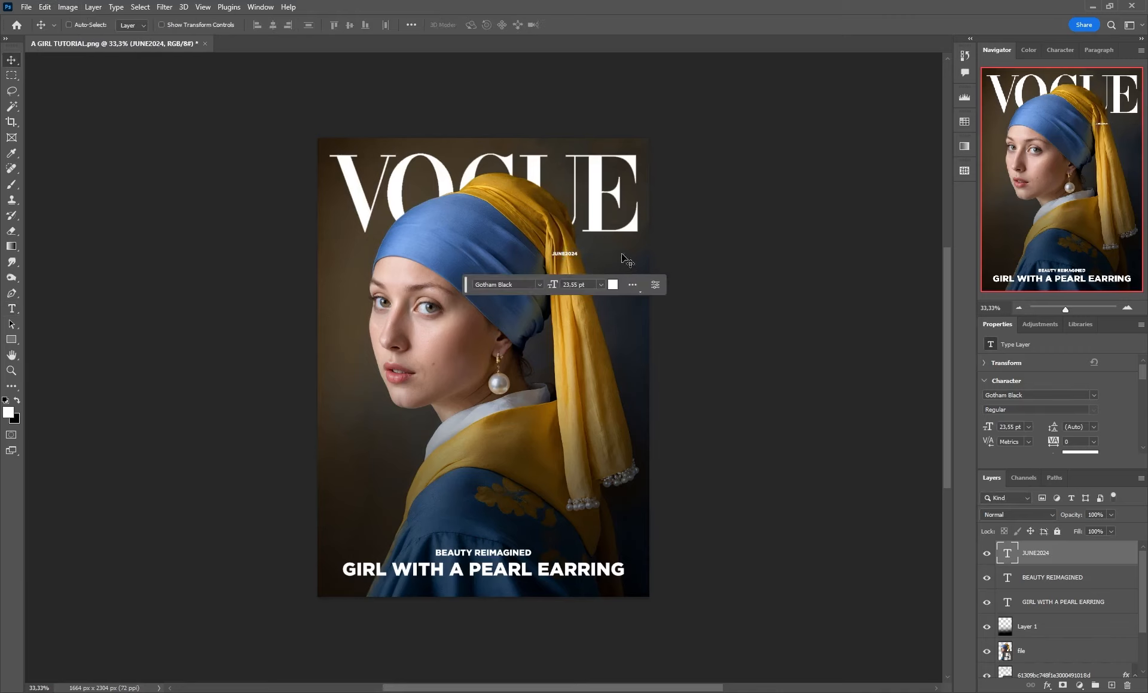
drag(622, 258, 683, 240)
click(1081, 310)
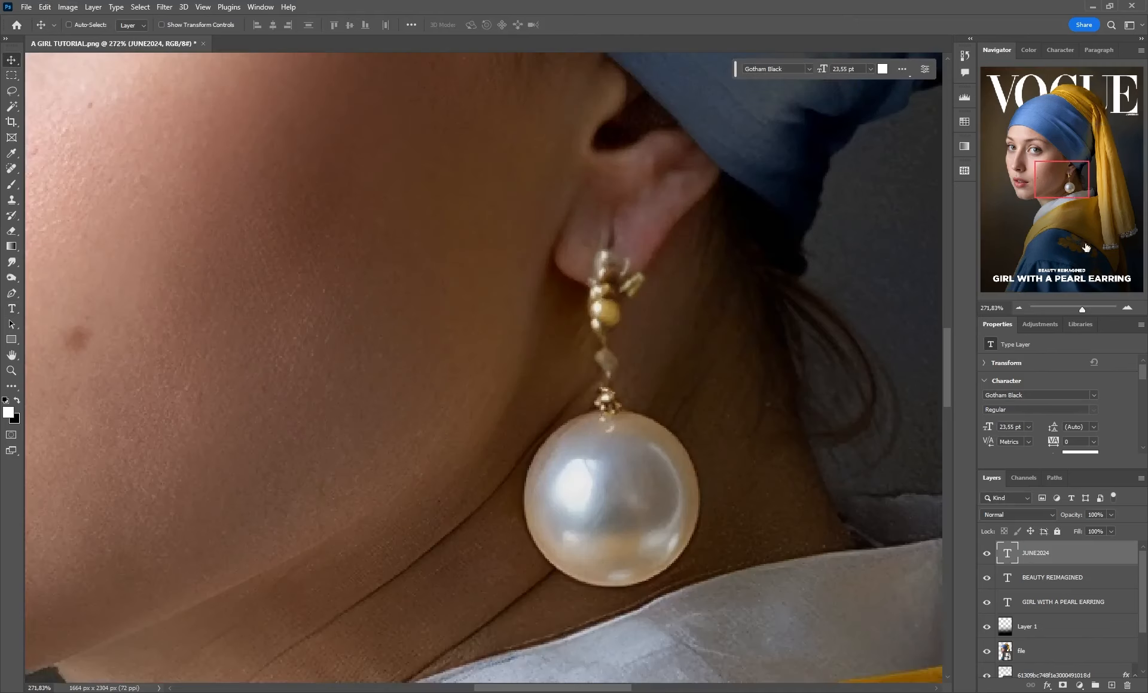
drag(1065, 189, 1121, 124)
drag(786, 363, 770, 363)
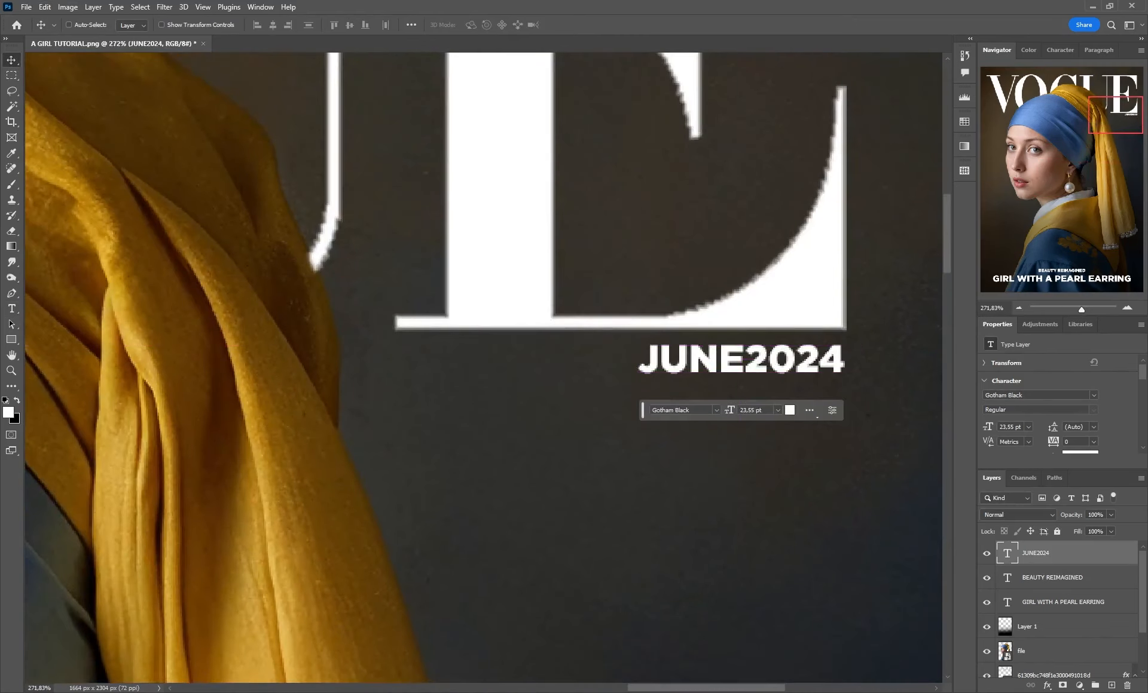
Add a space to the date so it reads JUNE 2024, and realign it with the right edge of the E.
click(11, 308)
click(735, 362)
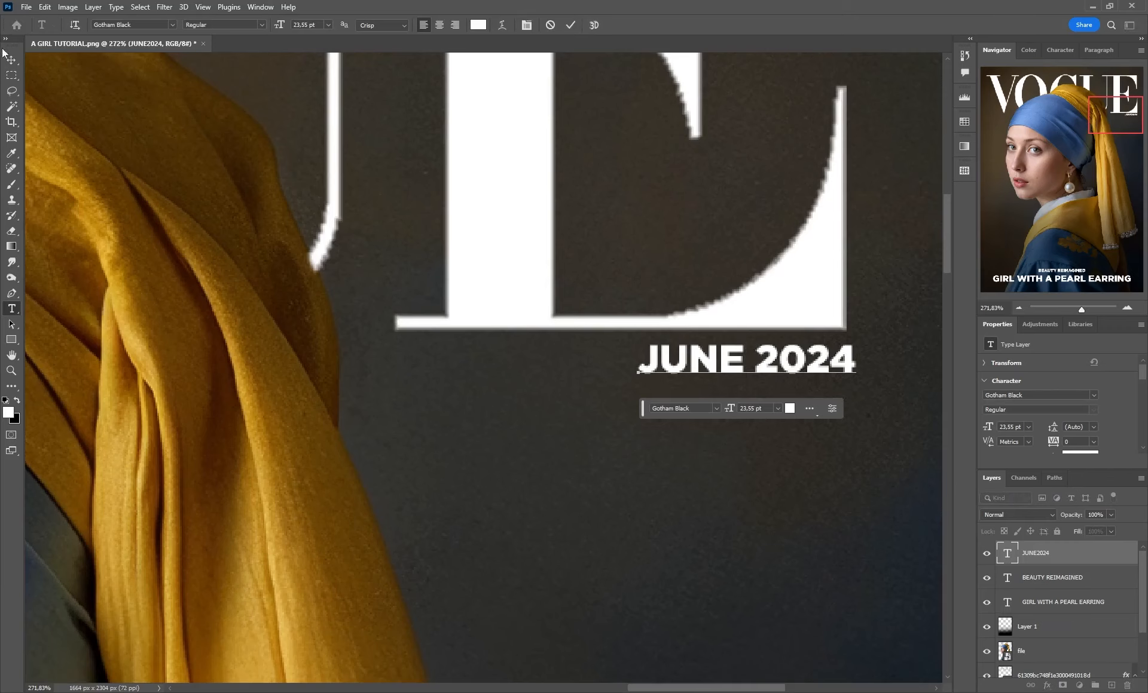
click(11, 60)
drag(753, 358, 745, 359)
drag(1081, 309, 1065, 309)
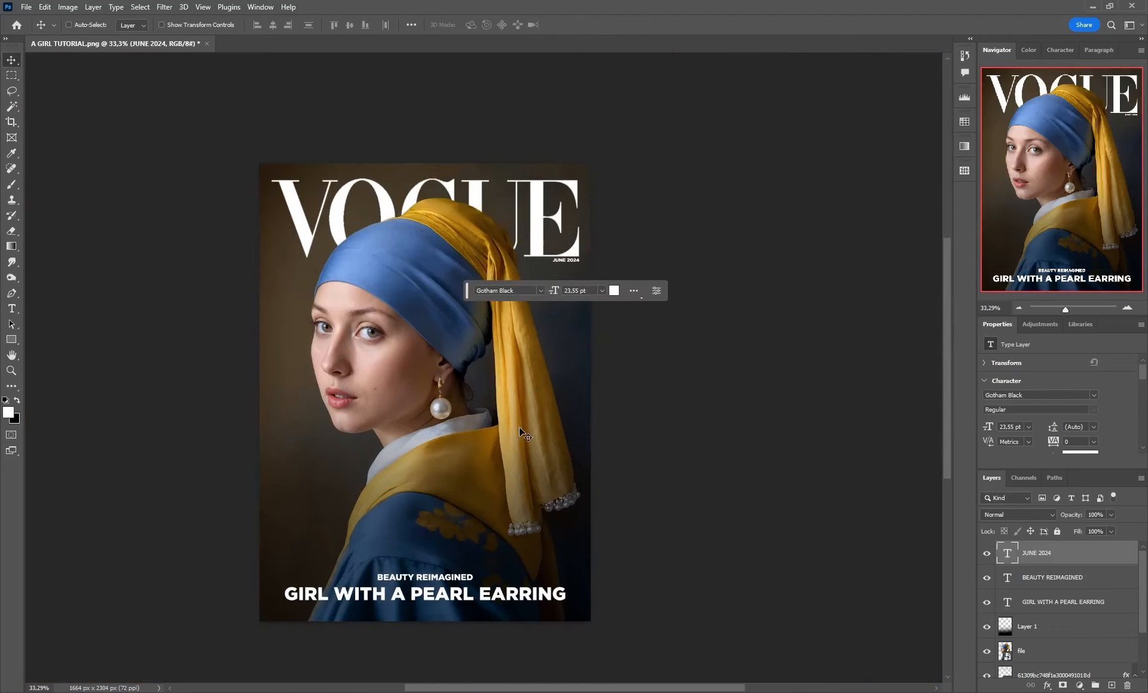
Select the black shadow layer, Layer 1, beneath the text layers.
click(1047, 635)
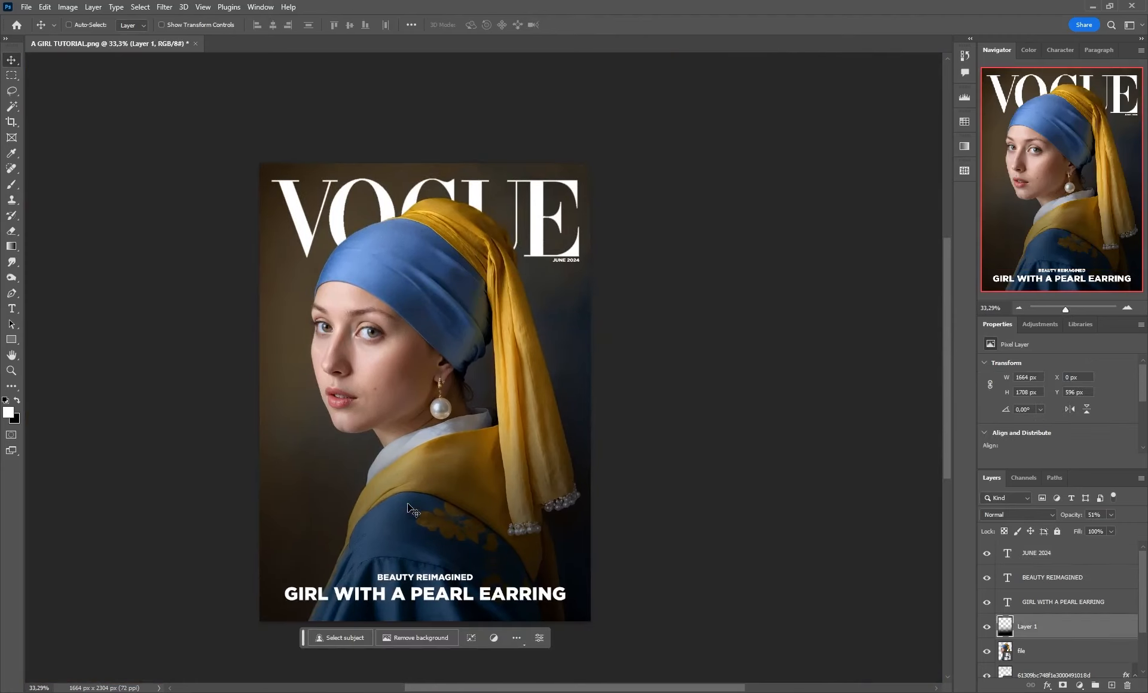